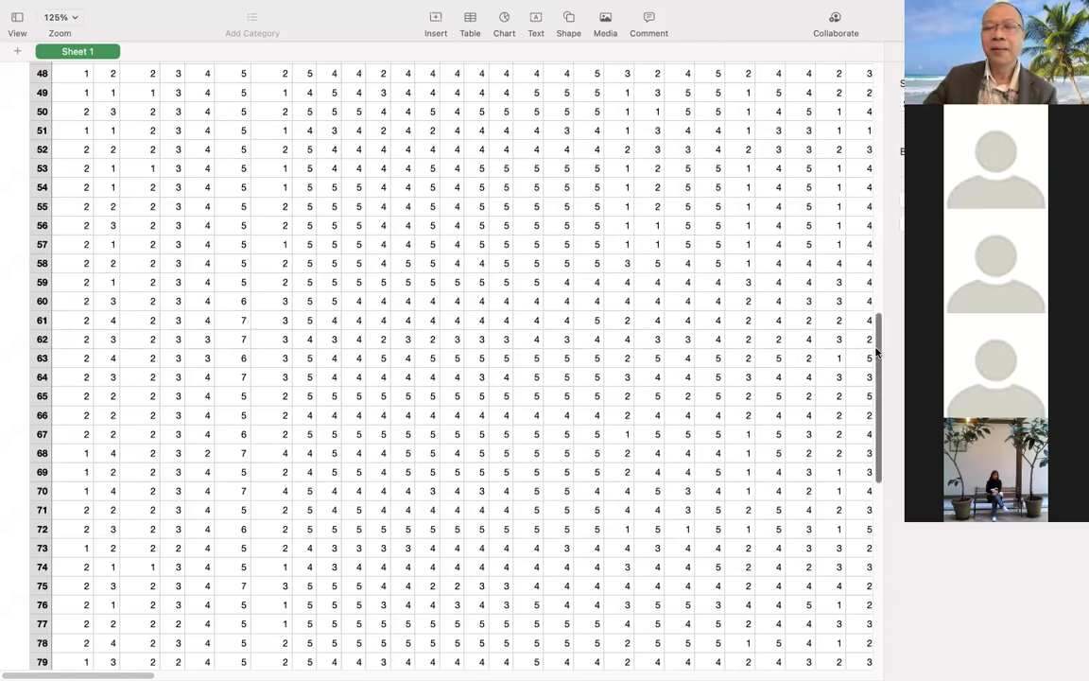
Review the respondent rows in Sheet 1 down to row 100, and return to the column headers.
{"action": "left_click_drag", "start_coordinate": [877, 348], "coordinate": [876, 346]}
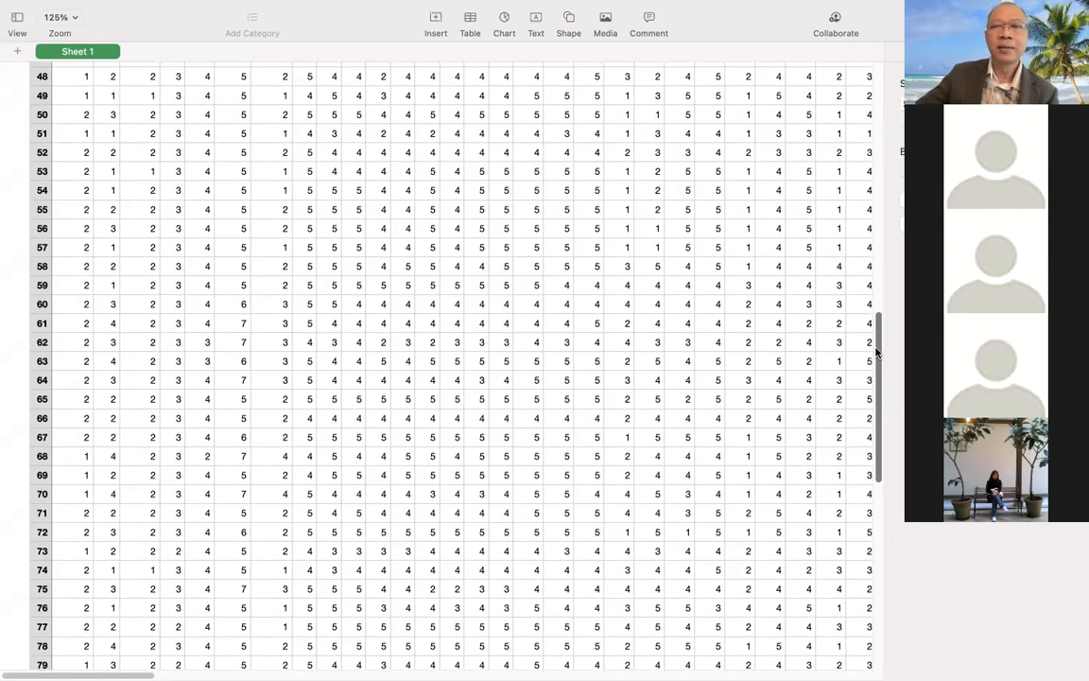
{"action": "left_click_drag", "start_coordinate": [878, 352], "coordinate": [881, 359]}
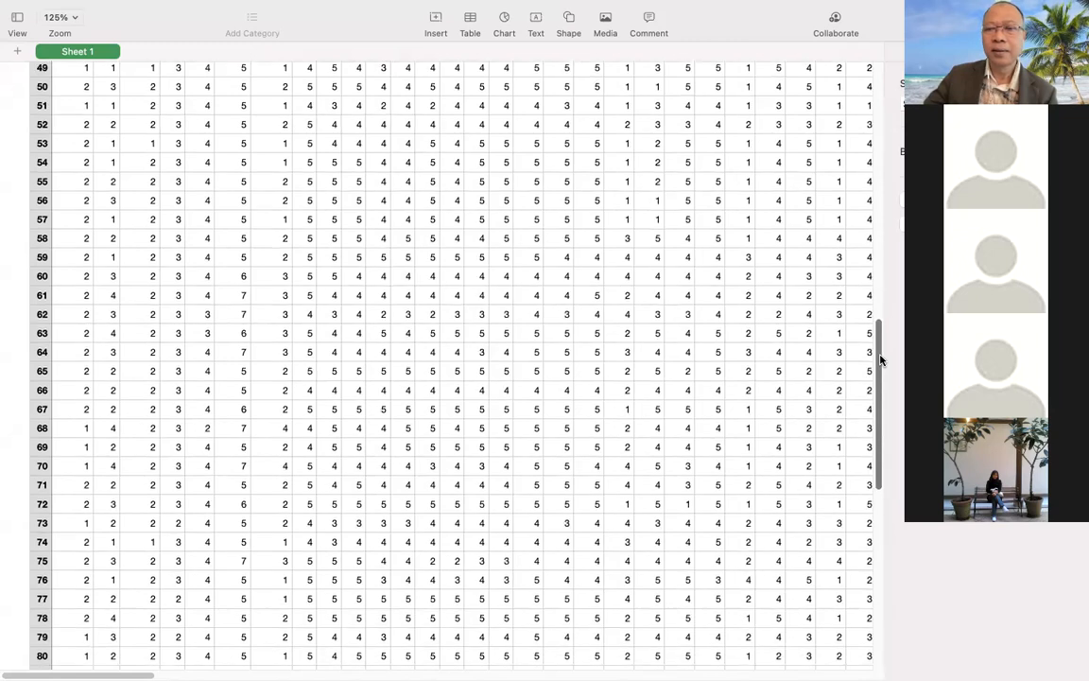
{"action": "scroll", "coordinate": [881, 359], "scroll_direction": "down", "scroll_amount": 6}
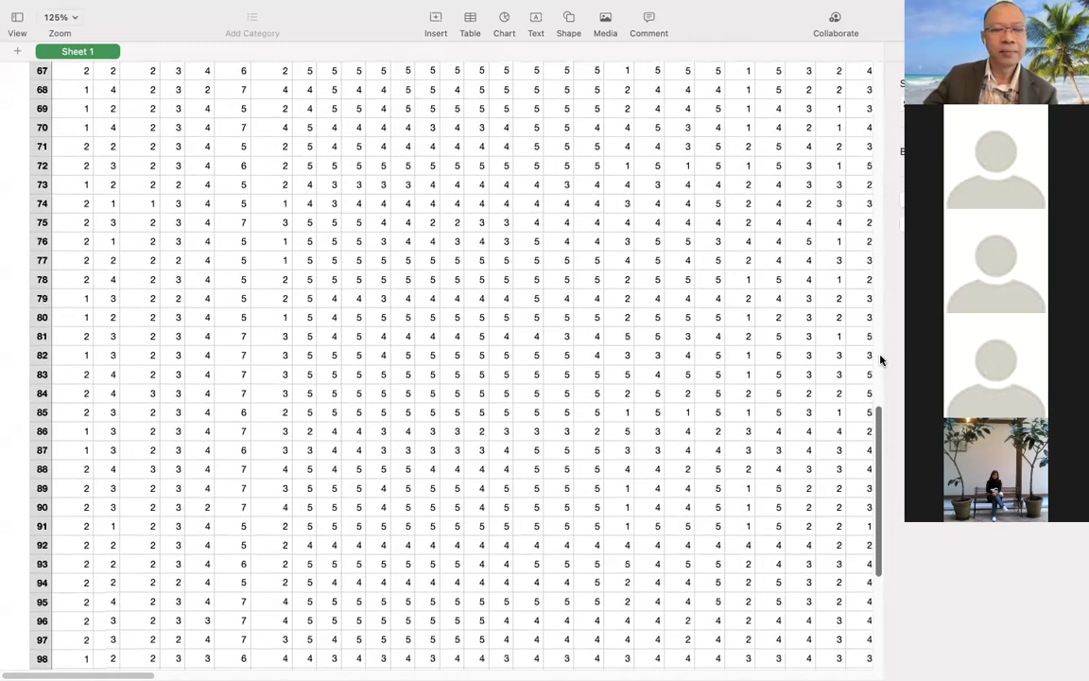
{"action": "scroll", "coordinate": [881, 359], "scroll_direction": "down", "scroll_amount": 5}
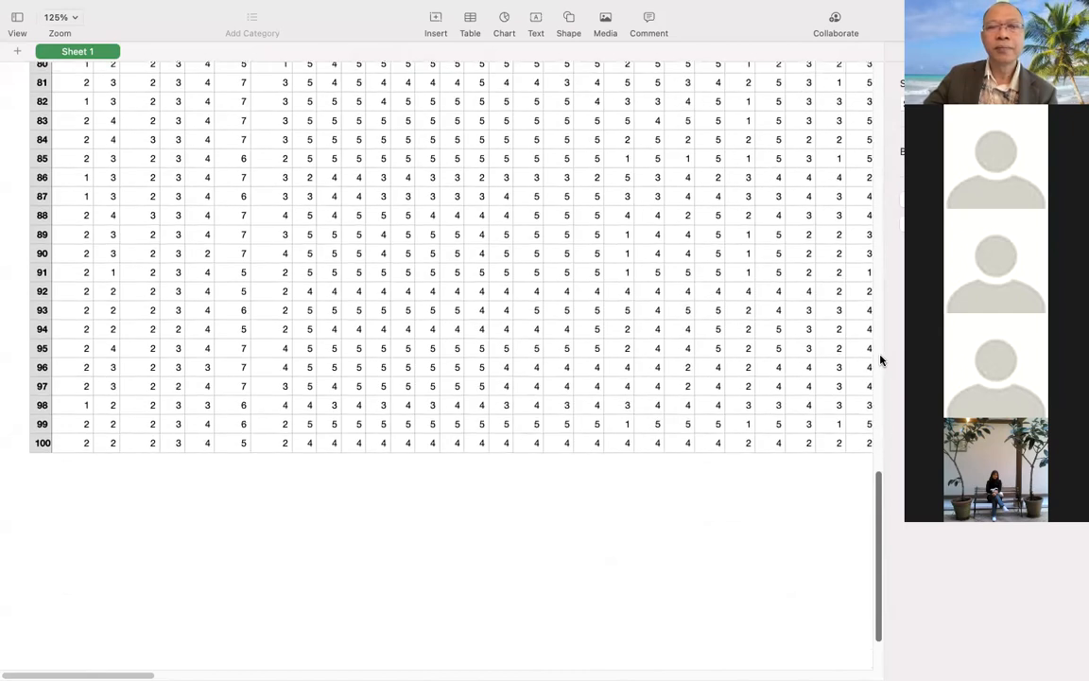
{"action": "scroll", "coordinate": [880, 360], "scroll_direction": "up", "scroll_amount": 1}
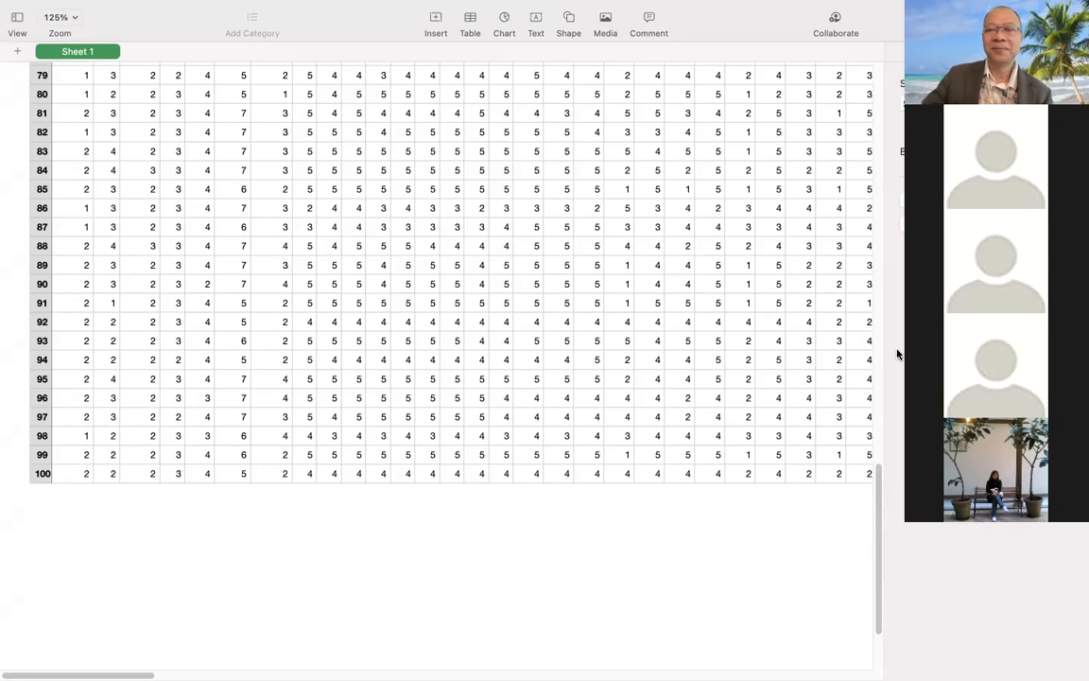
{"action": "scroll", "coordinate": [897, 353], "scroll_direction": "up", "scroll_amount": 8}
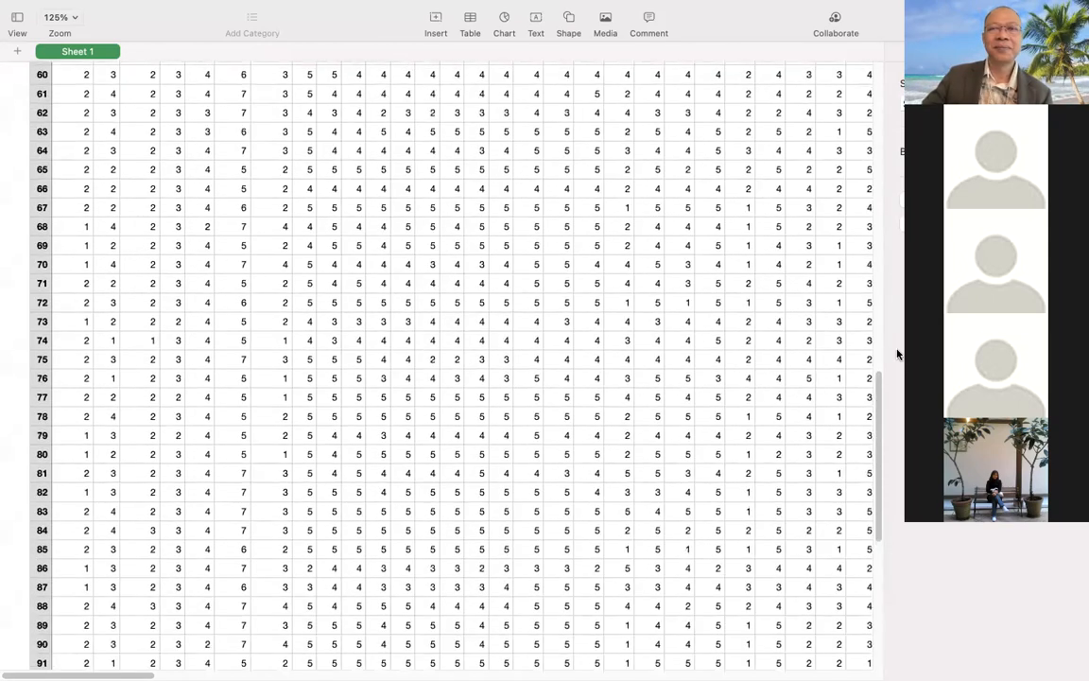
{"action": "scroll", "coordinate": [897, 354], "scroll_direction": "up", "scroll_amount": 10}
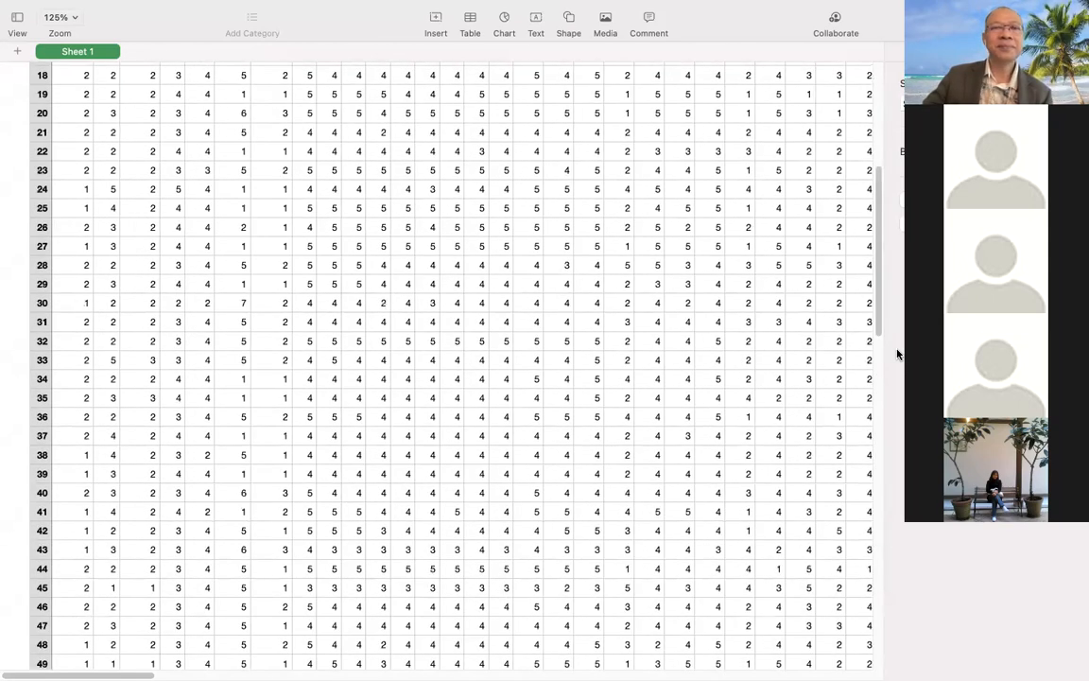
{"action": "scroll", "coordinate": [897, 354], "scroll_direction": "up", "scroll_amount": 8}
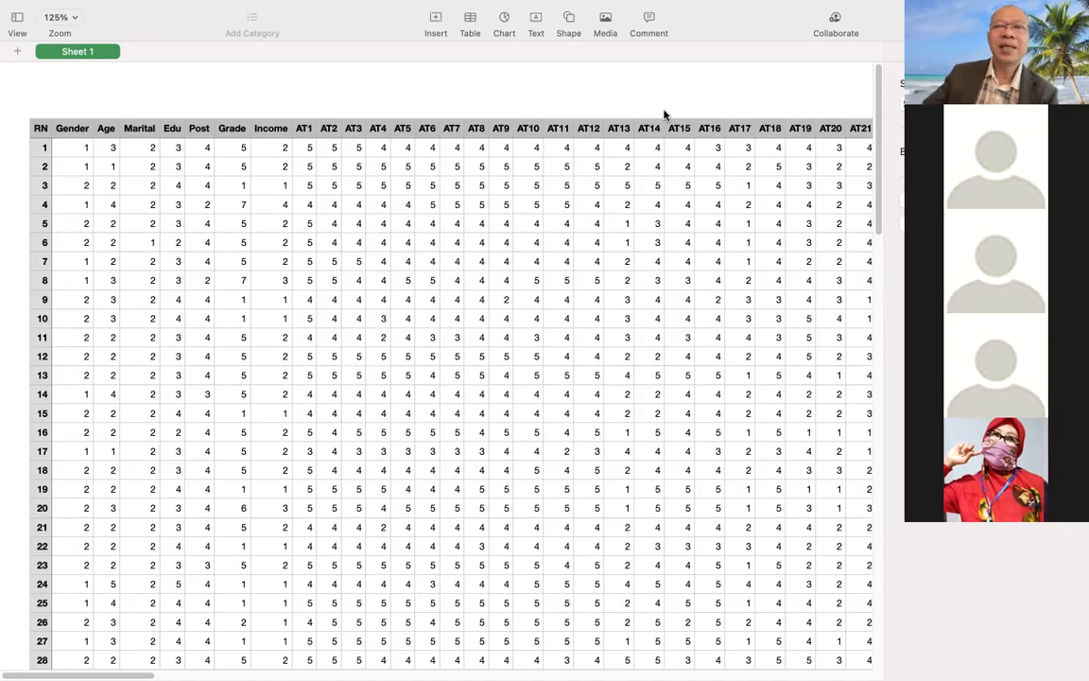
Compare the coded responses across the full length of the table, from respondent 1 to respondent 100.
{"action": "left_click_drag", "start_coordinate": [879, 91], "coordinate": [877, 459]}
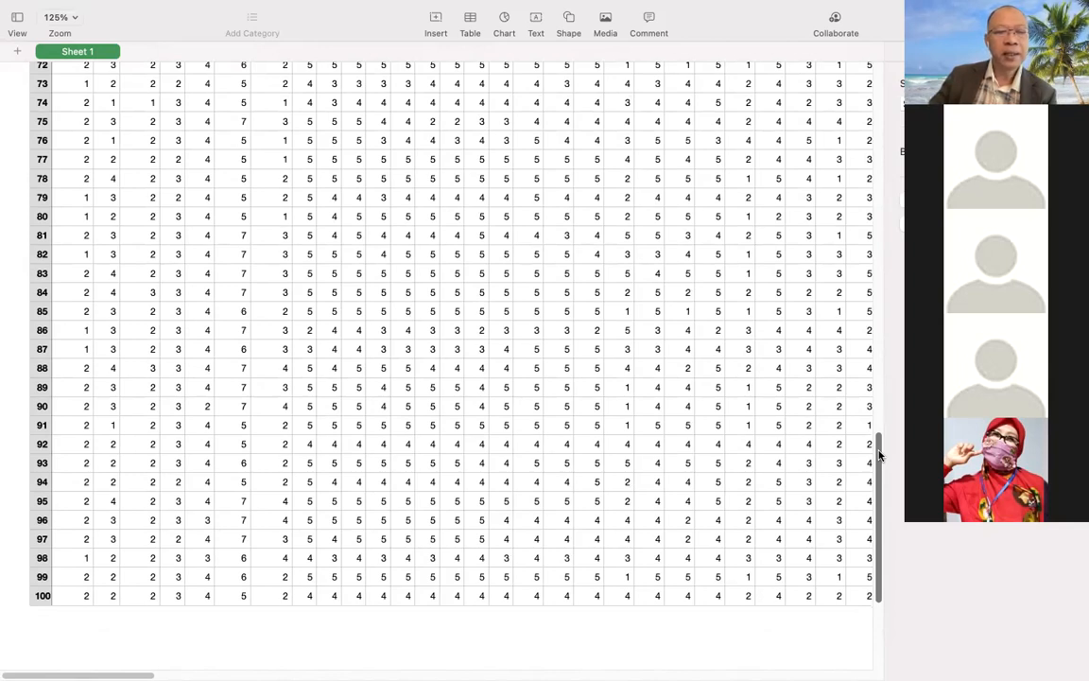
{"action": "left_click_drag", "start_coordinate": [879, 454], "coordinate": [880, 84]}
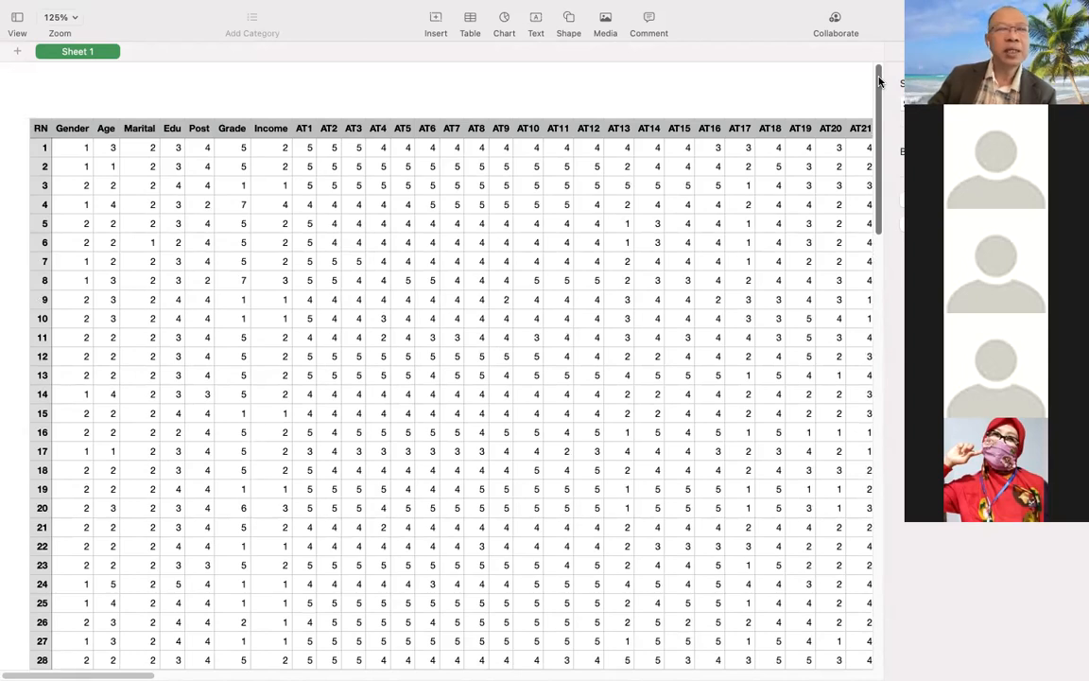
{"action": "left_click_drag", "start_coordinate": [878, 83], "coordinate": [873, 330]}
{"action": "scroll", "coordinate": [870, 354], "scroll_direction": "down", "scroll_amount": 8}
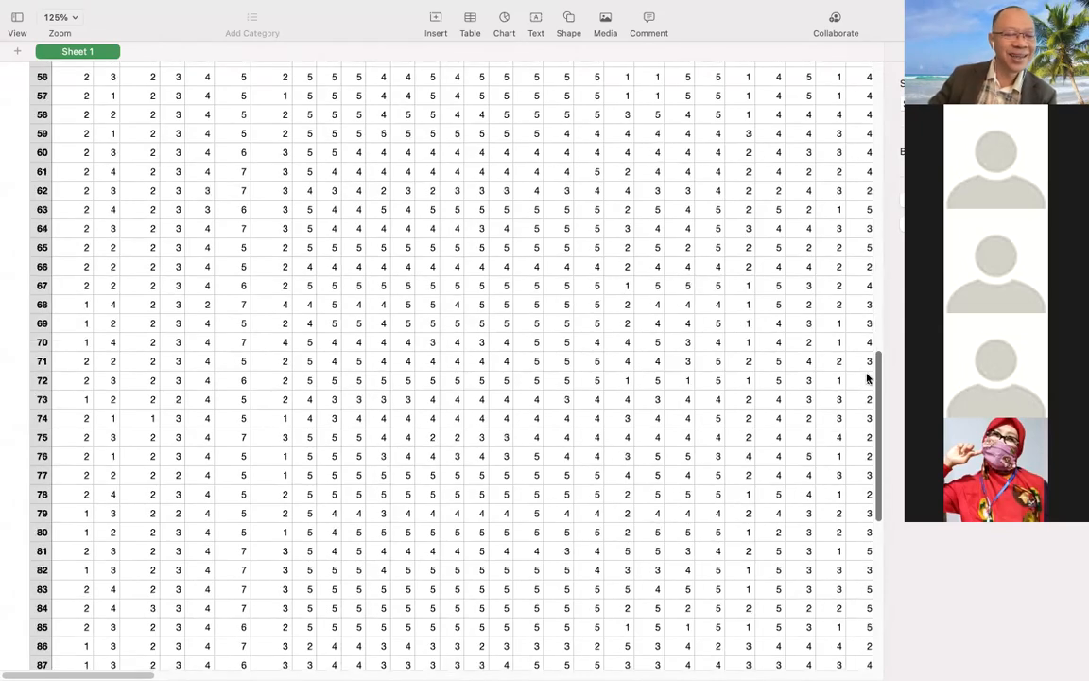
{"action": "scroll", "coordinate": [862, 423], "scroll_direction": "down", "scroll_amount": 3}
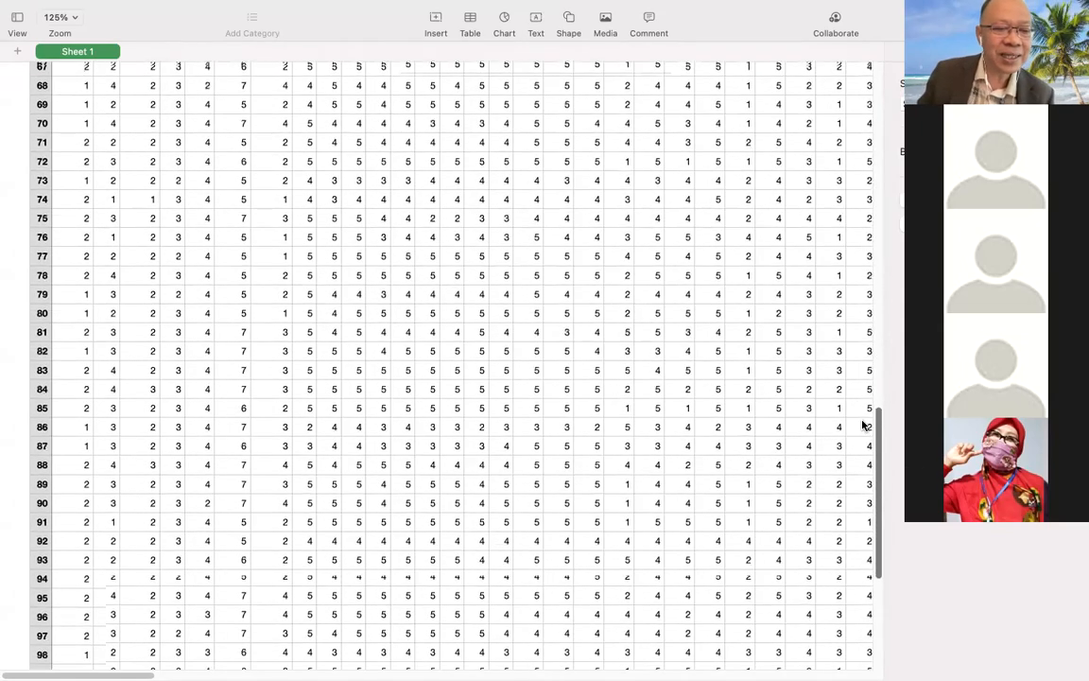
{"action": "scroll", "coordinate": [868, 436], "scroll_direction": "down", "scroll_amount": 2}
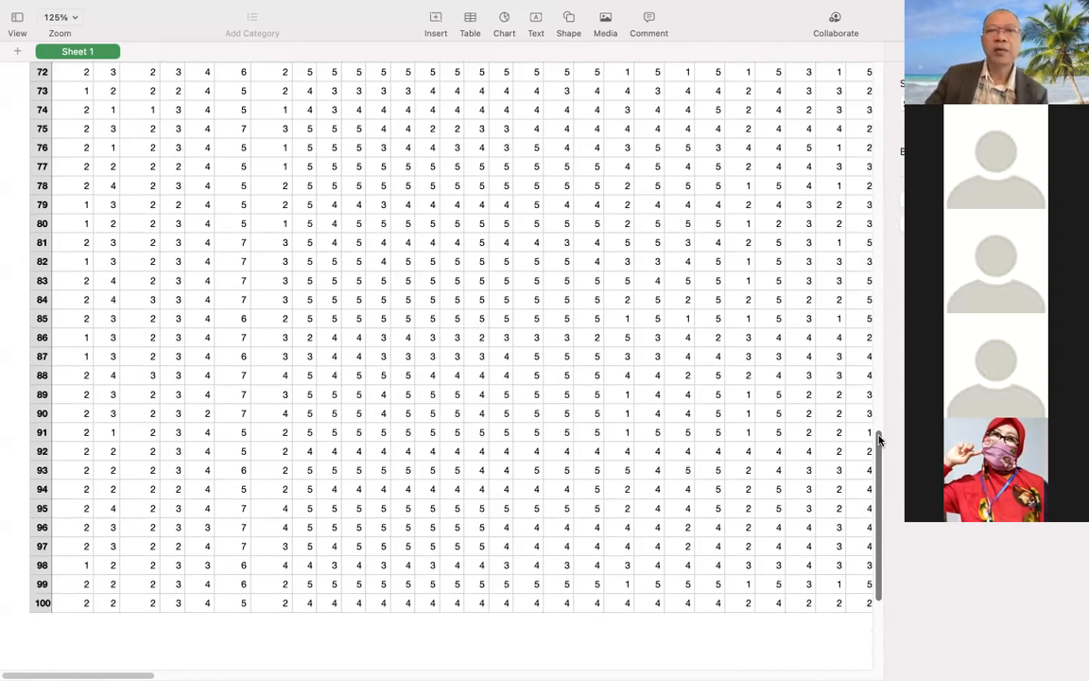
{"action": "scroll", "coordinate": [878, 435], "scroll_direction": "up", "scroll_amount": 5}
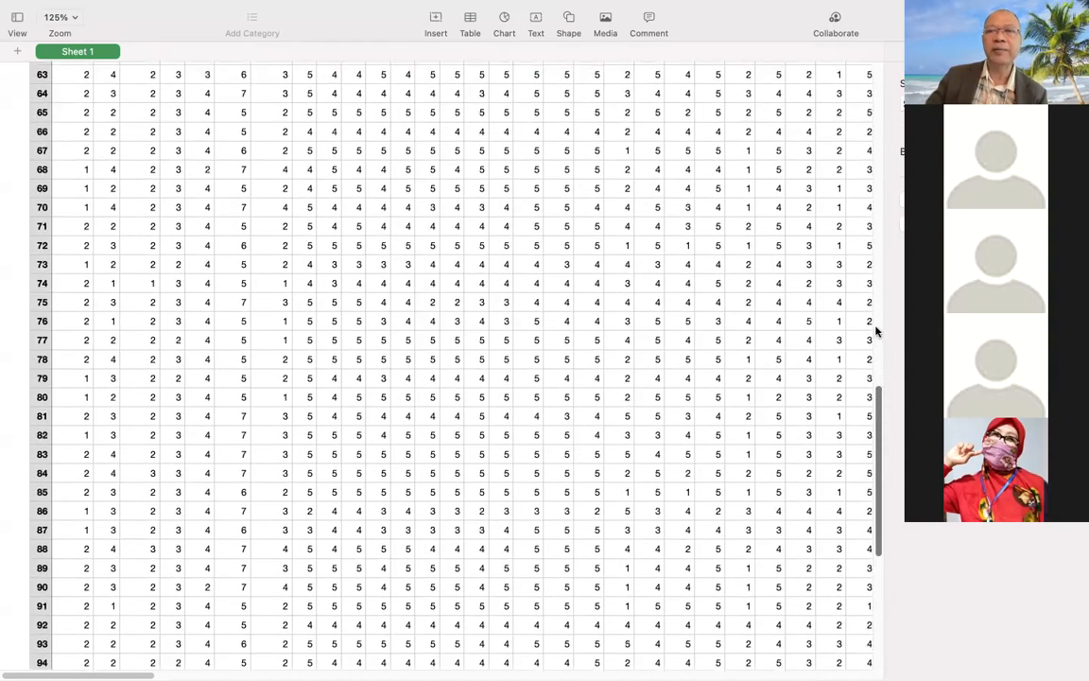
{"action": "scroll", "coordinate": [876, 333], "scroll_direction": "up", "scroll_amount": 20}
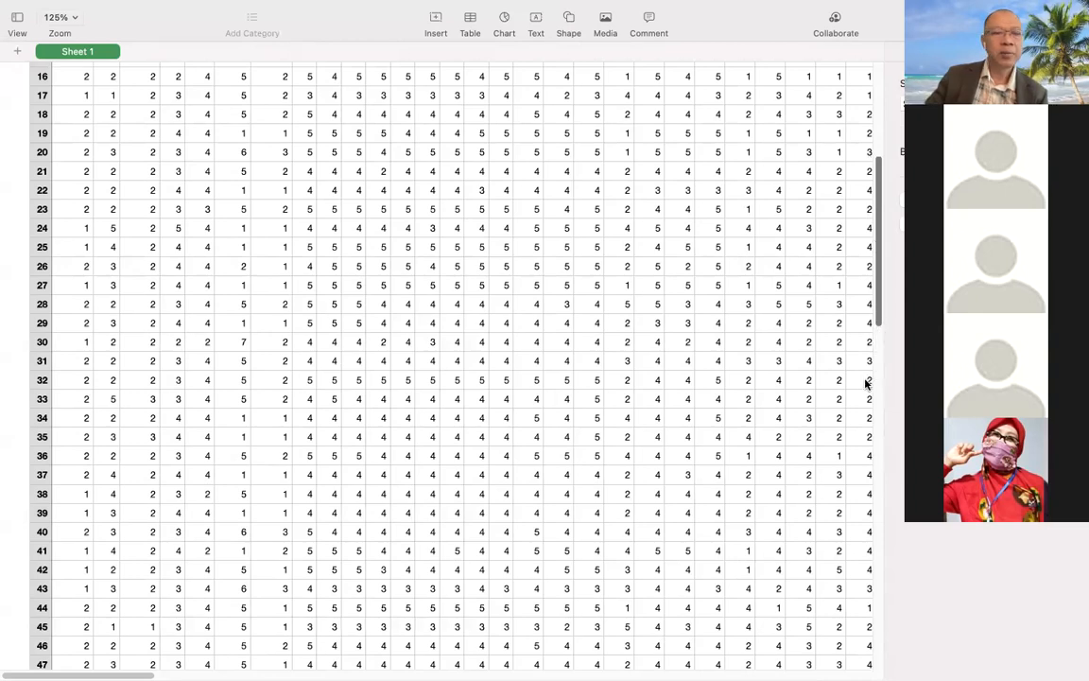
{"action": "scroll", "coordinate": [868, 379], "scroll_direction": "down", "scroll_amount": 20}
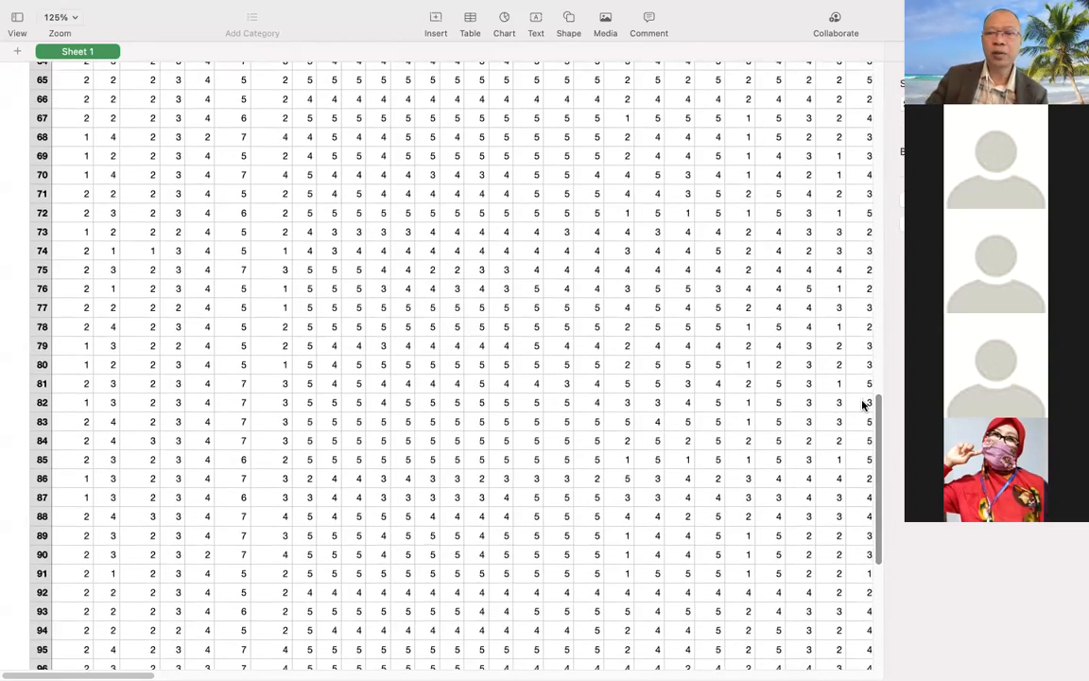
{"action": "left_click_drag", "start_coordinate": [877, 400], "coordinate": [875, 464]}
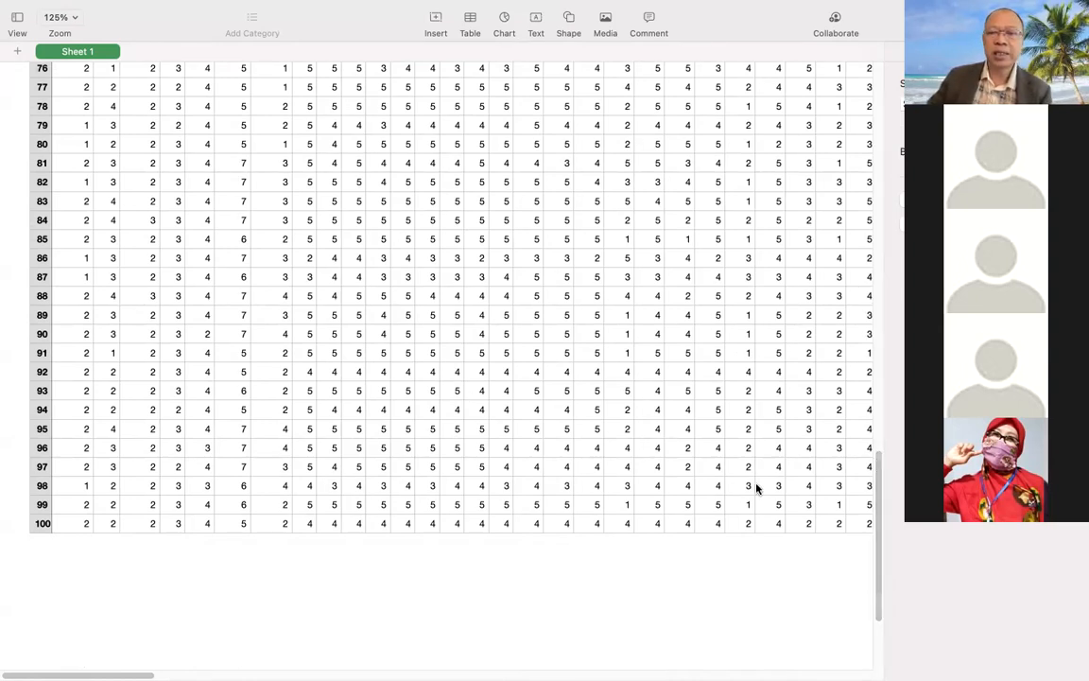
{"action": "scroll", "coordinate": [863, 388], "scroll_direction": "up", "scroll_amount": 3}
{"action": "scroll", "coordinate": [863, 388], "scroll_direction": "up", "scroll_amount": 20}
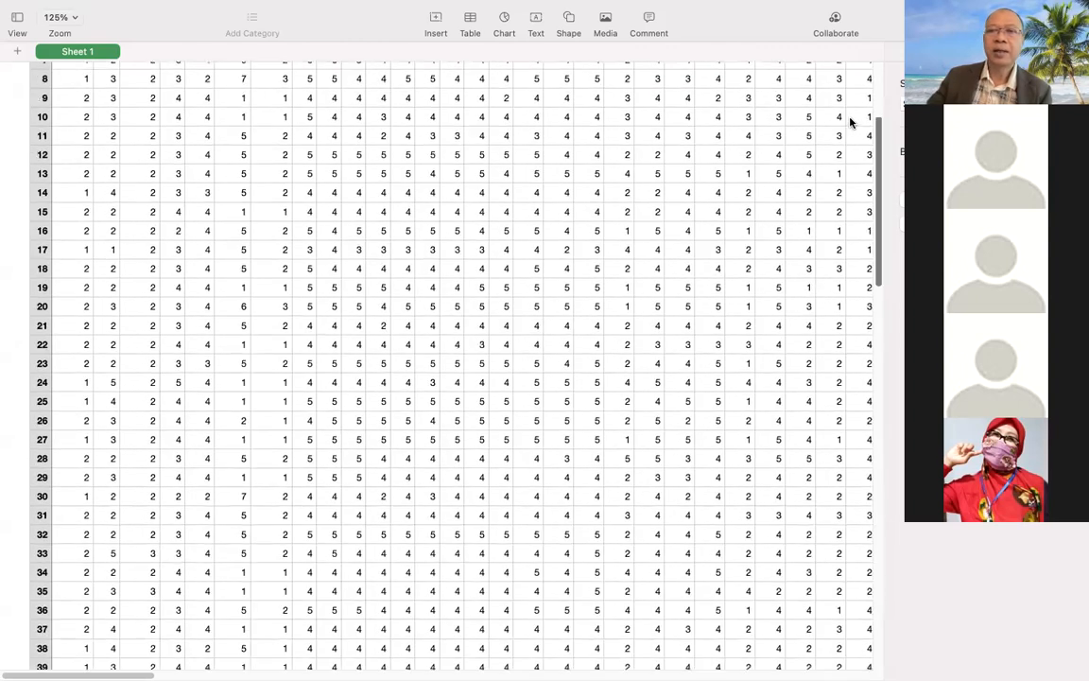
{"action": "scroll", "coordinate": [387, 83], "scroll_direction": "up", "scroll_amount": 5}
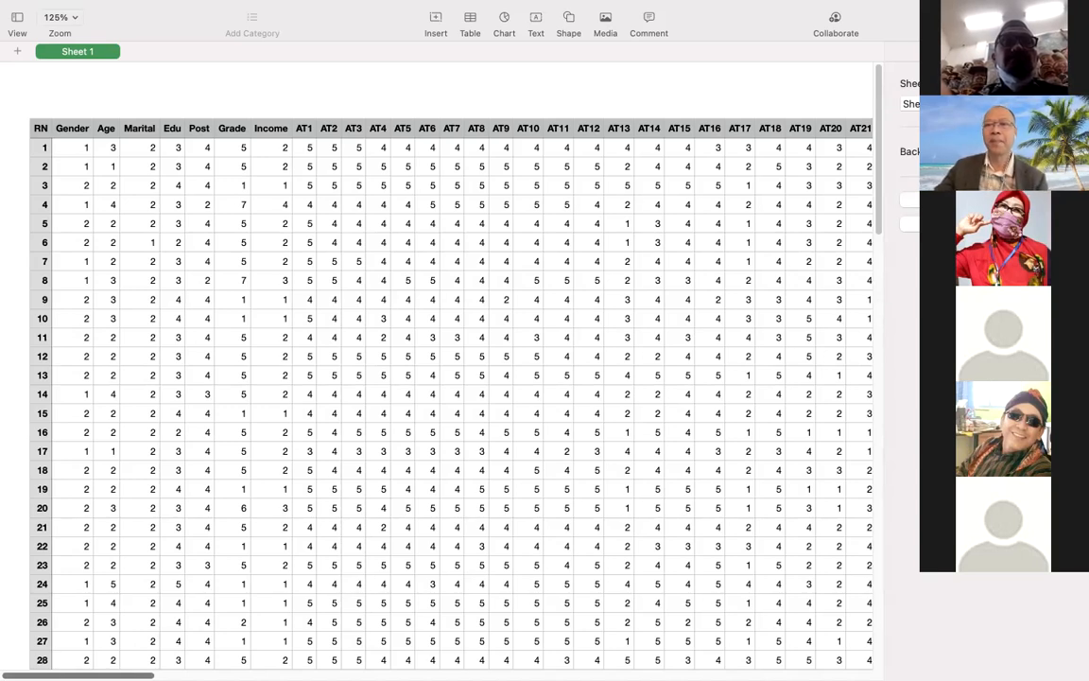
Examine the AT1 to AT24 and SN1 to SN20 item columns across the respondent rows.
{"action": "scroll", "coordinate": [452, 392], "scroll_direction": "right", "scroll_amount": 1}
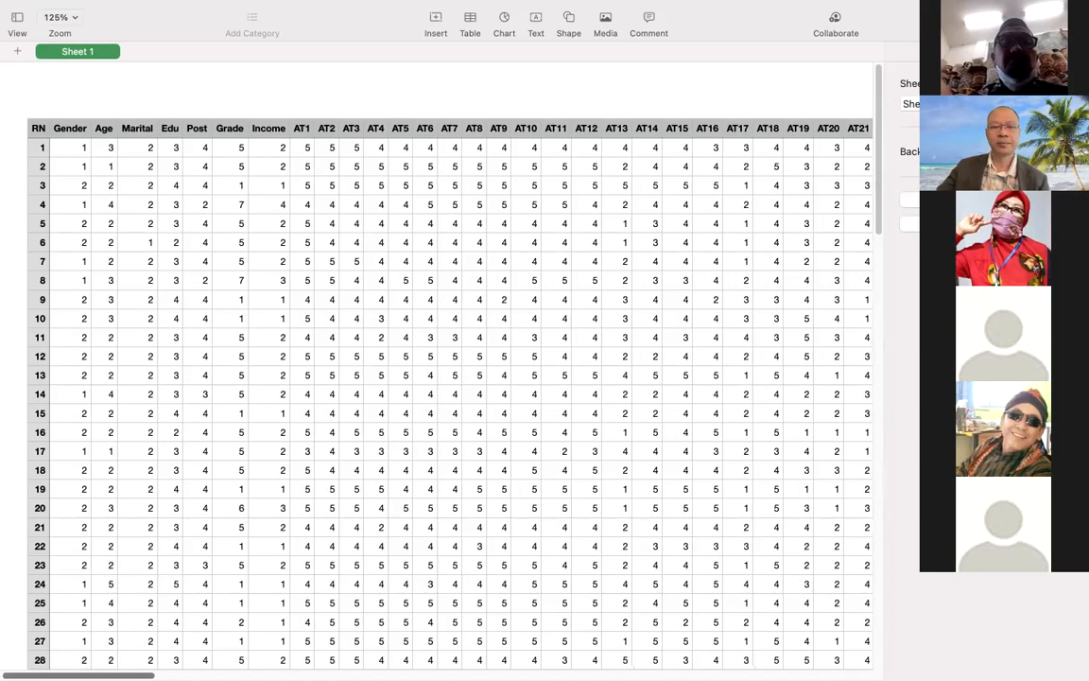
{"action": "scroll", "coordinate": [452, 393], "scroll_direction": "right", "scroll_amount": 2}
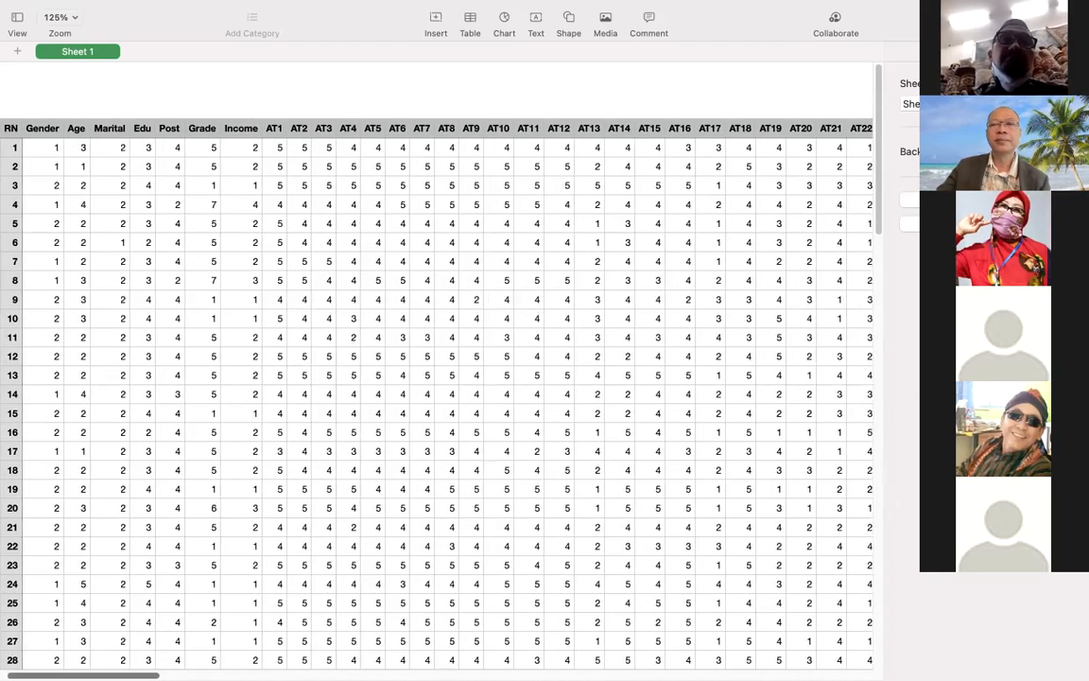
{"action": "scroll", "coordinate": [452, 392], "scroll_direction": "right", "scroll_amount": 10}
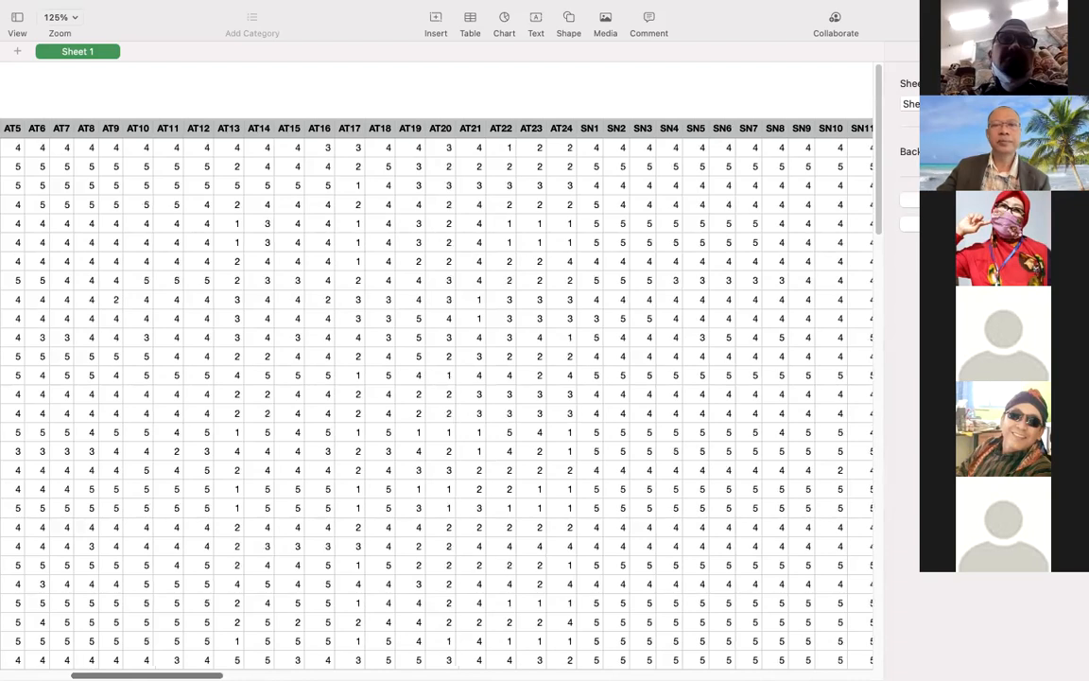
{"action": "scroll", "coordinate": [452, 393], "scroll_direction": "right", "scroll_amount": 3}
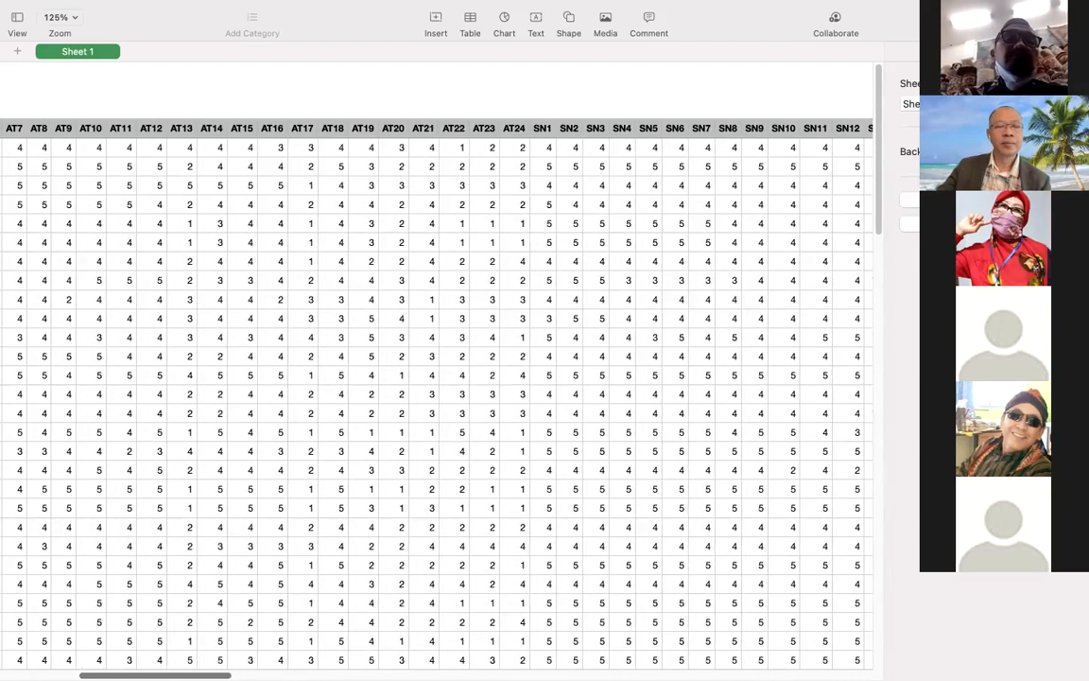
{"action": "scroll", "coordinate": [452, 393], "scroll_direction": "right", "scroll_amount": 1}
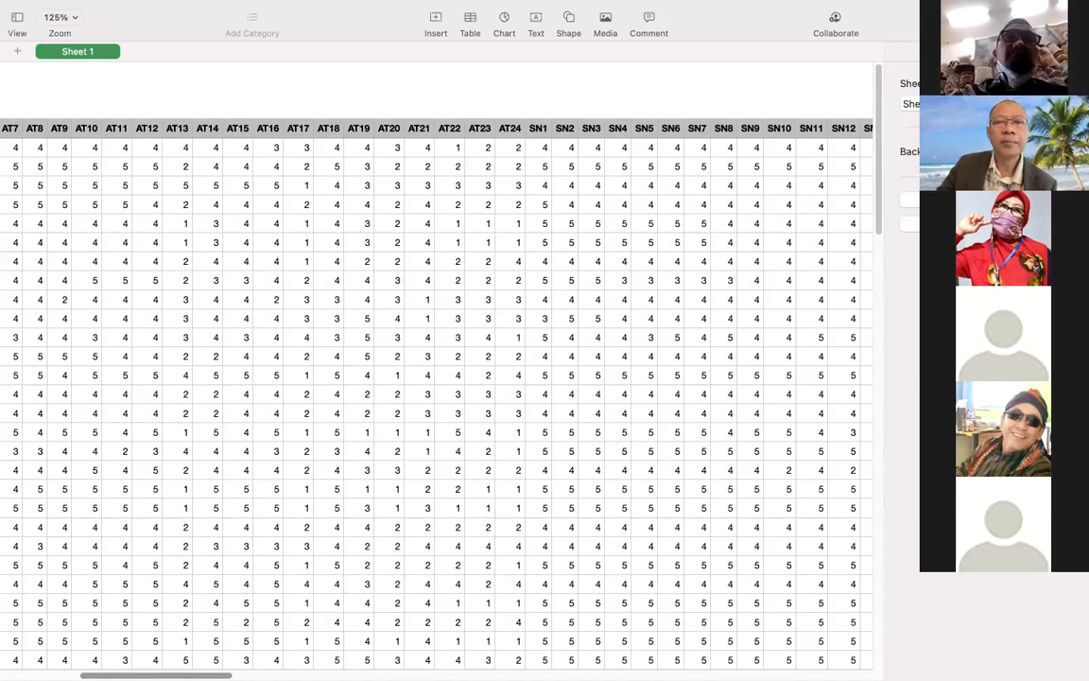
{"action": "scroll", "coordinate": [435, 397], "scroll_direction": "right", "scroll_amount": 3}
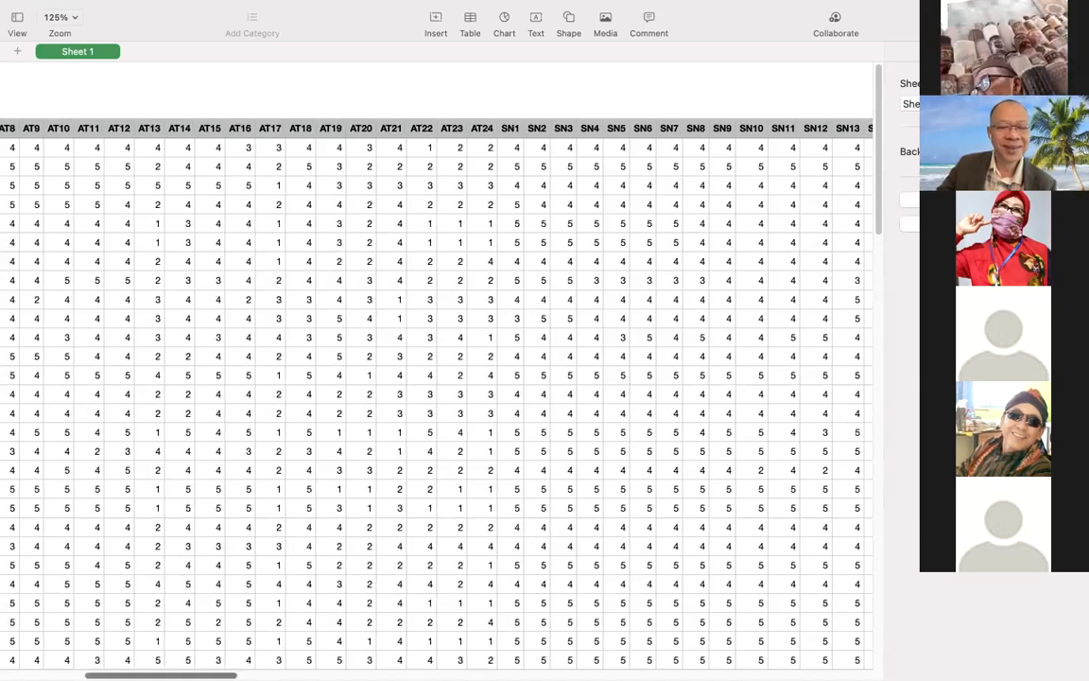
{"action": "scroll", "coordinate": [435, 397], "scroll_direction": "right", "scroll_amount": 3}
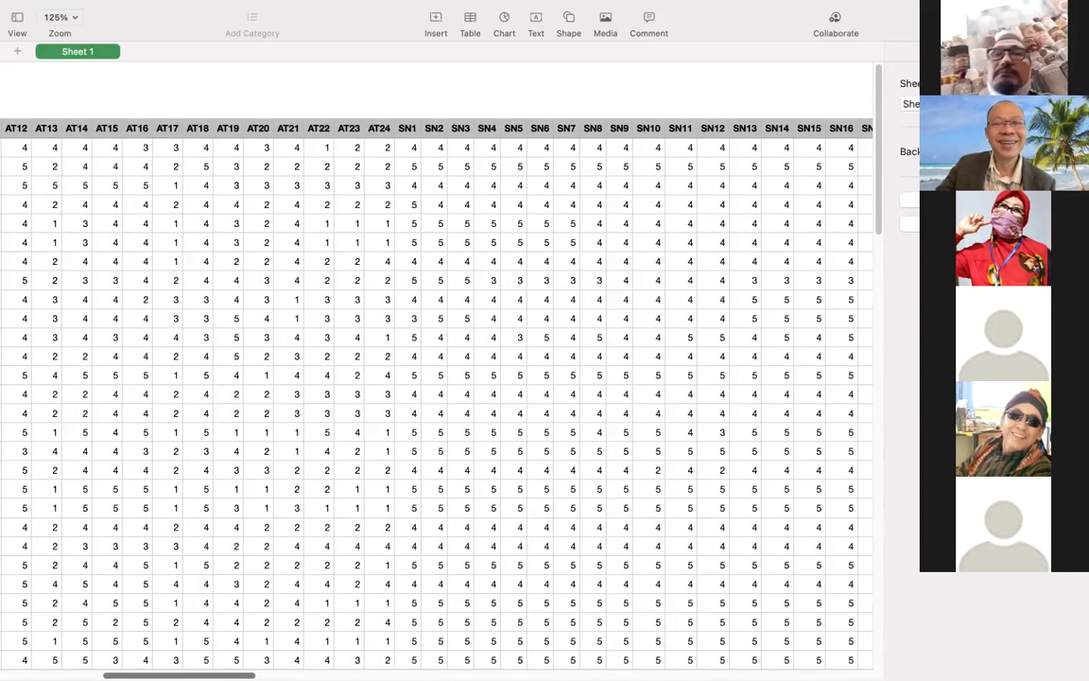
{"action": "scroll", "coordinate": [435, 397], "scroll_direction": "right", "scroll_amount": 1}
{"action": "scroll", "coordinate": [435, 398], "scroll_direction": "right", "scroll_amount": 1}
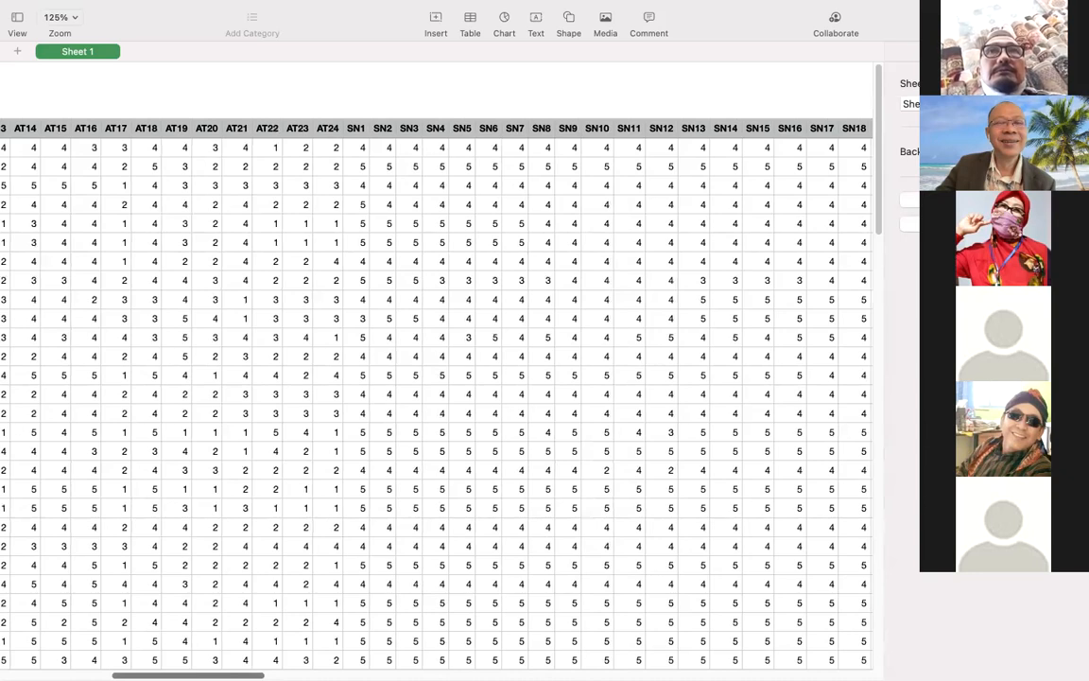
{"action": "scroll", "coordinate": [435, 397], "scroll_direction": "right", "scroll_amount": 1}
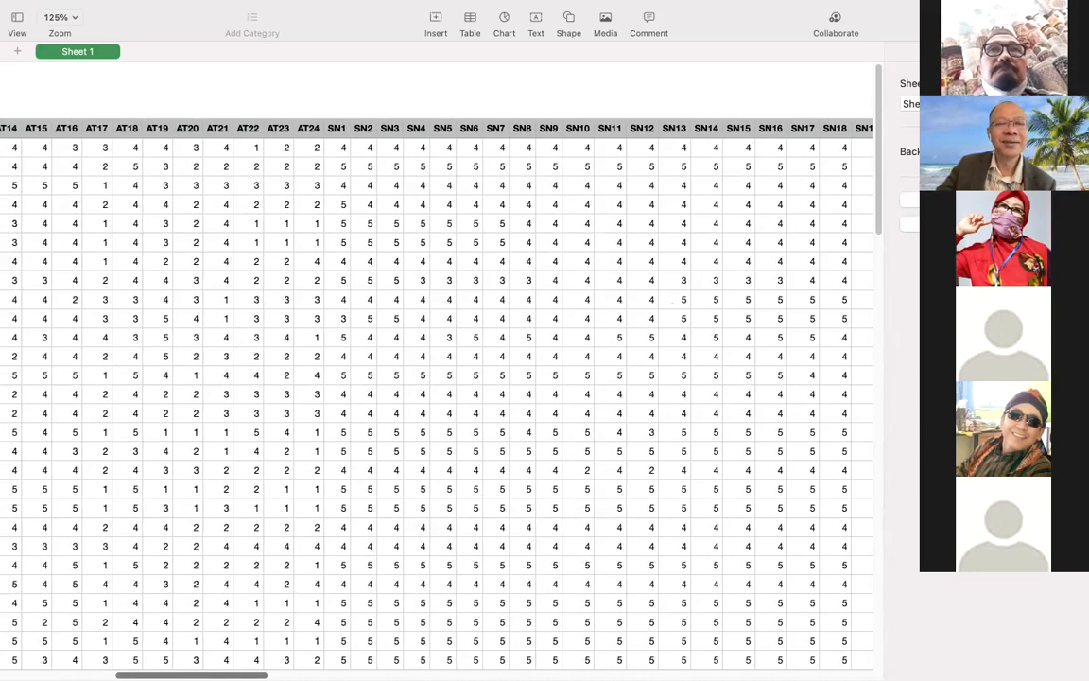
{"action": "scroll", "coordinate": [435, 397], "scroll_direction": "right", "scroll_amount": 1}
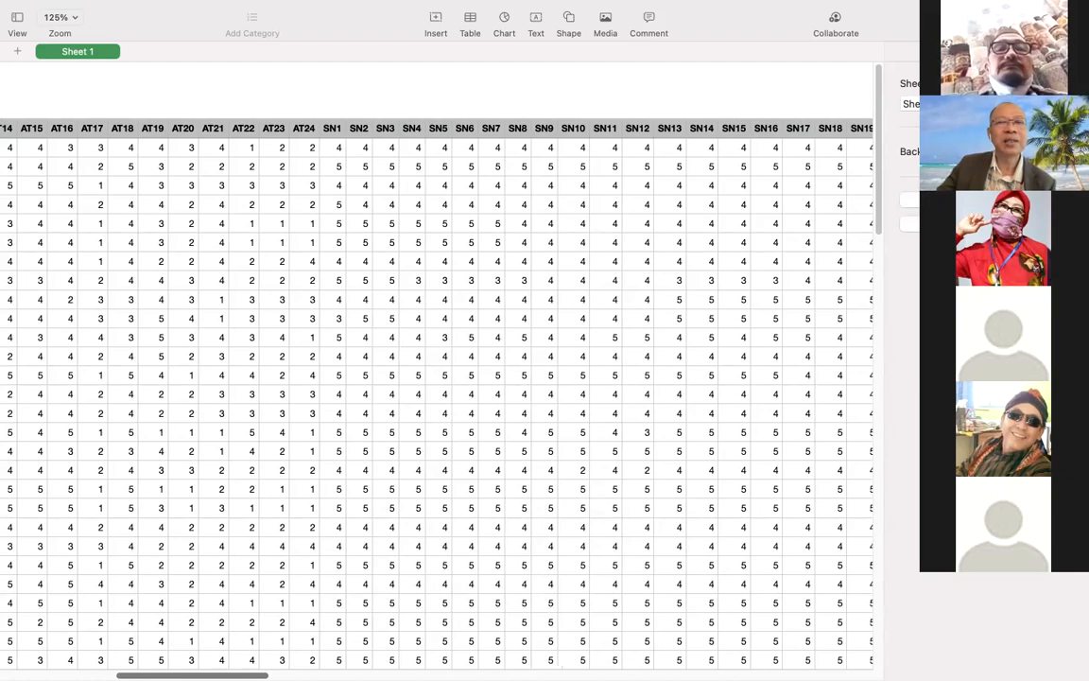
{"action": "scroll", "coordinate": [435, 397], "scroll_direction": "right", "scroll_amount": 2}
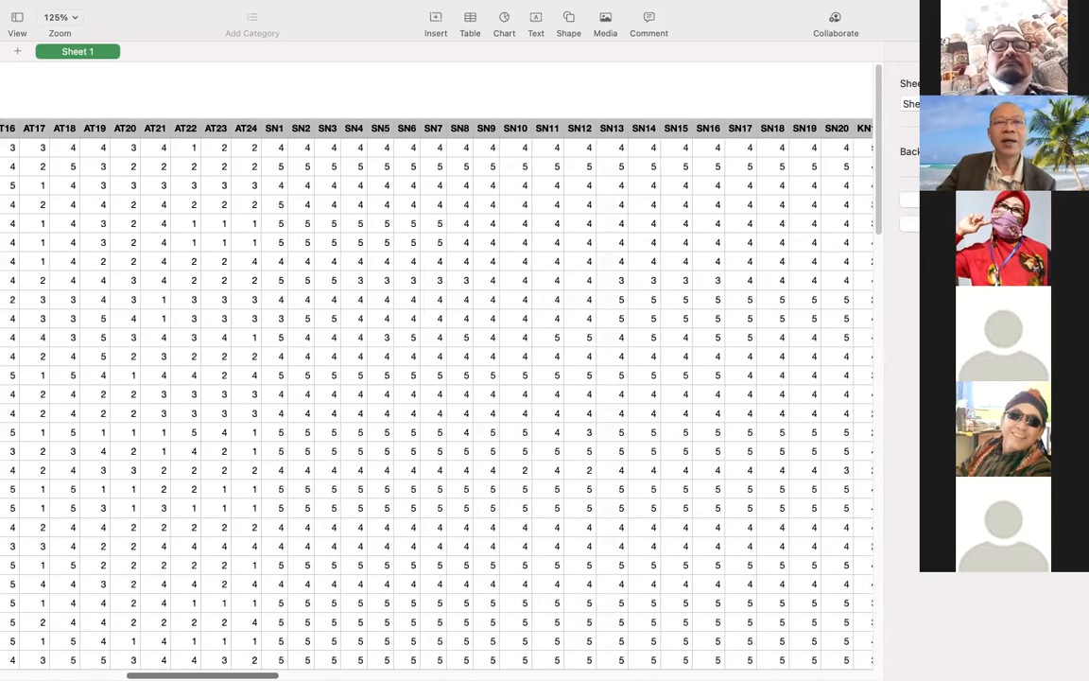
Examine the KN, PR, SE, LA, LE, FA and SQ item columns of the survey table.
{"action": "scroll", "coordinate": [435, 397], "scroll_direction": "right", "scroll_amount": 3}
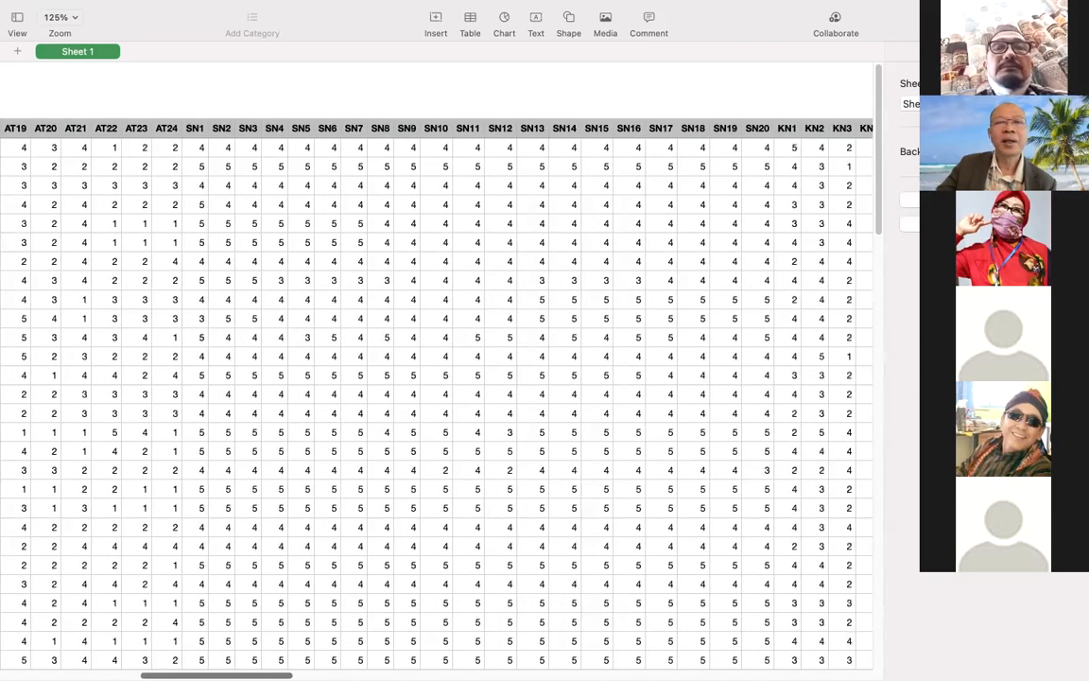
{"action": "scroll", "coordinate": [435, 398], "scroll_direction": "right", "scroll_amount": 2}
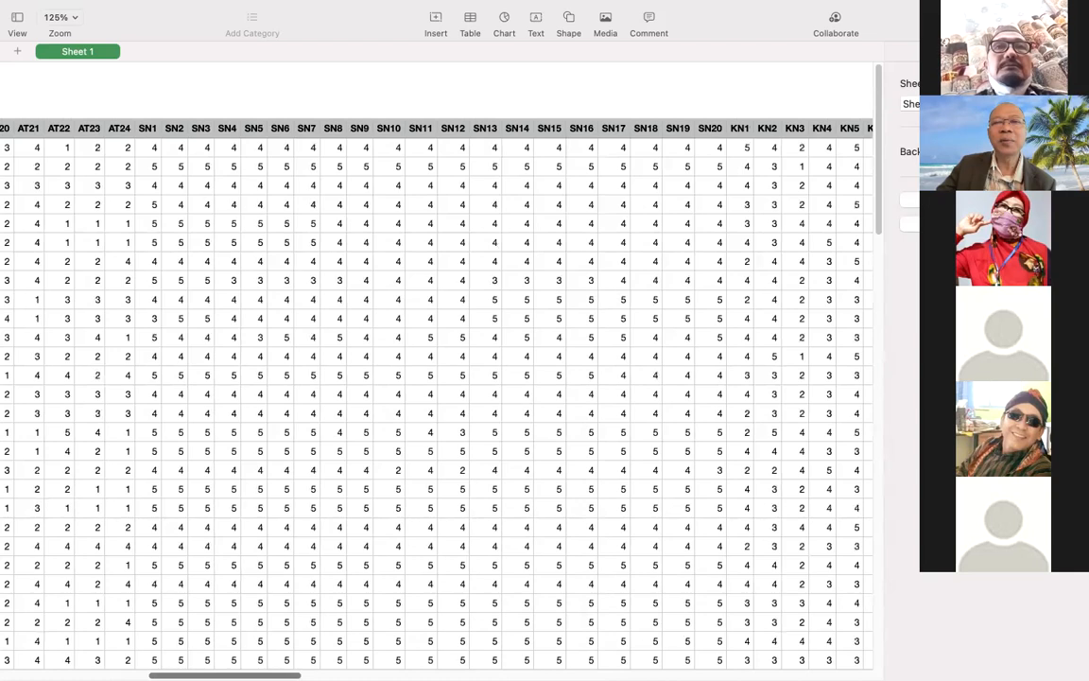
{"action": "scroll", "coordinate": [435, 397], "scroll_direction": "right", "scroll_amount": 4}
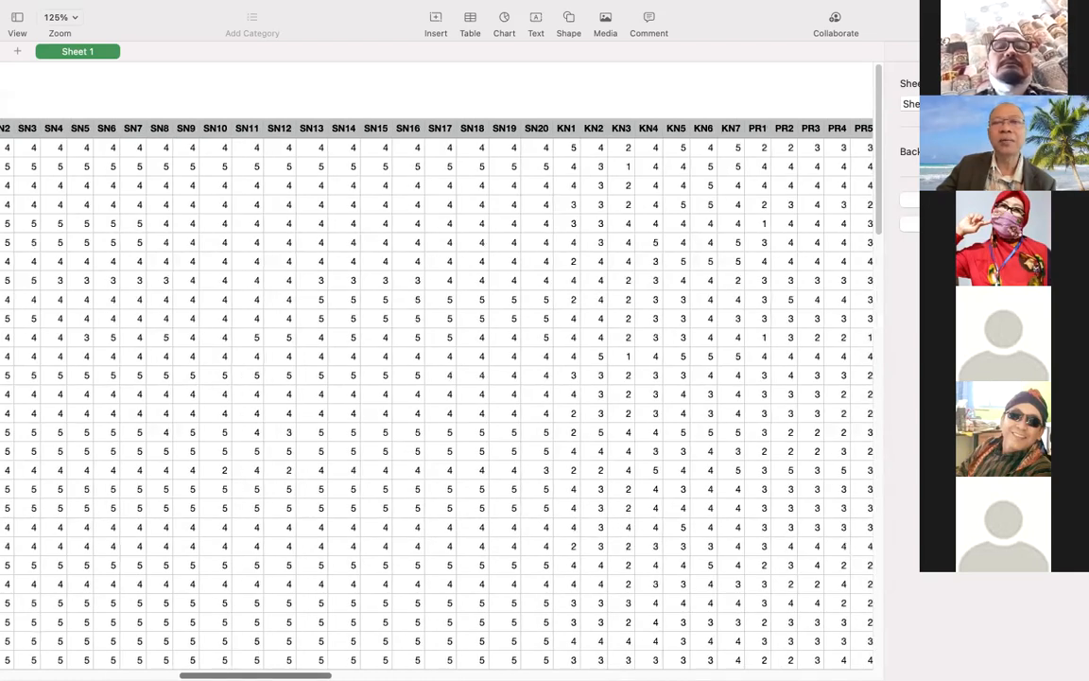
{"action": "scroll", "coordinate": [435, 397], "scroll_direction": "right", "scroll_amount": 3}
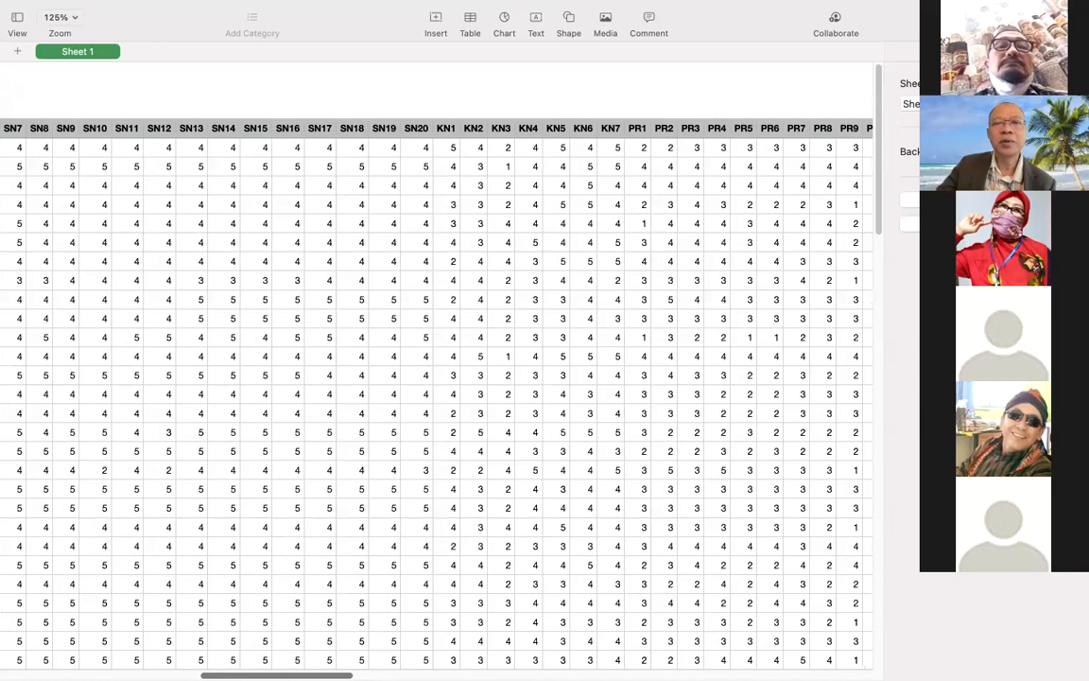
{"action": "scroll", "coordinate": [435, 397], "scroll_direction": "right", "scroll_amount": 8}
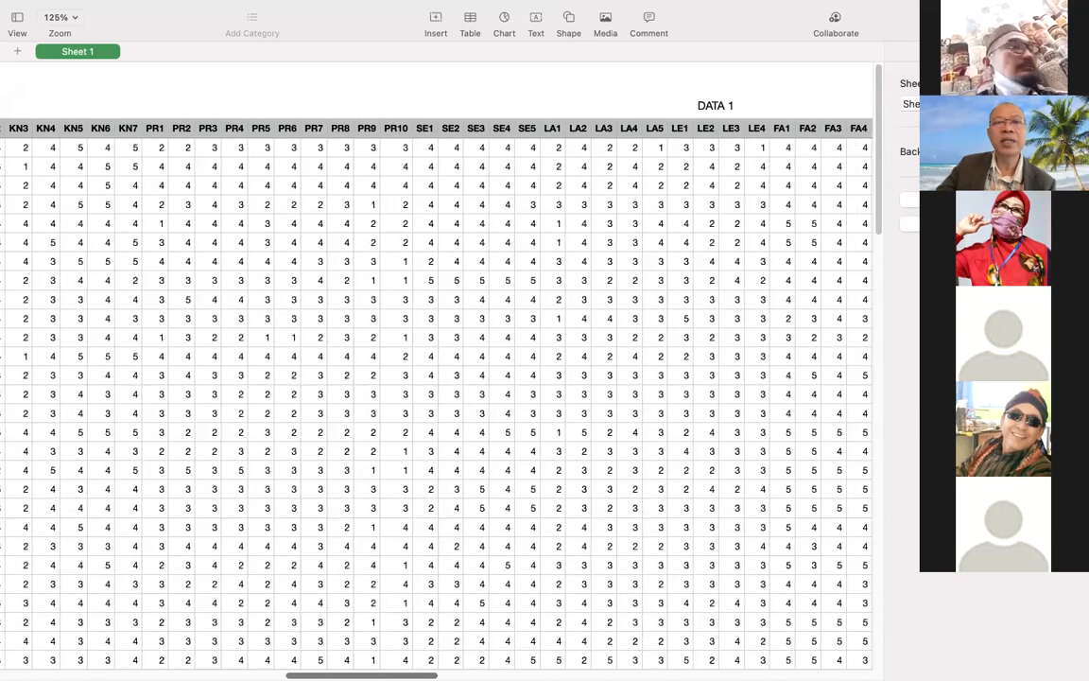
{"action": "scroll", "coordinate": [435, 397], "scroll_direction": "right", "scroll_amount": 2}
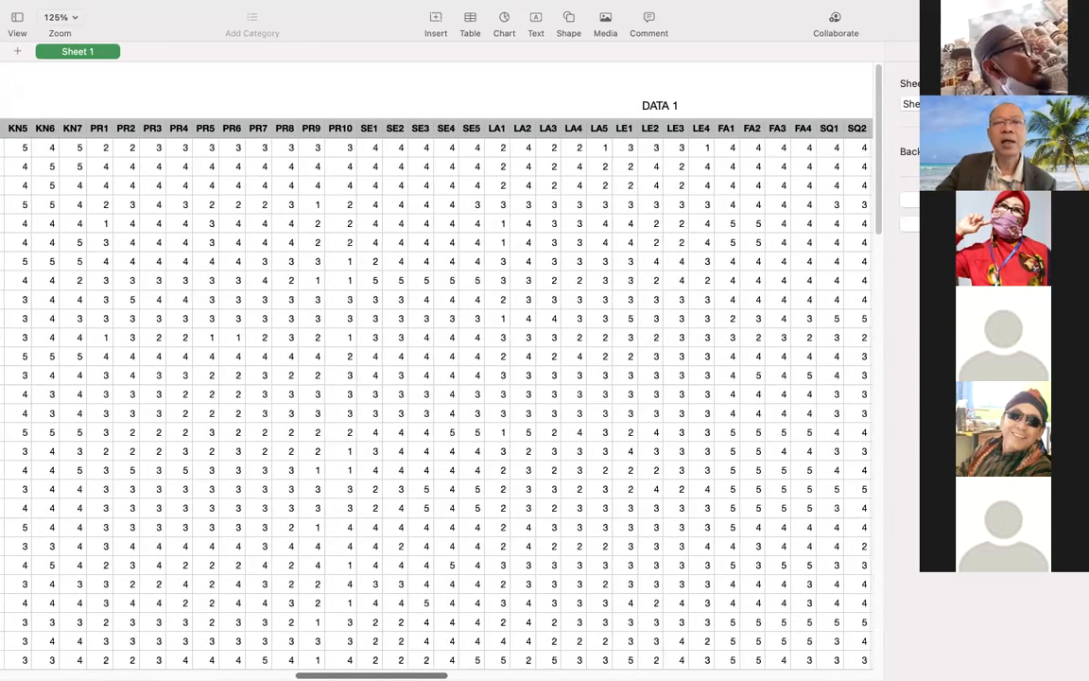
{"action": "scroll", "coordinate": [435, 398], "scroll_direction": "right", "scroll_amount": 1}
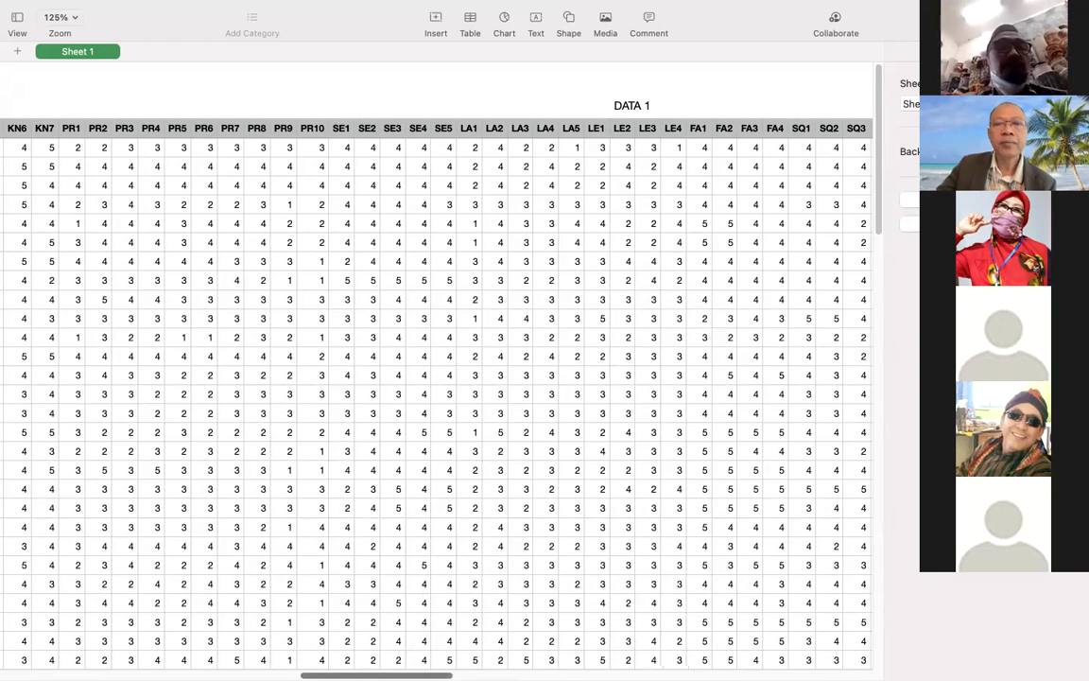
{"action": "scroll", "coordinate": [435, 397], "scroll_direction": "right", "scroll_amount": 1}
{"action": "scroll", "coordinate": [435, 397], "scroll_direction": "right", "scroll_amount": 5}
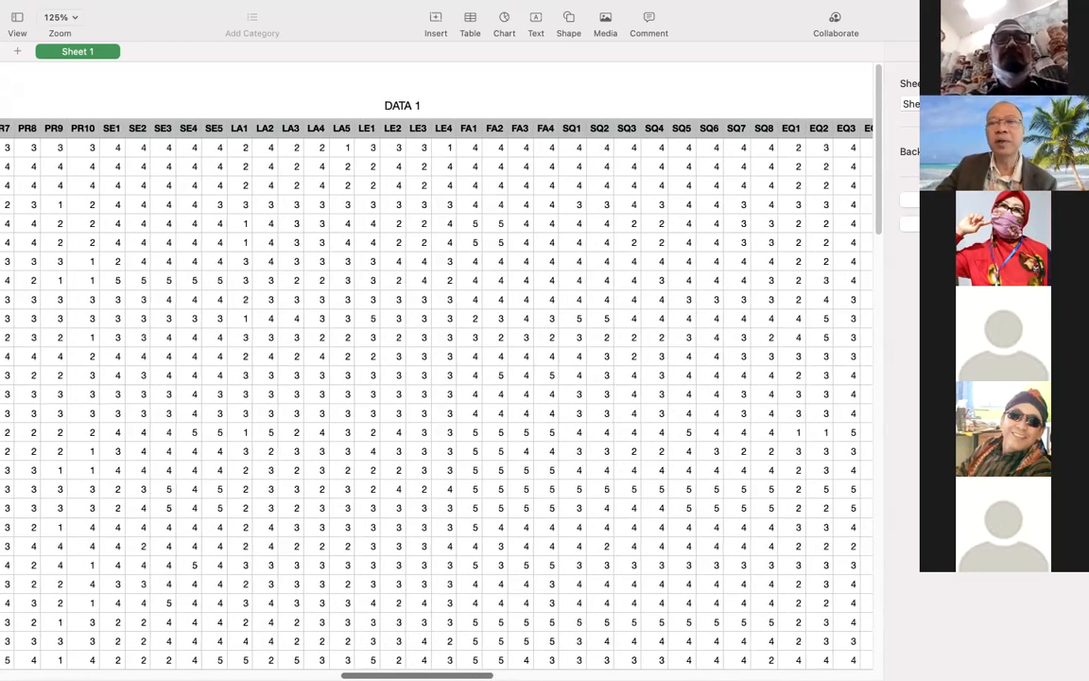
Review the EQ, TR, MO, IR, IN and CB items through RKN3 and RAT13, and return to the respondent number column.
{"action": "scroll", "coordinate": [435, 397], "scroll_direction": "right", "scroll_amount": 8}
{"action": "scroll", "coordinate": [435, 397], "scroll_direction": "right", "scroll_amount": 4}
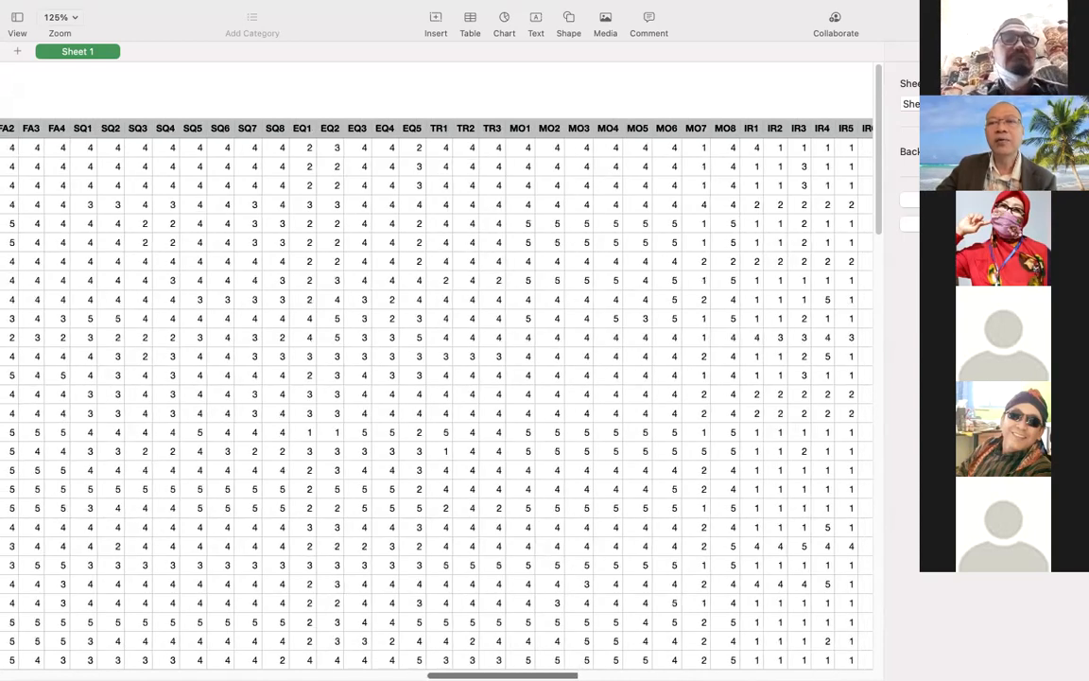
{"action": "scroll", "coordinate": [435, 397], "scroll_direction": "right", "scroll_amount": 4}
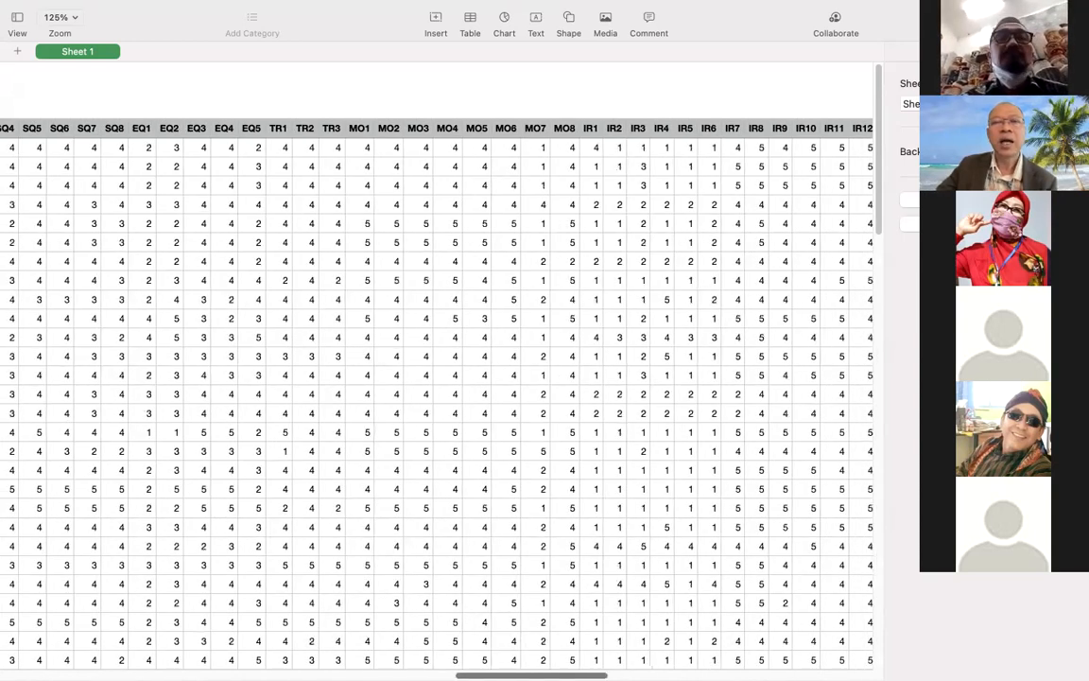
{"action": "scroll", "coordinate": [435, 398], "scroll_direction": "right", "scroll_amount": 3}
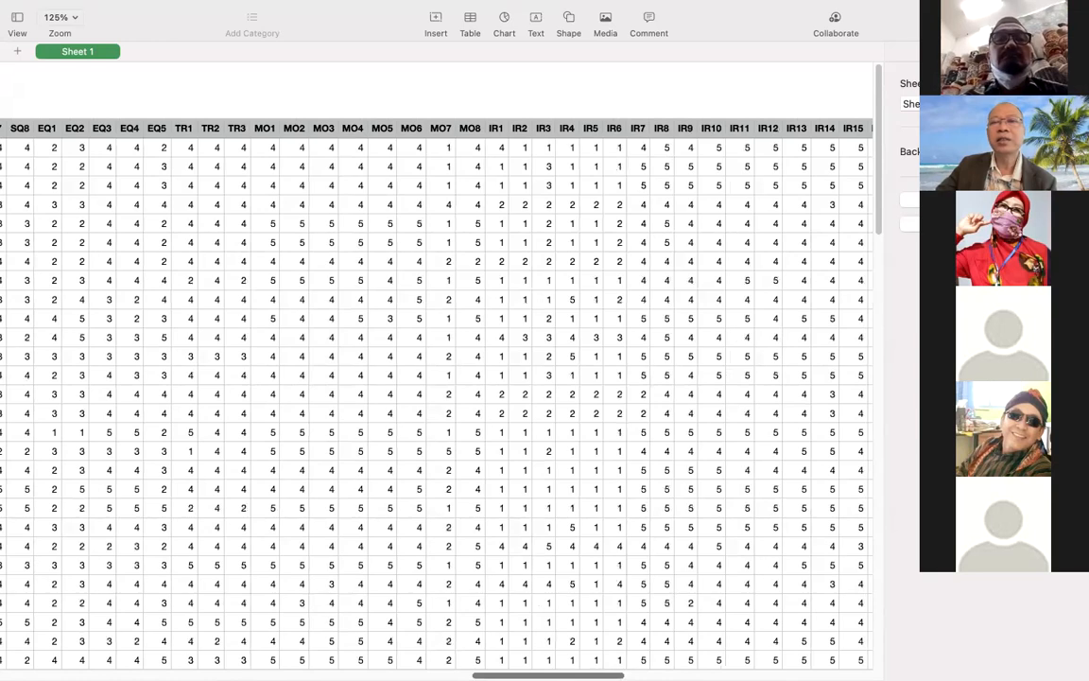
{"action": "scroll", "coordinate": [435, 397], "scroll_direction": "right", "scroll_amount": 4}
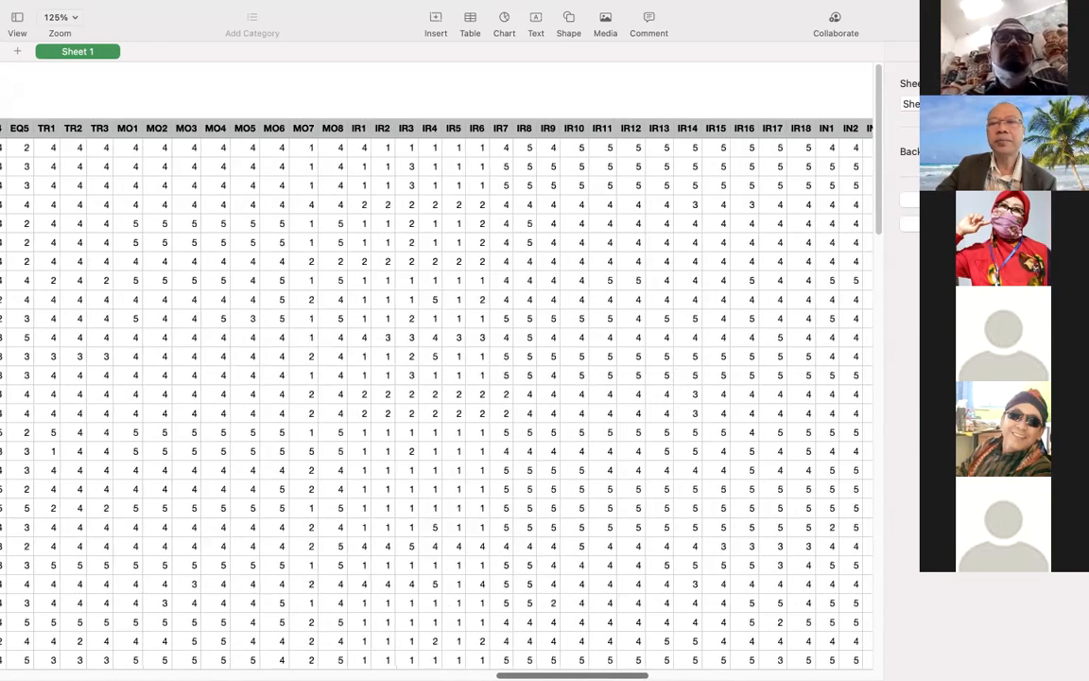
{"action": "scroll", "coordinate": [435, 398], "scroll_direction": "right", "scroll_amount": 6}
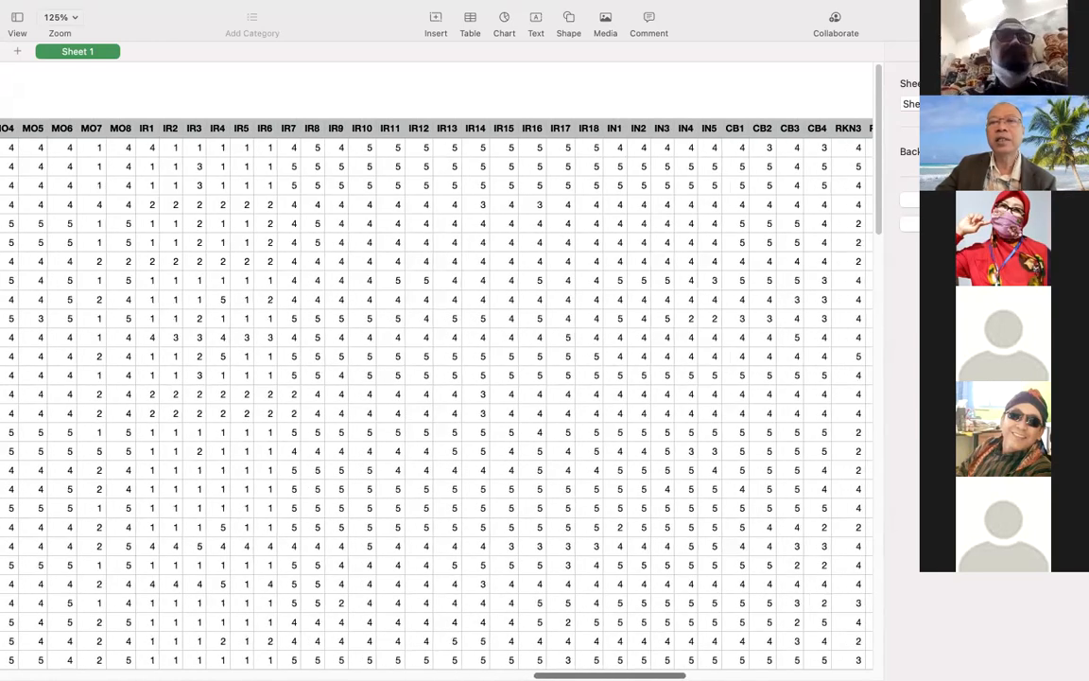
{"action": "scroll", "coordinate": [435, 397], "scroll_direction": "right", "scroll_amount": 1}
{"action": "scroll", "coordinate": [435, 398], "scroll_direction": "right", "scroll_amount": 1}
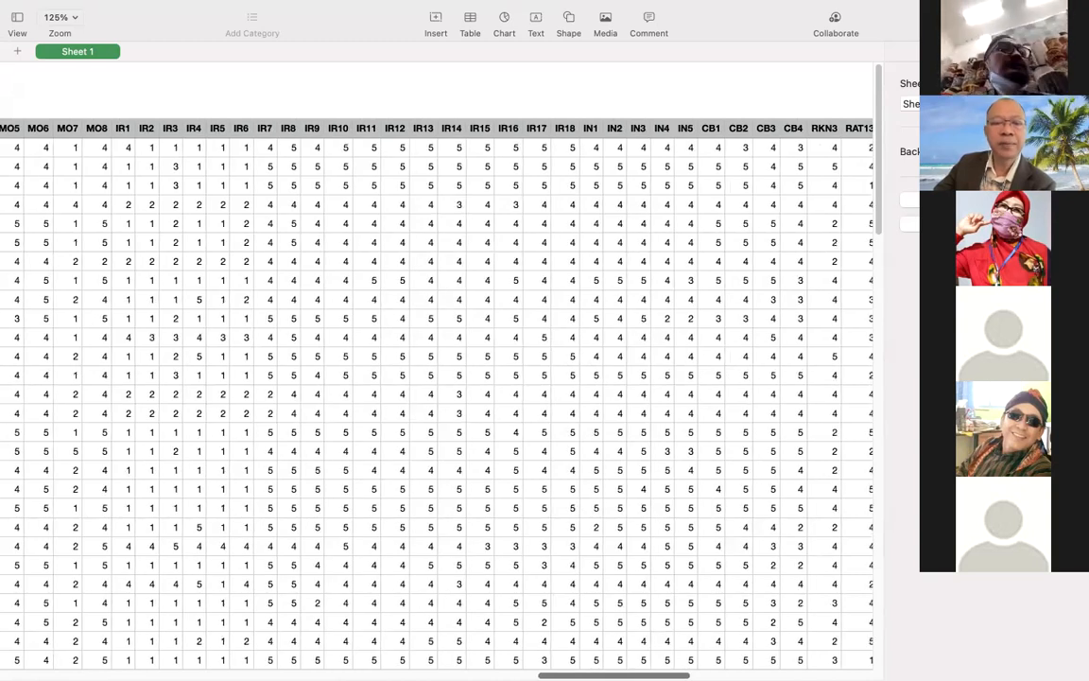
{"action": "scroll", "coordinate": [435, 397], "scroll_direction": "left", "scroll_amount": 20}
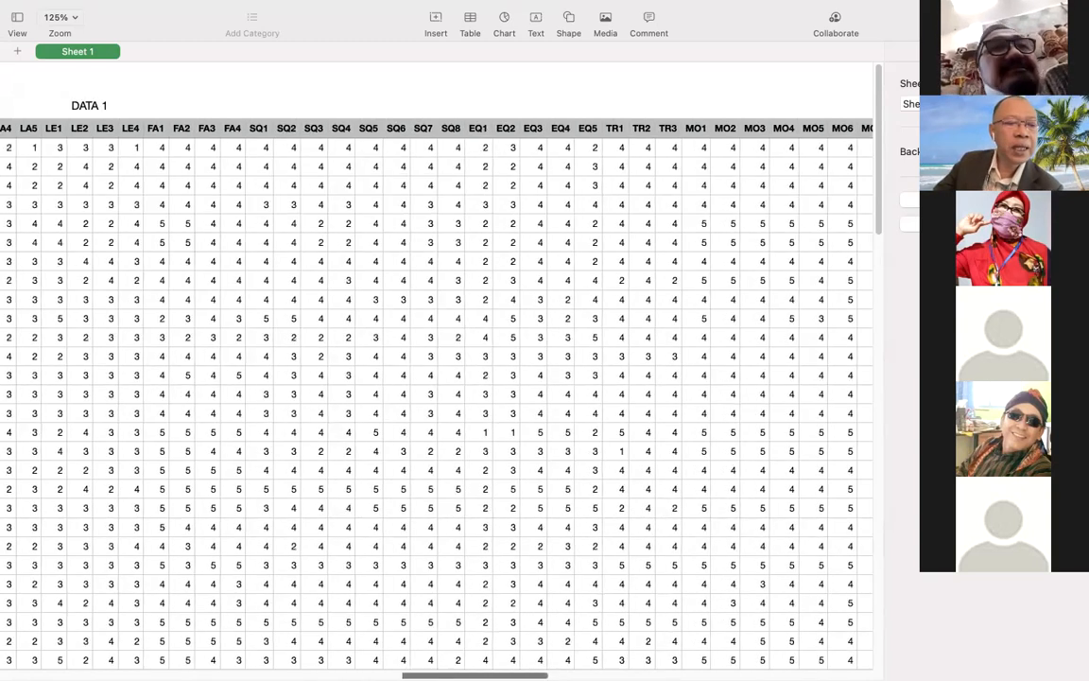
{"action": "scroll", "coordinate": [435, 398], "scroll_direction": "left", "scroll_amount": 20}
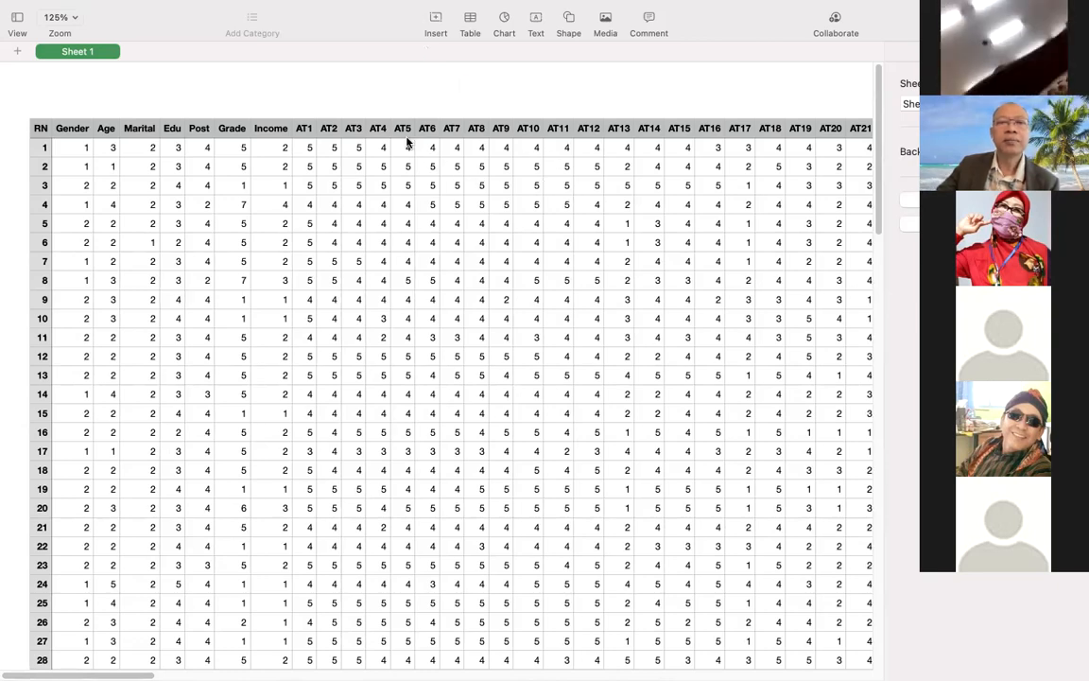
Activate the data table and examine the demographic columns and the AT1 to AT24 items through to SN3.
{"action": "left_click", "coordinate": [362, 101]}
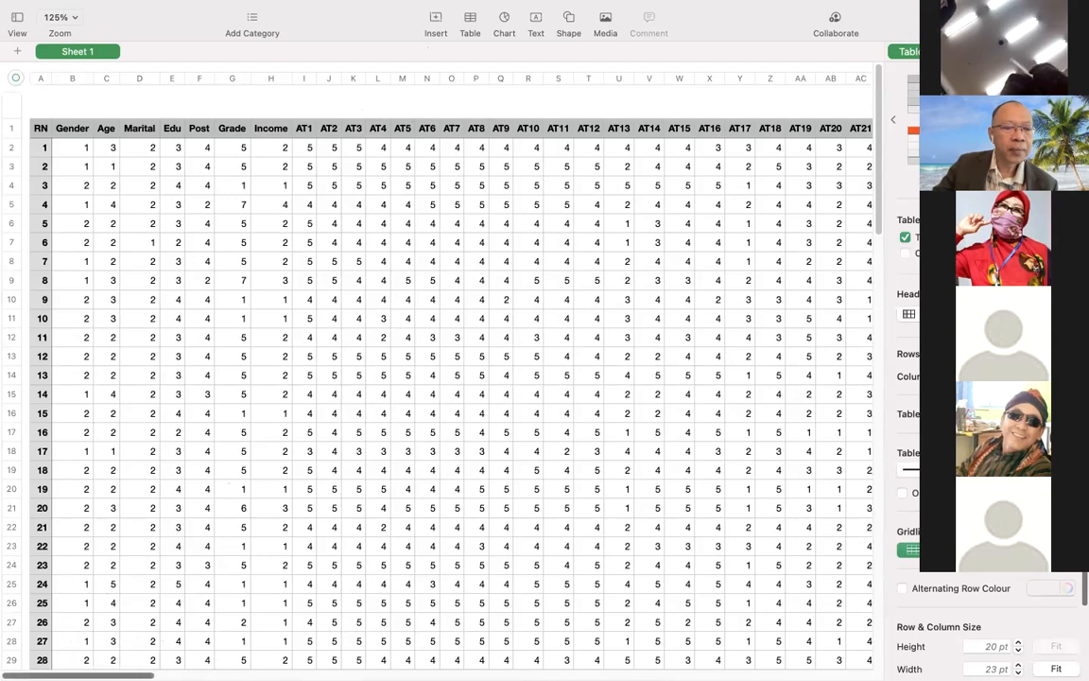
{"action": "scroll", "coordinate": [435, 378], "scroll_direction": "right", "scroll_amount": 2}
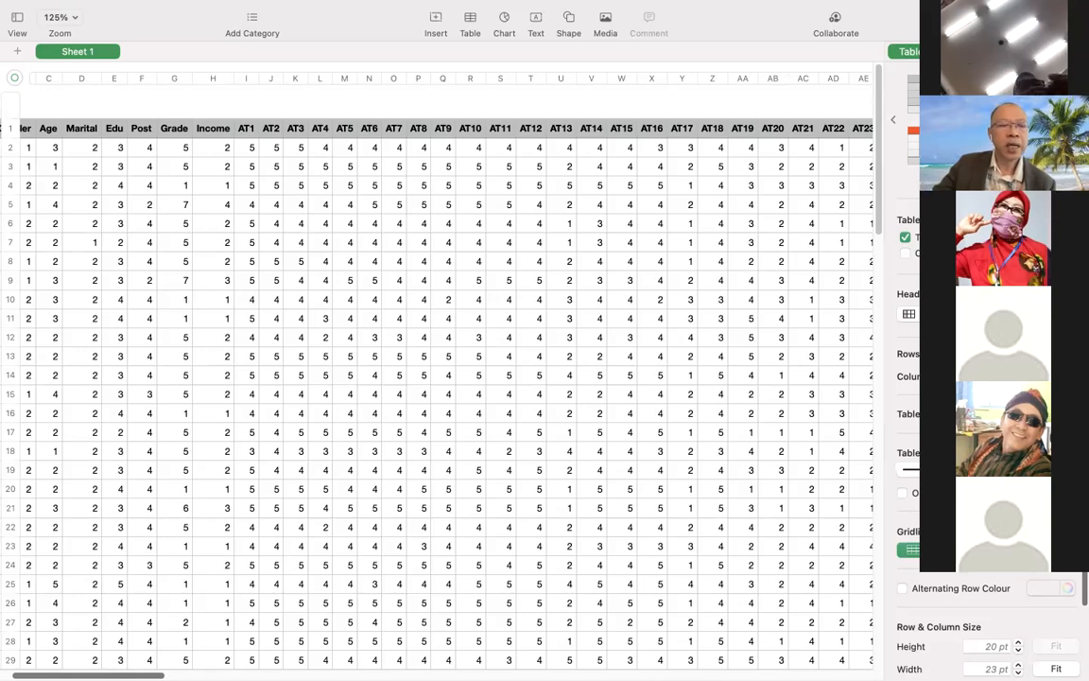
{"action": "scroll", "coordinate": [445, 378], "scroll_direction": "right", "scroll_amount": 2}
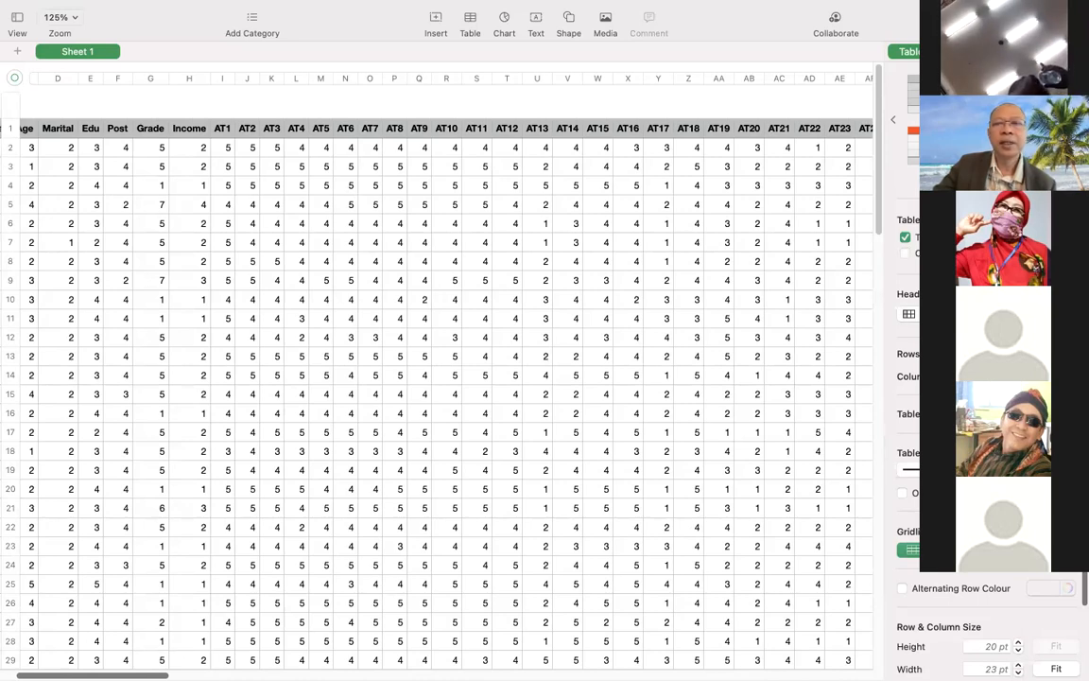
{"action": "scroll", "coordinate": [444, 379], "scroll_direction": "right", "scroll_amount": 1}
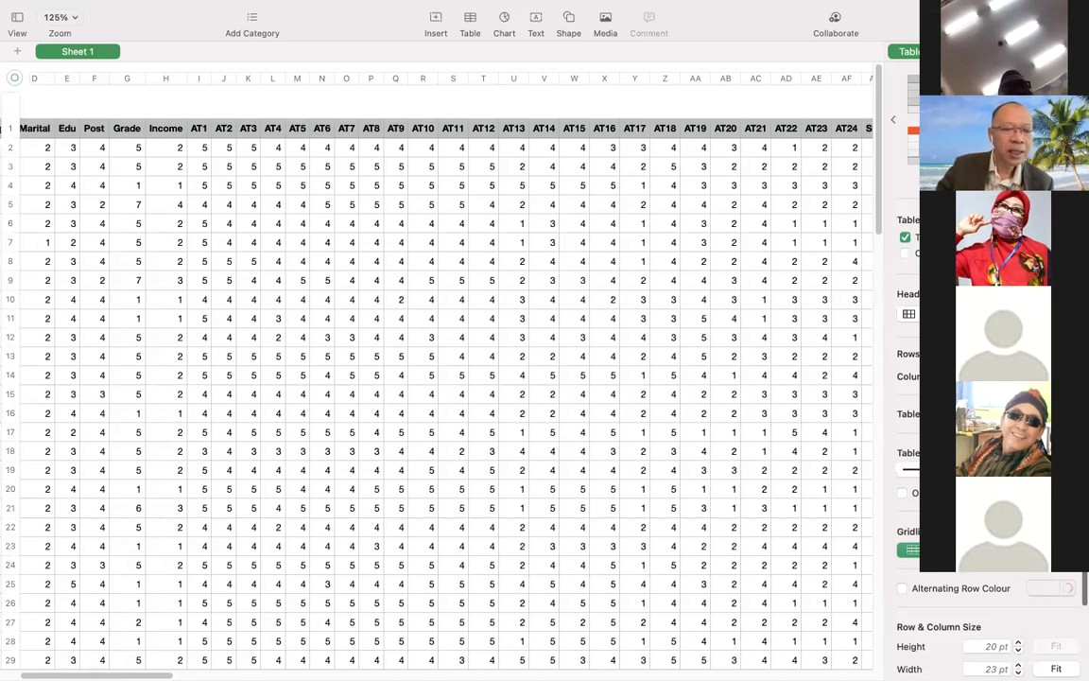
{"action": "scroll", "coordinate": [445, 397], "scroll_direction": "right", "scroll_amount": 2}
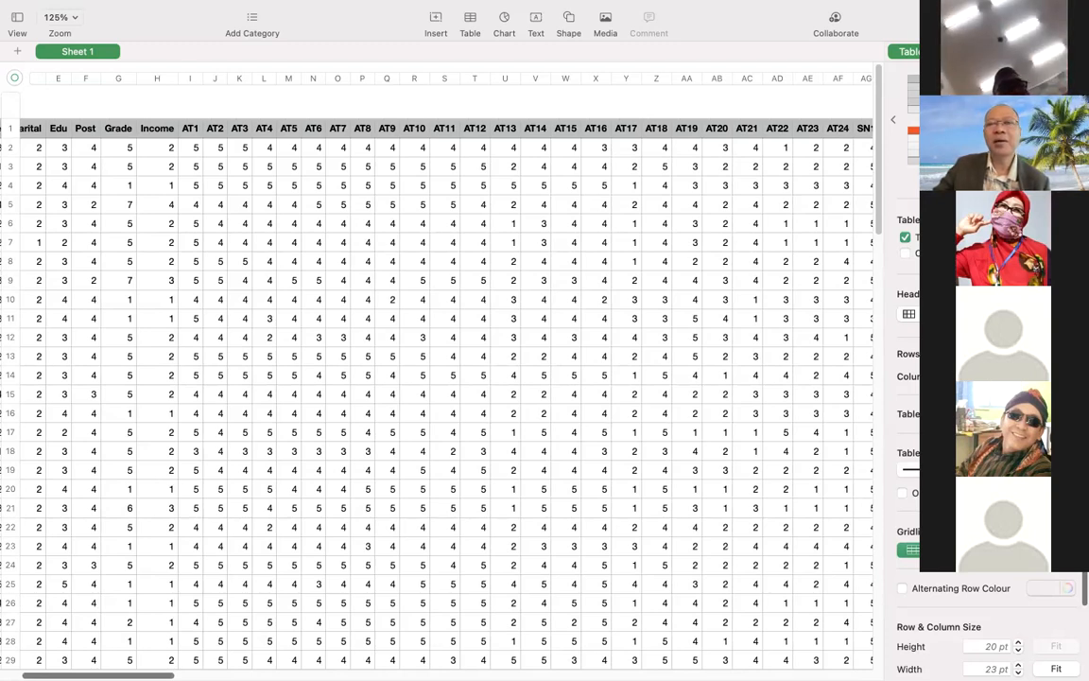
{"action": "scroll", "coordinate": [445, 388], "scroll_direction": "right", "scroll_amount": 1}
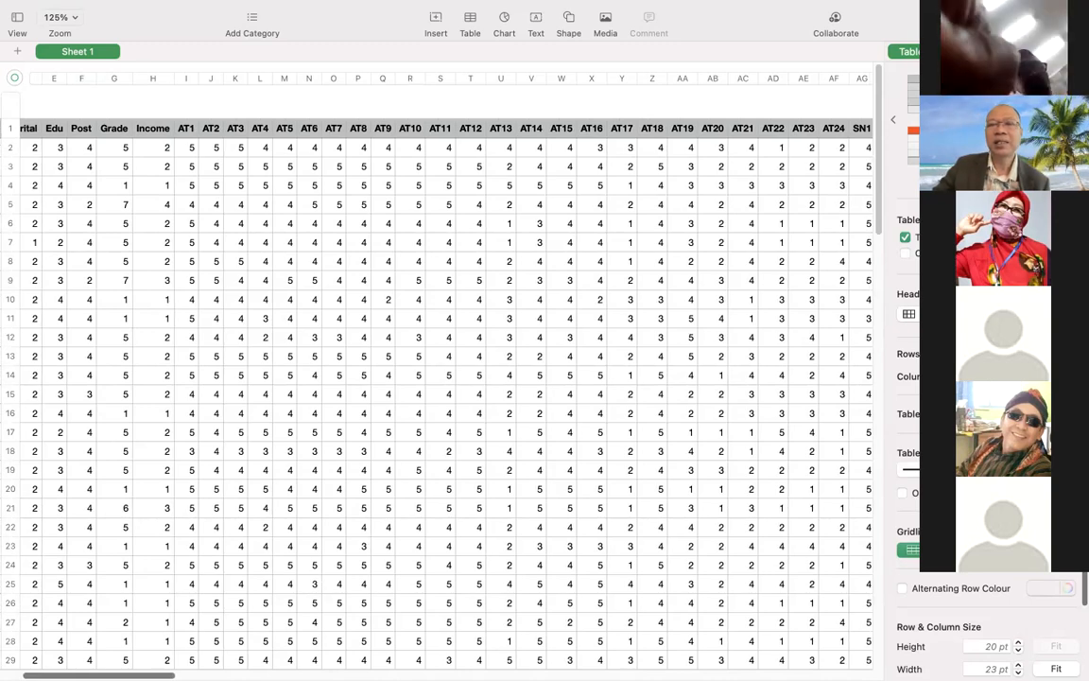
{"action": "scroll", "coordinate": [445, 378], "scroll_direction": "right", "scroll_amount": 2}
{"action": "scroll", "coordinate": [444, 378], "scroll_direction": "right", "scroll_amount": 3}
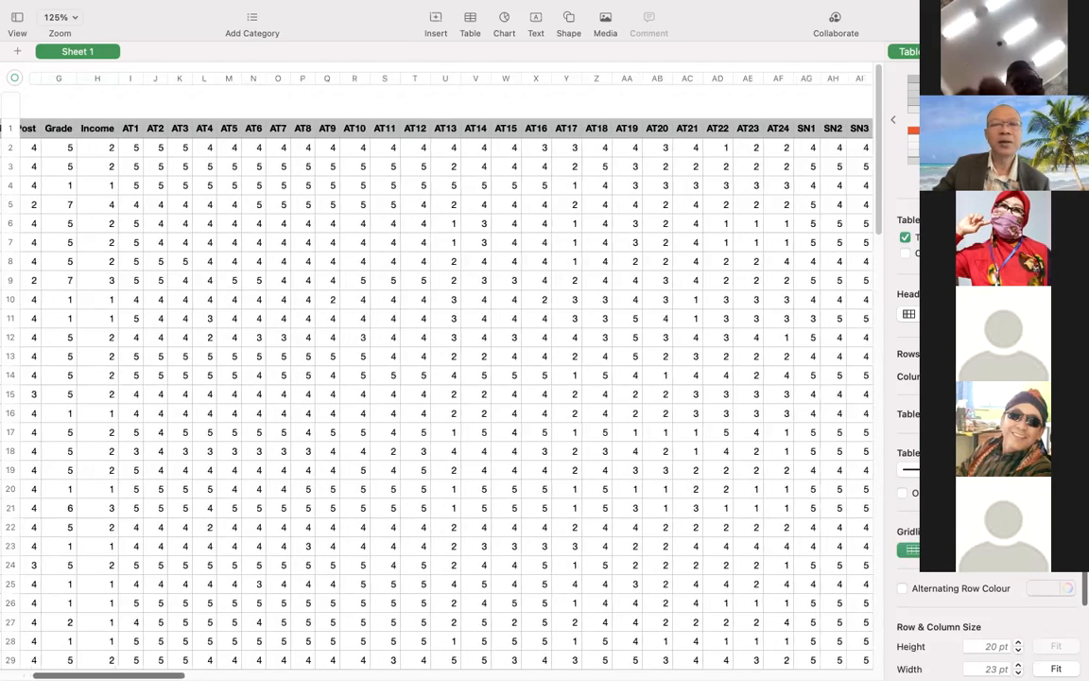
{"action": "scroll", "coordinate": [445, 379], "scroll_direction": "right", "scroll_amount": 2}
{"action": "scroll", "coordinate": [444, 378], "scroll_direction": "right", "scroll_amount": 1}
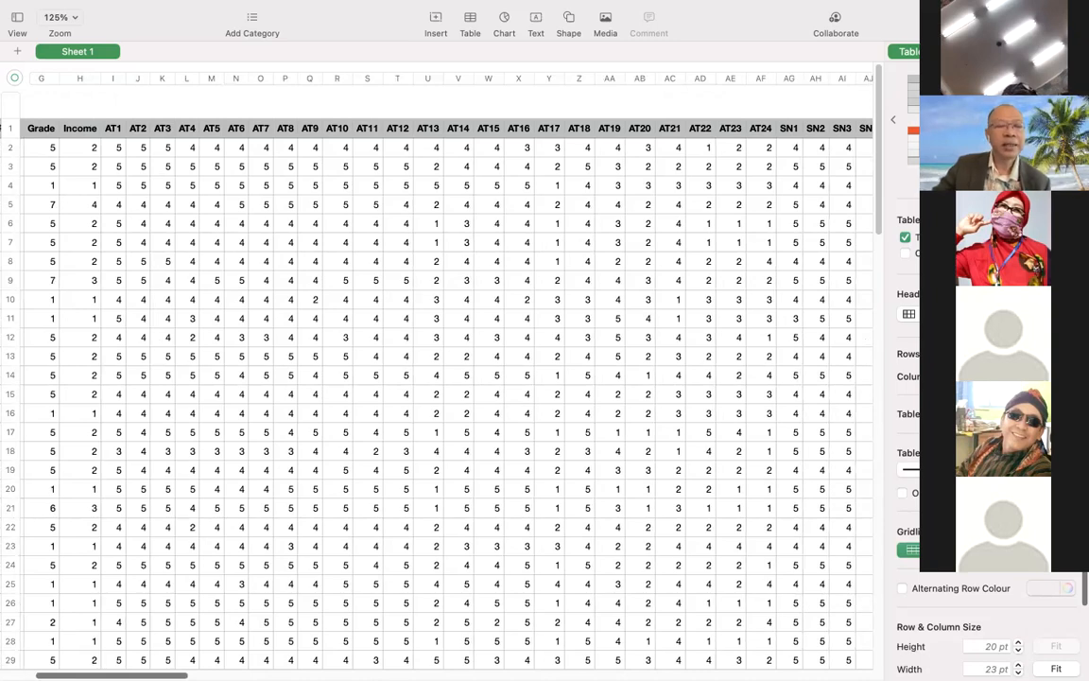
Examine the AT item and demographic columns back to the respondent number column.
{"action": "scroll", "coordinate": [445, 378], "scroll_direction": "left", "scroll_amount": 1}
{"action": "scroll", "coordinate": [445, 379], "scroll_direction": "left", "scroll_amount": 3}
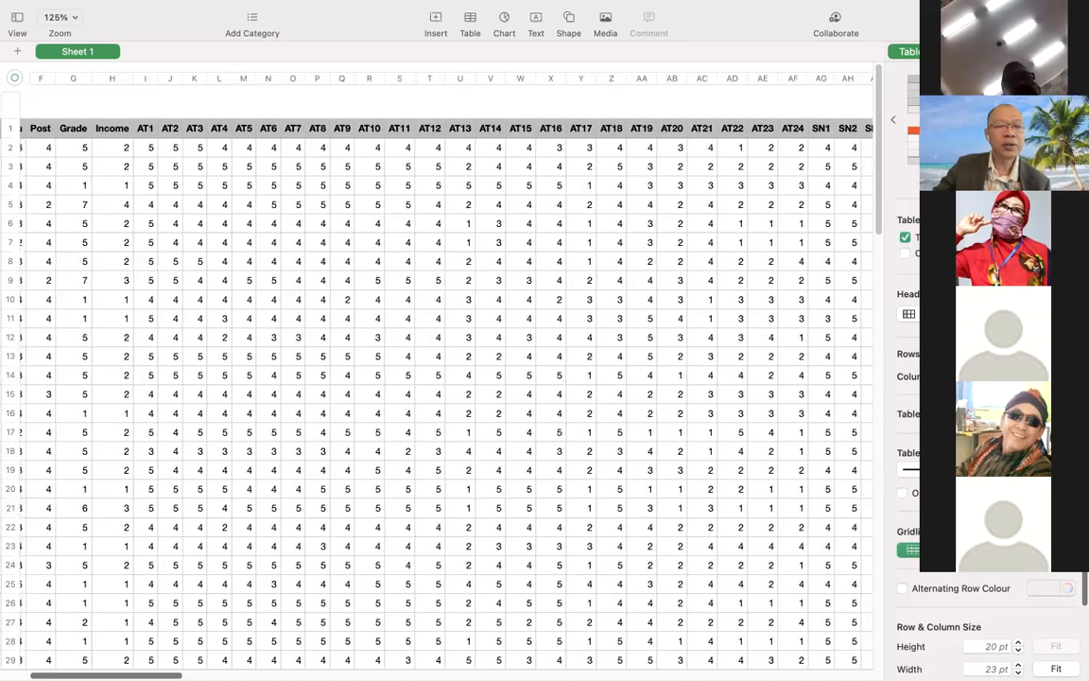
{"action": "scroll", "coordinate": [444, 379], "scroll_direction": "left", "scroll_amount": 10}
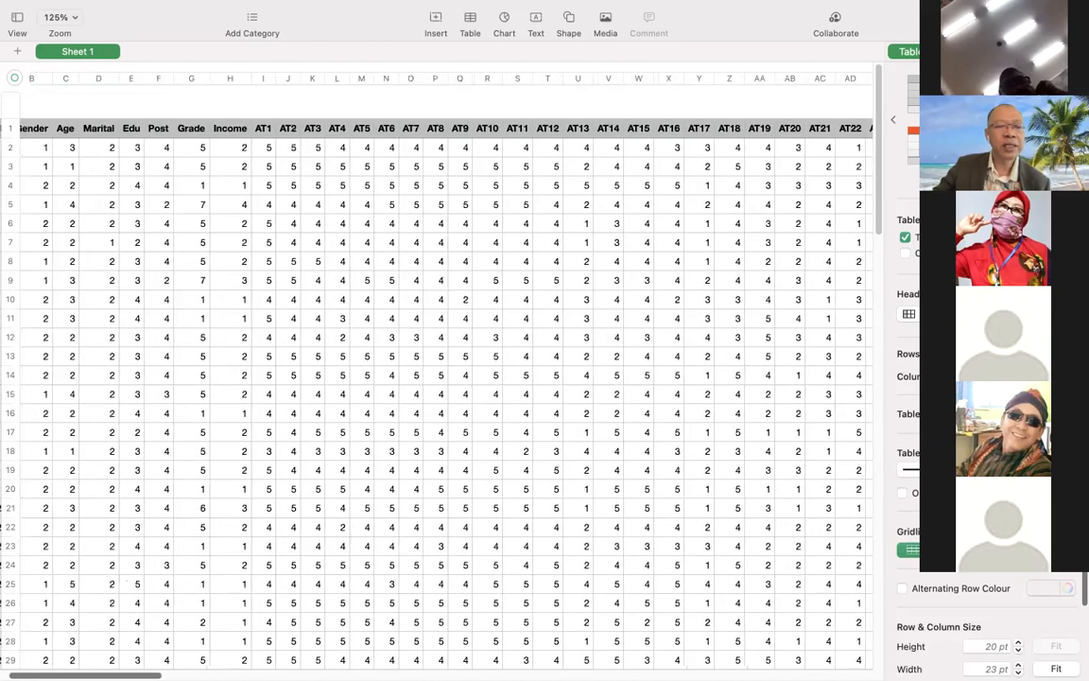
{"action": "scroll", "coordinate": [445, 378], "scroll_direction": "left", "scroll_amount": 3}
{"action": "scroll", "coordinate": [445, 378], "scroll_direction": "left", "scroll_amount": 1}
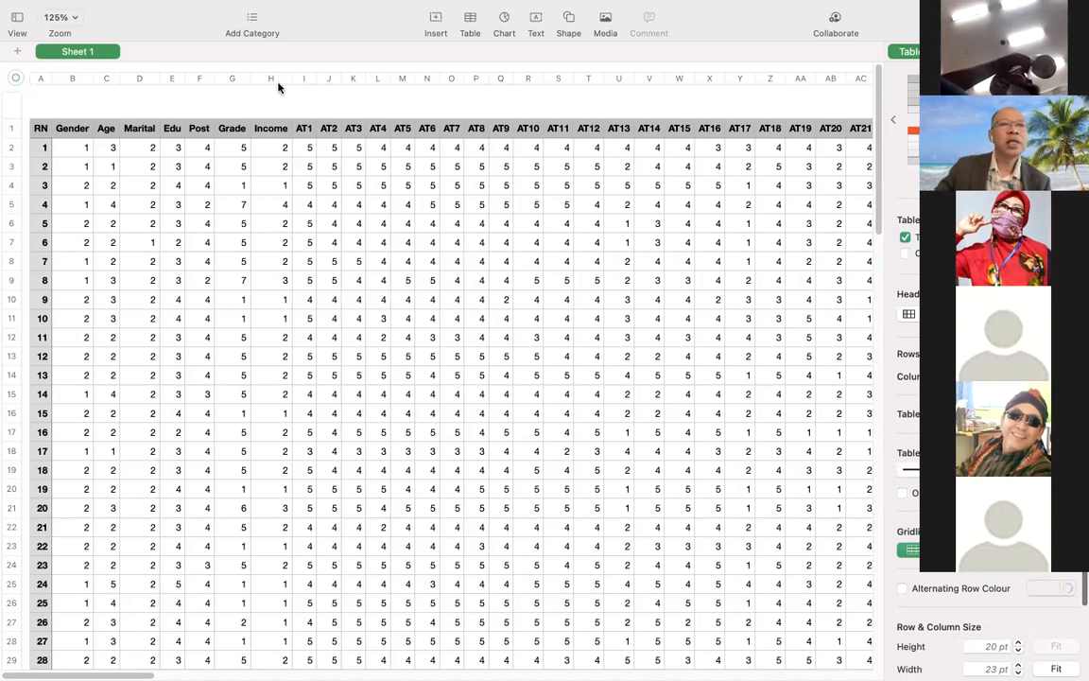
Save the spreadsheet as DATA 1 on the Desktop, replacing the existing file of the same name.
{"action": "mouse_move", "coordinate": [68, 8]}
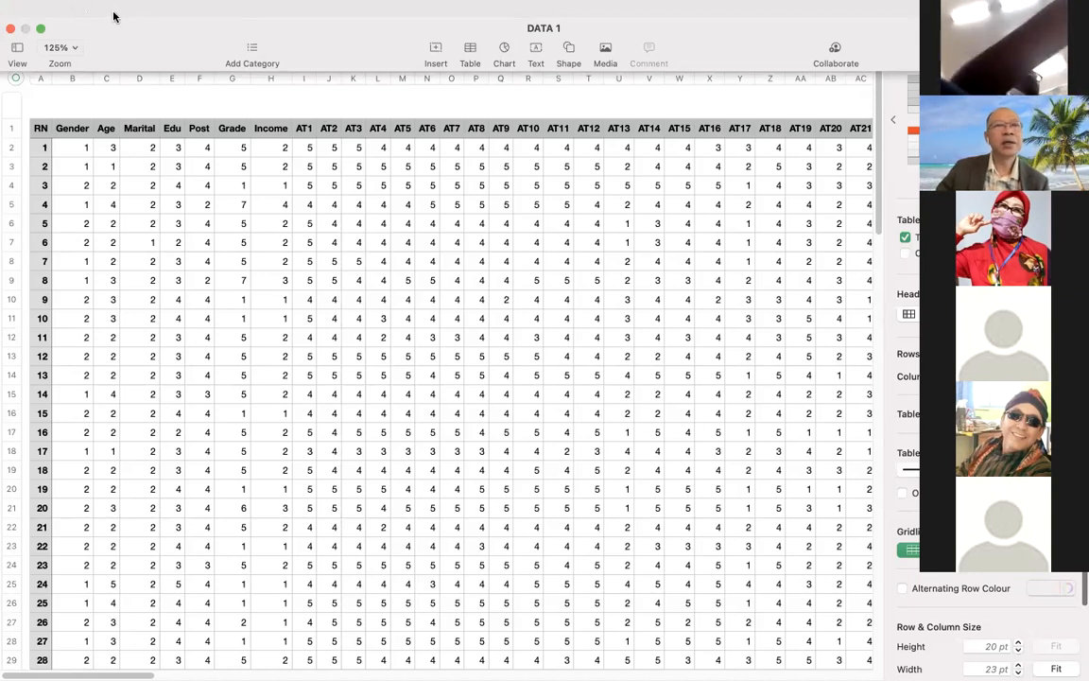
{"action": "left_click", "coordinate": [112, 14]}
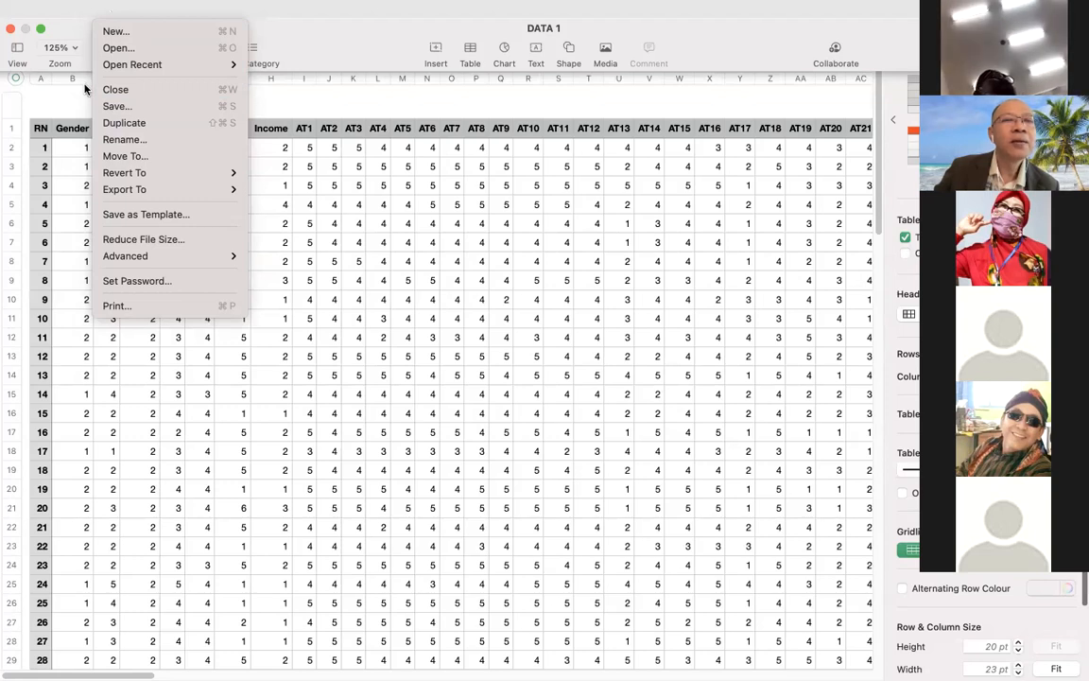
{"action": "left_click", "coordinate": [111, 108]}
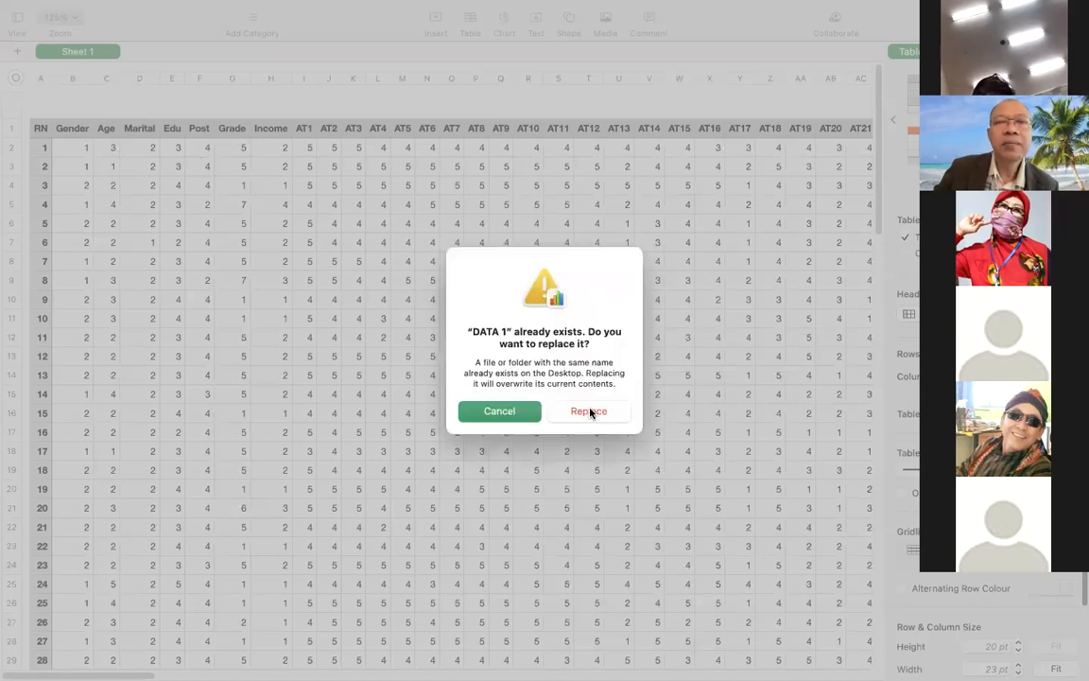
{"action": "left_click", "coordinate": [585, 410]}
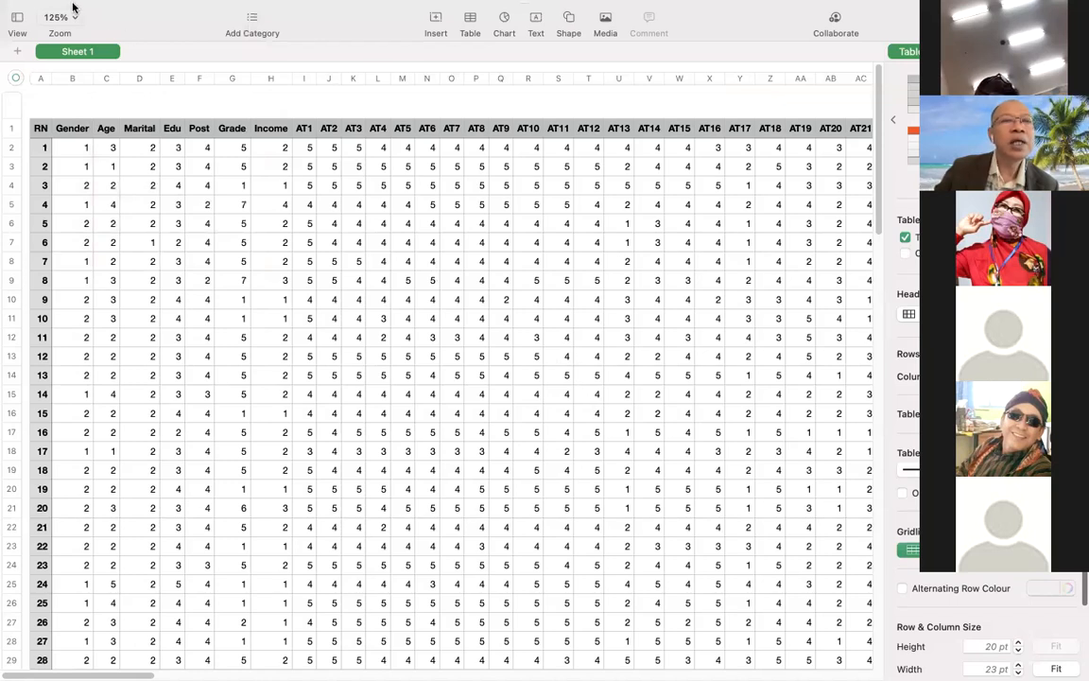
Export the DATA 1 spreadsheet to CSV format without table names.
{"action": "mouse_move", "coordinate": [31, 3]}
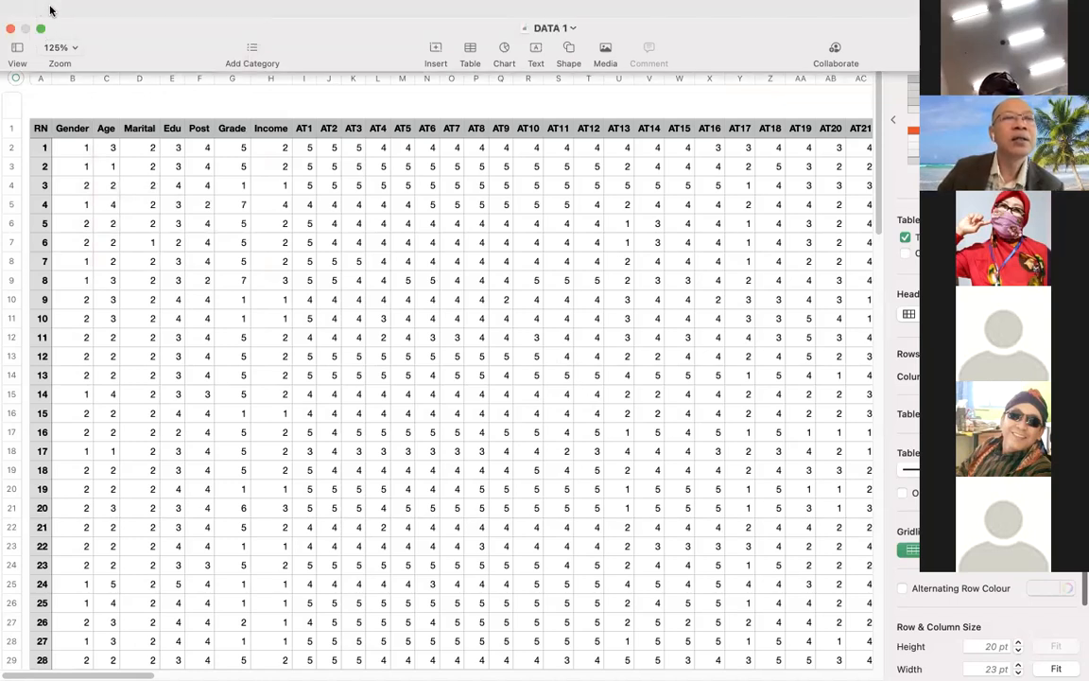
{"action": "left_click", "coordinate": [106, 12]}
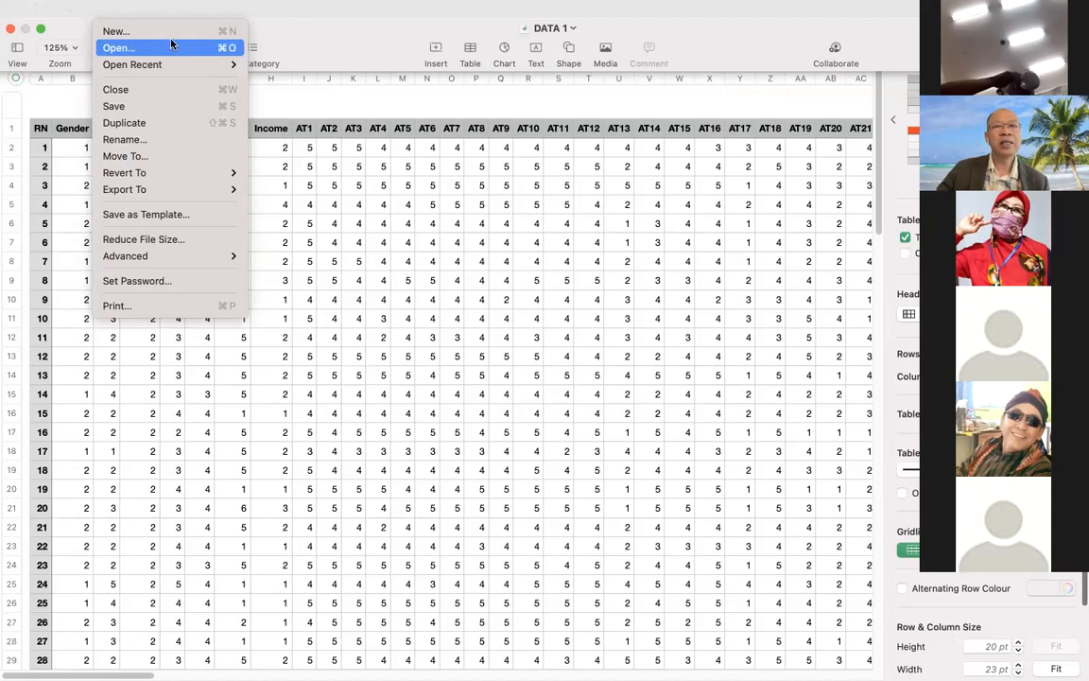
{"action": "mouse_move", "coordinate": [148, 19]}
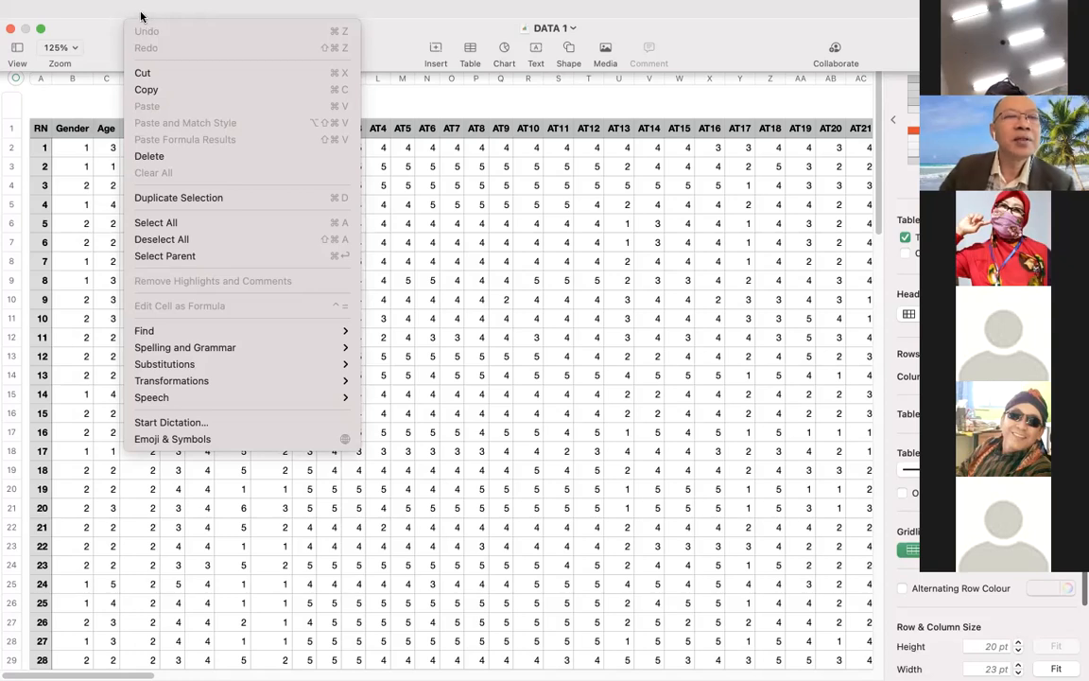
{"action": "mouse_move", "coordinate": [114, 12]}
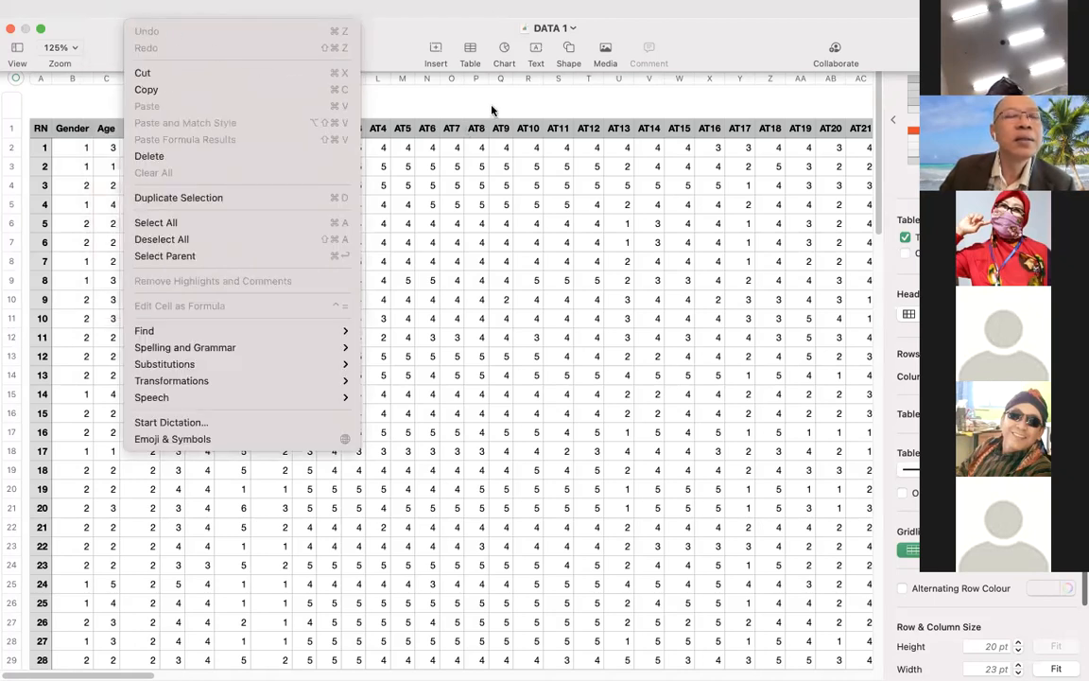
{"action": "left_click", "coordinate": [126, 8]}
{"action": "left_click", "coordinate": [115, 11]}
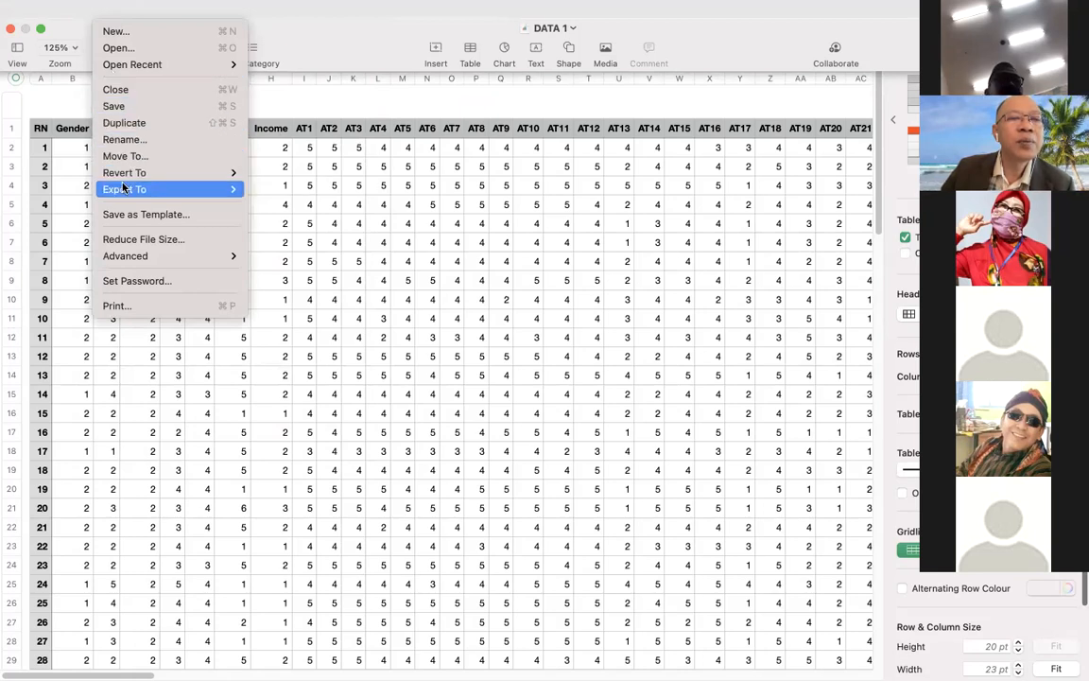
{"action": "mouse_move", "coordinate": [121, 189]}
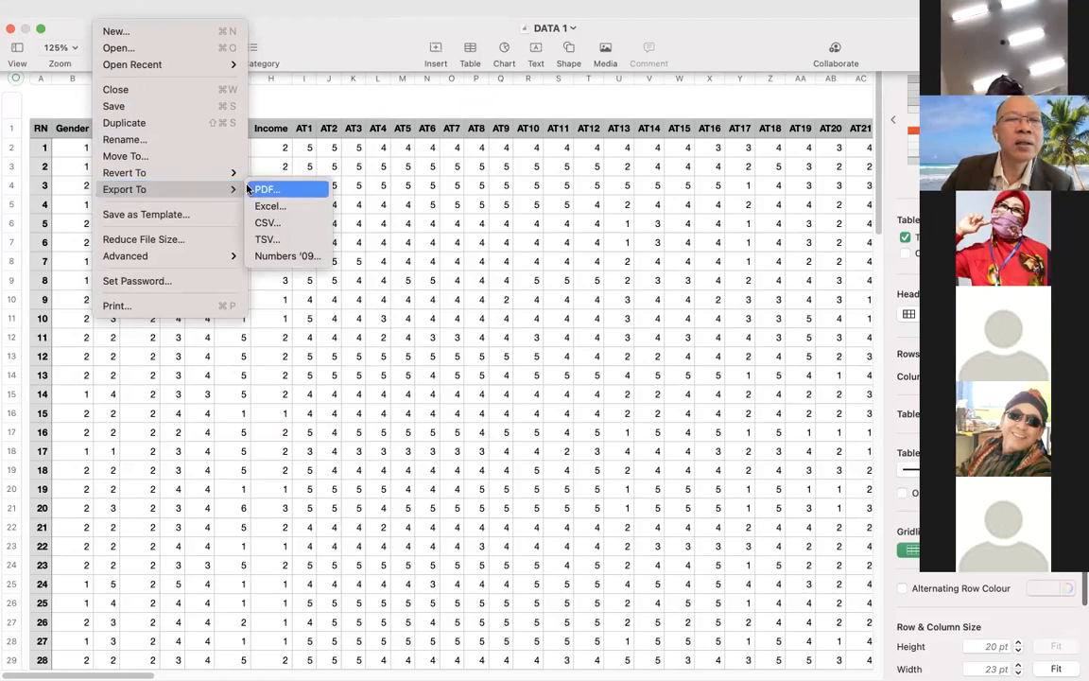
{"action": "left_click", "coordinate": [275, 227]}
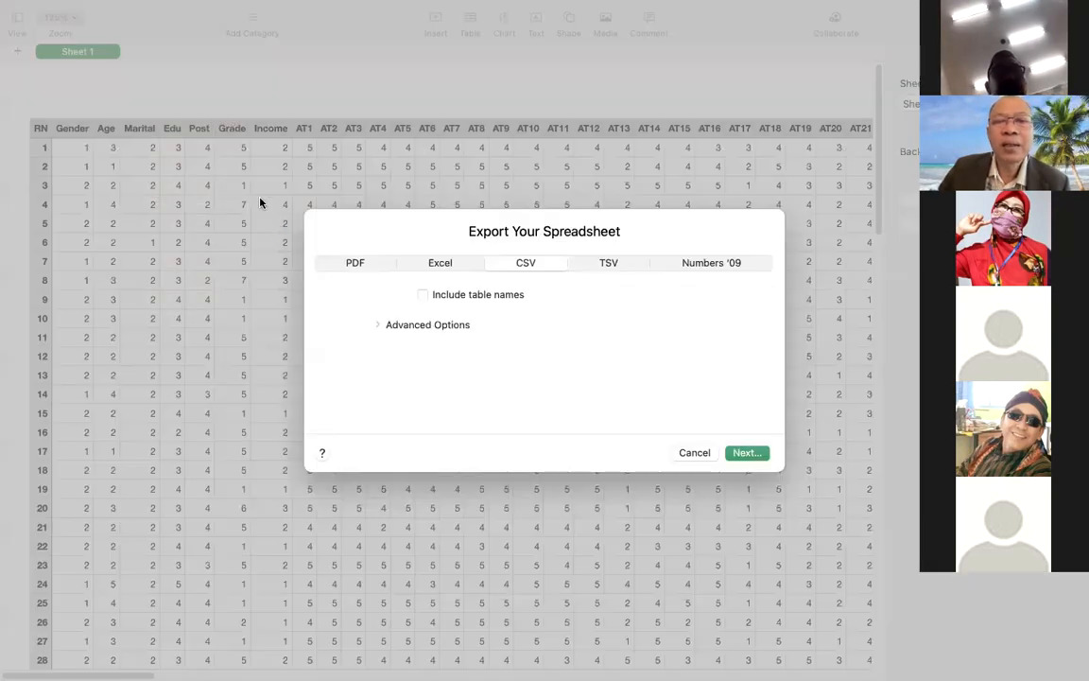
{"action": "left_click", "coordinate": [738, 454]}
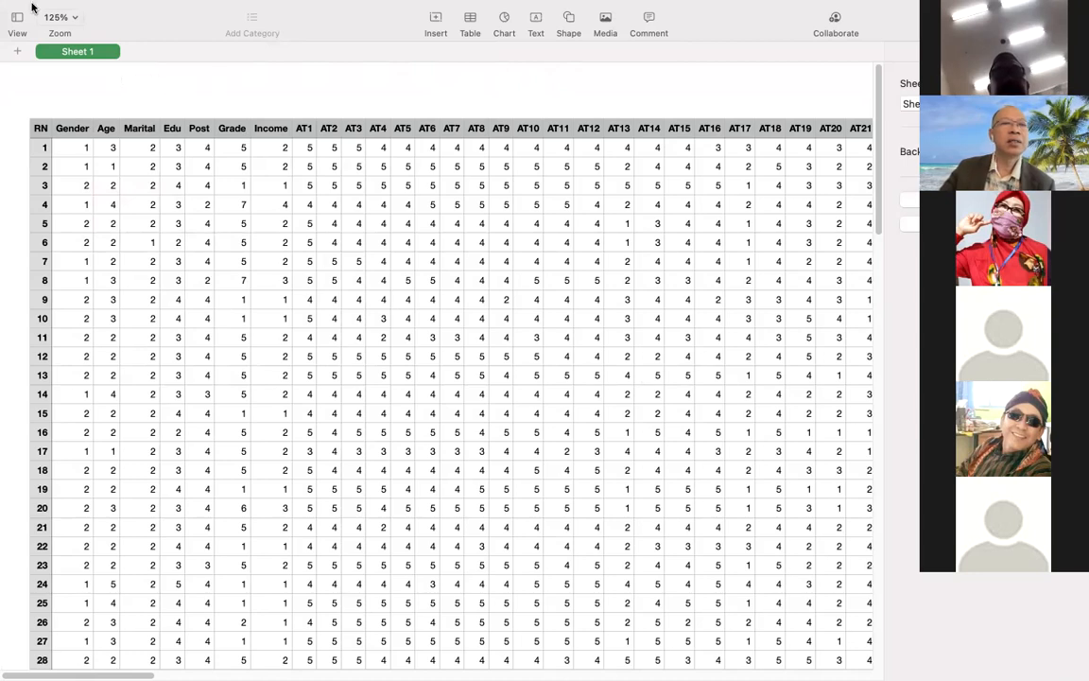
Switch to SmartPLS, enlarge its window to full screen and start creating a new project.
{"action": "mouse_move", "coordinate": [2, 7]}
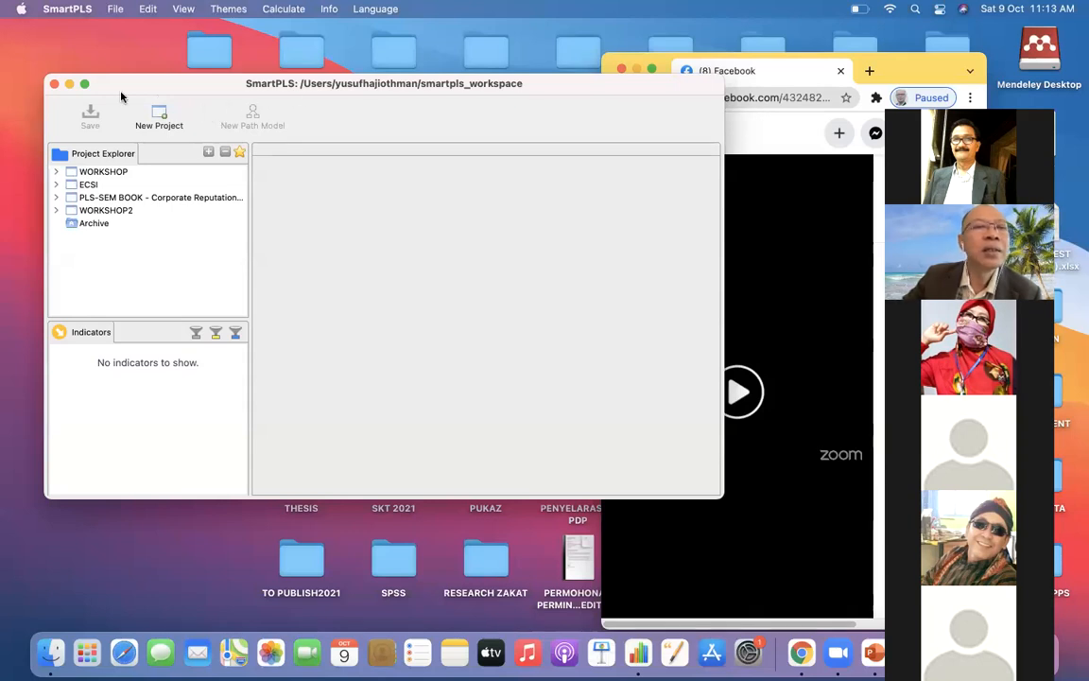
{"action": "left_click", "coordinate": [86, 85]}
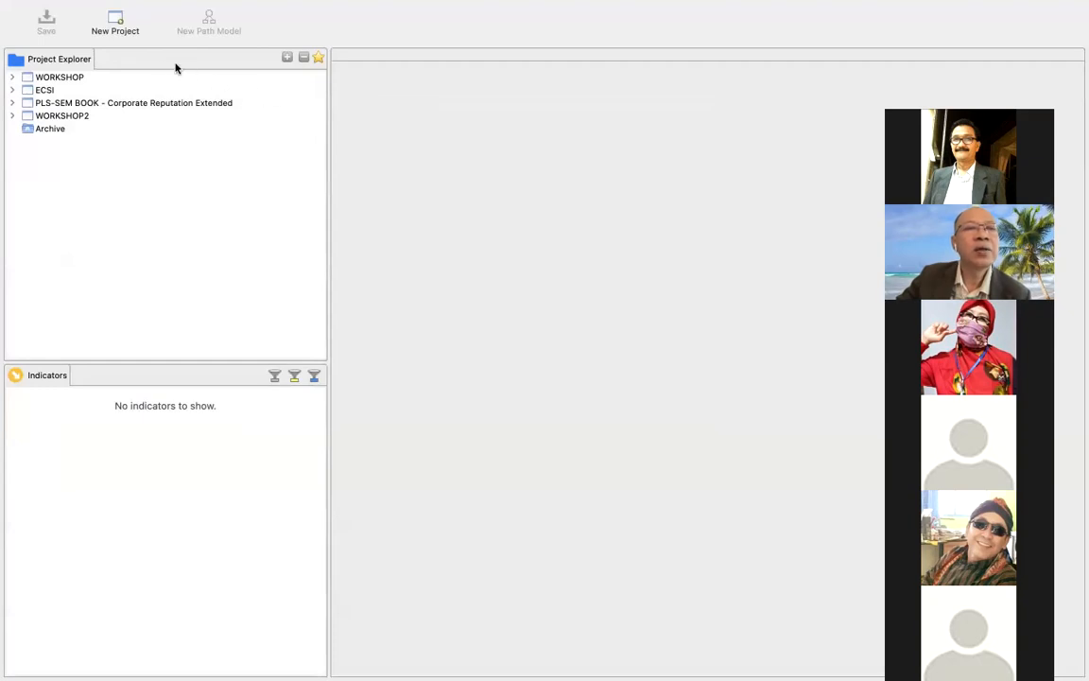
{"action": "left_click", "coordinate": [113, 22]}
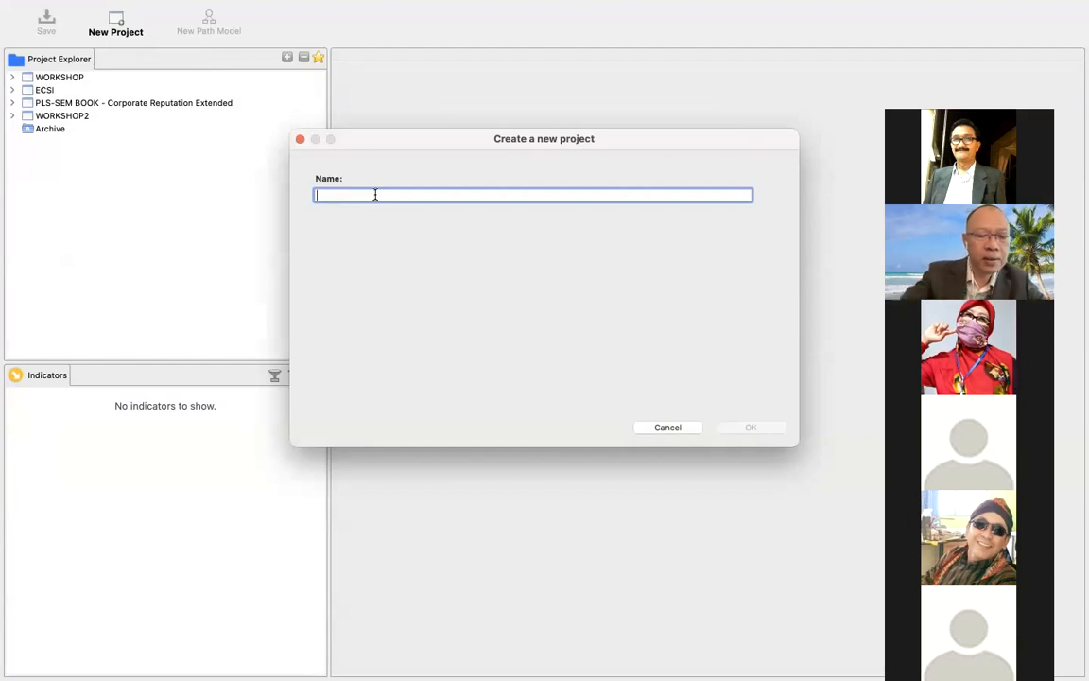
{"action": "type", "text": "Wo"}
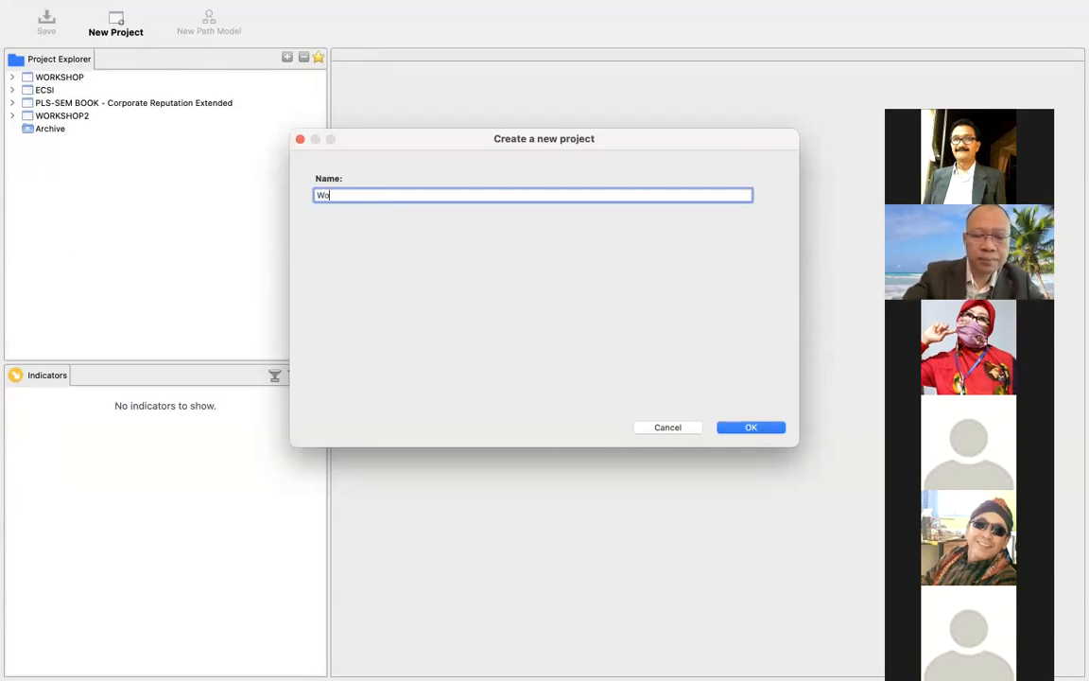
{"action": "type", "text": "rks"}
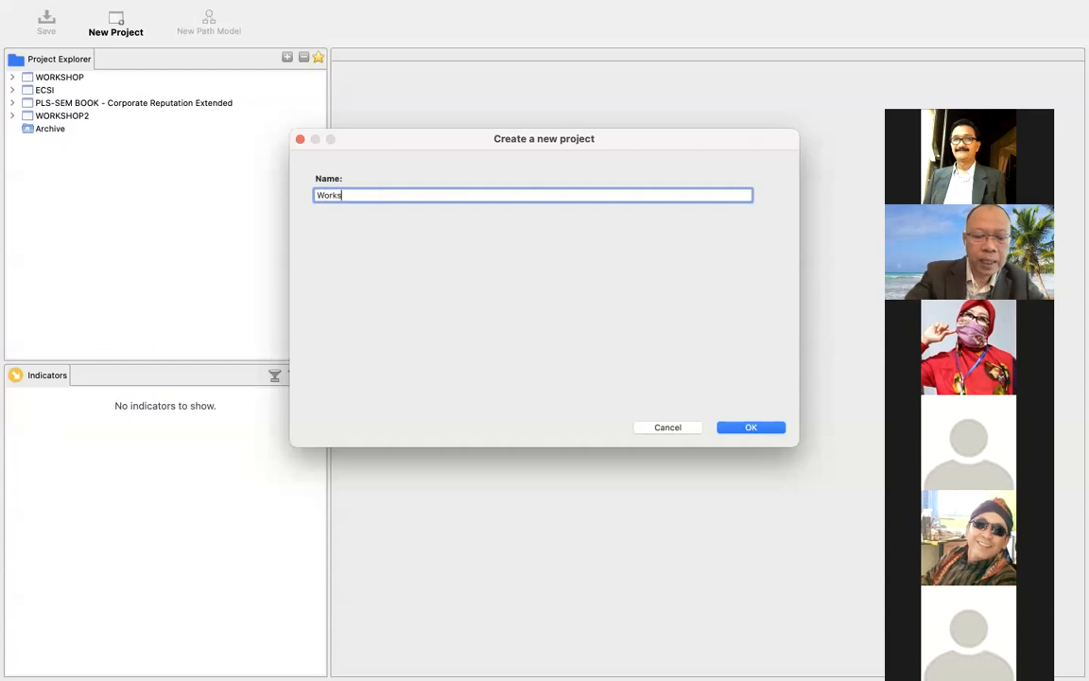
{"action": "type", "text": "hop"}
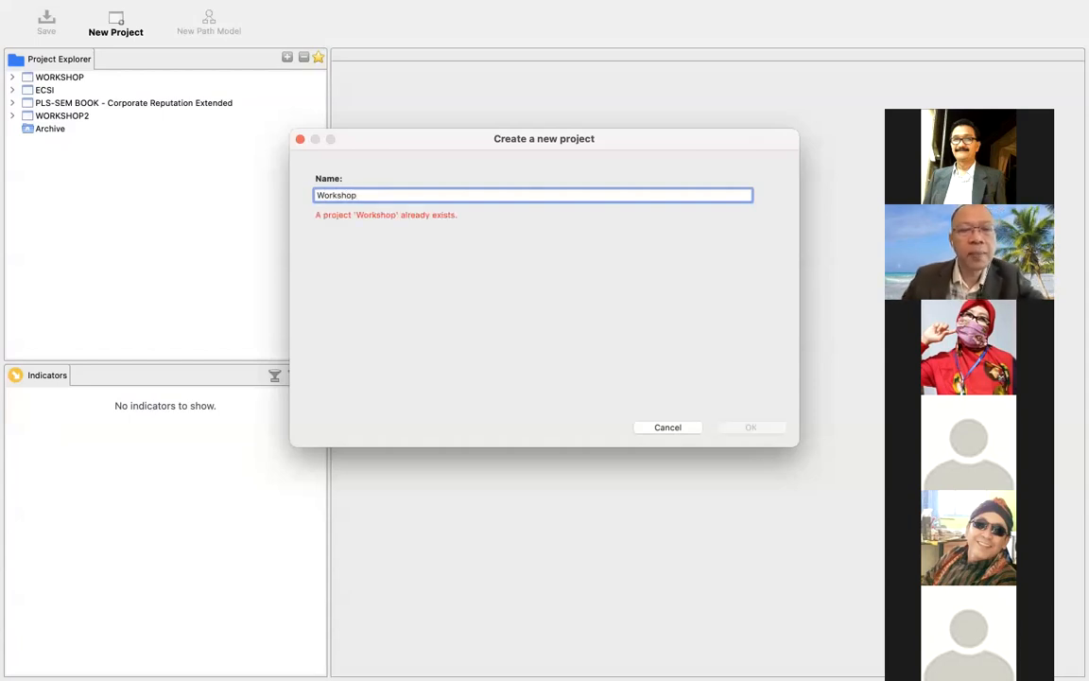
{"action": "type", "text": "3"}
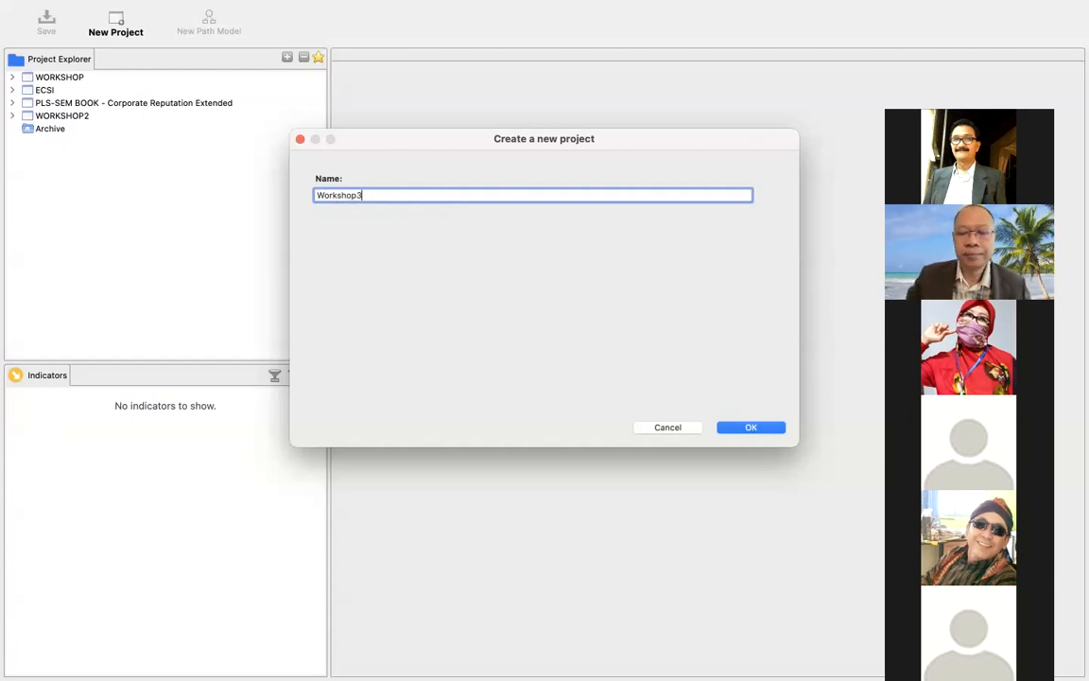
{"action": "key", "text": "BackSpace"}
{"action": "key", "text": "BackSpace"}
{"action": "key", "text": "BackSpace"}
{"action": "key", "text": "BackSpace"}
{"action": "key", "text": "BackSpace"}
{"action": "key", "text": "BackSpace"}
{"action": "key", "text": "BackSpace"}
{"action": "key", "text": "BackSpace"}
{"action": "key", "text": "BackSpace"}
Name the new project WORKSHOP3 in capital letters and create it.
{"action": "type", "text": "W"}
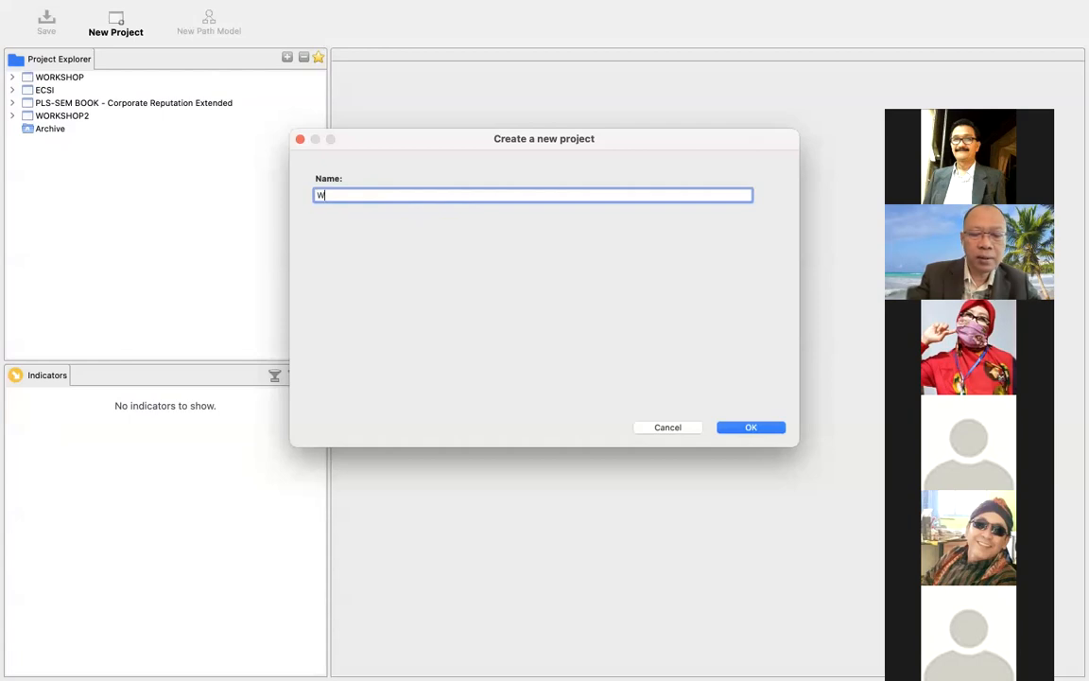
{"action": "type", "text": "ORKS"}
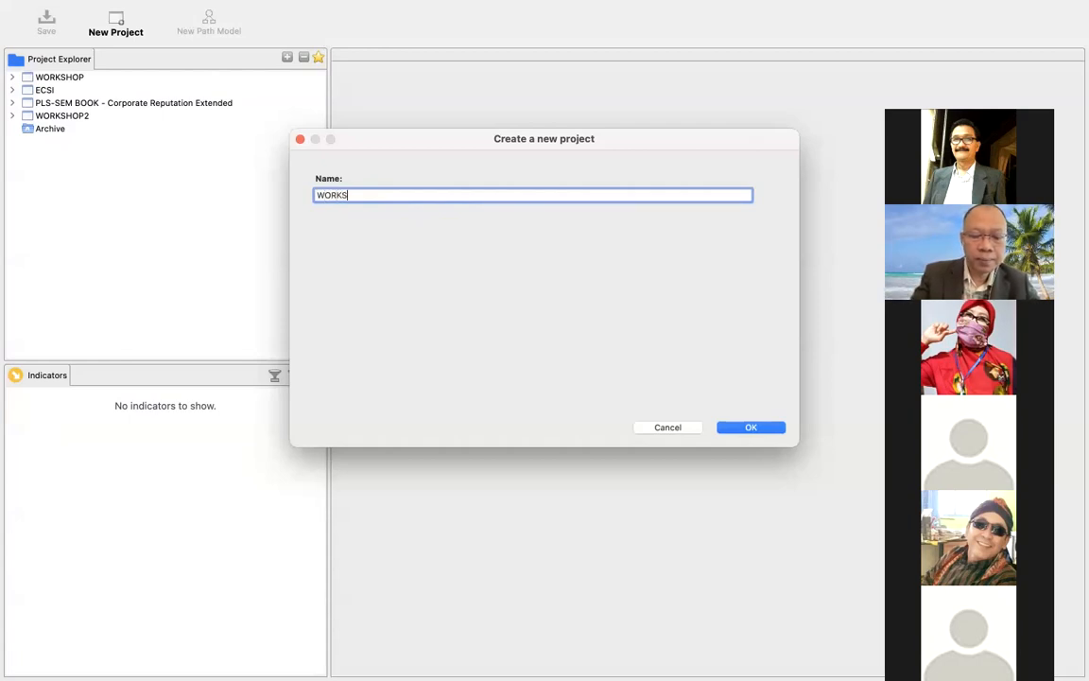
{"action": "type", "text": "HOP3"}
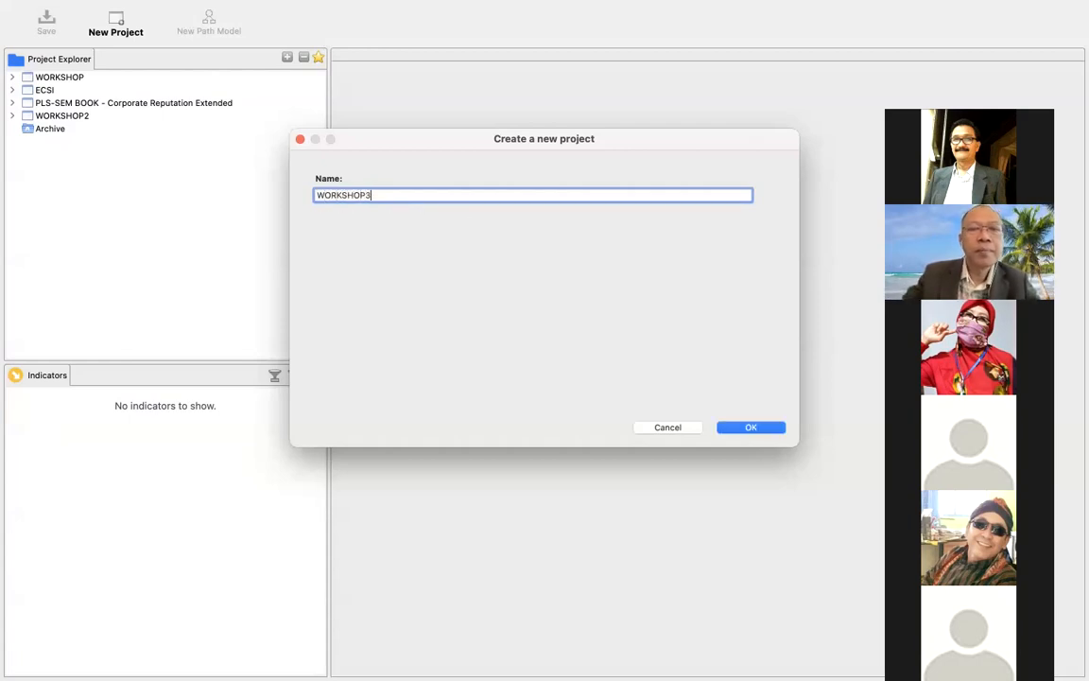
{"action": "left_click", "coordinate": [770, 431]}
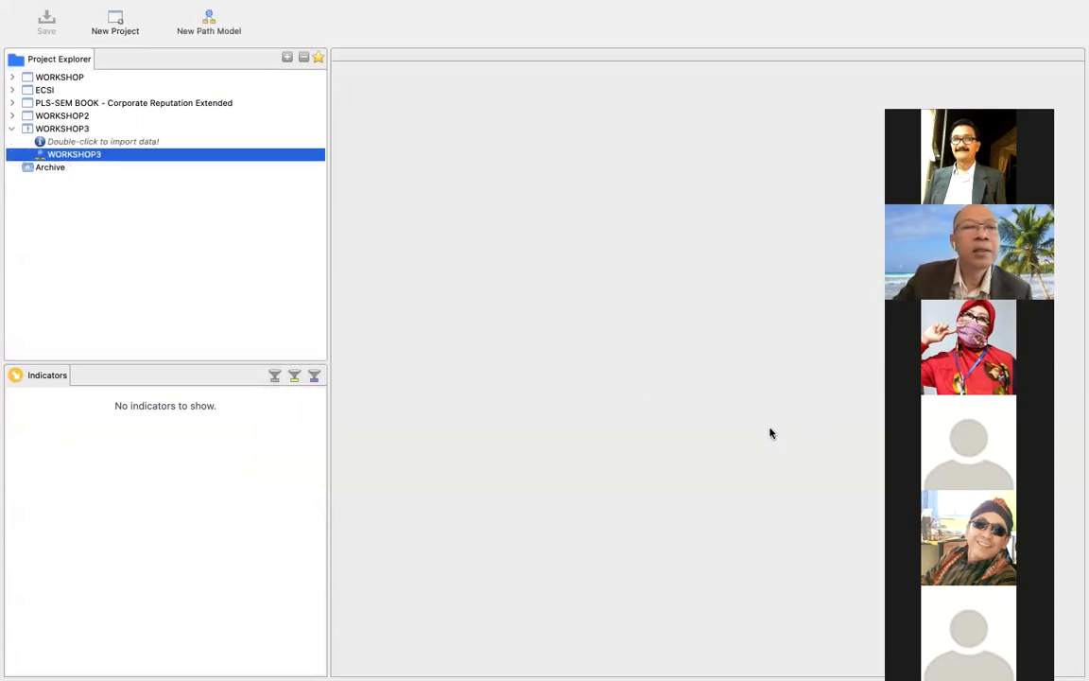
Import the DATA 1.csv file from the PLS WORKSHOP folder into the WORKSHOP3 project under the name DATA 1.
{"action": "double_click", "coordinate": [137, 143]}
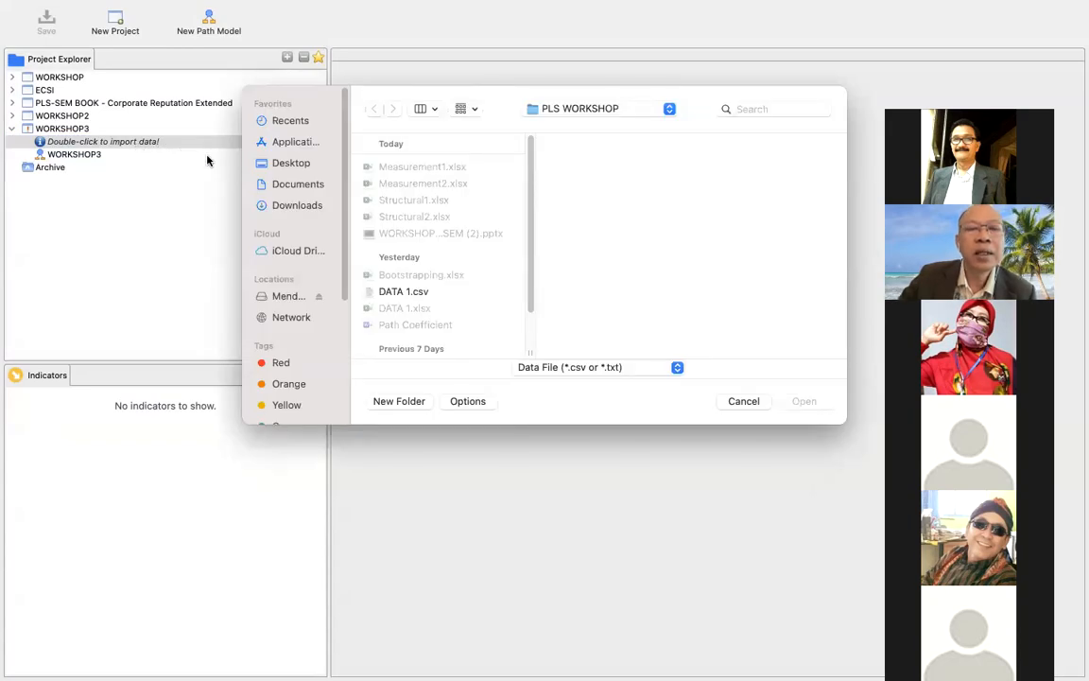
{"action": "double_click", "coordinate": [386, 292]}
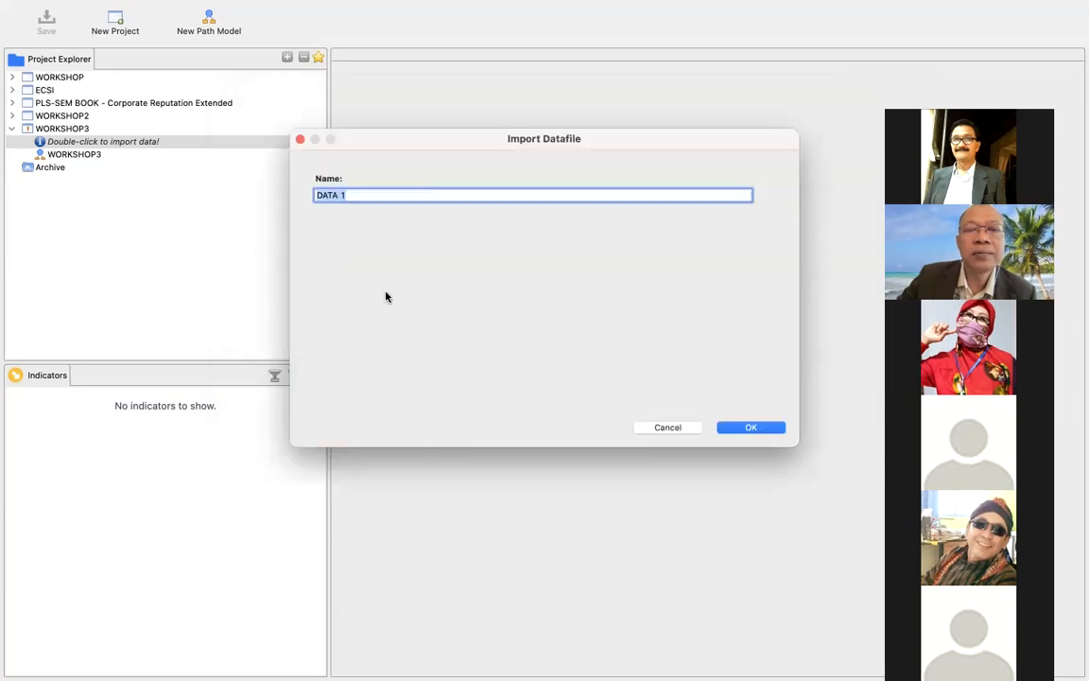
{"action": "left_click", "coordinate": [763, 427]}
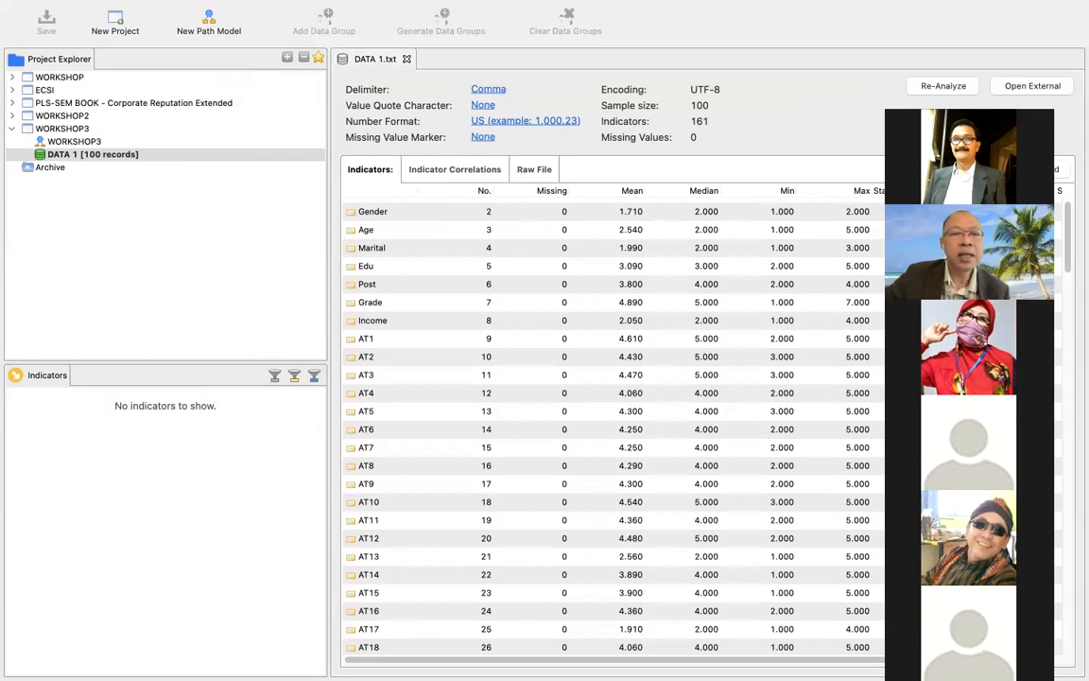
{"action": "left_click_drag", "start_coordinate": [1000, 106], "coordinate": [936, 94]}
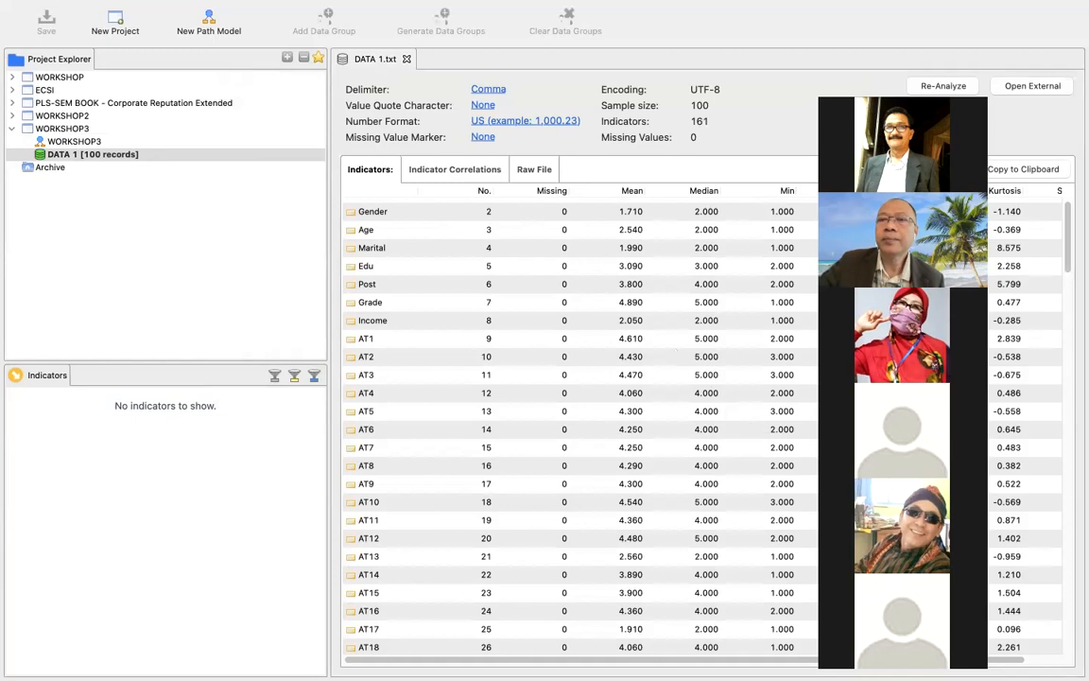
{"action": "left_click_drag", "start_coordinate": [952, 92], "coordinate": [980, 22]}
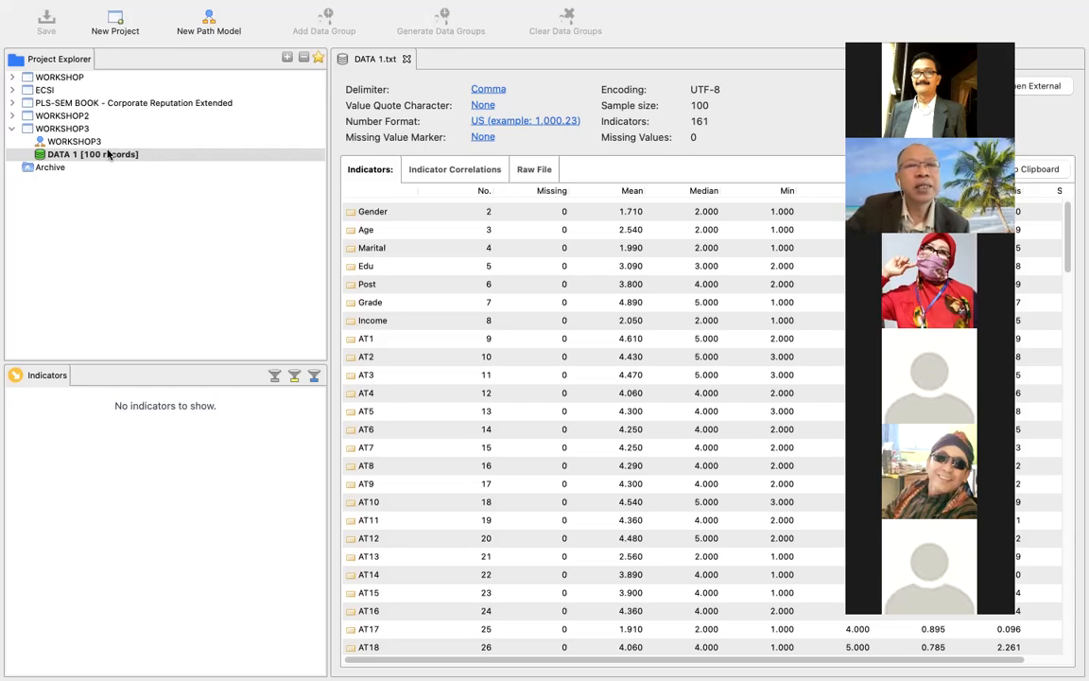
Create another new project named with a participant's first name in capital letters.
{"action": "left_click", "coordinate": [116, 21]}
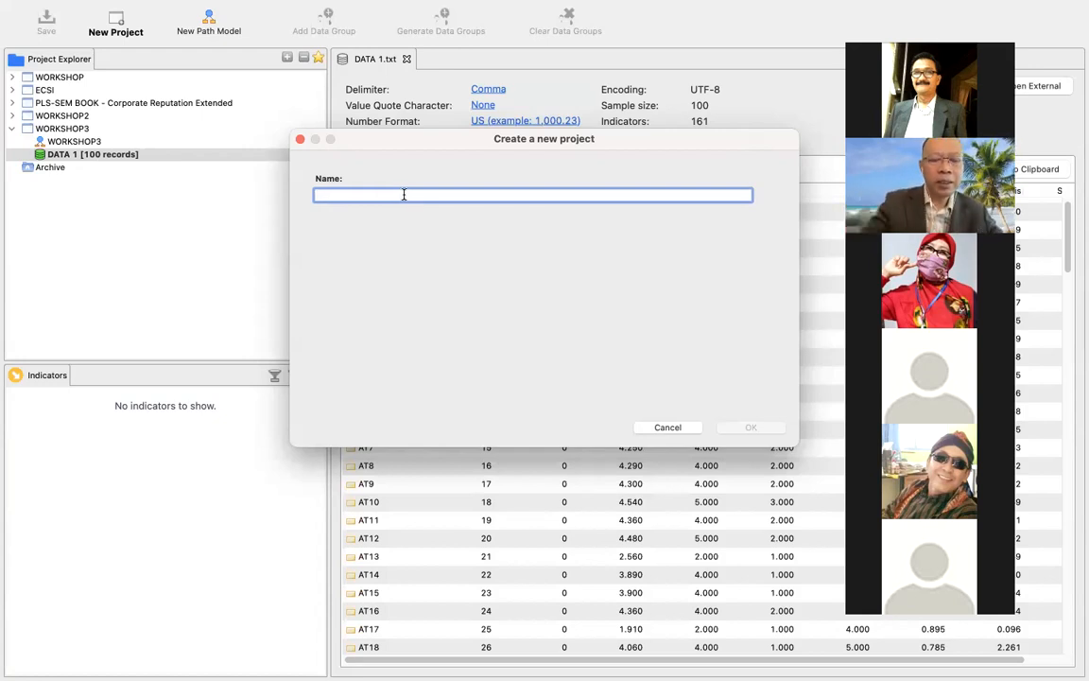
{"action": "type", "text": "HA"}
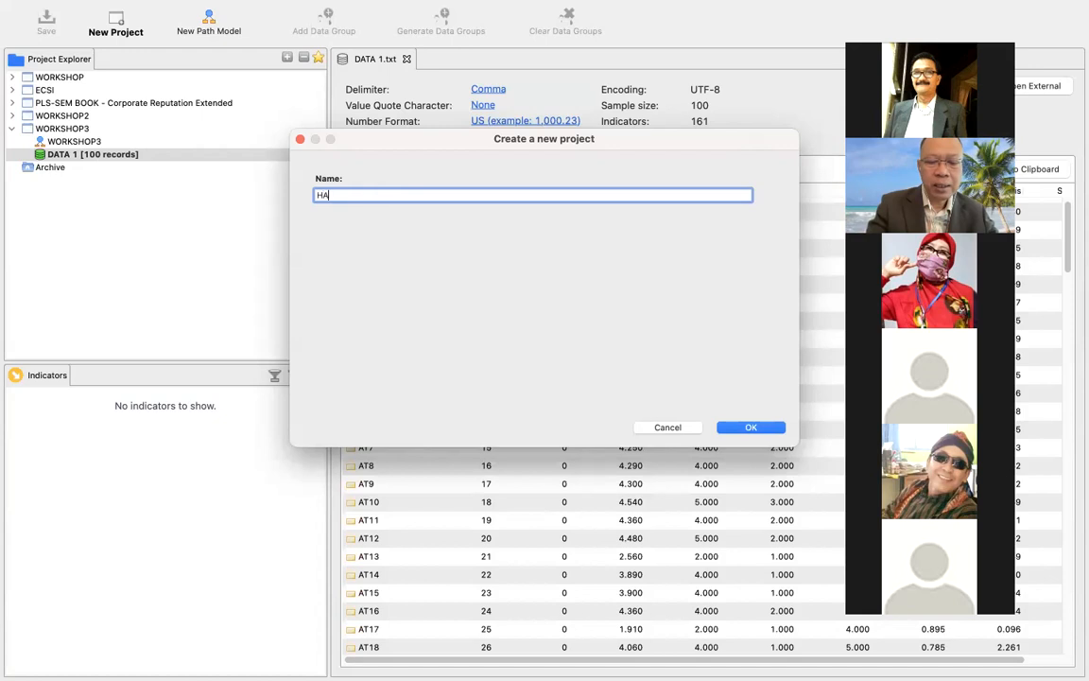
{"action": "type", "text": "MZAH"}
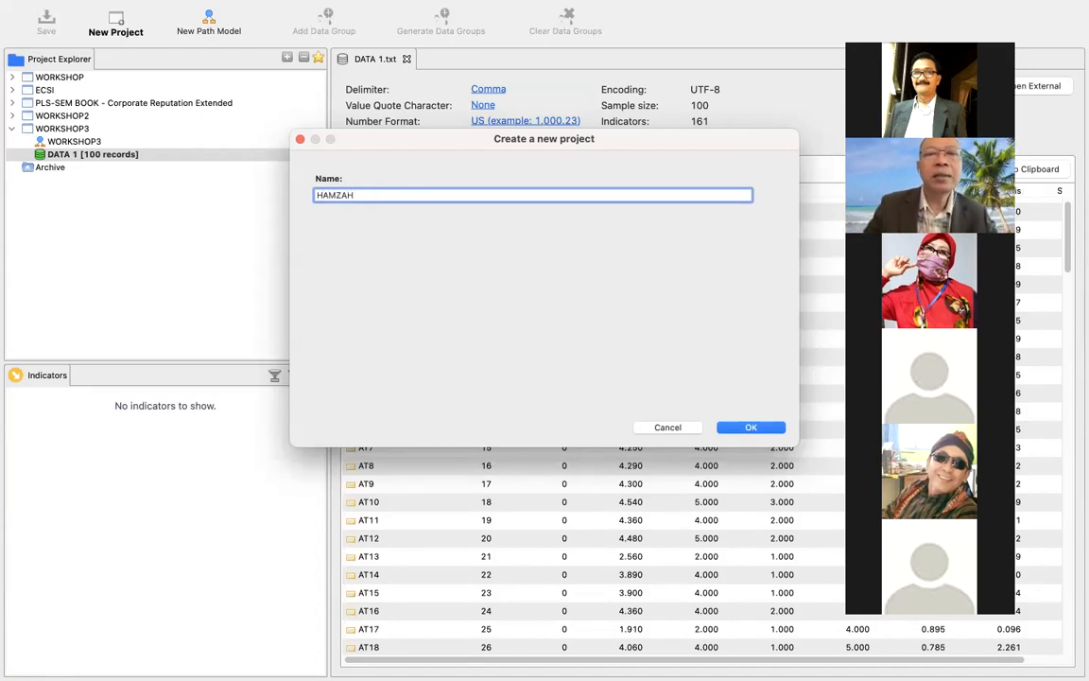
{"action": "left_click", "coordinate": [666, 116]}
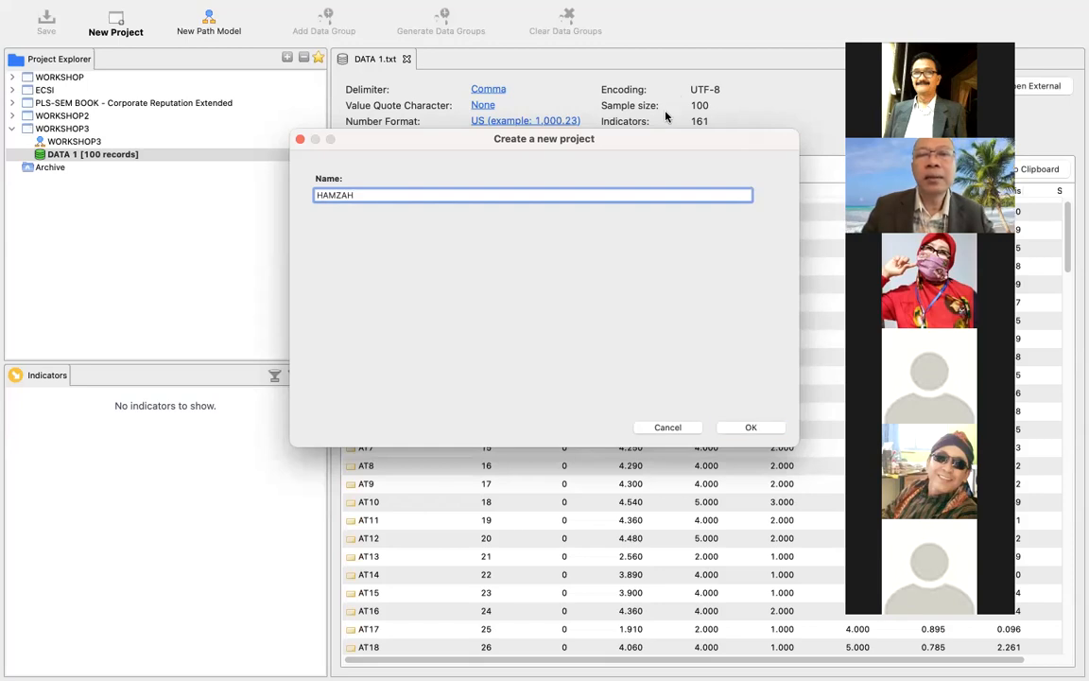
{"action": "left_click", "coordinate": [751, 428]}
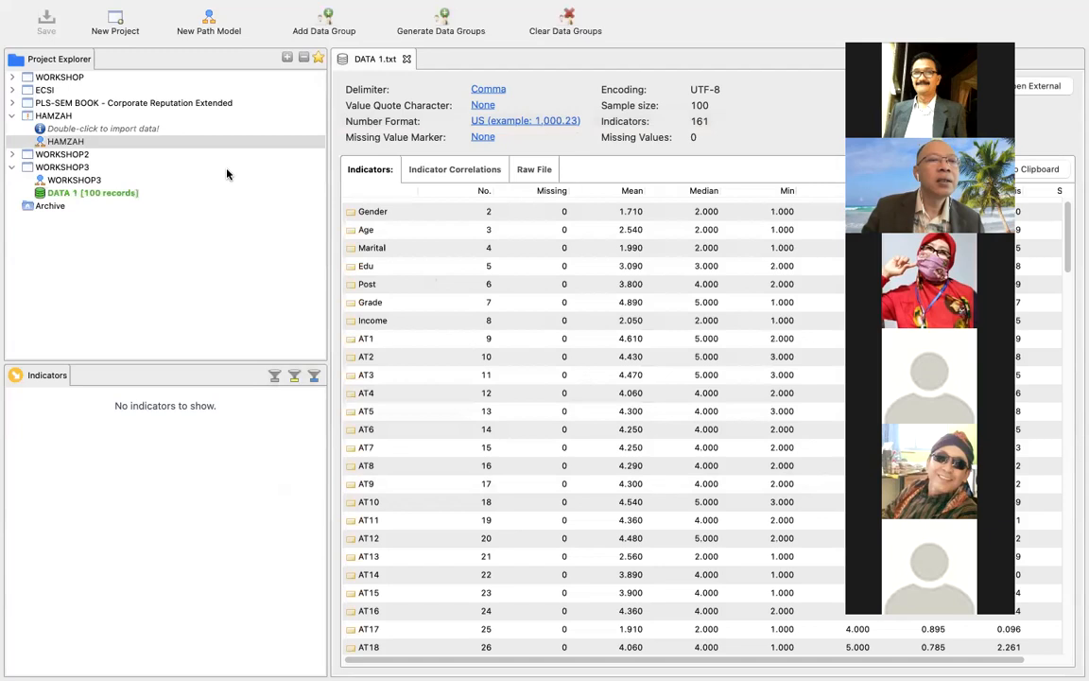
Import DATA 1.csv from the PLS WORKSHOP folder into the newly created project under the name DATA 1.
{"action": "double_click", "coordinate": [114, 132]}
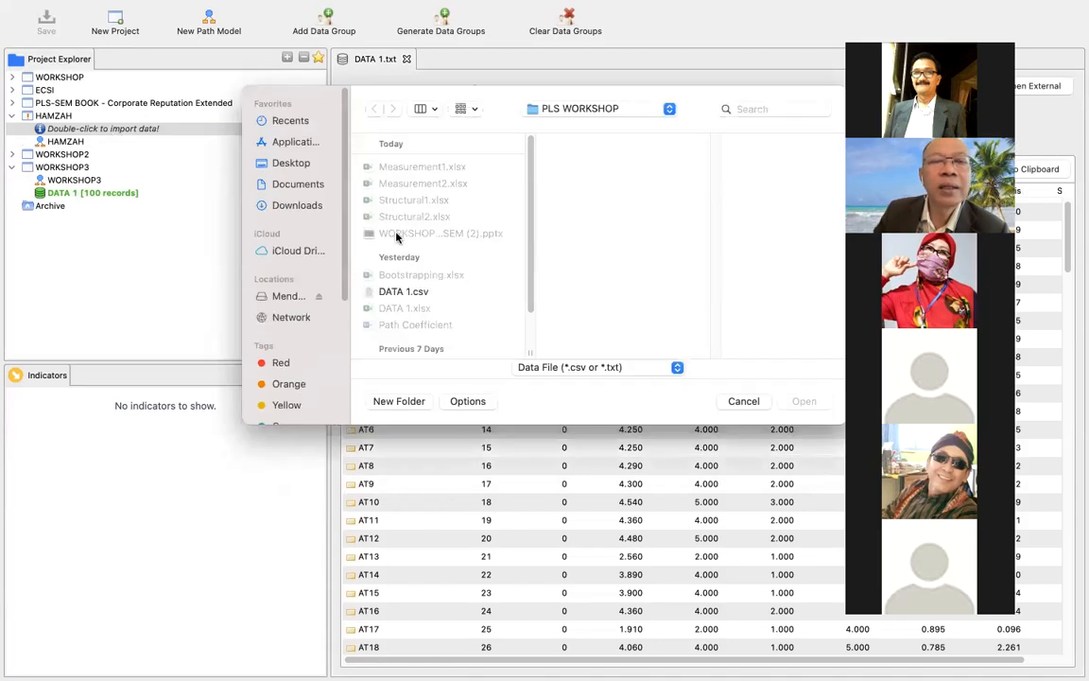
{"action": "double_click", "coordinate": [395, 293]}
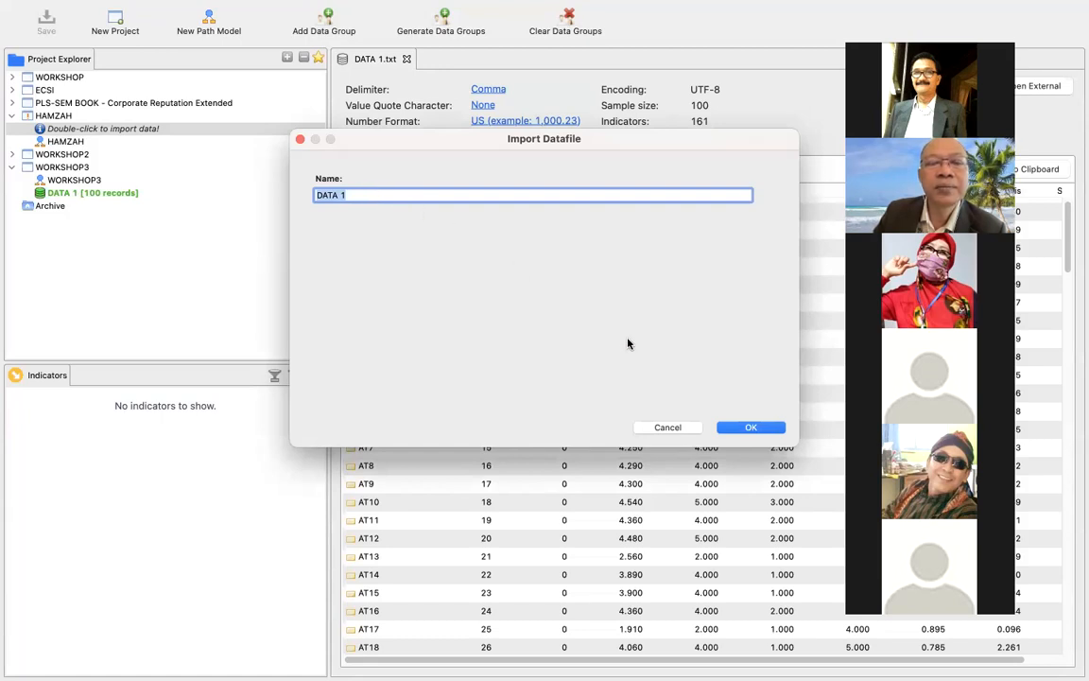
{"action": "left_click", "coordinate": [740, 428]}
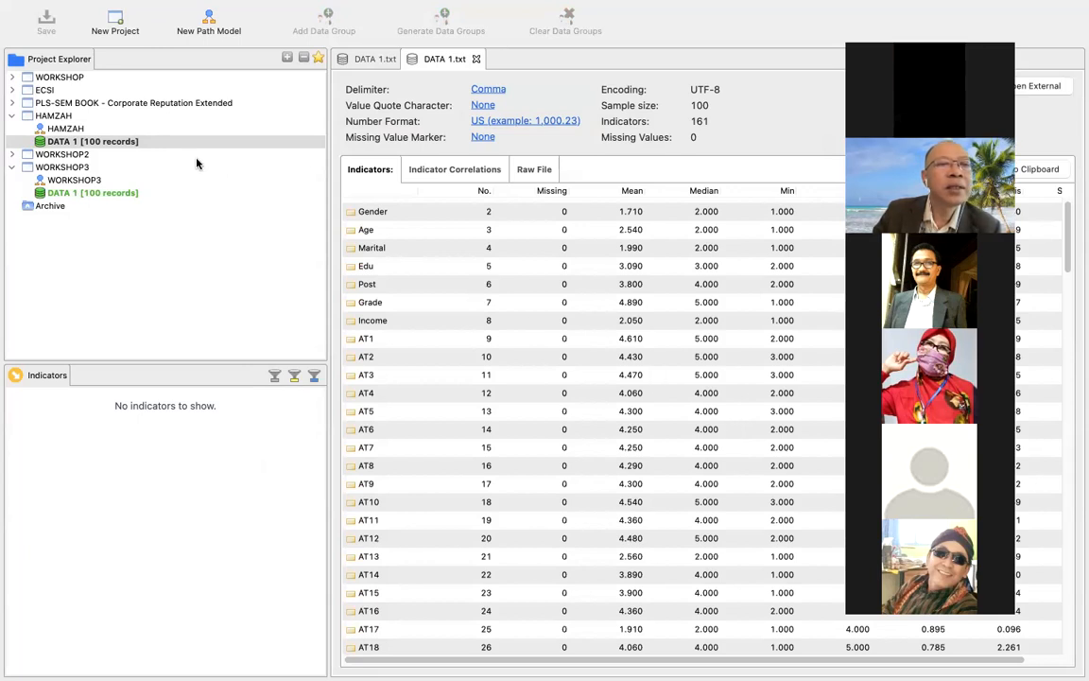
Delete the extra project named after a participant, together with its imported data.
{"action": "right_click", "coordinate": [64, 118]}
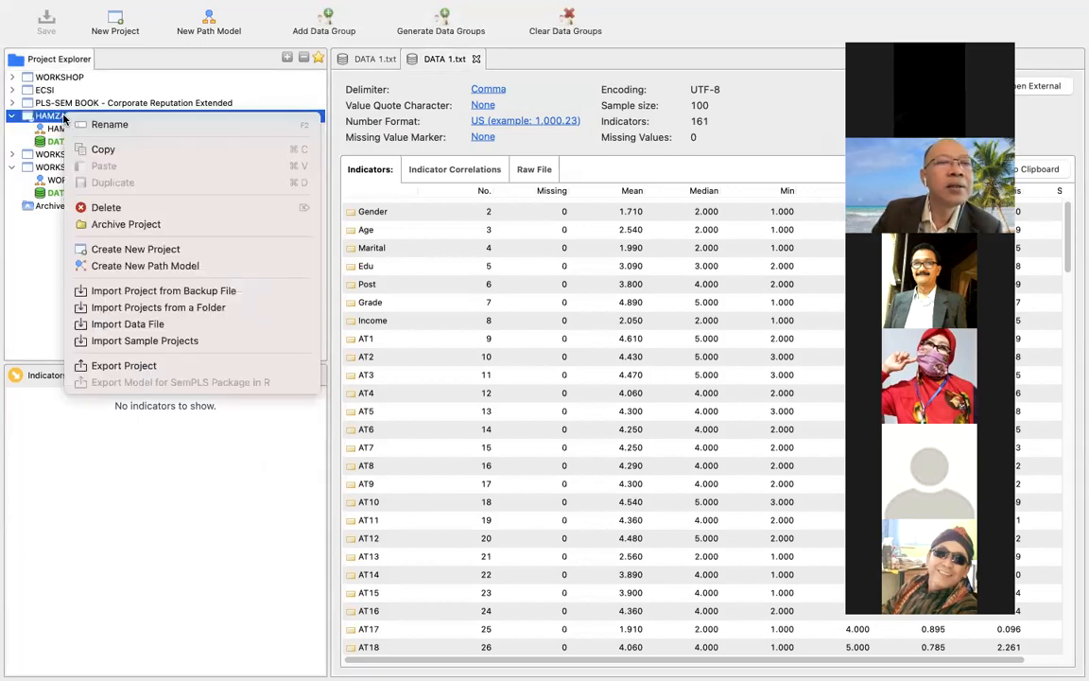
{"action": "left_click", "coordinate": [102, 206]}
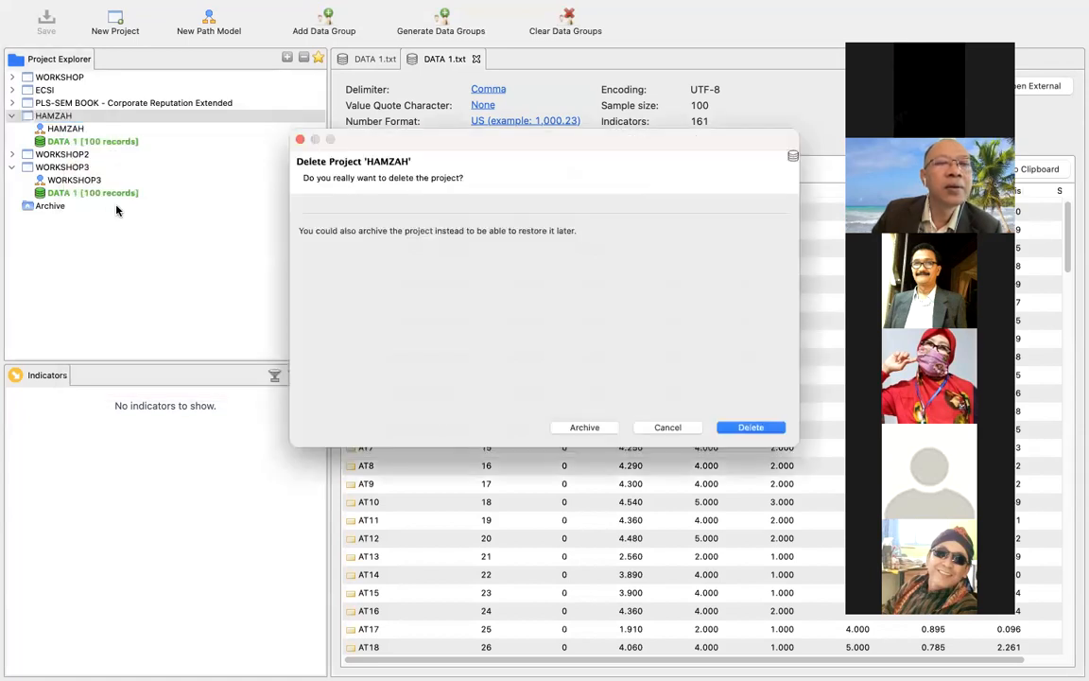
{"action": "left_click", "coordinate": [729, 432]}
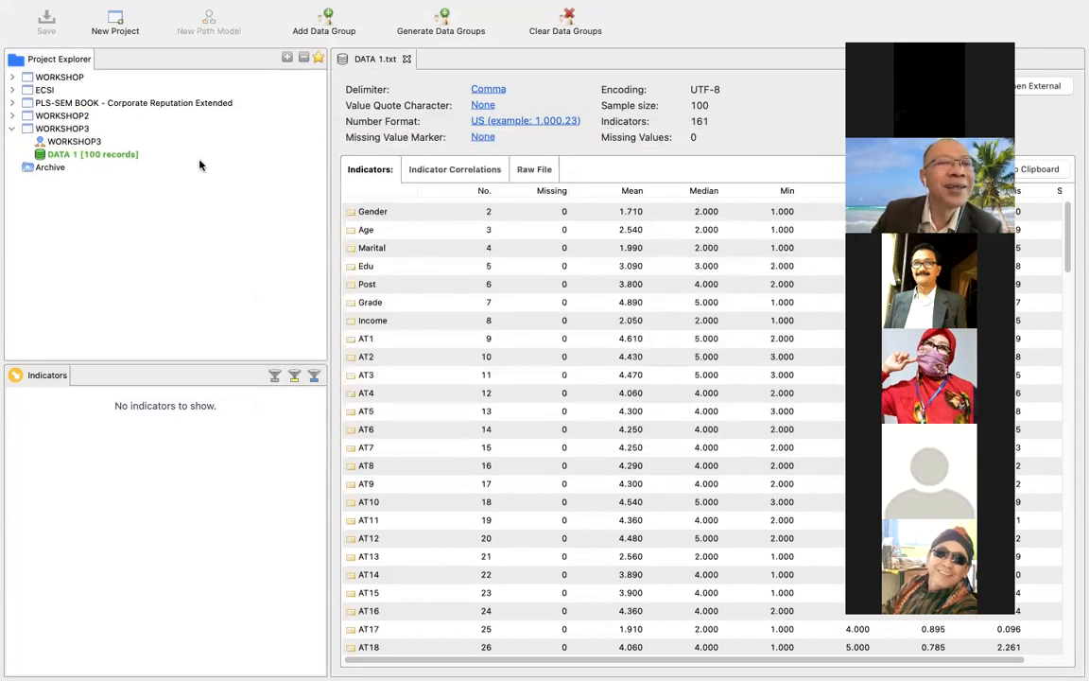
Open the DATA 1 dataset of the WORKSHOP3 project and look through its indicator list and descriptive statistics.
{"action": "left_click", "coordinate": [77, 130]}
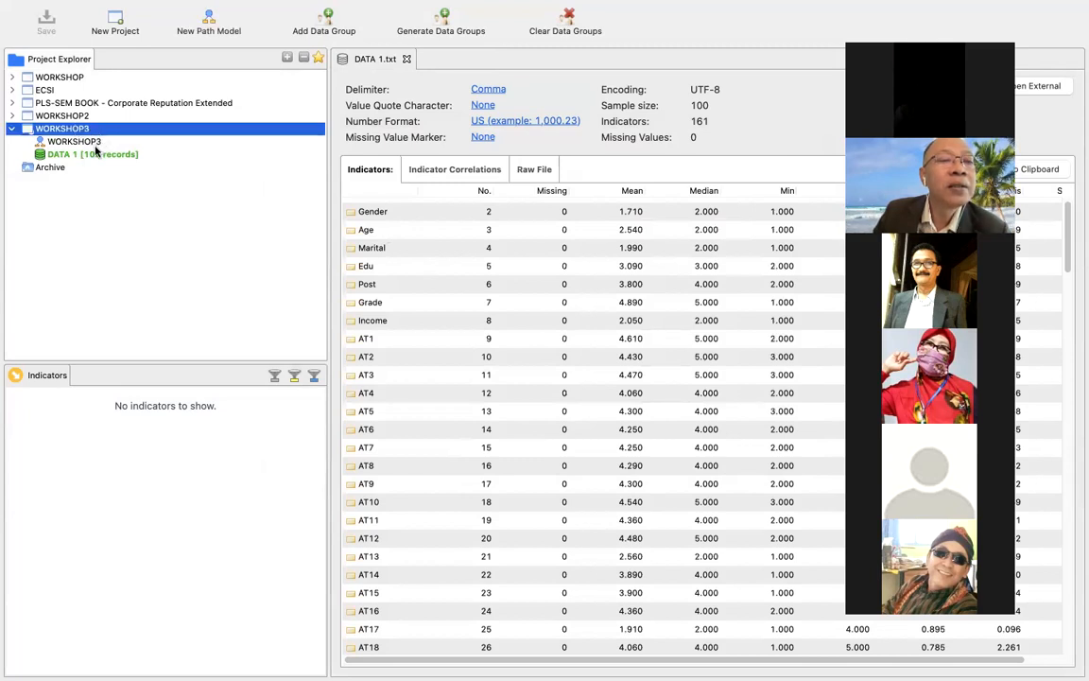
{"action": "double_click", "coordinate": [87, 155]}
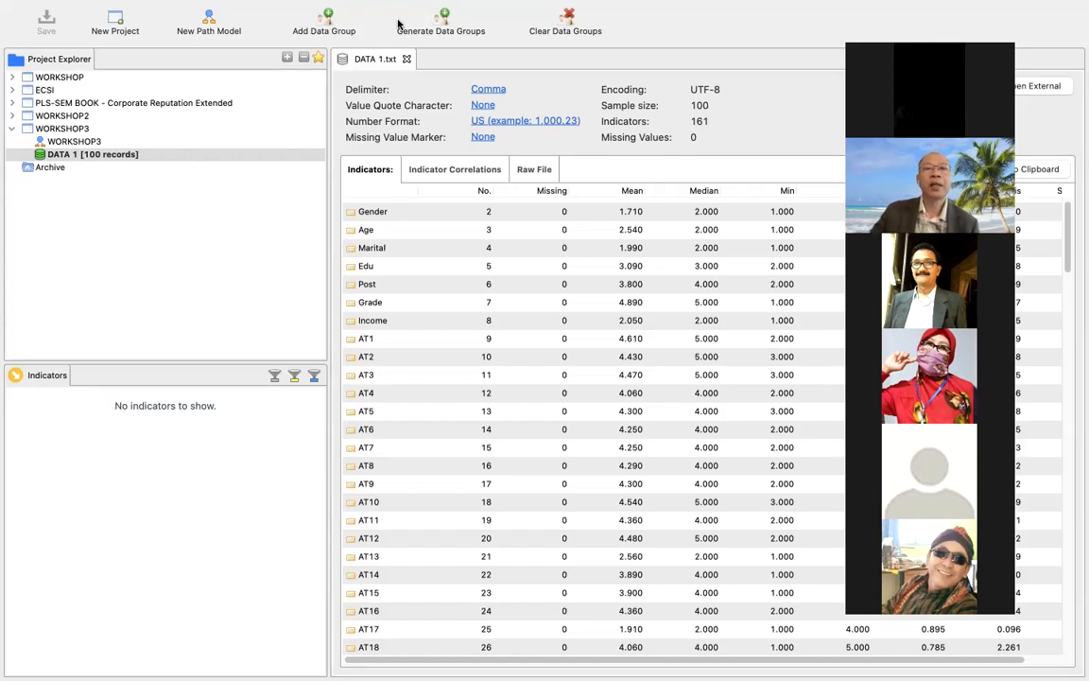
{"action": "mouse_move", "coordinate": [696, 19]}
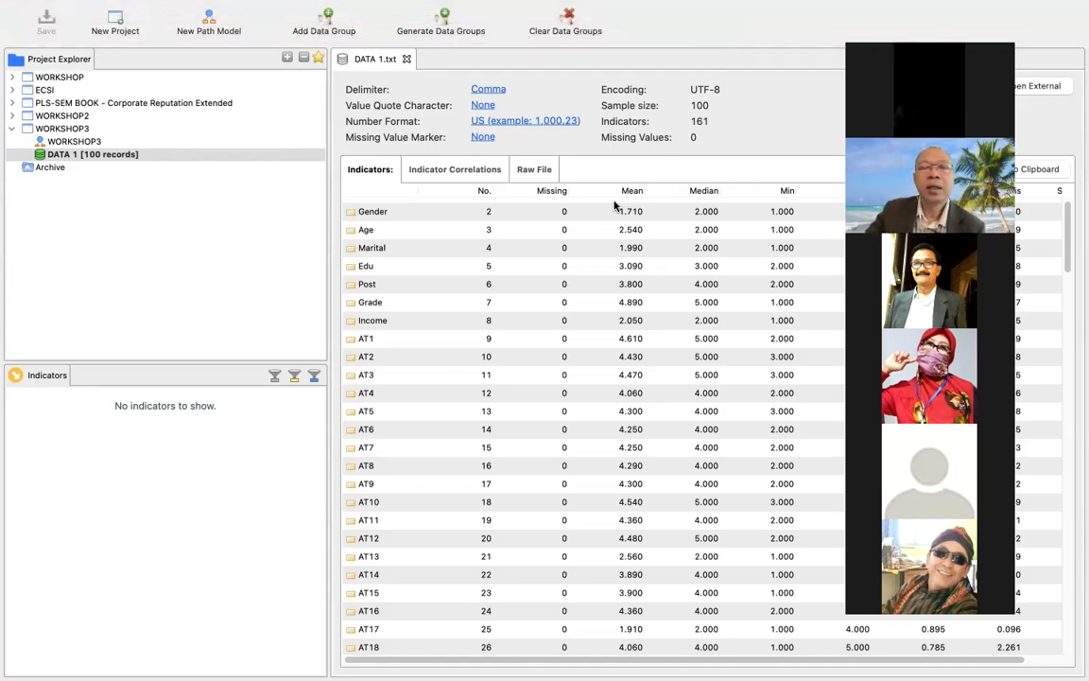
{"action": "scroll", "coordinate": [595, 211], "scroll_direction": "down", "scroll_amount": 15}
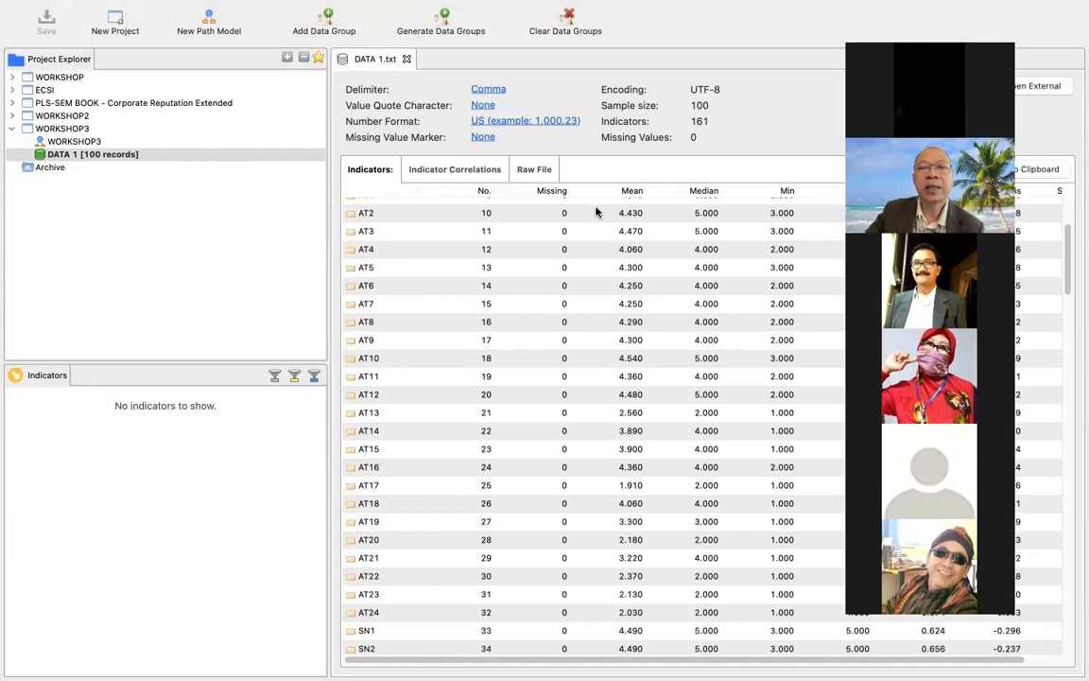
{"action": "scroll", "coordinate": [596, 211], "scroll_direction": "down", "scroll_amount": 20}
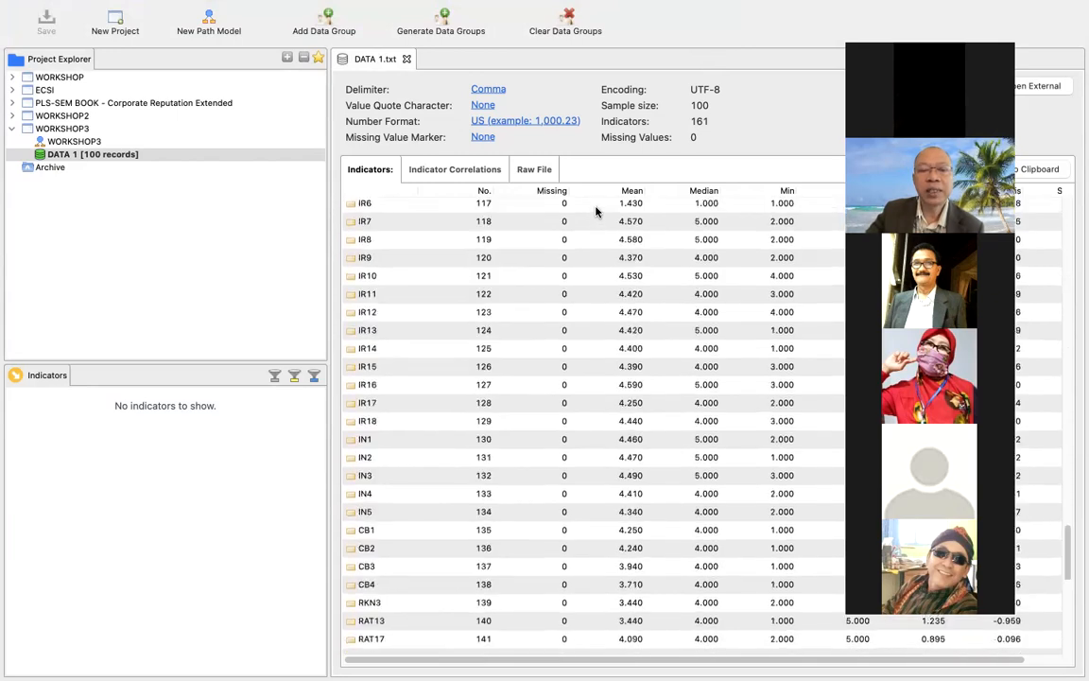
{"action": "scroll", "coordinate": [596, 211], "scroll_direction": "up", "scroll_amount": 4}
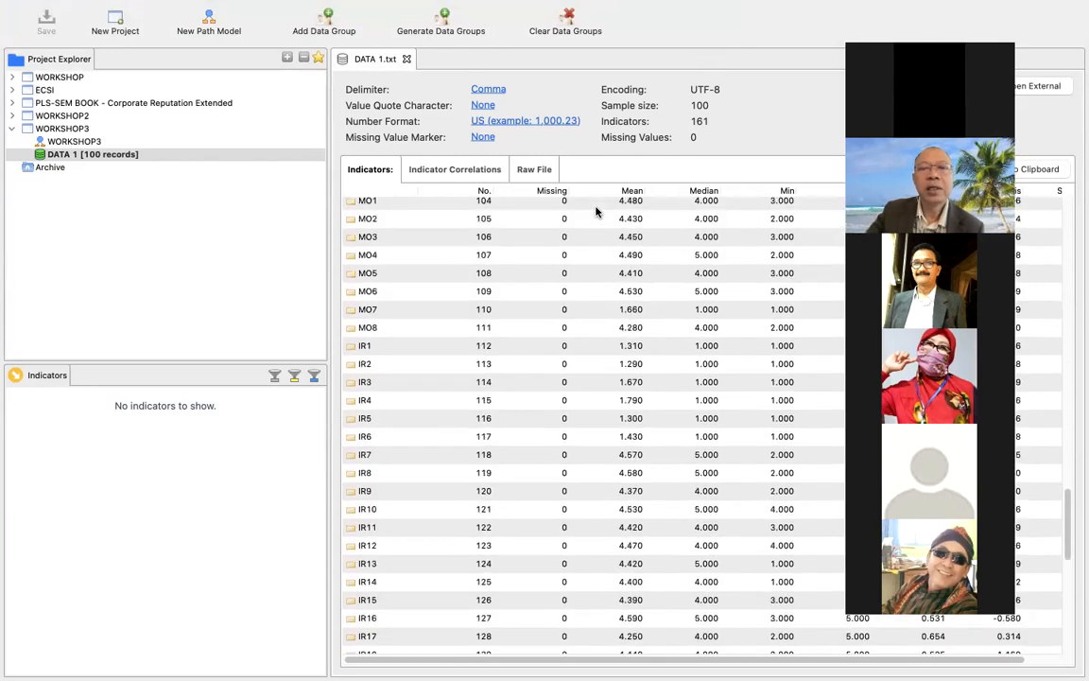
{"action": "scroll", "coordinate": [596, 211], "scroll_direction": "up", "scroll_amount": 20}
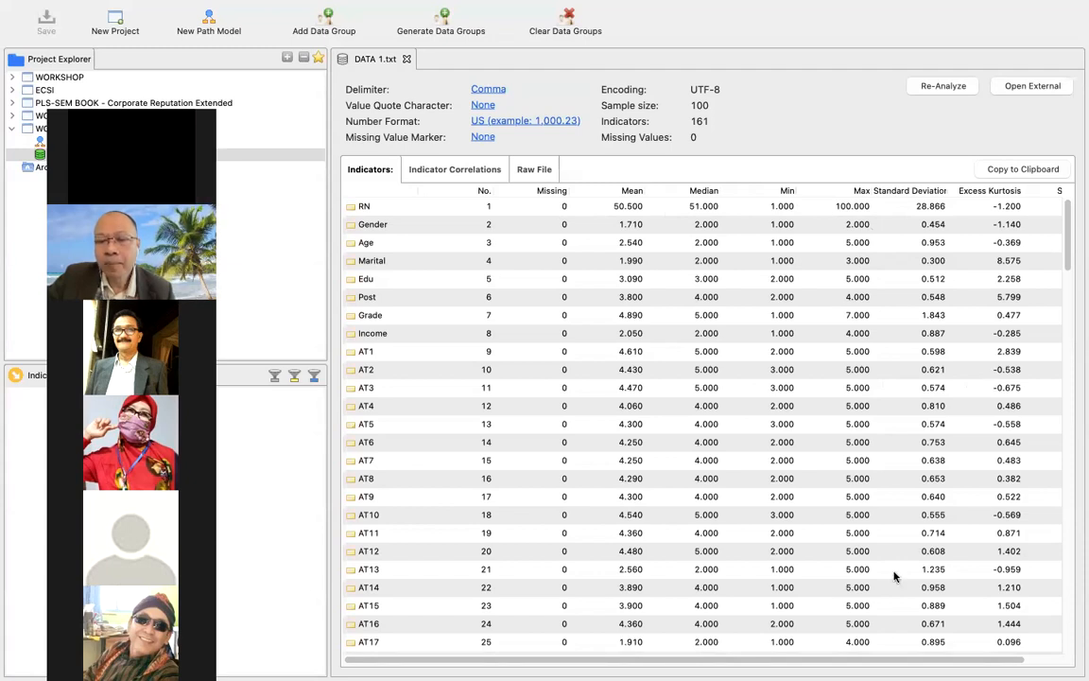
Examine the standard deviation, excess kurtosis and skewness columns of the DATA 1 indicators.
{"action": "left_click_drag", "start_coordinate": [863, 660], "coordinate": [887, 659]}
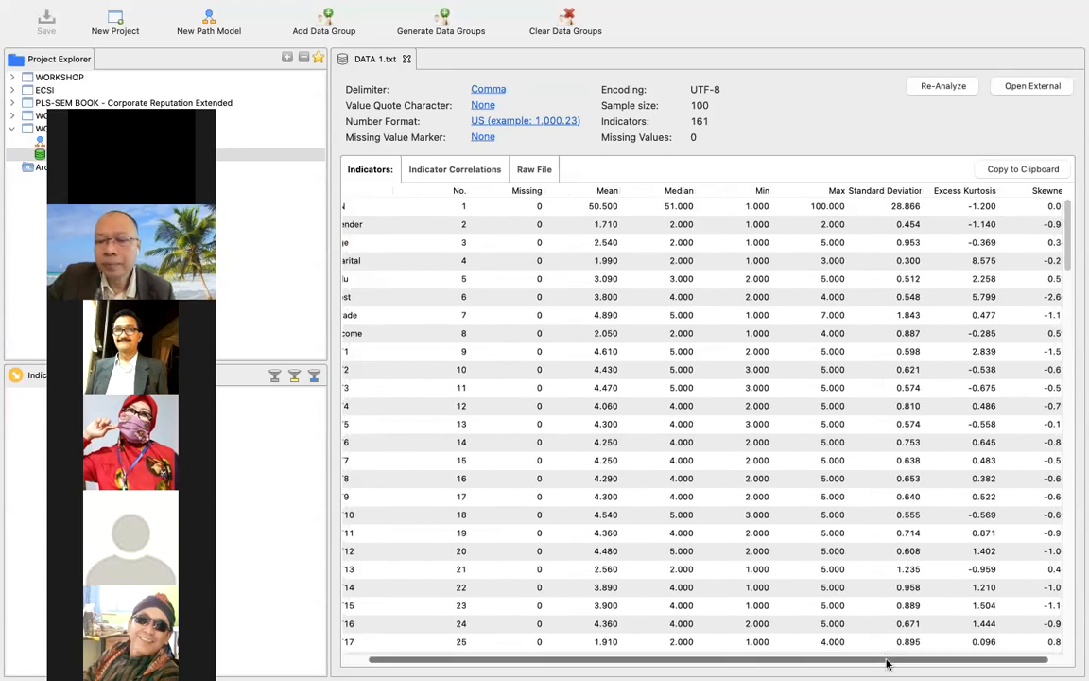
{"action": "left_click_drag", "start_coordinate": [708, 660], "coordinate": [720, 660]}
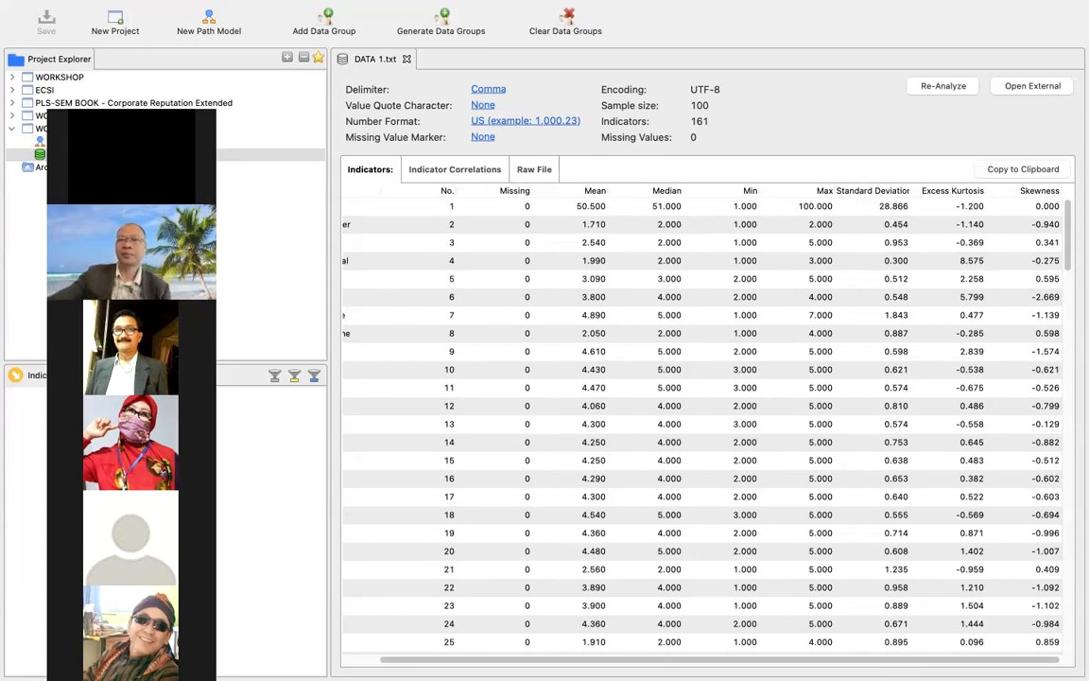
{"action": "mouse_move", "coordinate": [911, 660]}
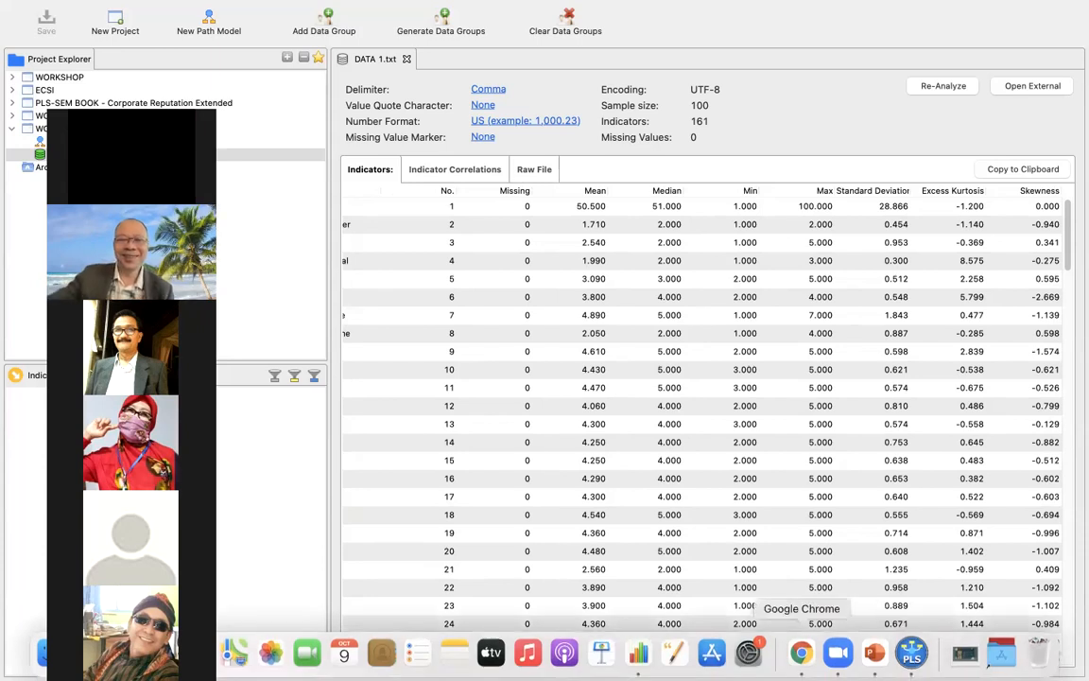
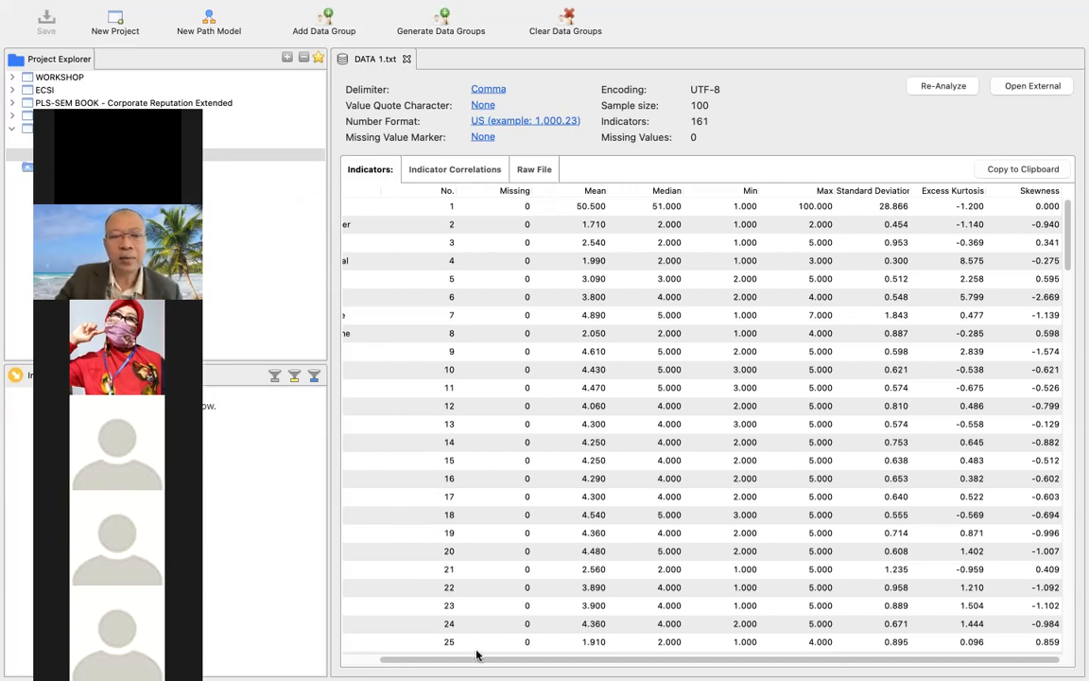
{"action": "left_click_drag", "start_coordinate": [481, 661], "coordinate": [446, 662]}
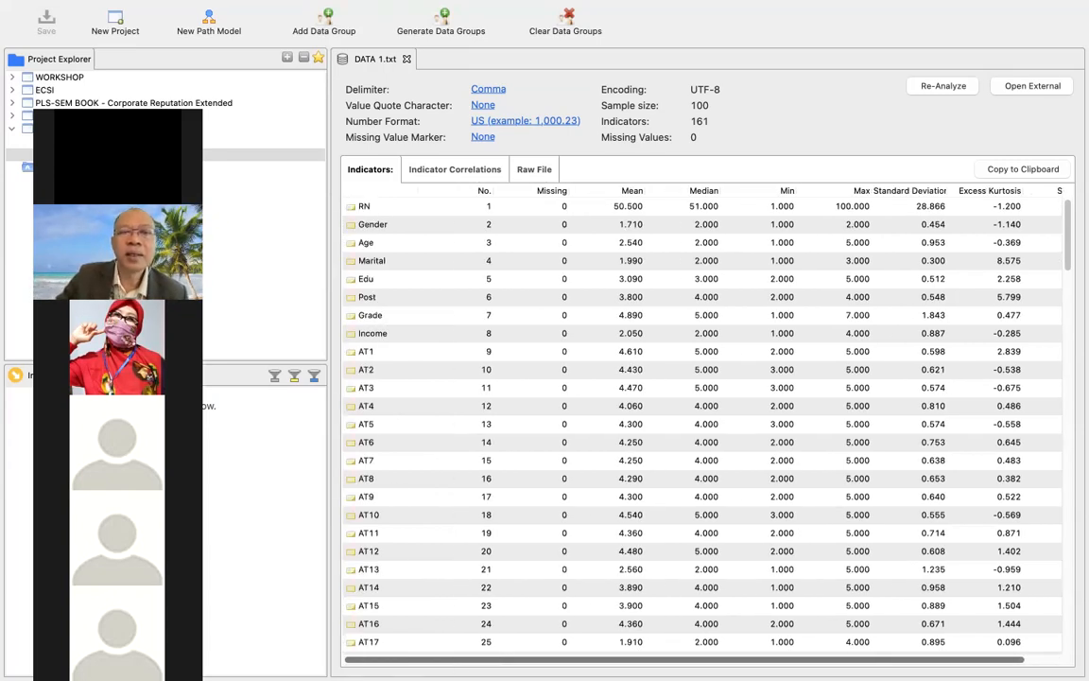
{"action": "left_click_drag", "start_coordinate": [445, 661], "coordinate": [467, 667]}
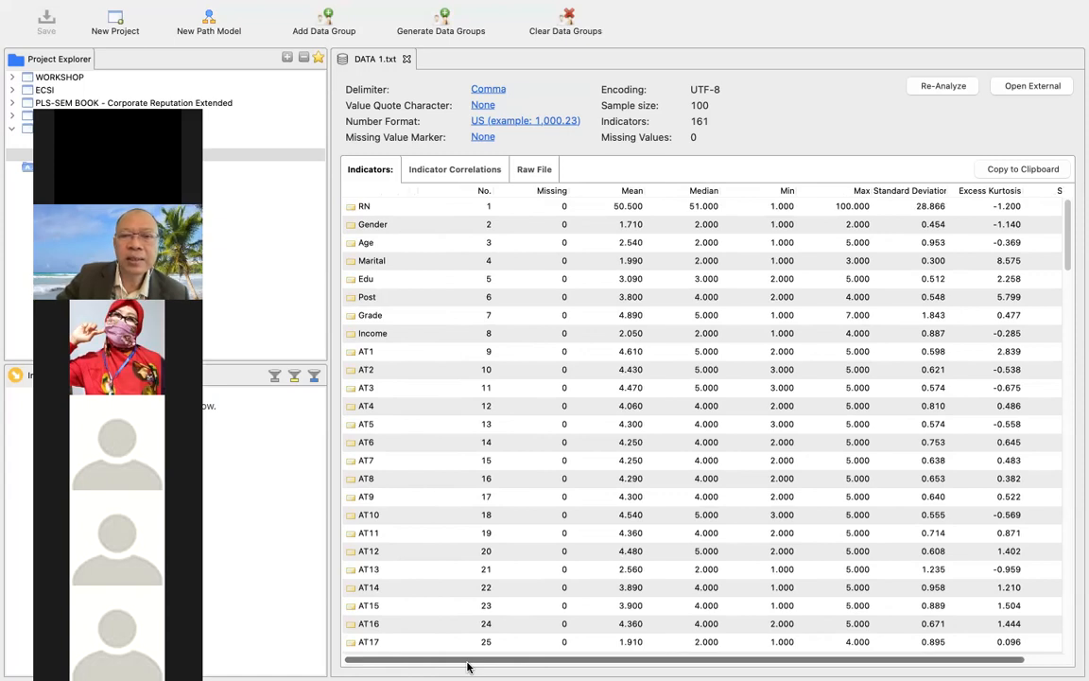
{"action": "mouse_move", "coordinate": [468, 666]}
{"action": "left_mouse_down"}
{"action": "mouse_move", "coordinate": [496, 662]}
{"action": "mouse_move", "coordinate": [463, 658]}
{"action": "left_mouse_up"}
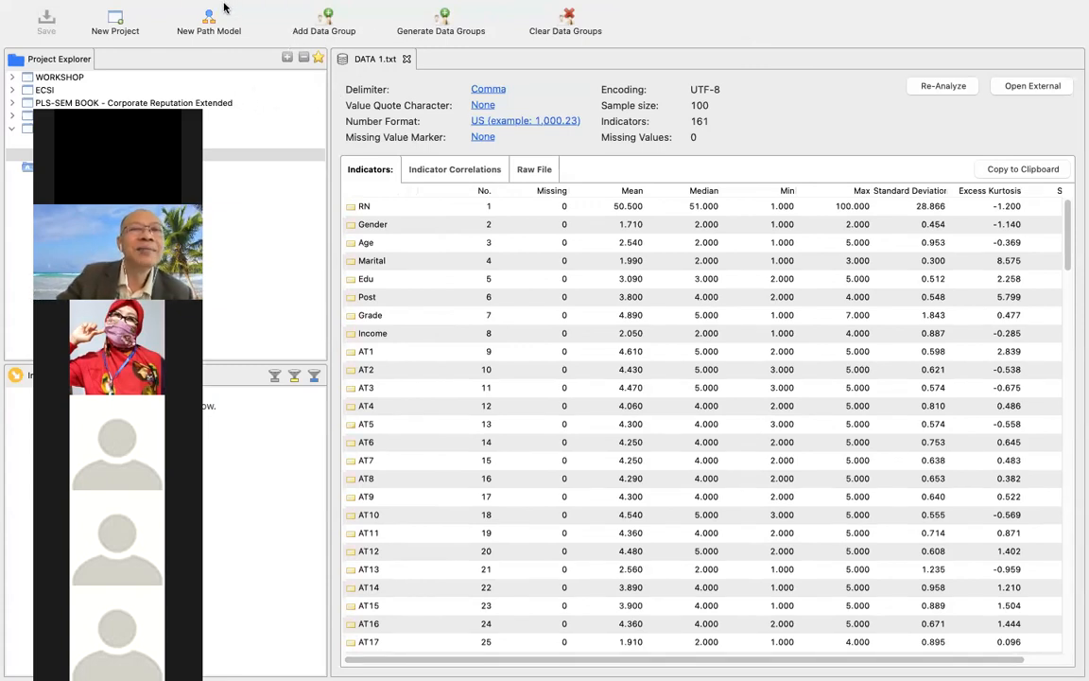
{"action": "mouse_move", "coordinate": [156, 3]}
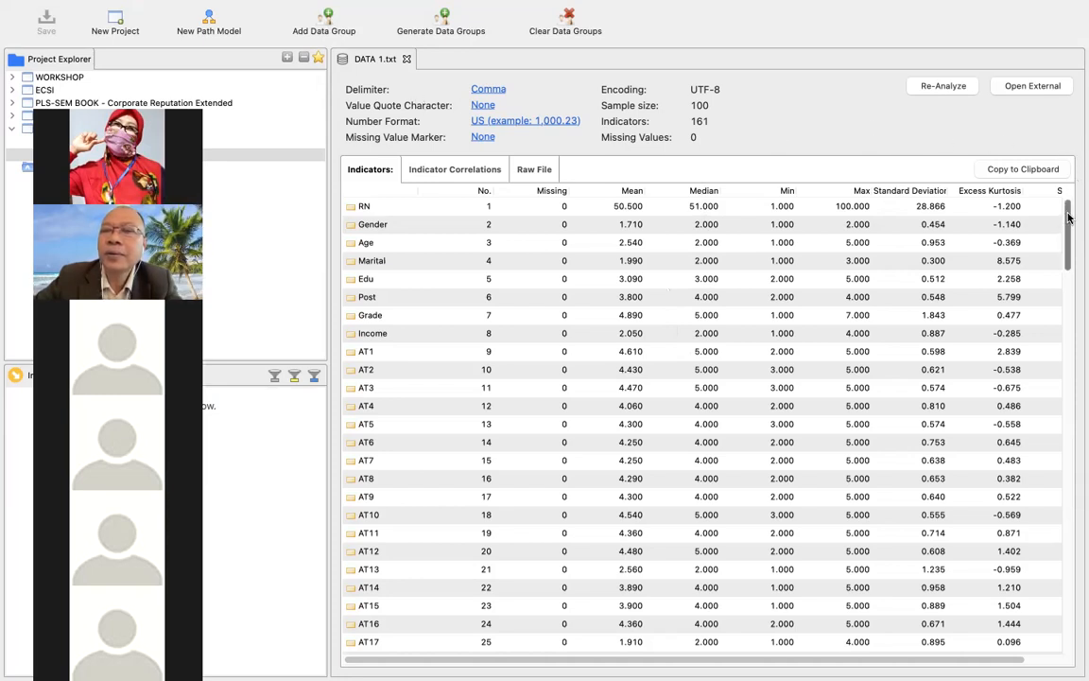
{"action": "mouse_move", "coordinate": [1069, 219]}
{"action": "left_mouse_down"}
{"action": "mouse_move", "coordinate": [1066, 233]}
{"action": "mouse_move", "coordinate": [1069, 210]}
{"action": "left_mouse_up"}
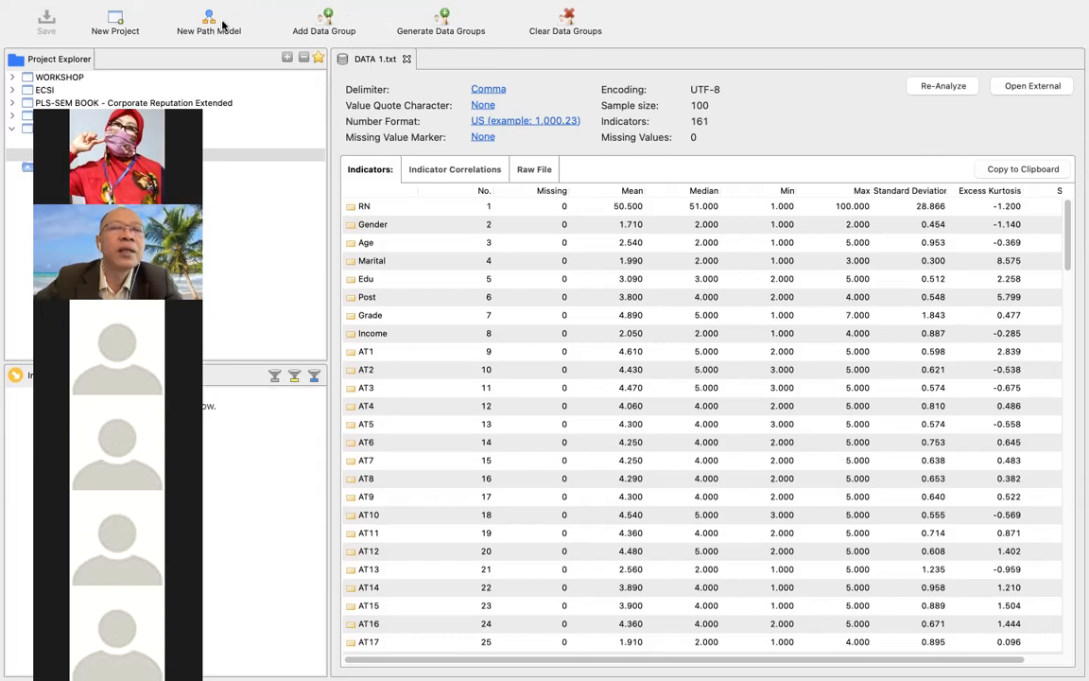
Check which calculation methods are offered for the open DATA 1 dataset.
{"action": "mouse_move", "coordinate": [227, 6]}
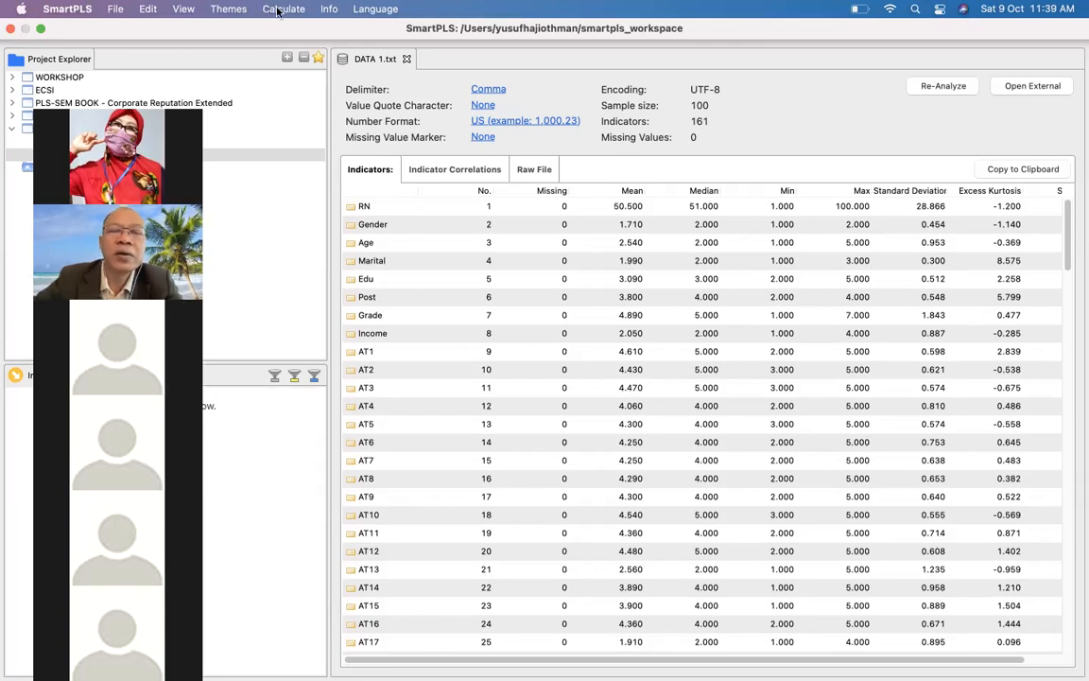
{"action": "left_click", "coordinate": [278, 10]}
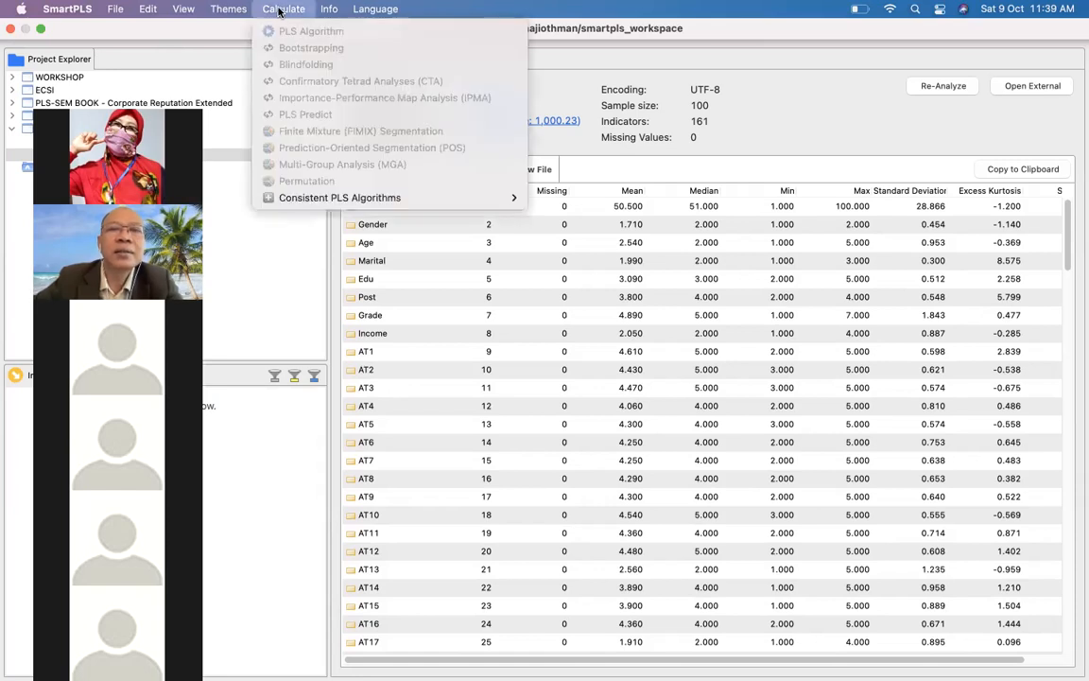
{"action": "left_click", "coordinate": [754, 134]}
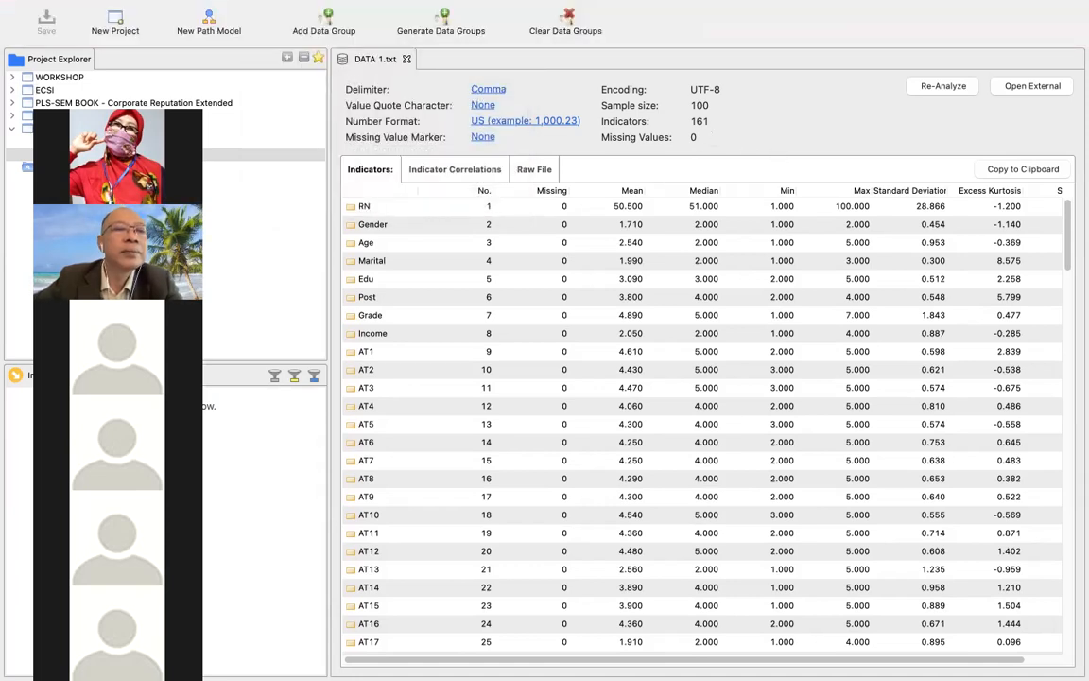
Open the WORKSHOP3 path model, return to its DATA 1 dataset and recheck the available calculation methods.
{"action": "left_click", "coordinate": [83, 142]}
{"action": "double_click", "coordinate": [83, 141]}
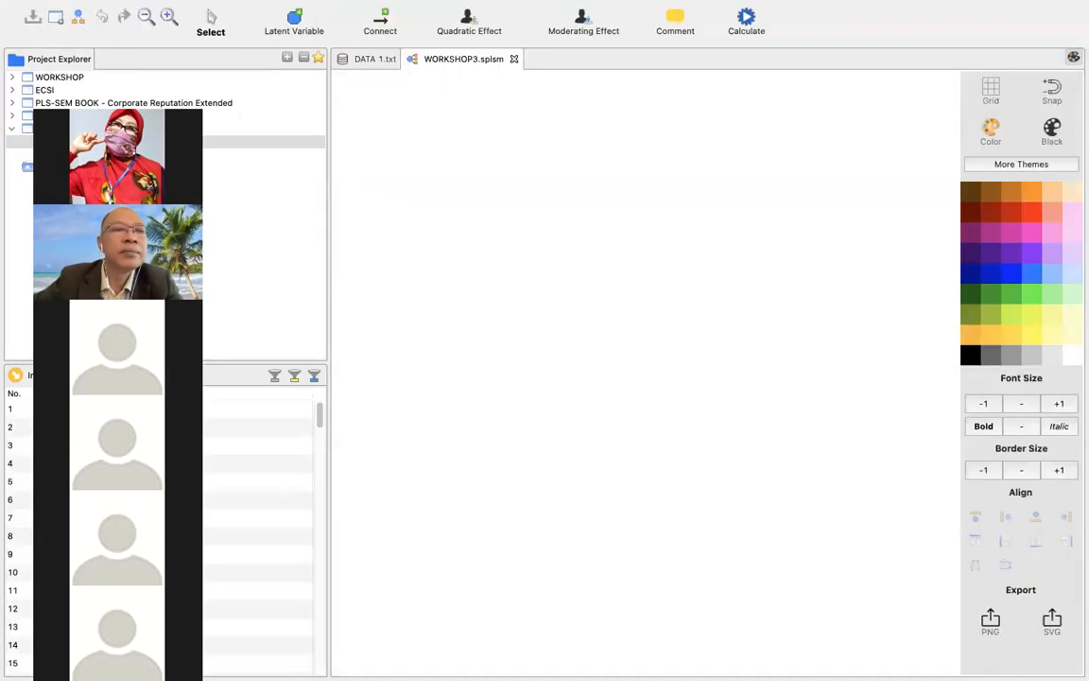
{"action": "double_click", "coordinate": [83, 154]}
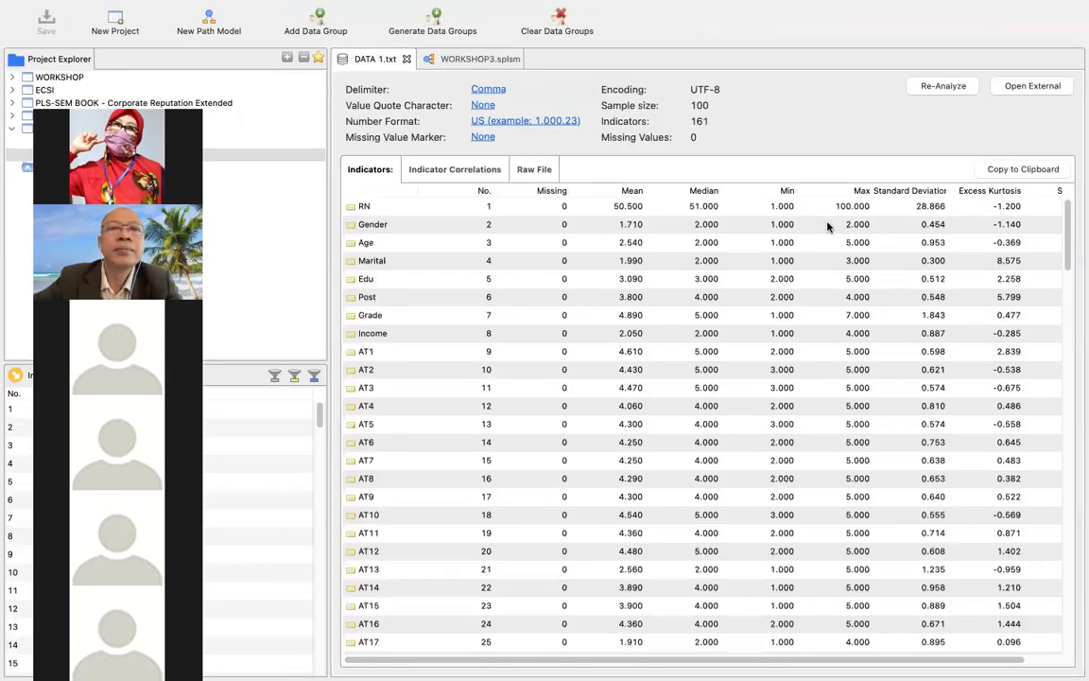
{"action": "scroll", "coordinate": [827, 227], "scroll_direction": "down", "scroll_amount": 2}
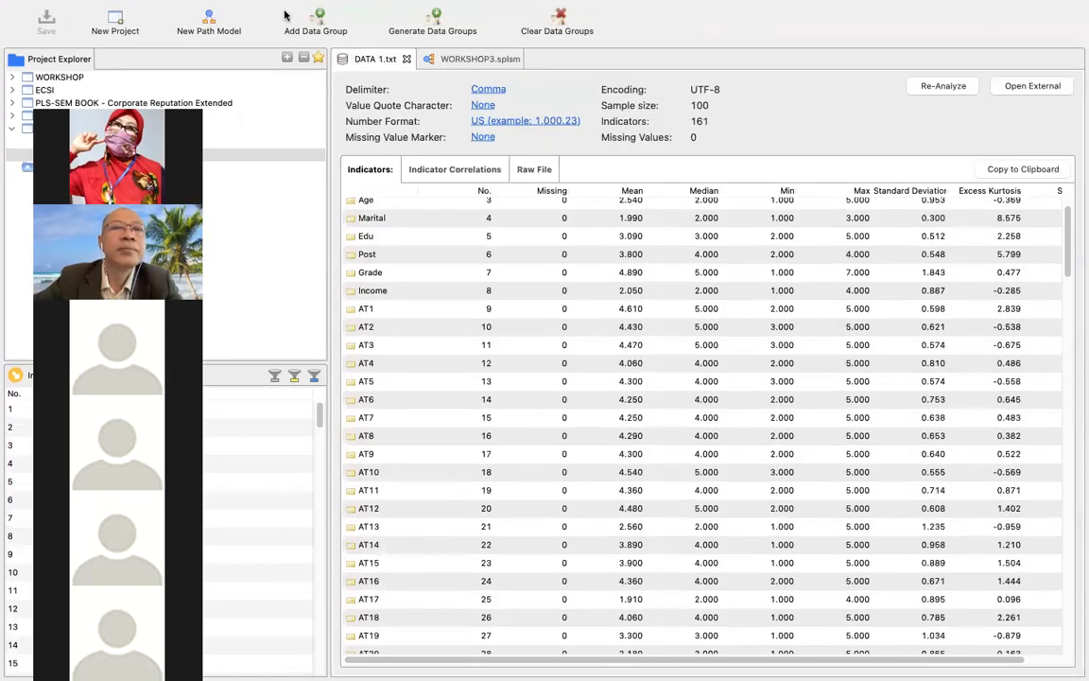
{"action": "left_click", "coordinate": [284, 8]}
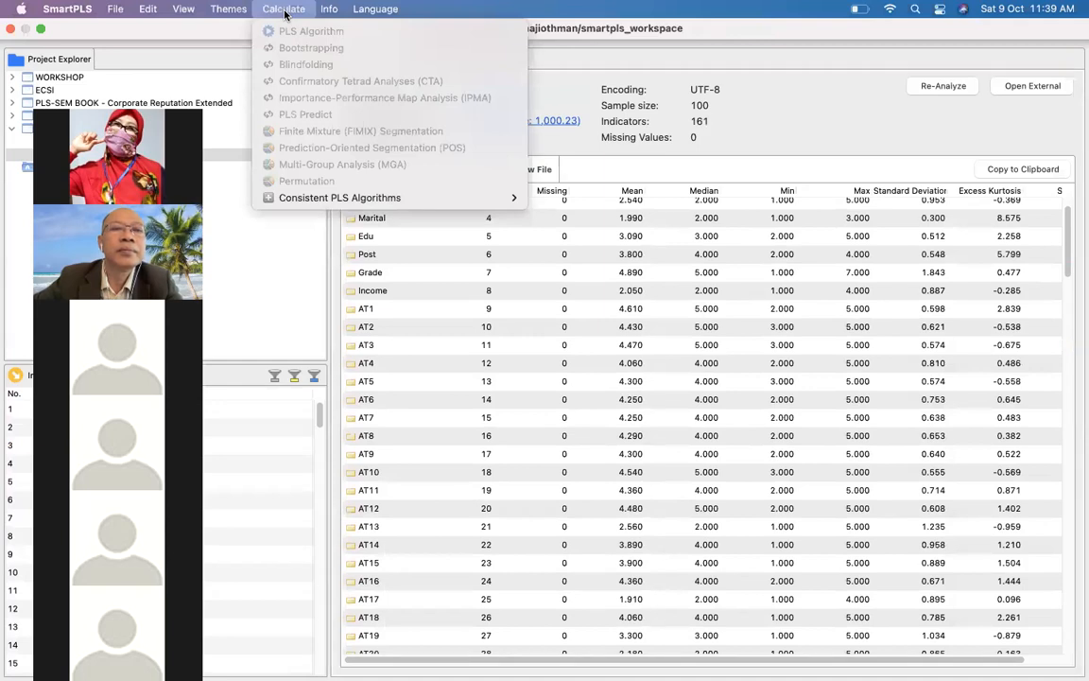
{"action": "left_click", "coordinate": [747, 138]}
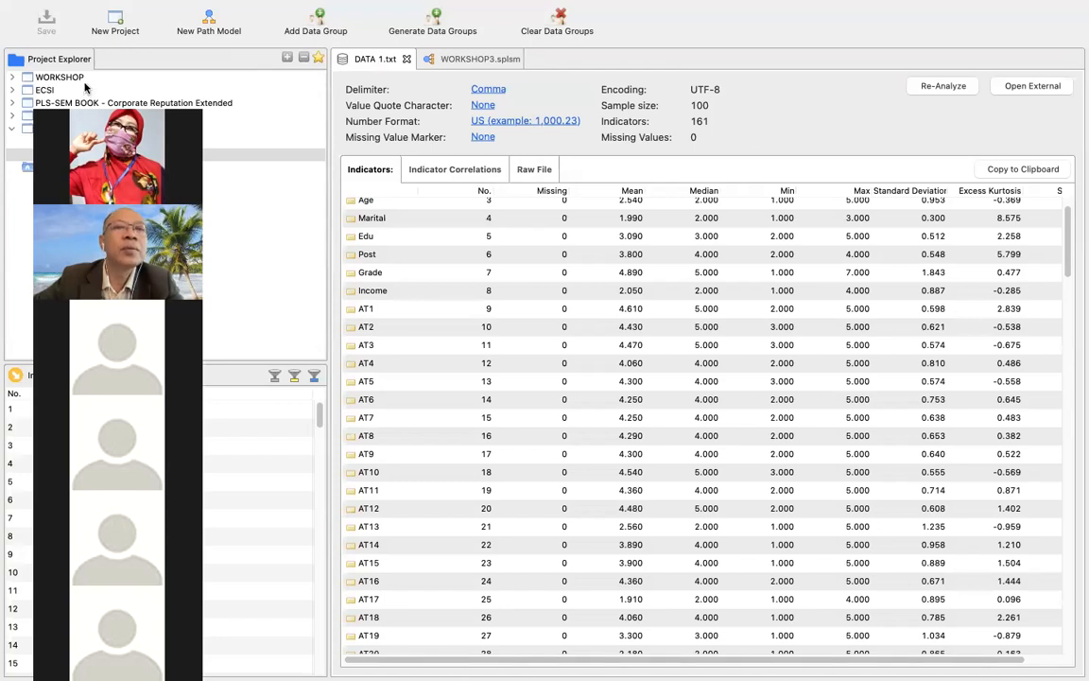
Create a new project named WORKSHOP4.
{"action": "left_click", "coordinate": [115, 21]}
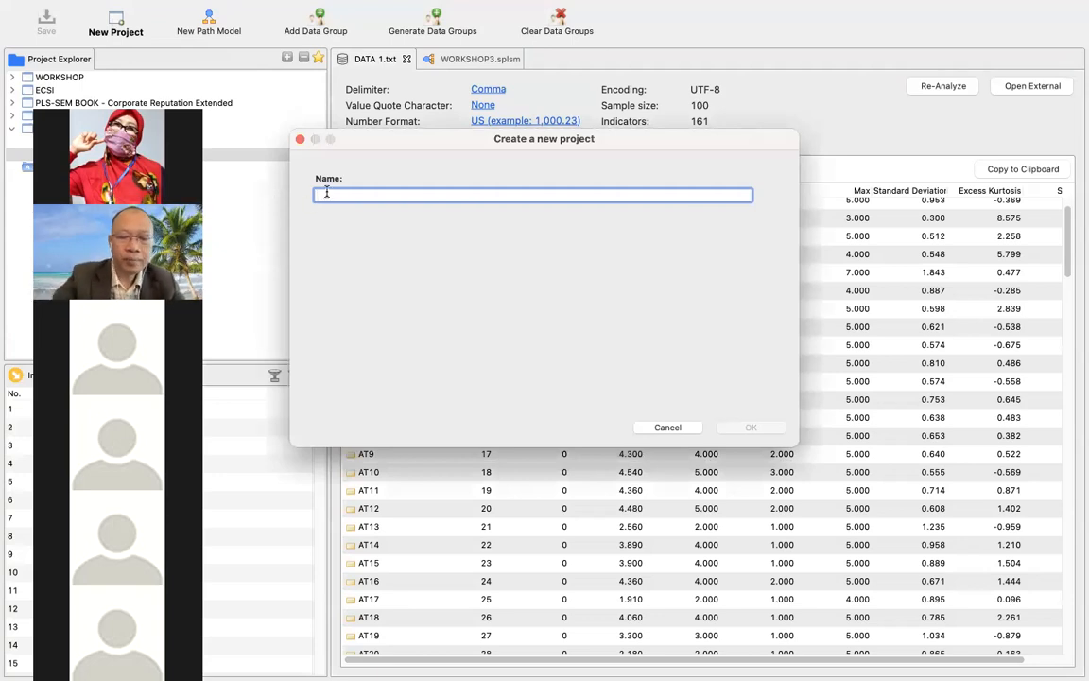
{"action": "type", "text": "WORKS"}
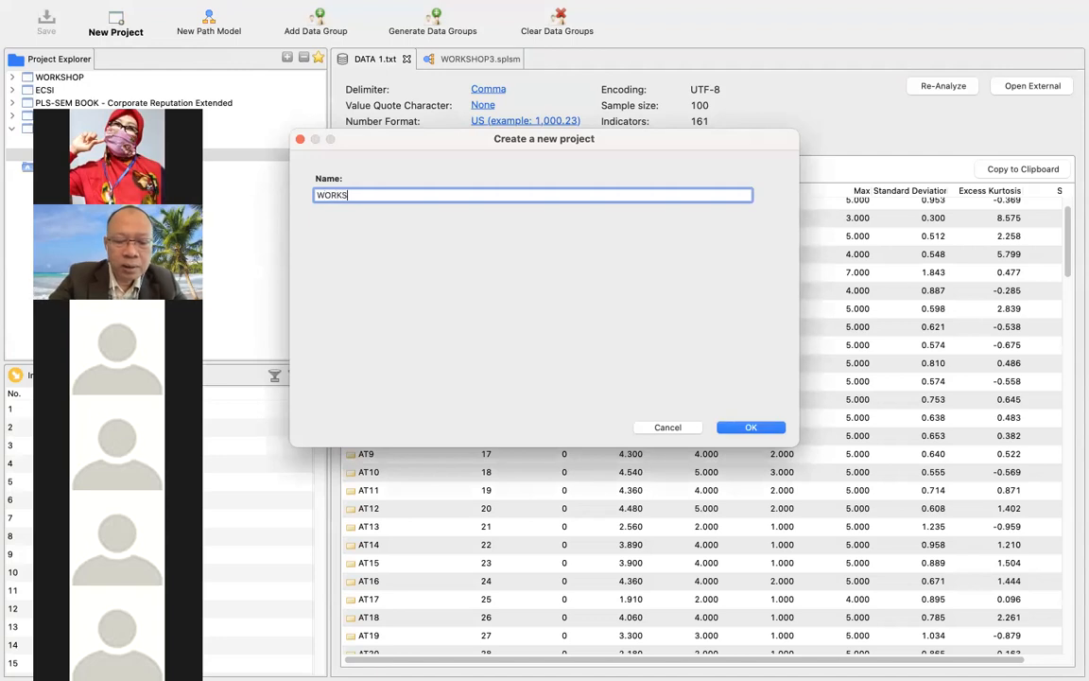
{"action": "type", "text": "HOP4"}
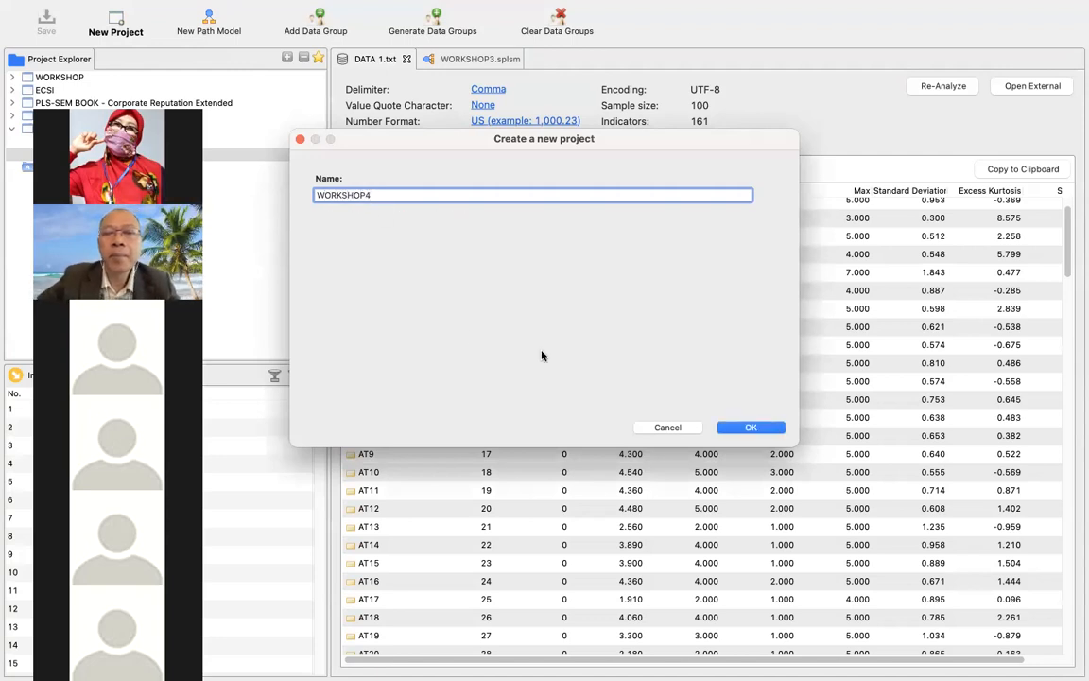
{"action": "left_click", "coordinate": [726, 430]}
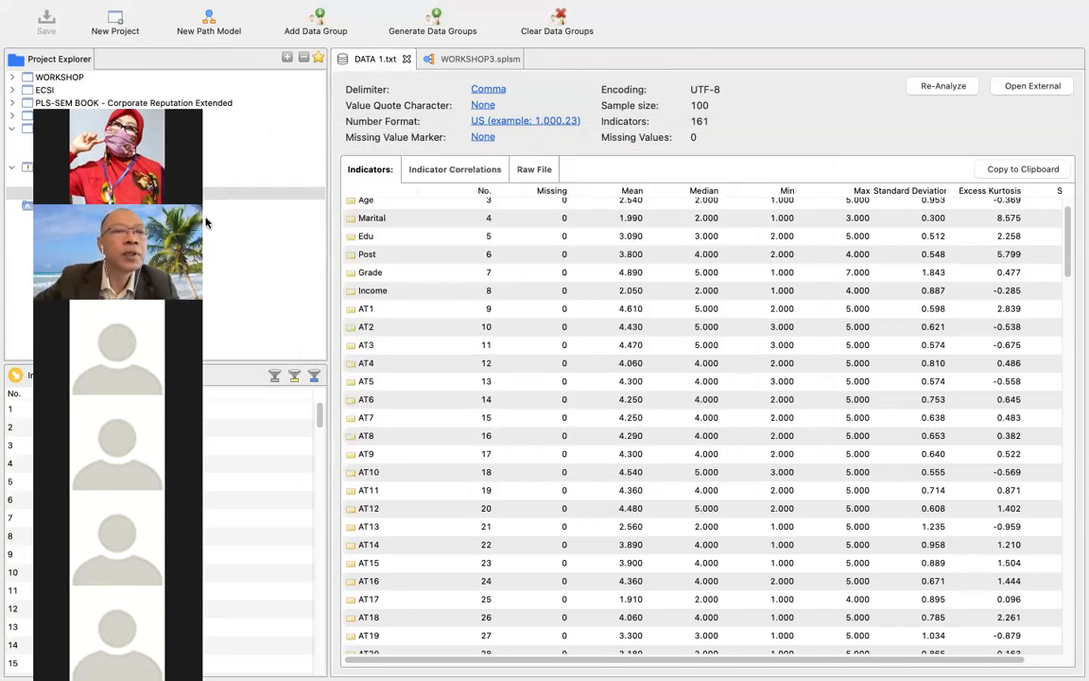
Import DATA 1.csv from the PLS WORKSHOP folder into the WORKSHOP4 project under the name DATA 1.
{"action": "double_click", "coordinate": [126, 180]}
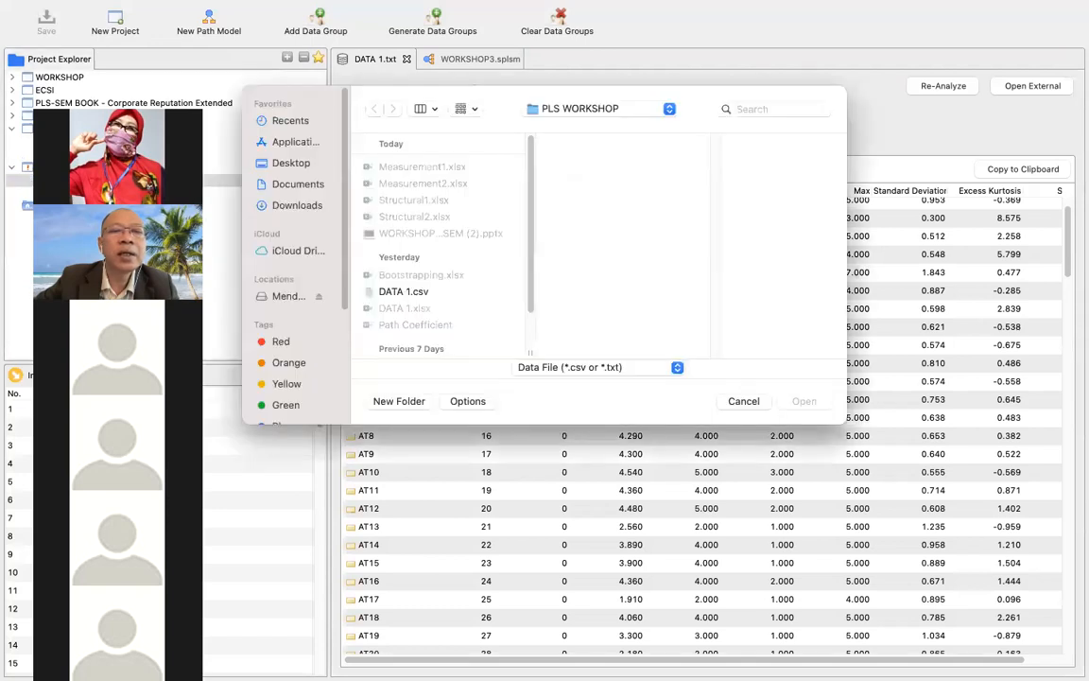
{"action": "left_click", "coordinate": [409, 293]}
{"action": "double_click", "coordinate": [409, 293]}
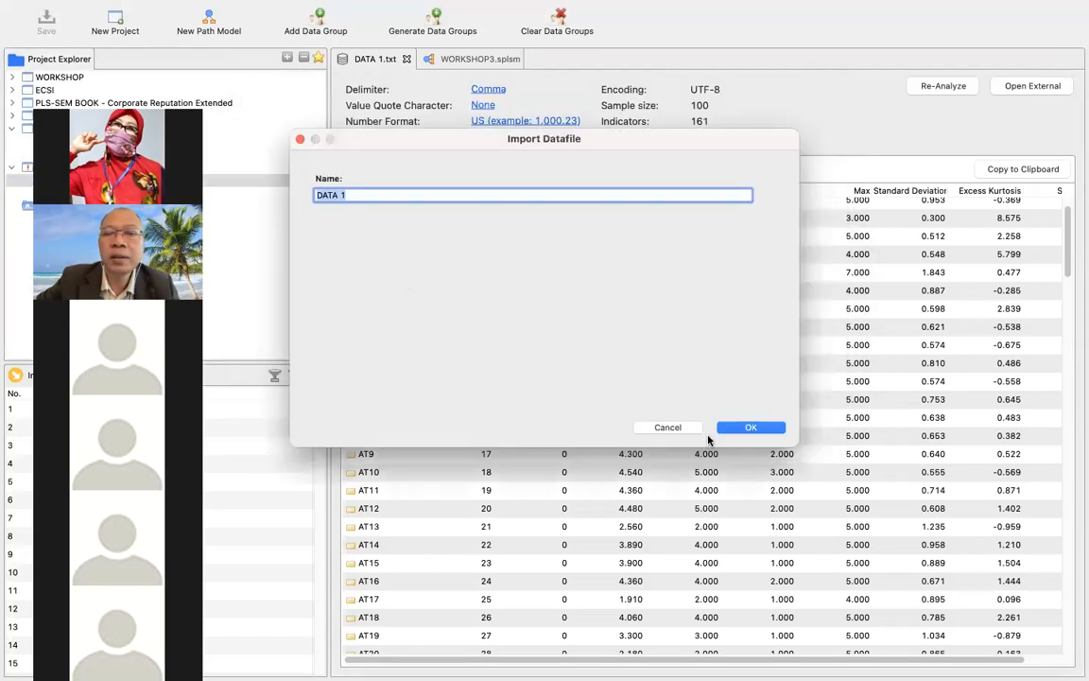
{"action": "left_click", "coordinate": [730, 428]}
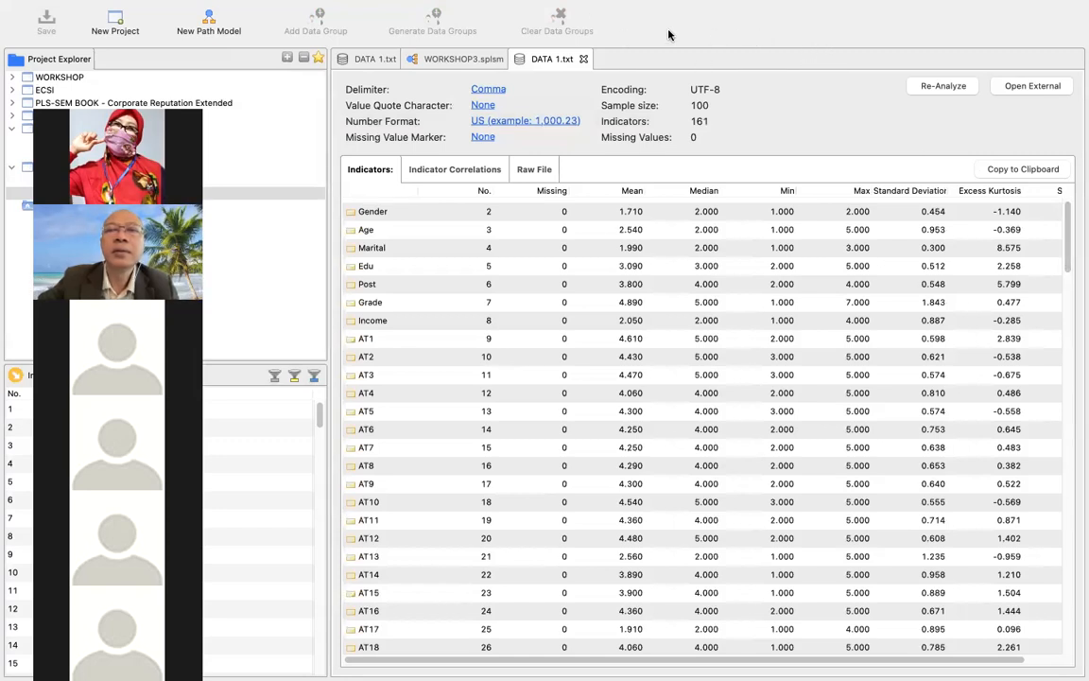
{"action": "left_click", "coordinate": [216, 29]}
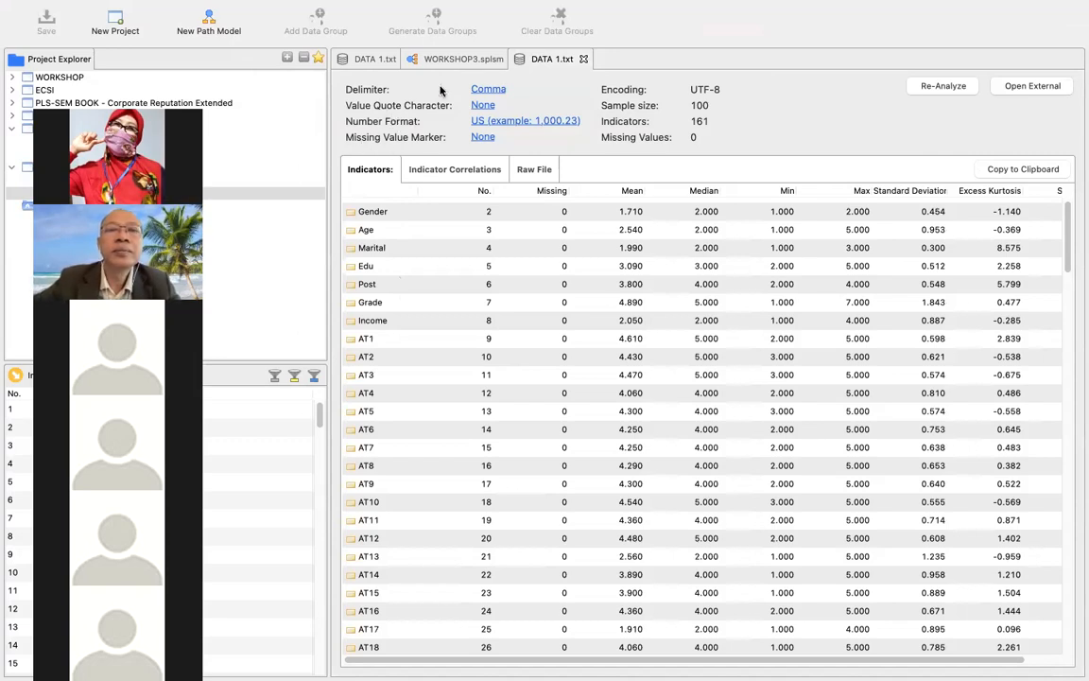
Close both open DATA 1 datasets, leaving the WORKSHOP3 path model open.
{"action": "left_click", "coordinate": [386, 59]}
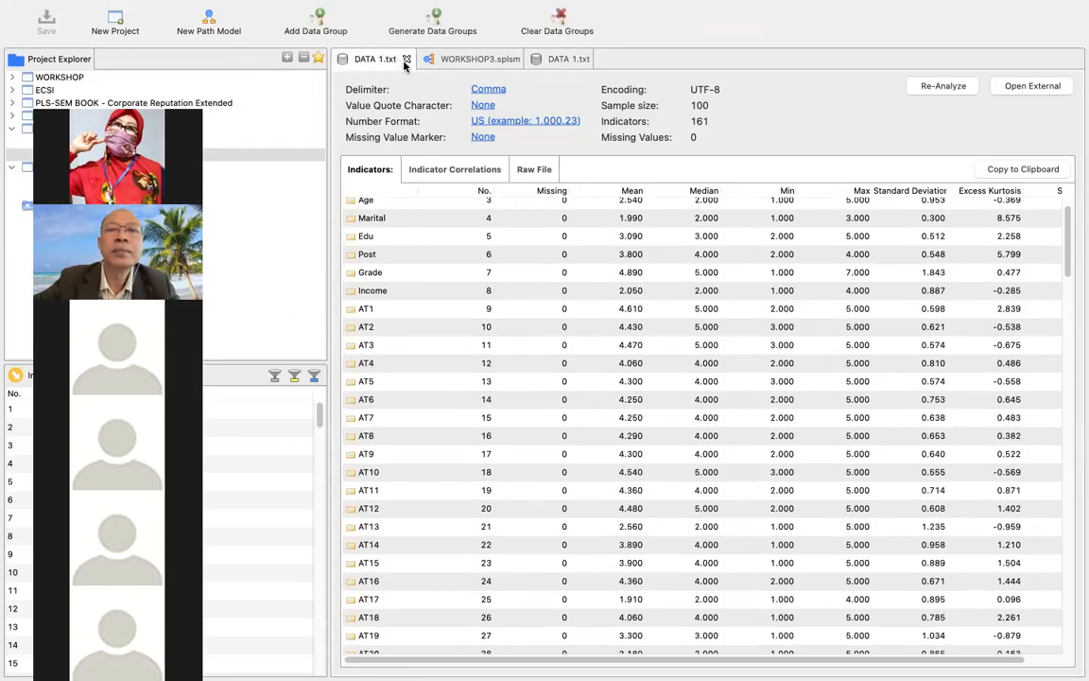
{"action": "left_click", "coordinate": [405, 59]}
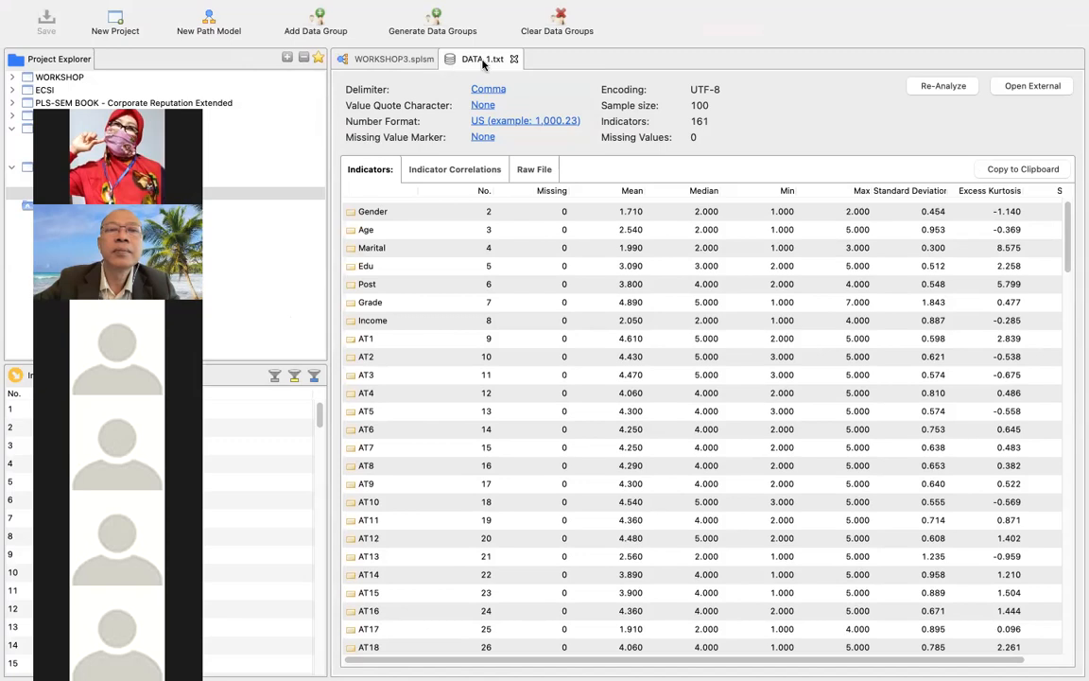
{"action": "left_click", "coordinate": [515, 59]}
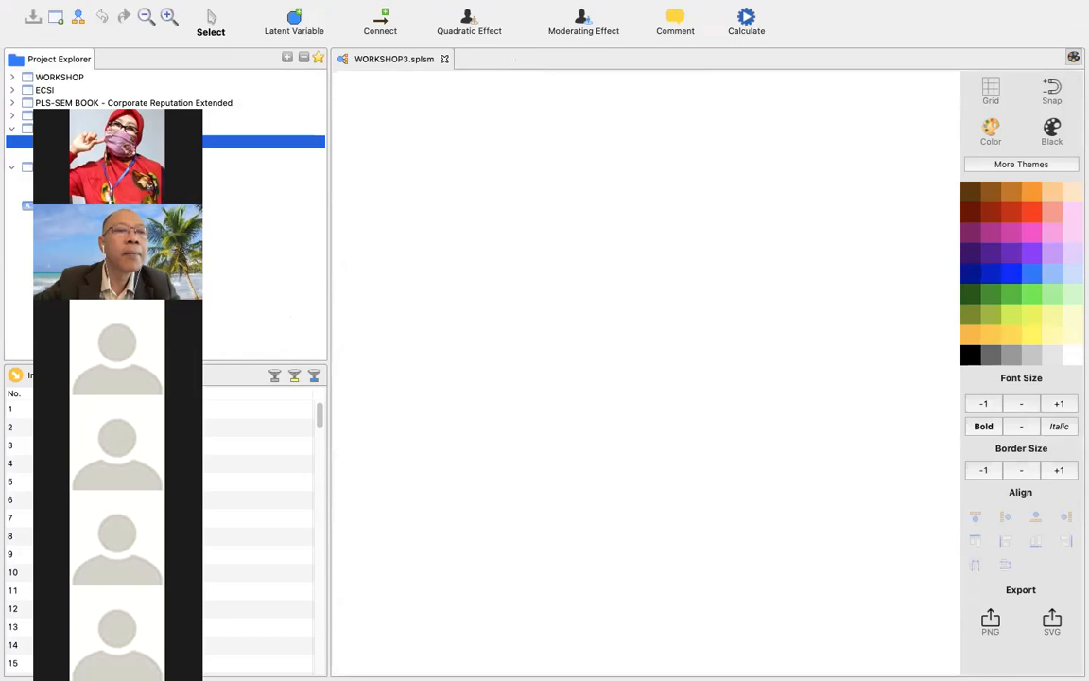
Expand the WORKSHOP project and open its DATA 1 dataset at the start of the indicator list.
{"action": "left_click", "coordinate": [69, 77]}
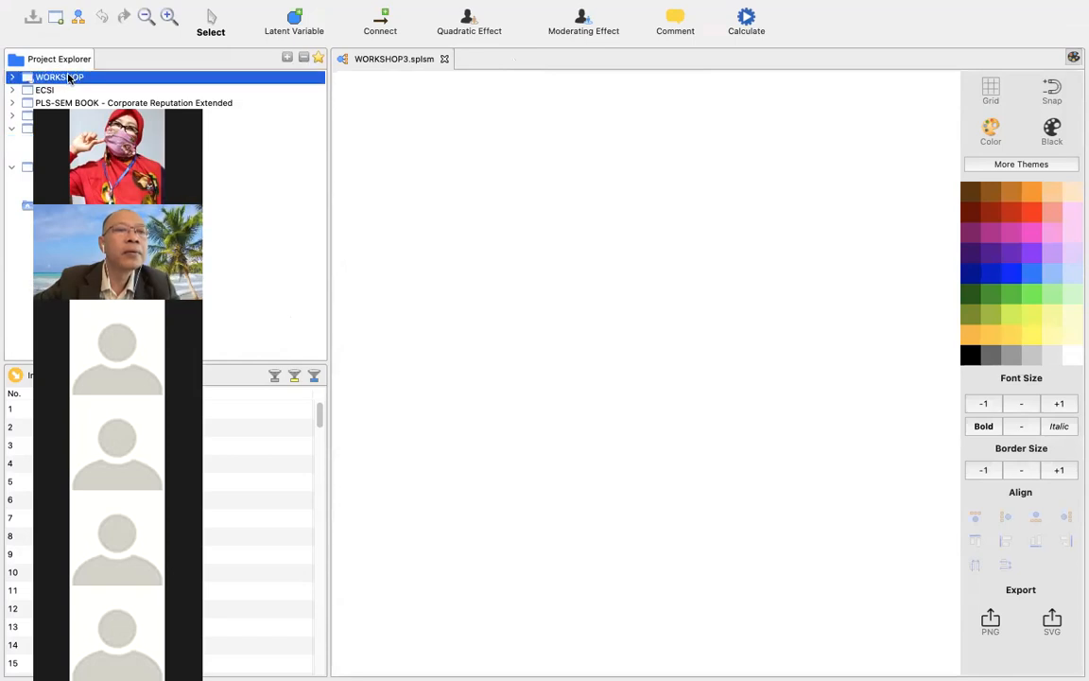
{"action": "double_click", "coordinate": [68, 77]}
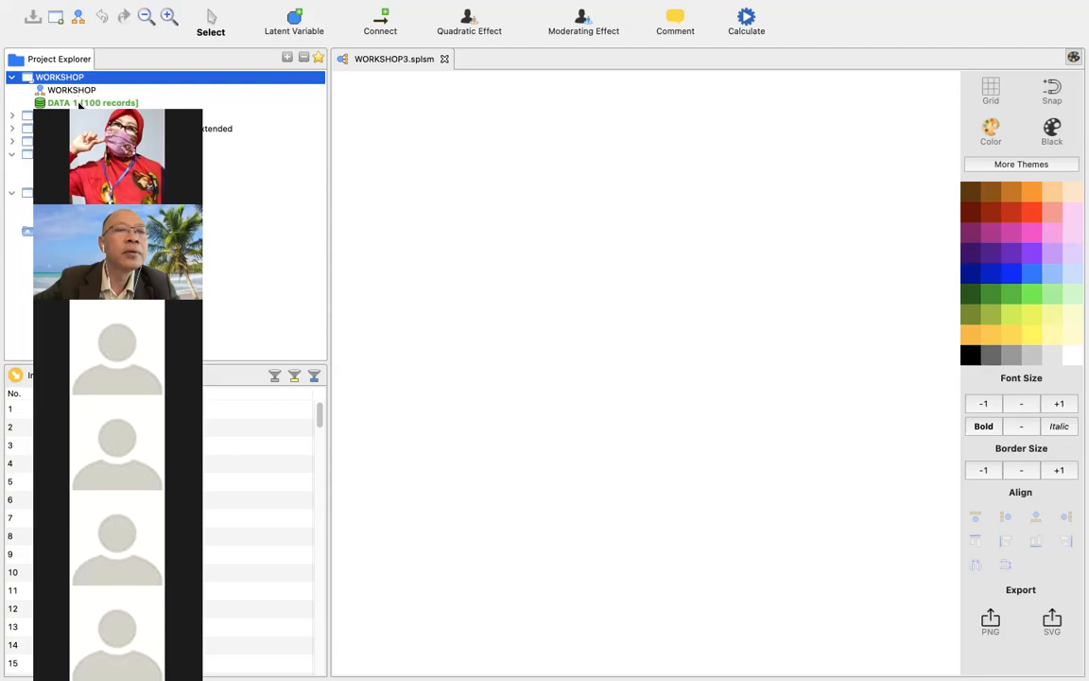
{"action": "left_click", "coordinate": [80, 103]}
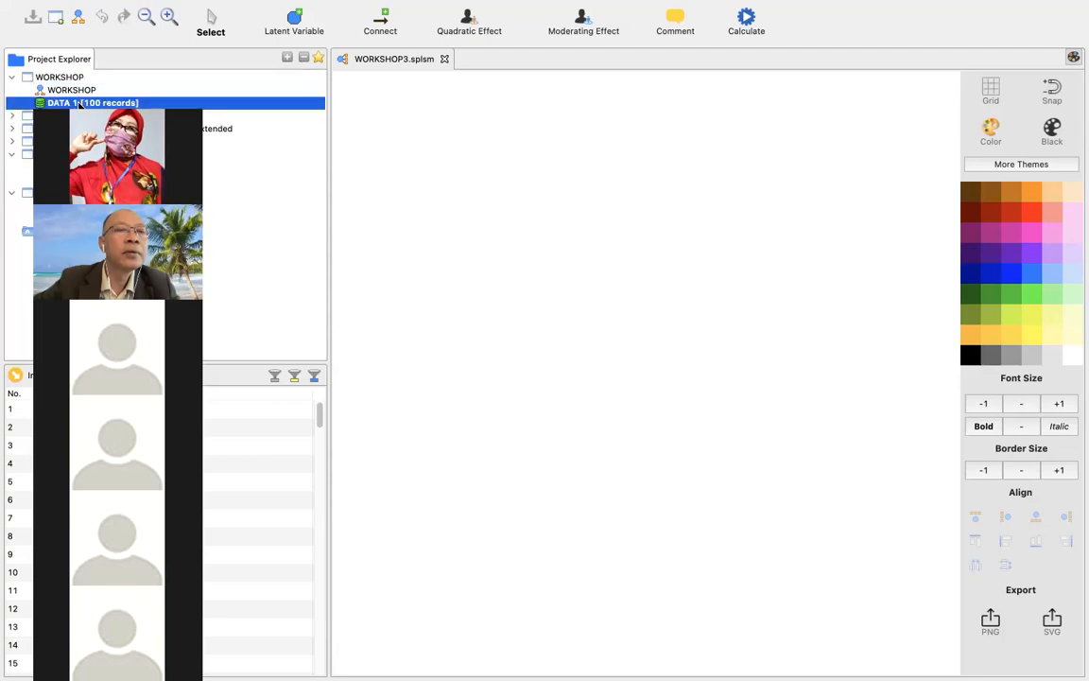
{"action": "double_click", "coordinate": [81, 104]}
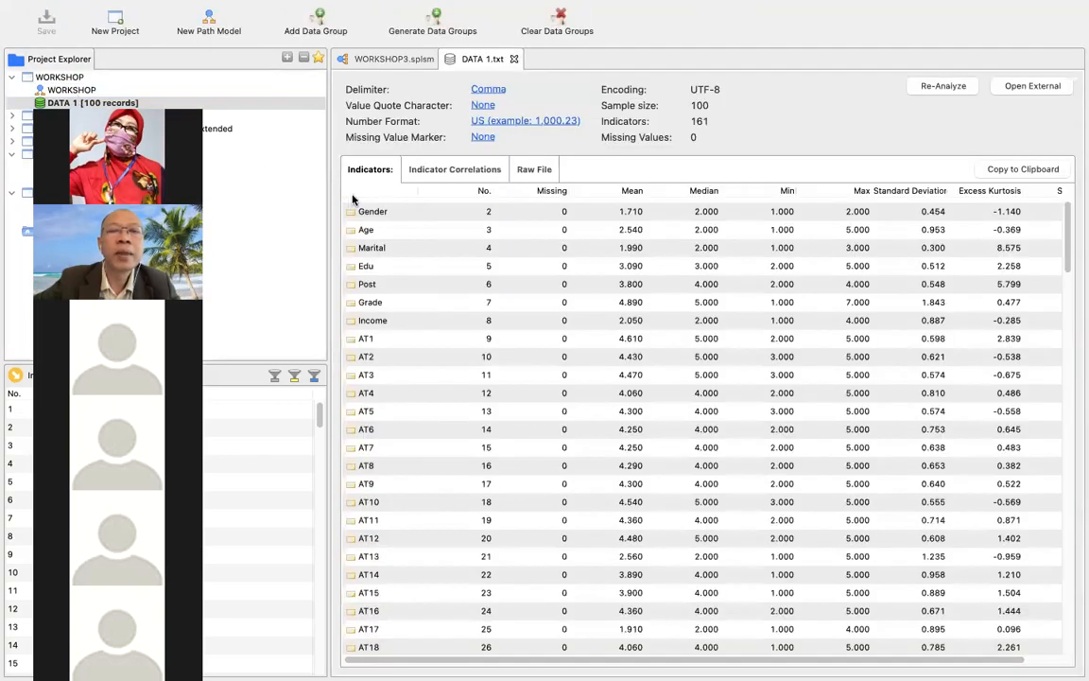
{"action": "scroll", "coordinate": [393, 208], "scroll_direction": "up", "scroll_amount": 1}
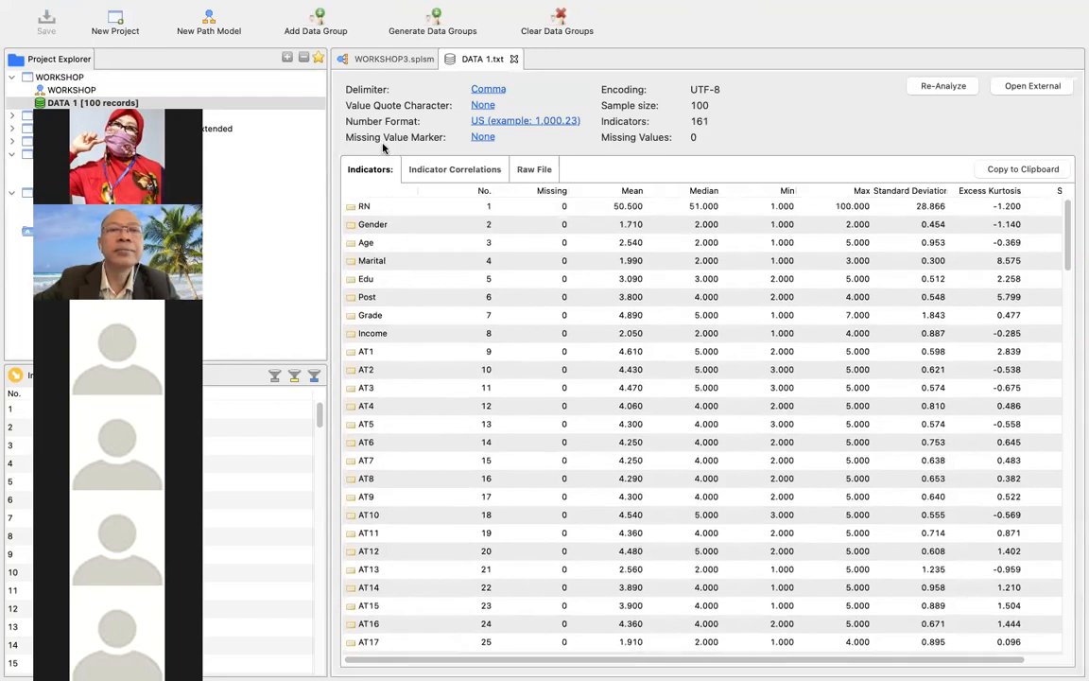
Check which calculation methods are offered for the WORKSHOP project's DATA 1 dataset.
{"action": "mouse_move", "coordinate": [230, 8]}
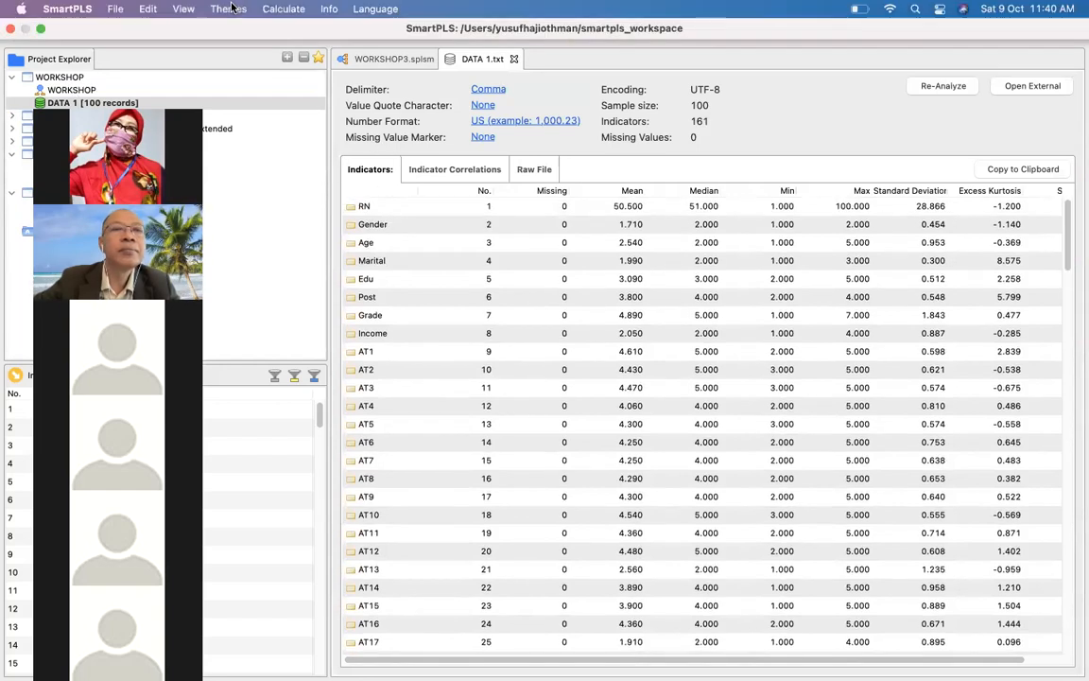
{"action": "left_click", "coordinate": [283, 9]}
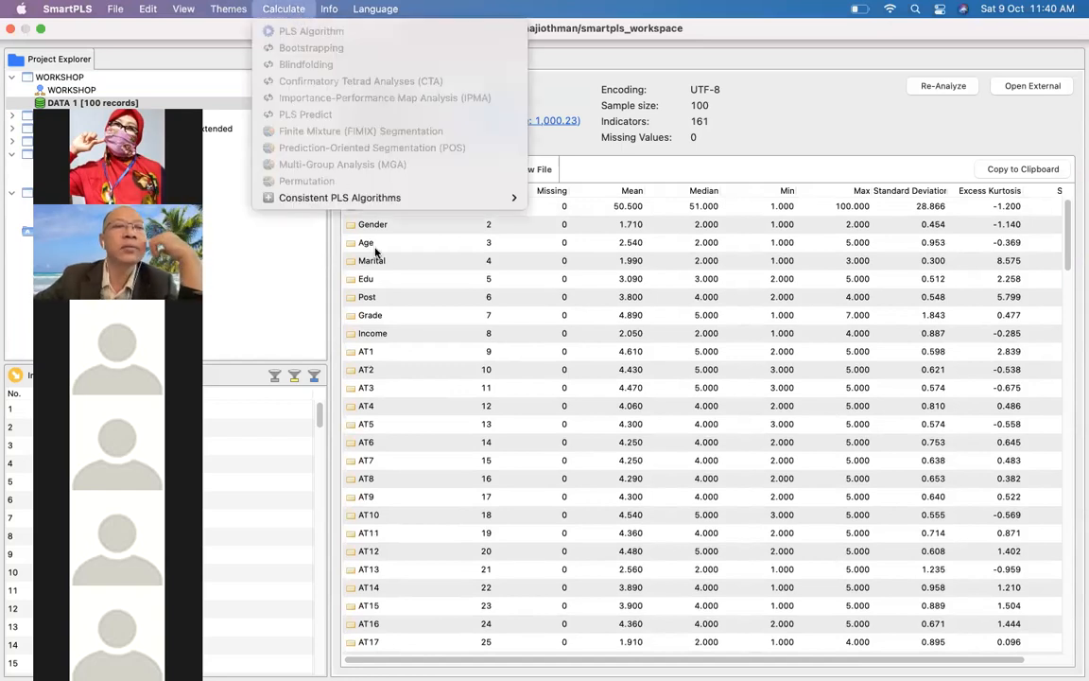
{"action": "left_click", "coordinate": [449, 294]}
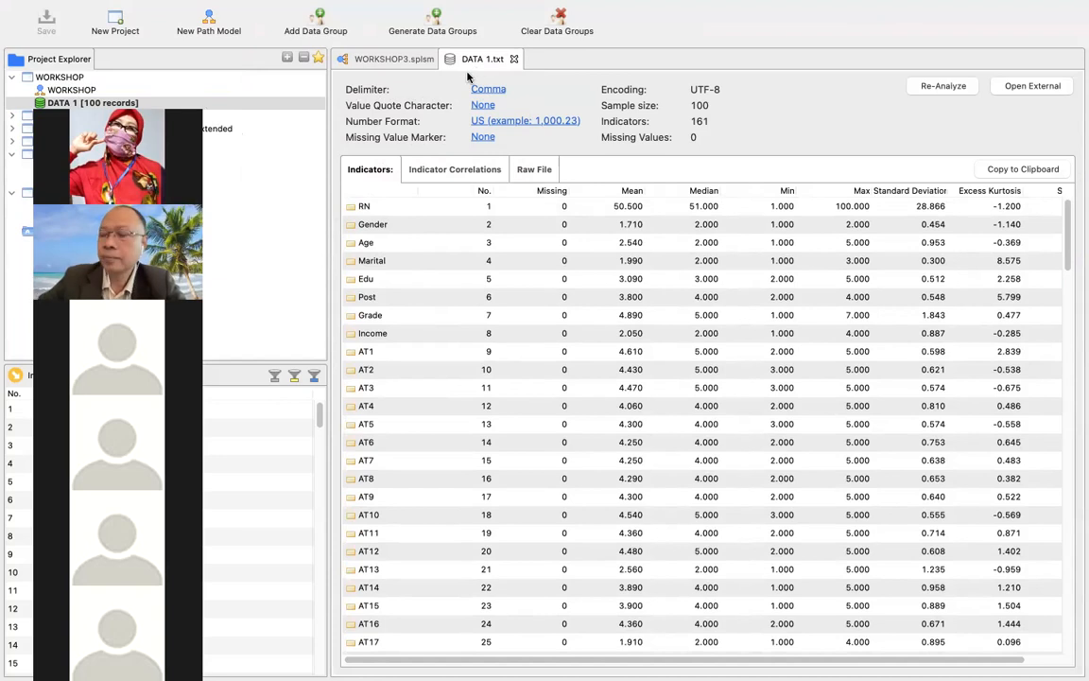
Close the open dataset and the WORKSHOP3 model, and open the WORKSHOP project's path model and DATA 1 dataset.
{"action": "left_click", "coordinate": [515, 60]}
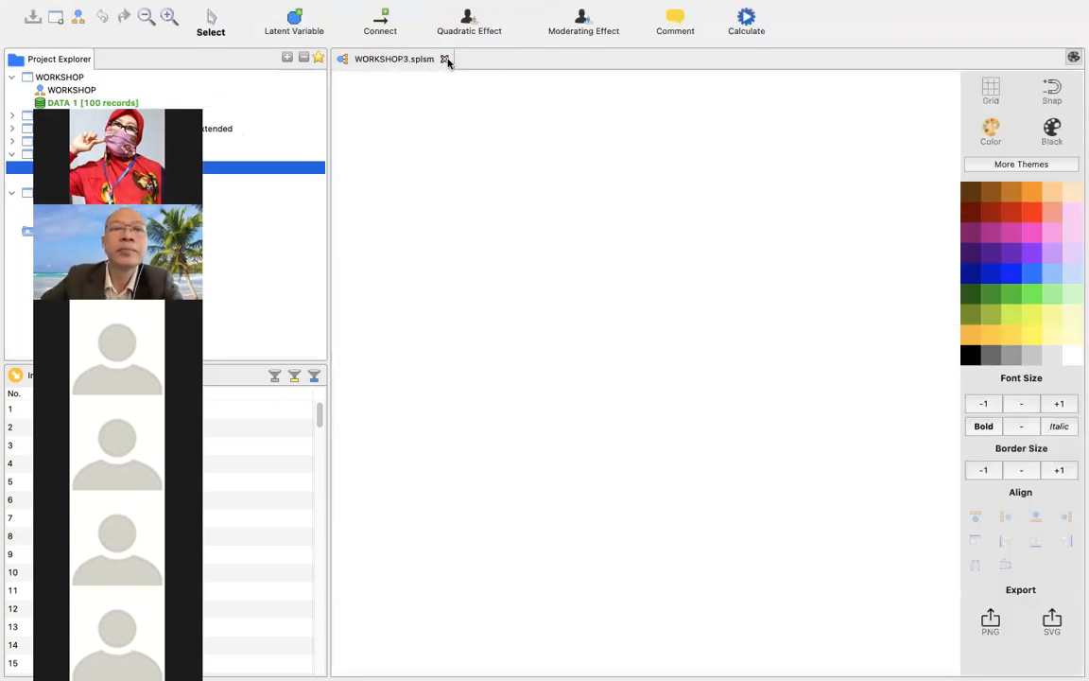
{"action": "left_click", "coordinate": [445, 59]}
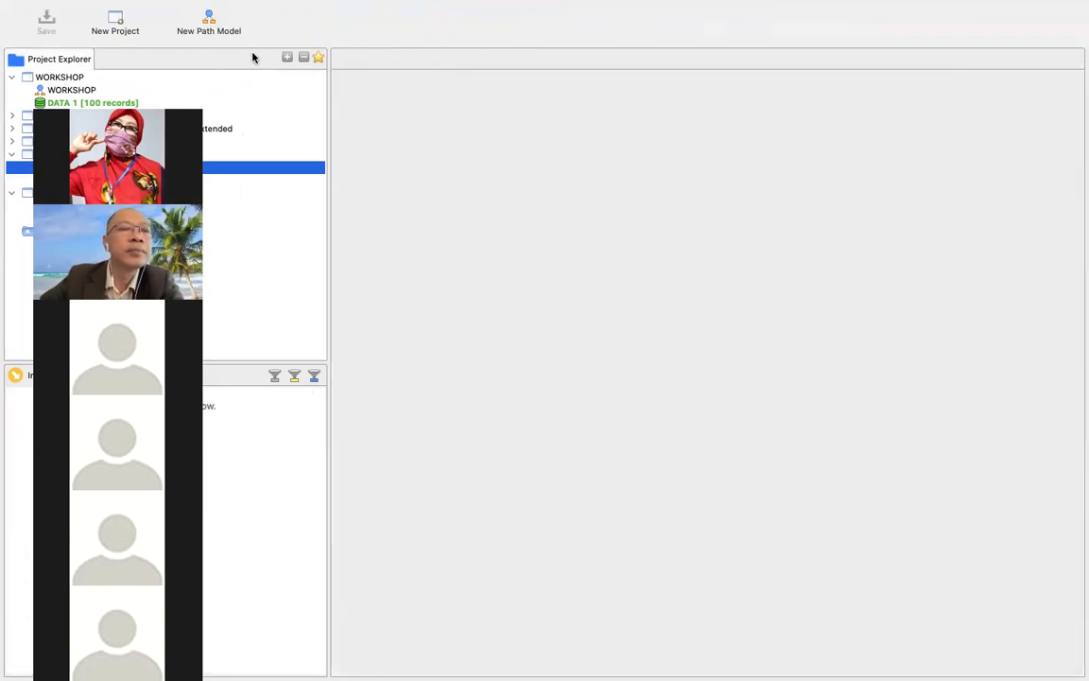
{"action": "left_click", "coordinate": [75, 91]}
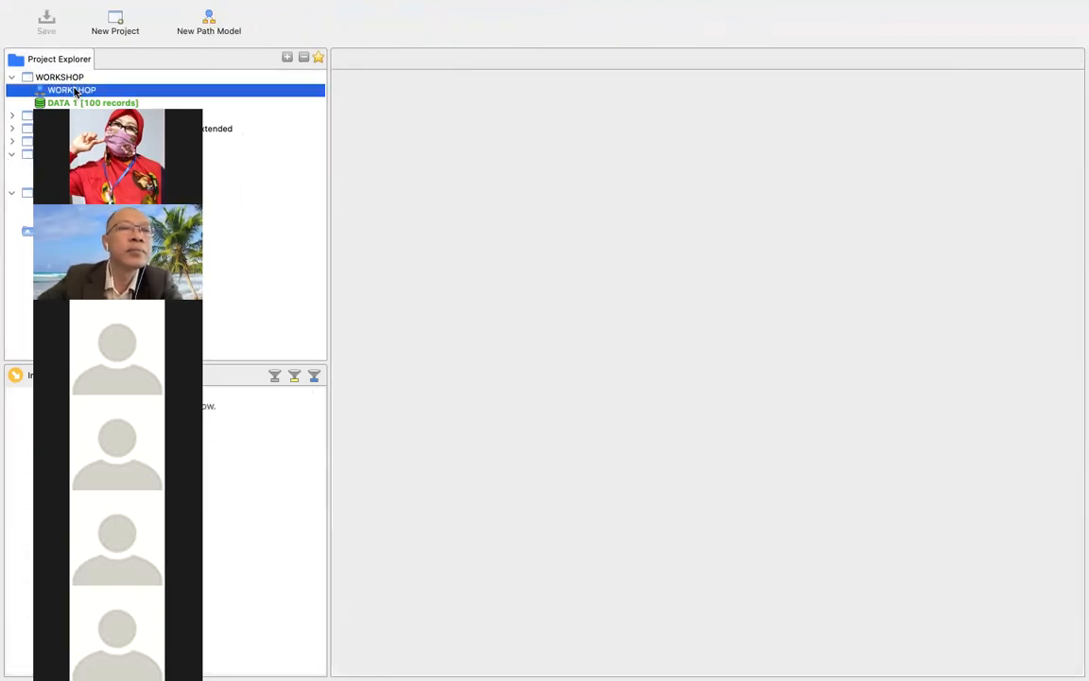
{"action": "double_click", "coordinate": [75, 91]}
{"action": "left_click", "coordinate": [74, 104]}
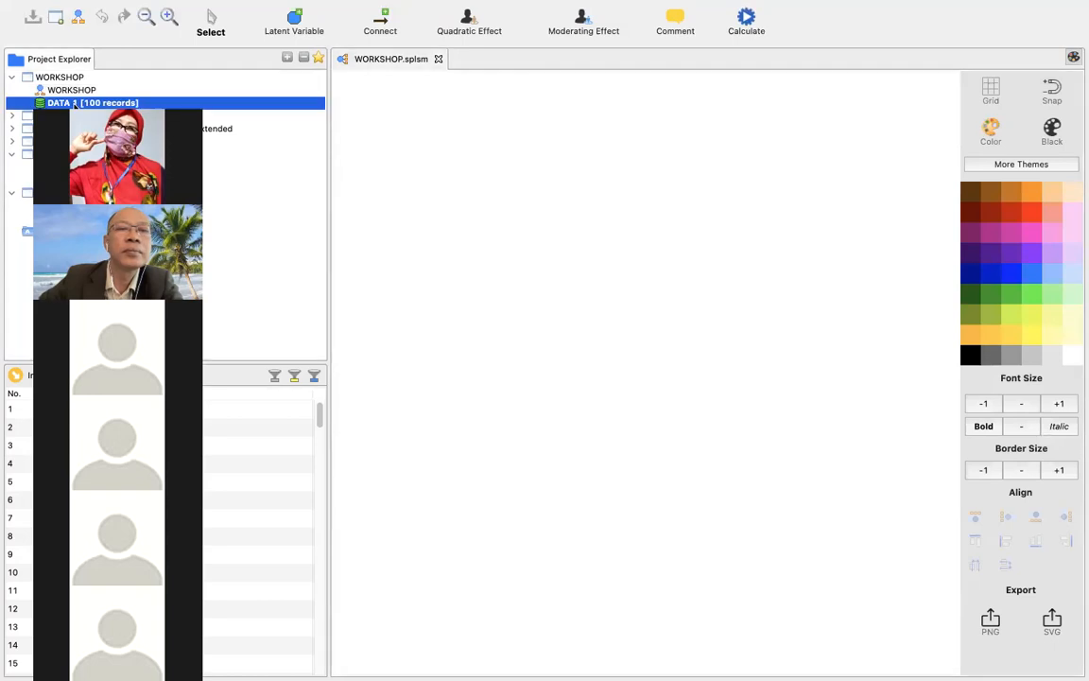
{"action": "double_click", "coordinate": [73, 103]}
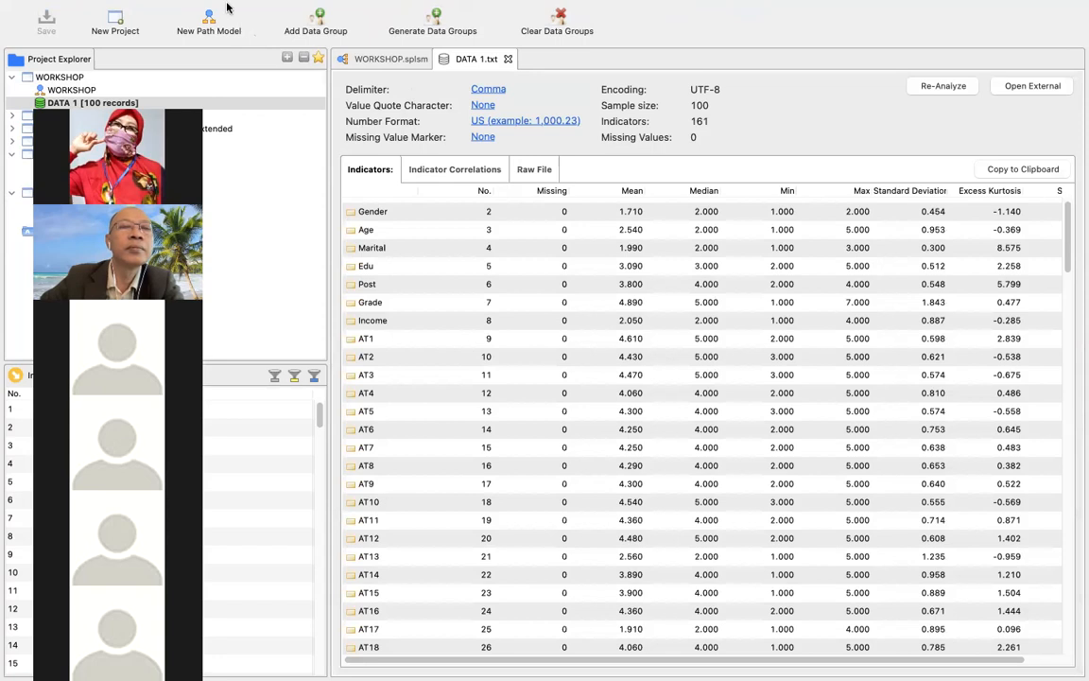
Check the available calculation methods and the dialog for creating a new path model, without creating one.
{"action": "mouse_move", "coordinate": [220, 8]}
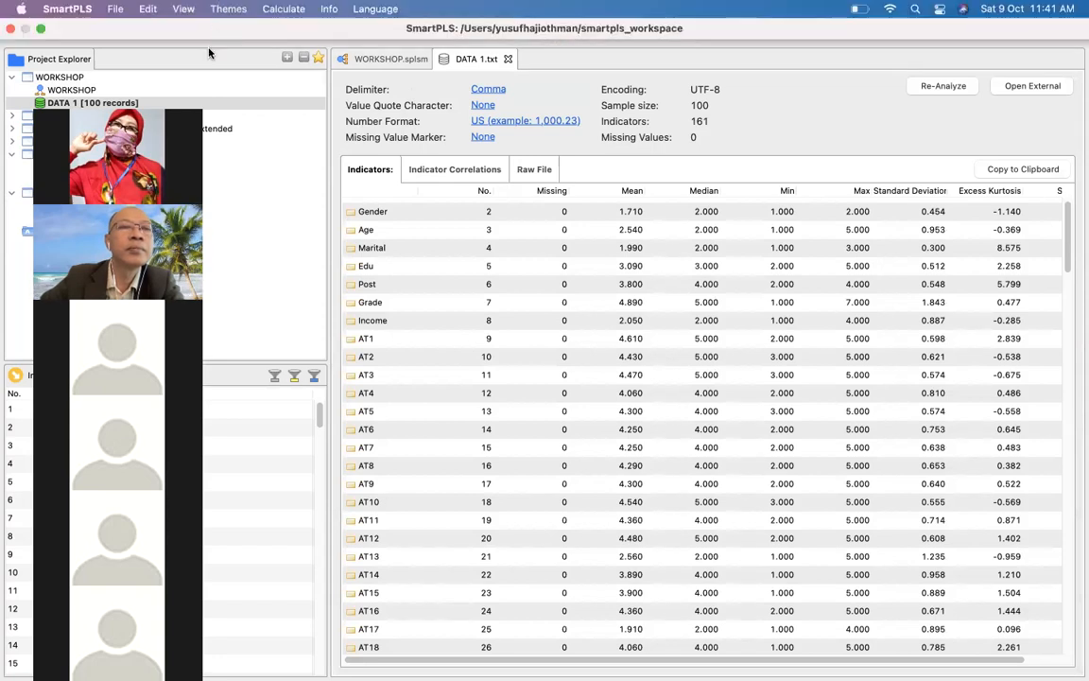
{"action": "left_click", "coordinate": [294, 10]}
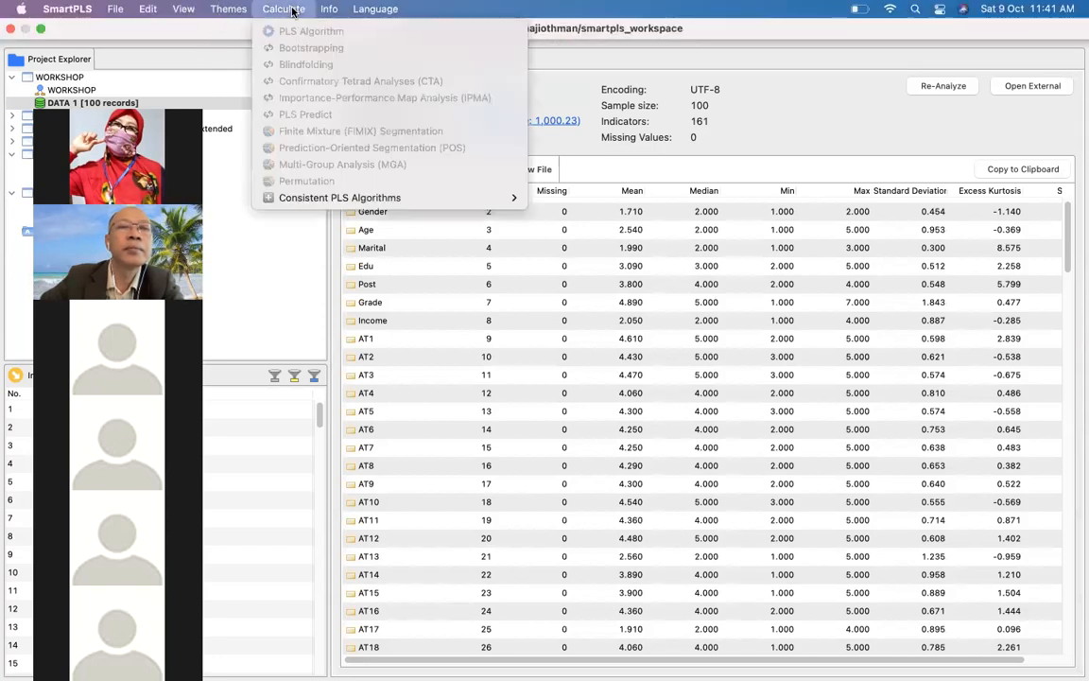
{"action": "left_click", "coordinate": [171, 70]}
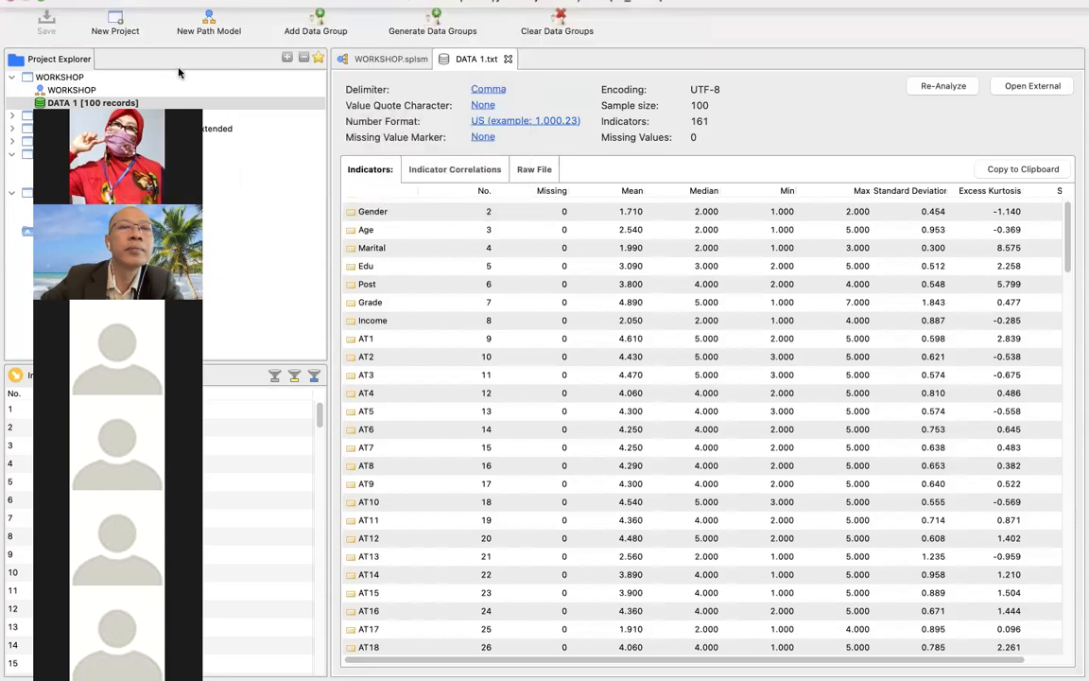
{"action": "left_click", "coordinate": [210, 19]}
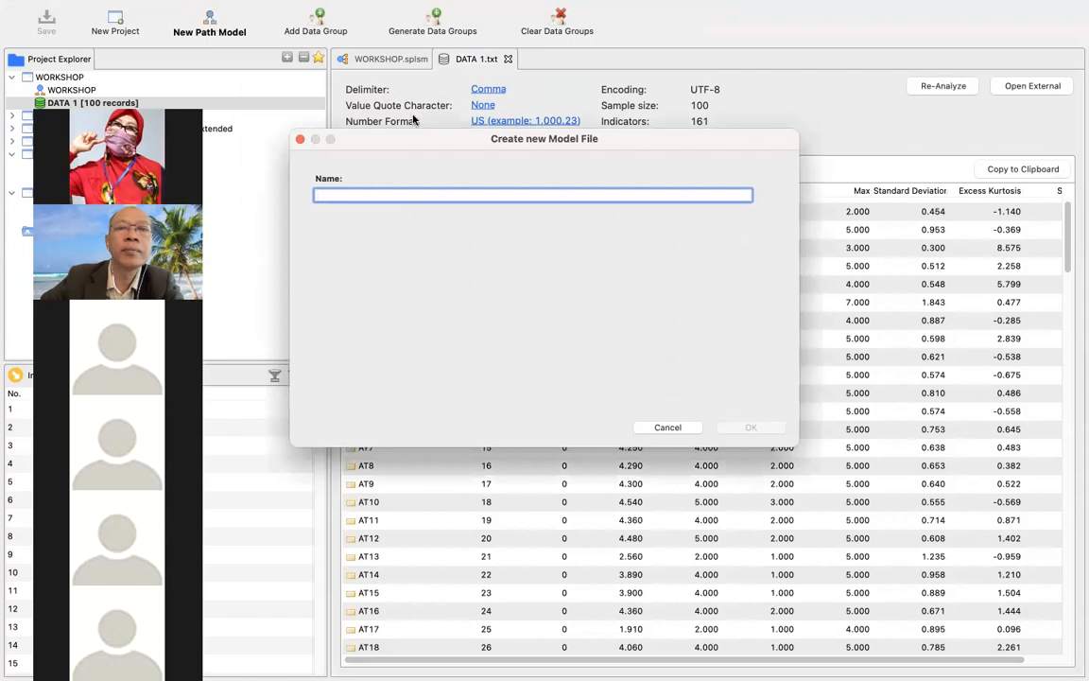
{"action": "left_click", "coordinate": [301, 140]}
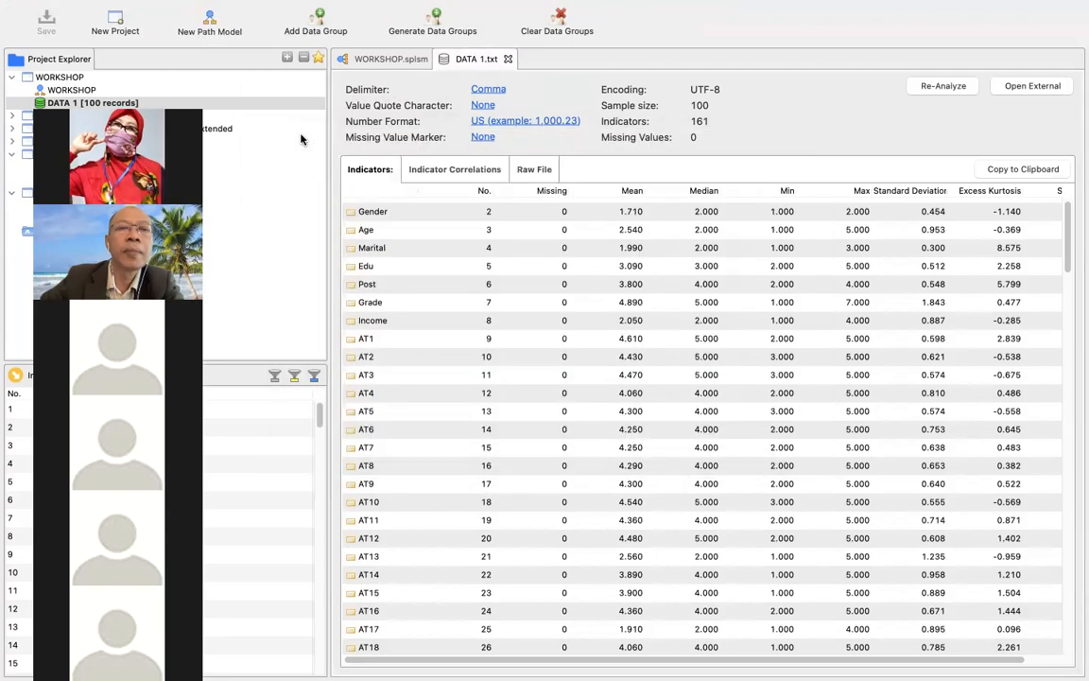
Place four latent variables on the WORKSHOP path model canvas: two on the left, one at the lower right and one at the upper right.
{"action": "left_click", "coordinate": [396, 62]}
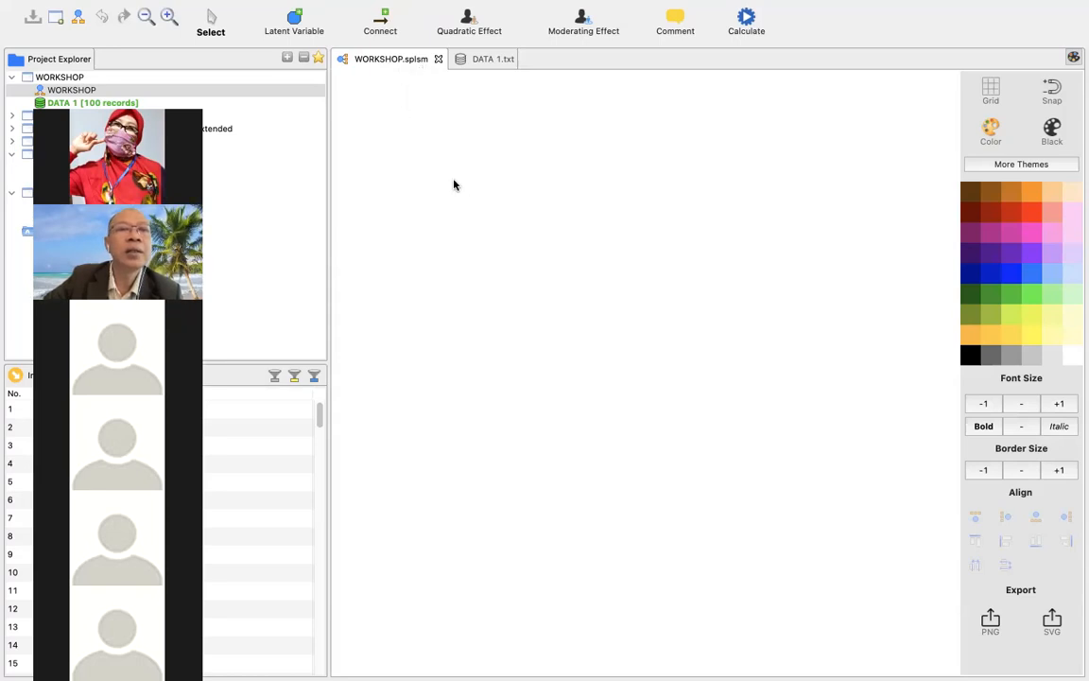
{"action": "left_click", "coordinate": [296, 23]}
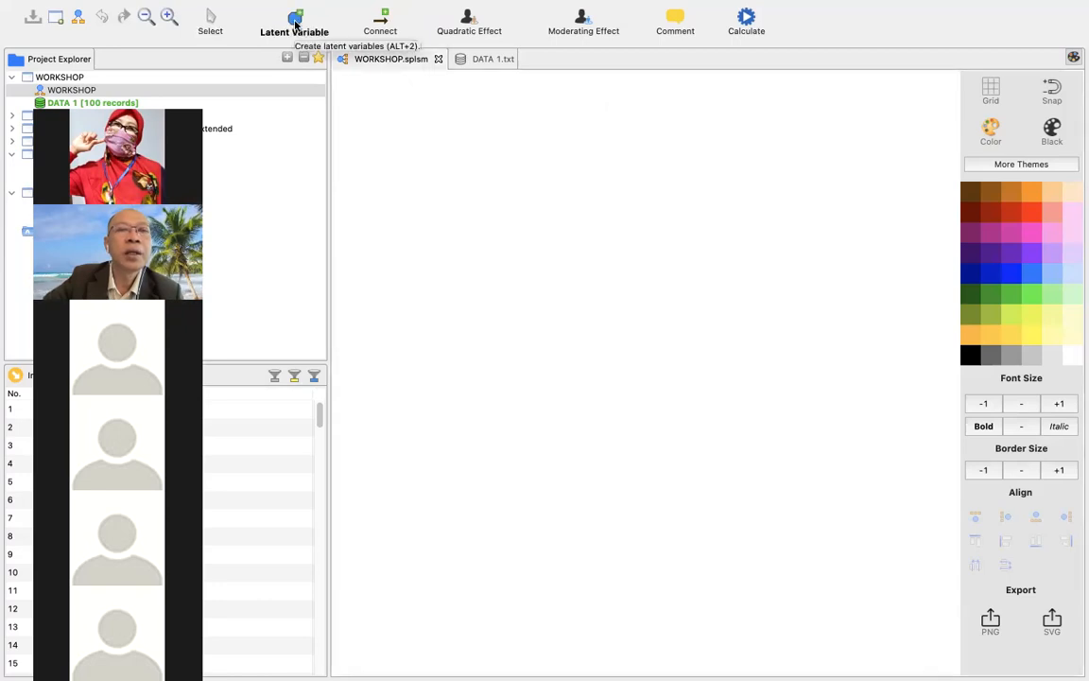
{"action": "left_click", "coordinate": [417, 208]}
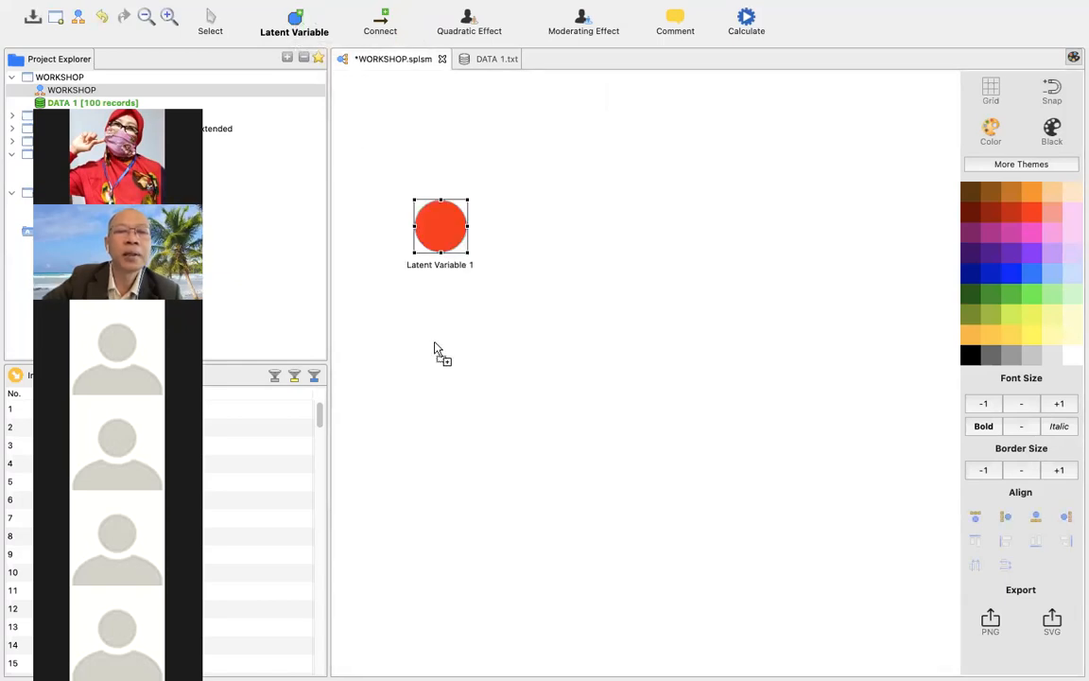
{"action": "left_click", "coordinate": [435, 378]}
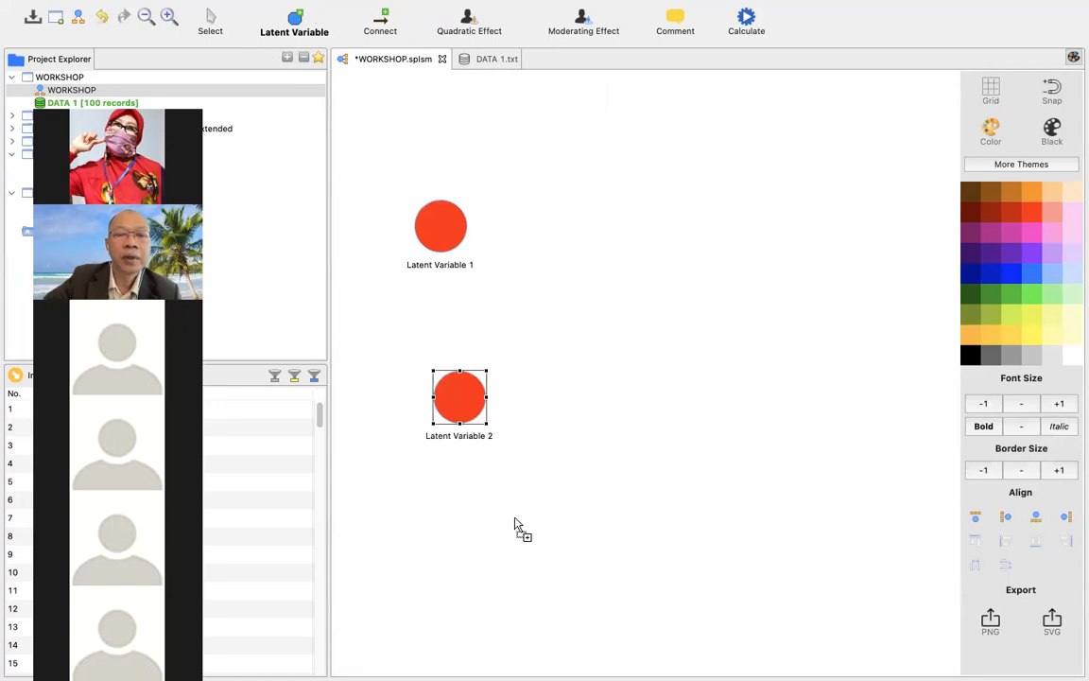
{"action": "left_click", "coordinate": [681, 517]}
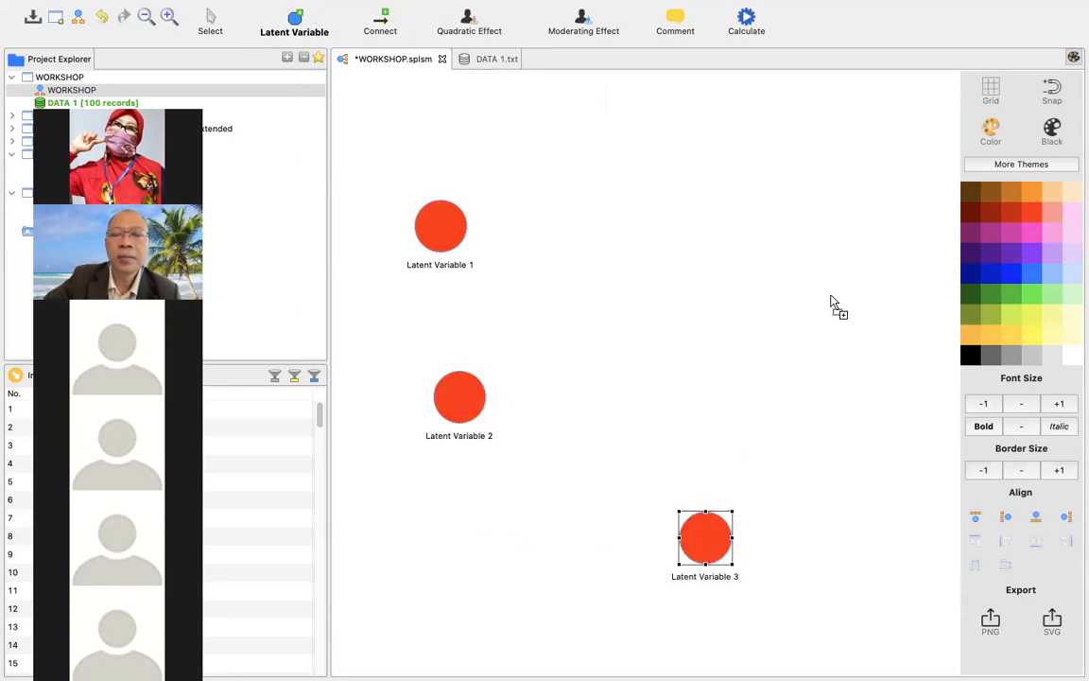
{"action": "left_click", "coordinate": [771, 249]}
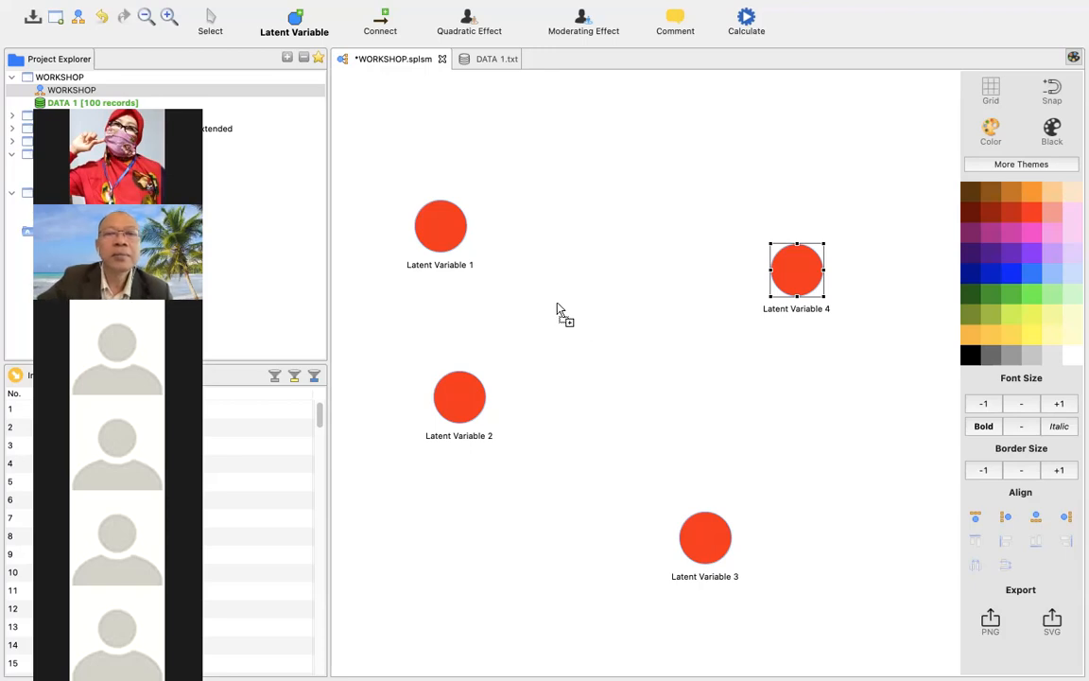
Rename Latent Variable 4 to Attitude, for both the model and the reports.
{"action": "right_click", "coordinate": [449, 238]}
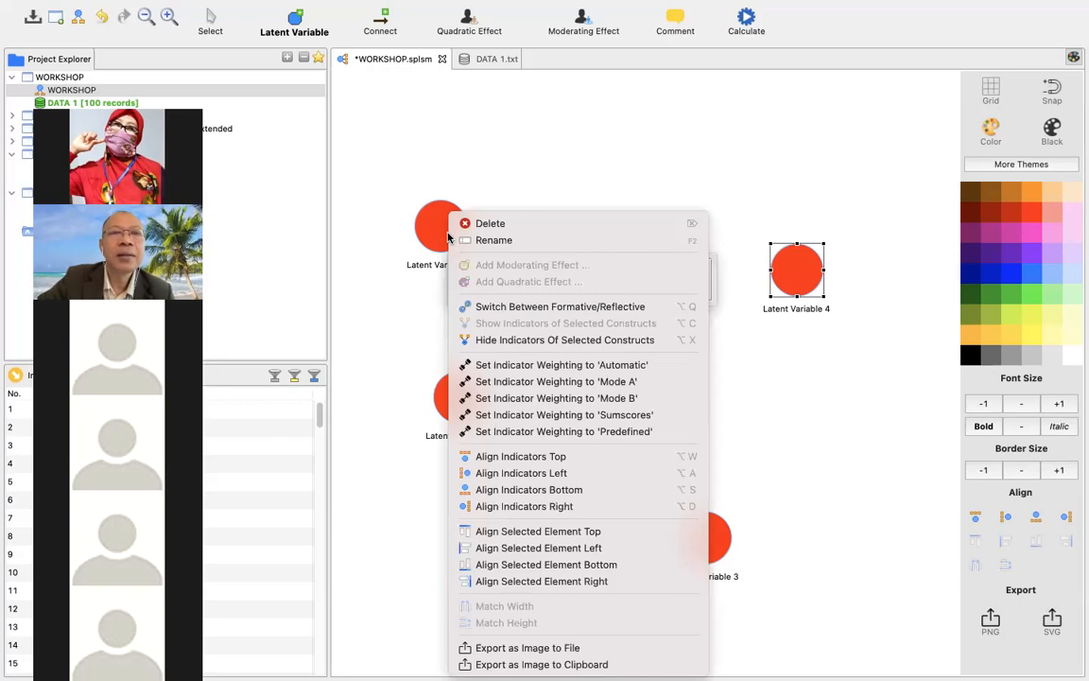
{"action": "key", "text": "Escape"}
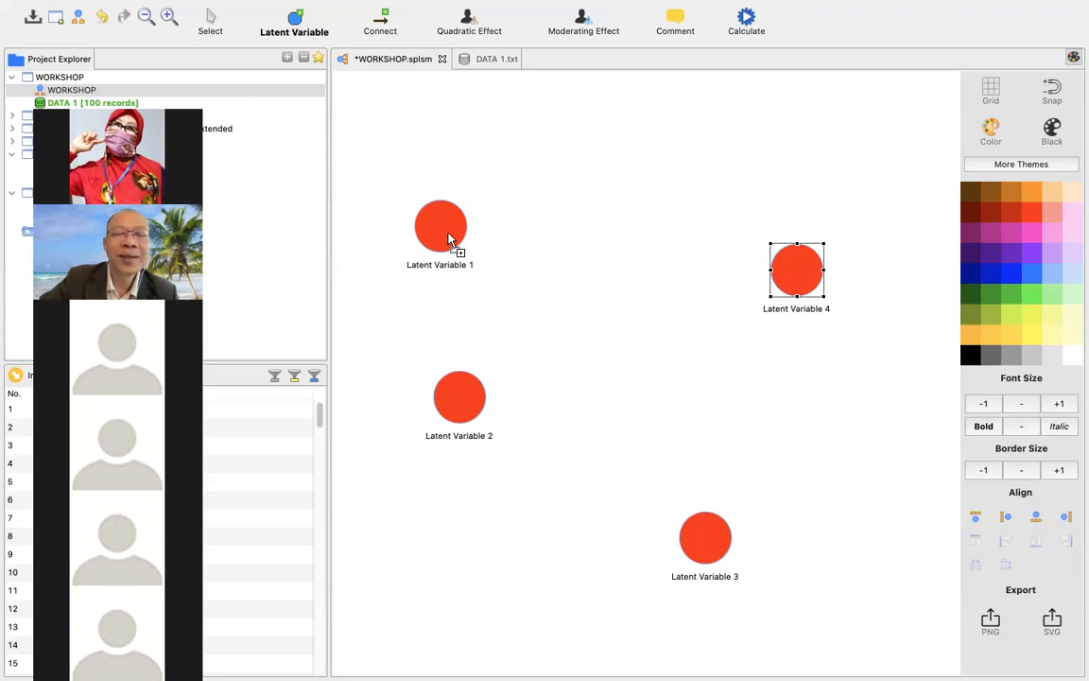
{"action": "right_click", "coordinate": [449, 238]}
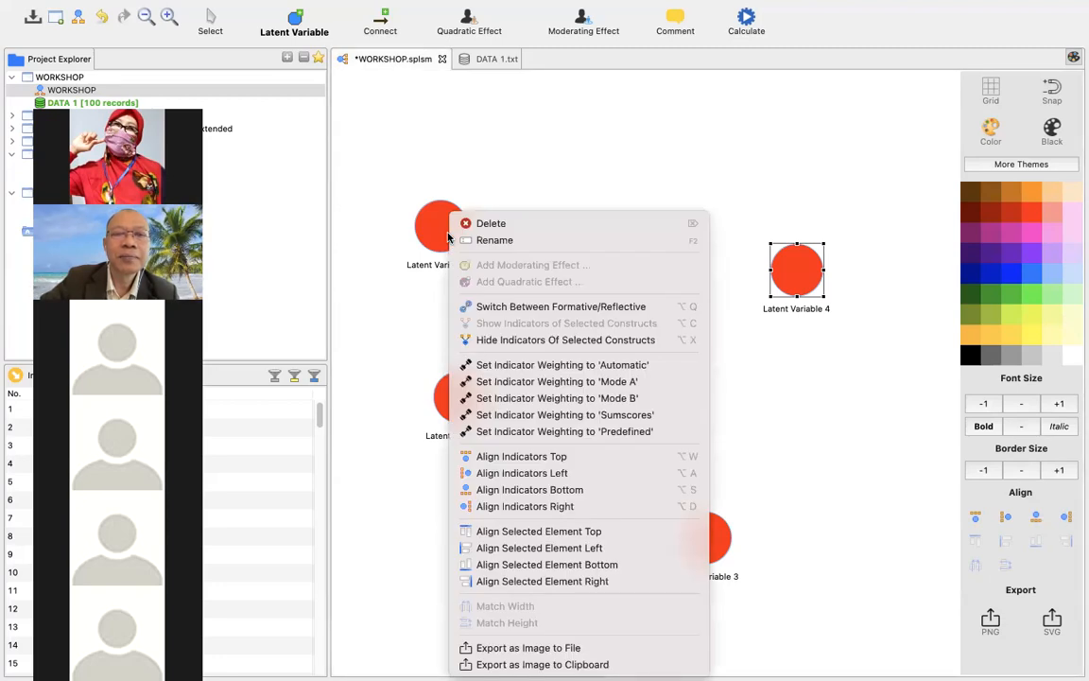
{"action": "left_click", "coordinate": [470, 239]}
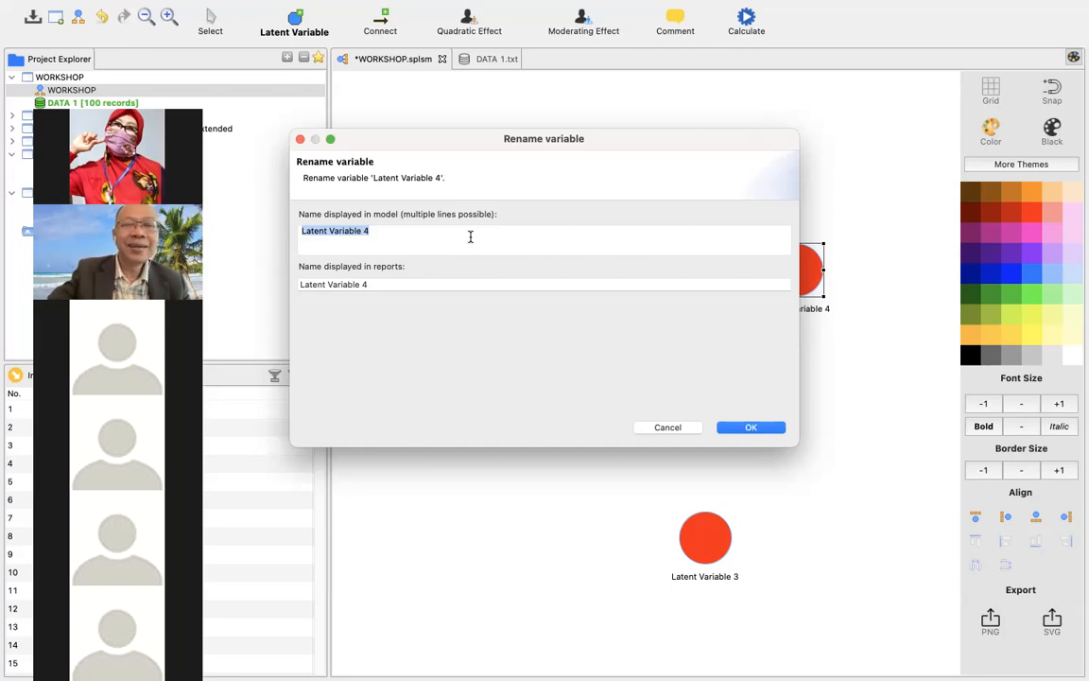
{"action": "left_click", "coordinate": [408, 233]}
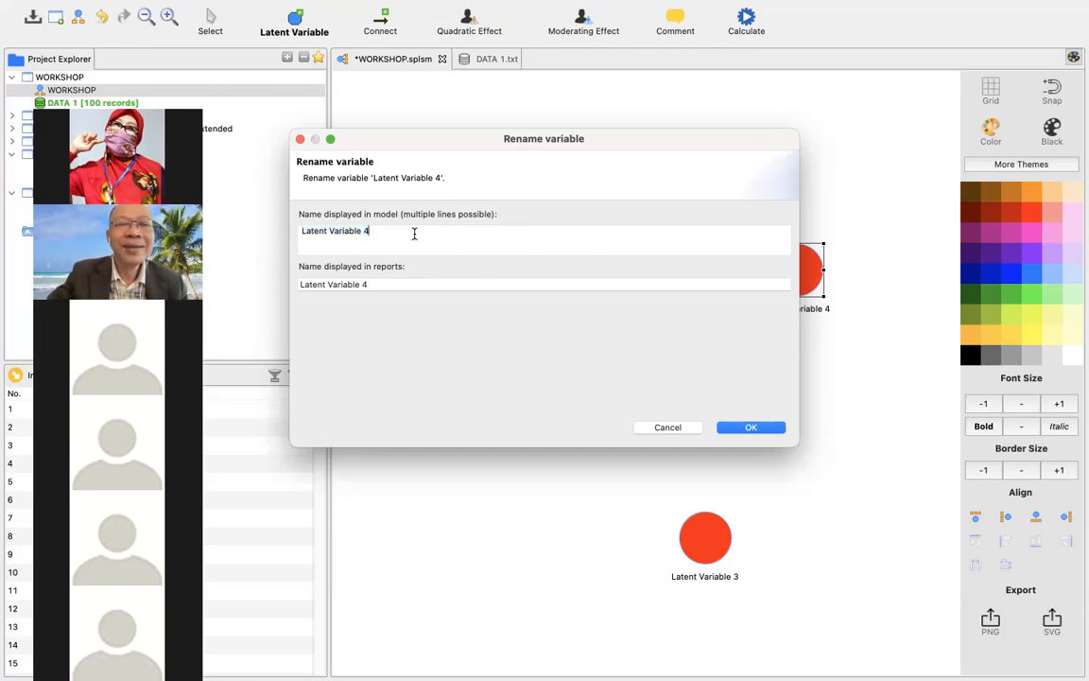
{"action": "left_click_drag", "start_coordinate": [408, 233], "coordinate": [300, 214]}
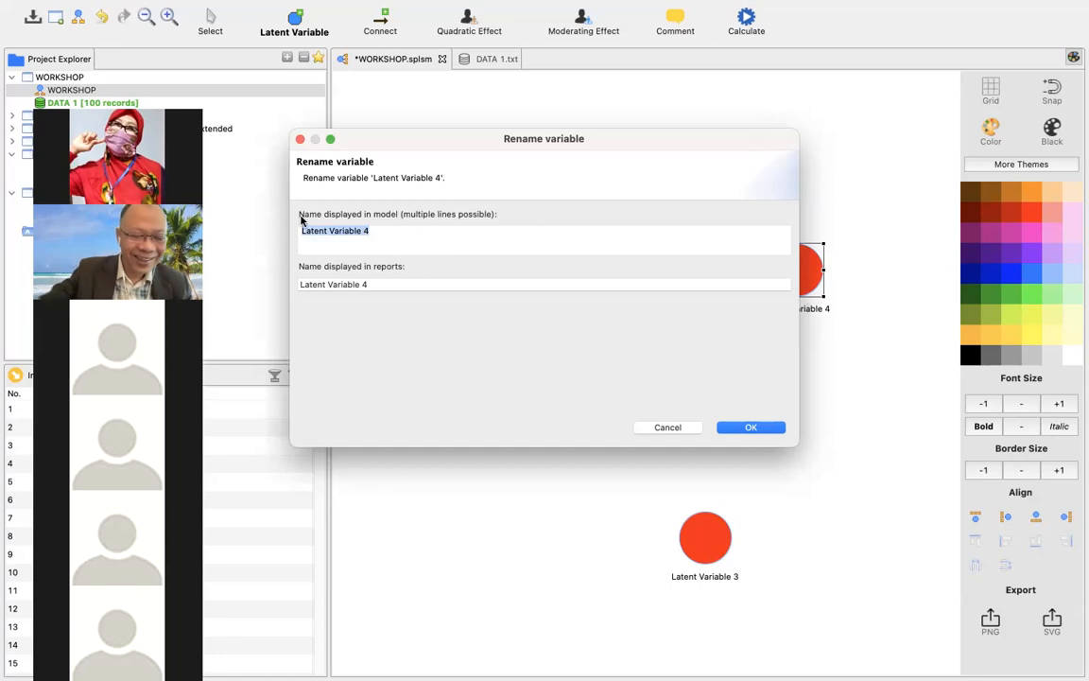
{"action": "type", "text": "ATTI"}
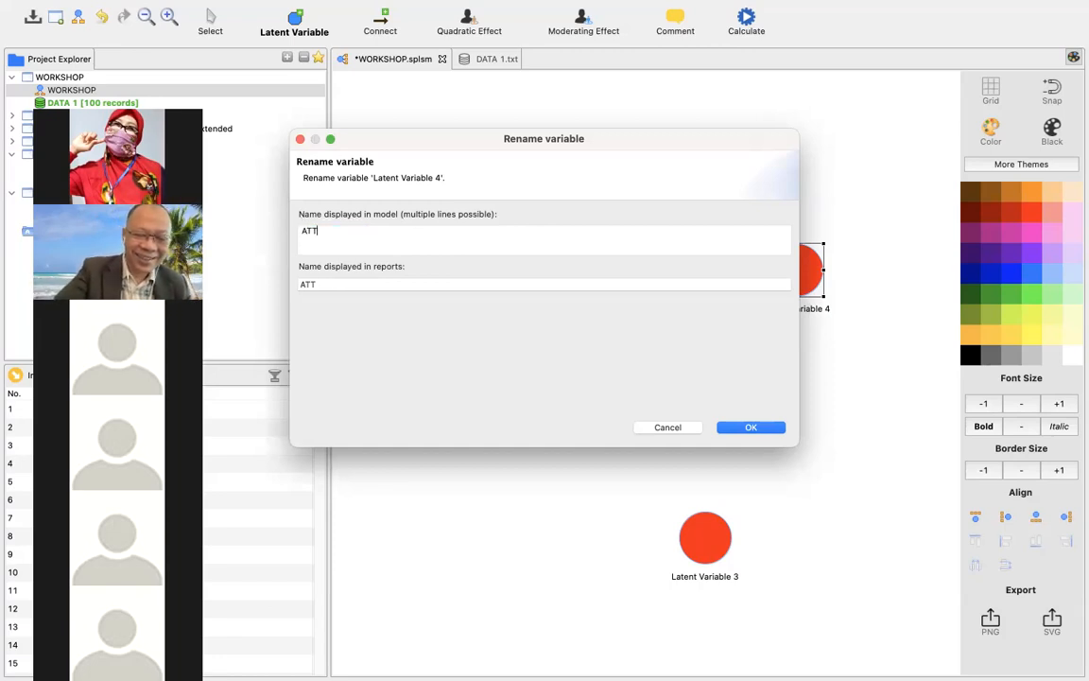
{"action": "type", "text": "TUDE"}
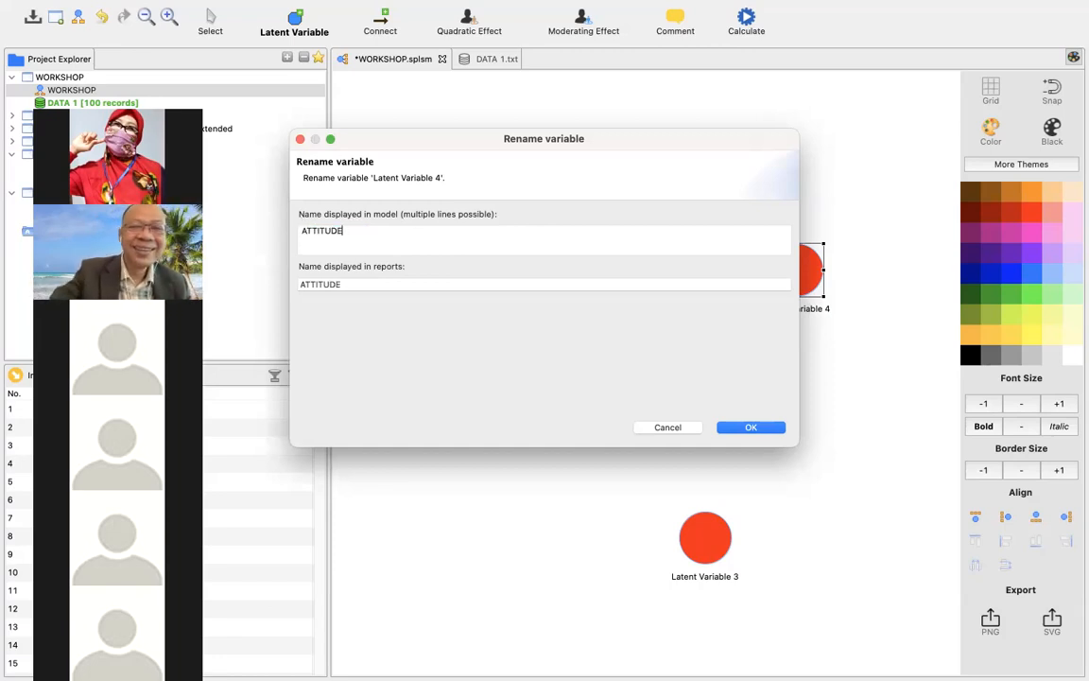
{"action": "key", "text": "BackSpace"}
{"action": "key", "text": "BackSpace"}
{"action": "key", "text": "BackSpace"}
{"action": "key", "text": "BackSpace"}
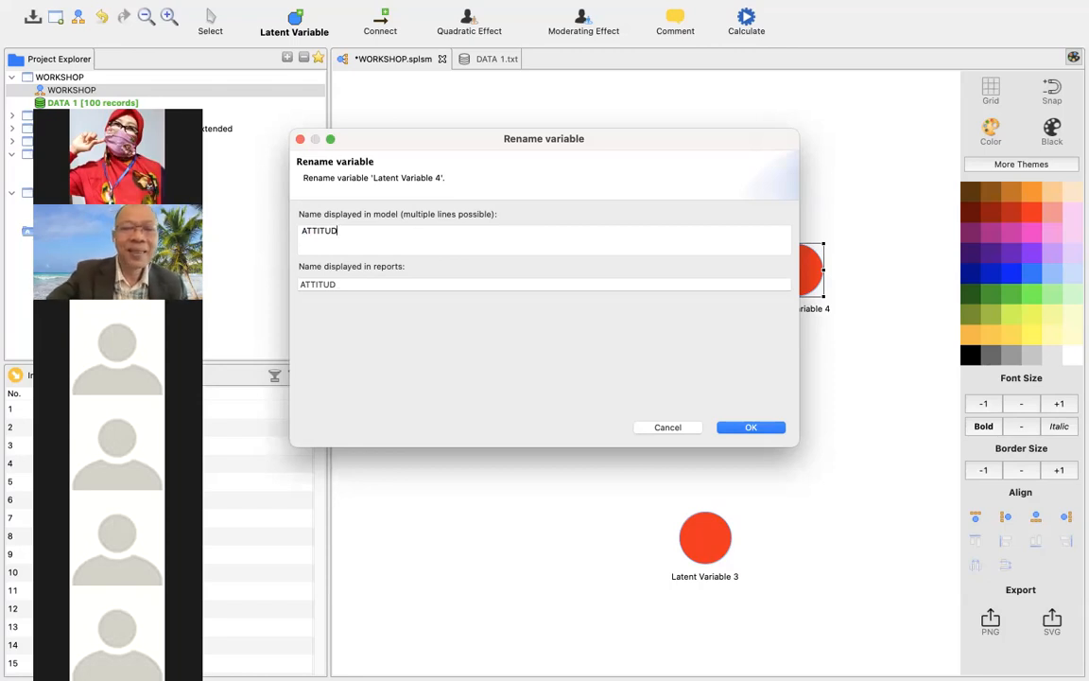
{"action": "key", "text": "BackSpace"}
{"action": "key", "text": "BackSpace"}
{"action": "key", "text": "BackSpace"}
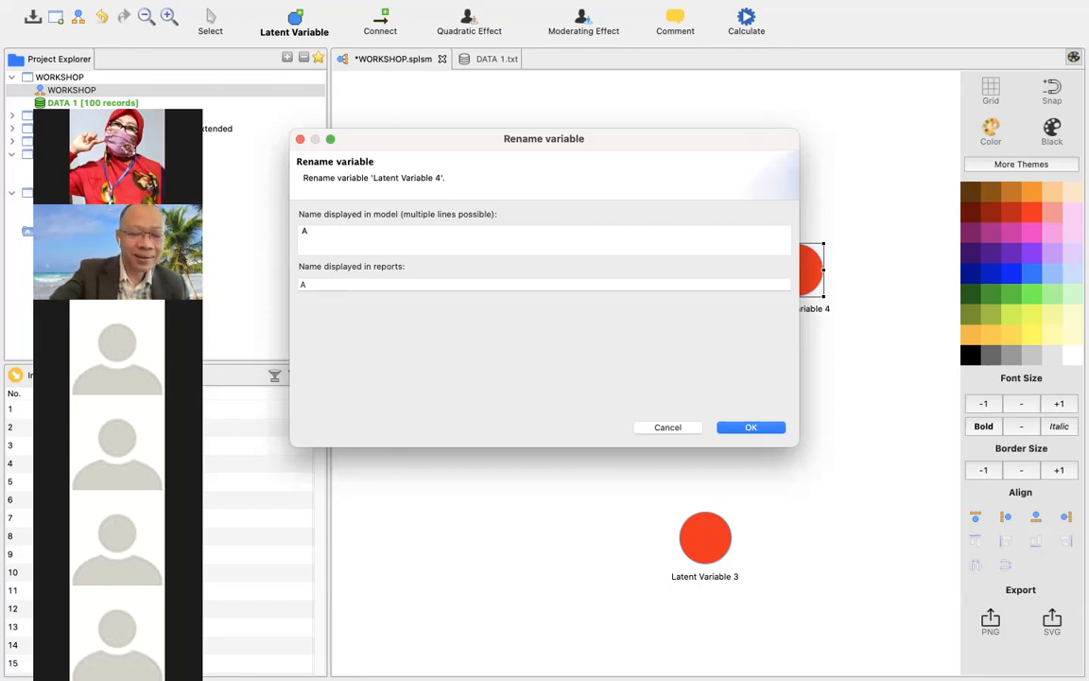
{"action": "type", "text": "ttitude"}
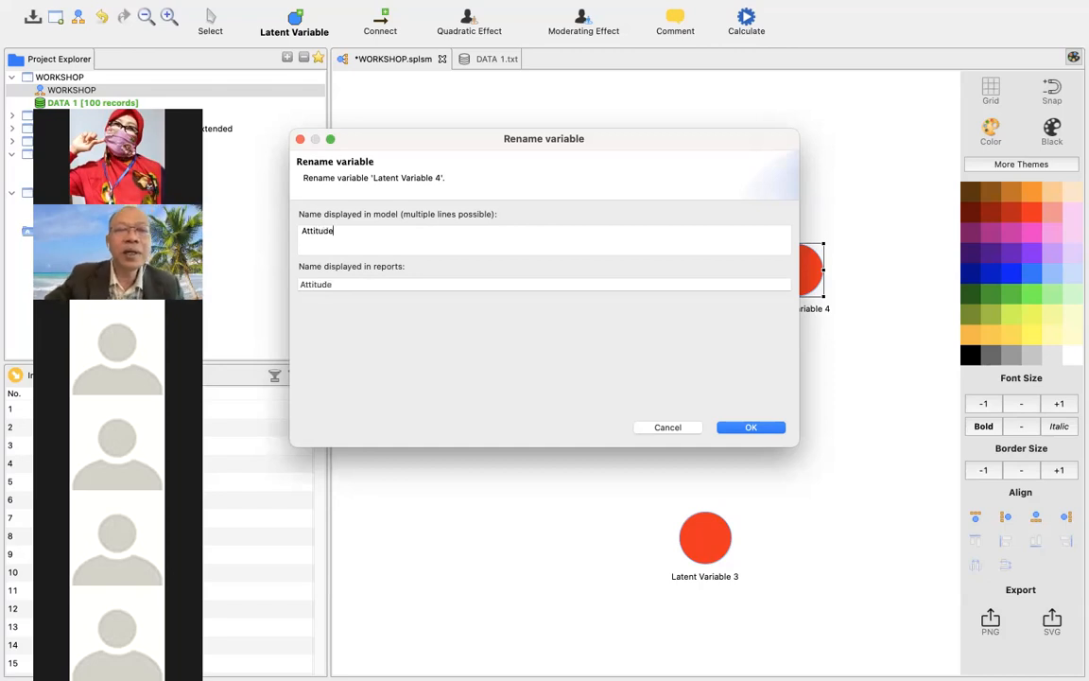
{"action": "left_click", "coordinate": [764, 428]}
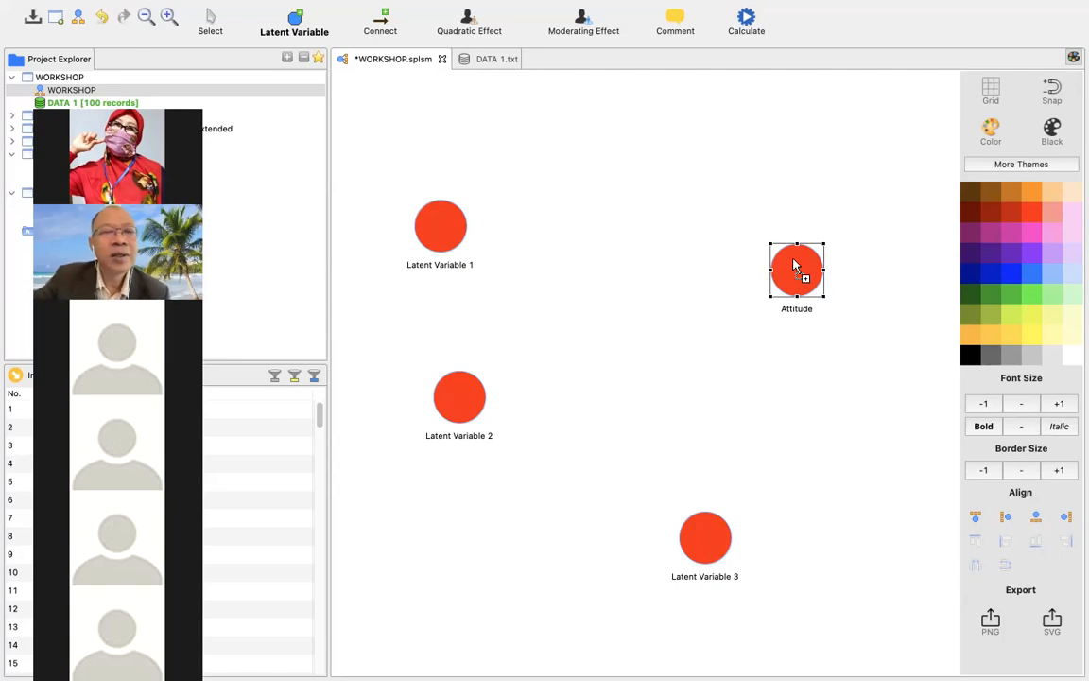
Rename Latent Variable 1 to Self-Efficacy, for both the model and the reports.
{"action": "mouse_move", "coordinate": [796, 266]}
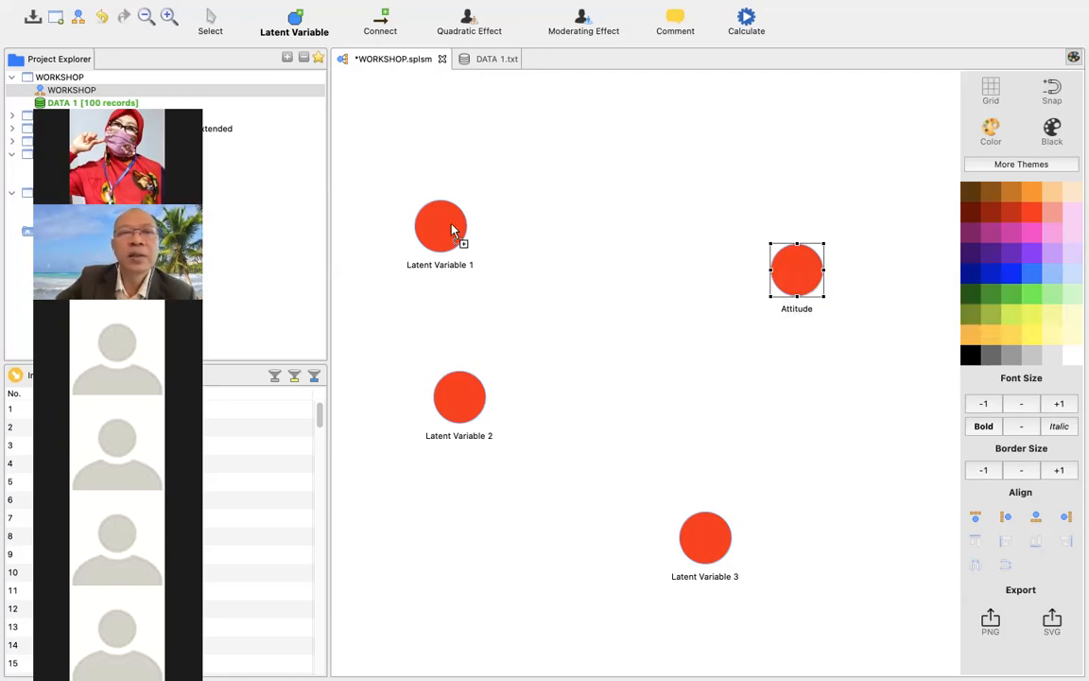
{"action": "left_click", "coordinate": [212, 17]}
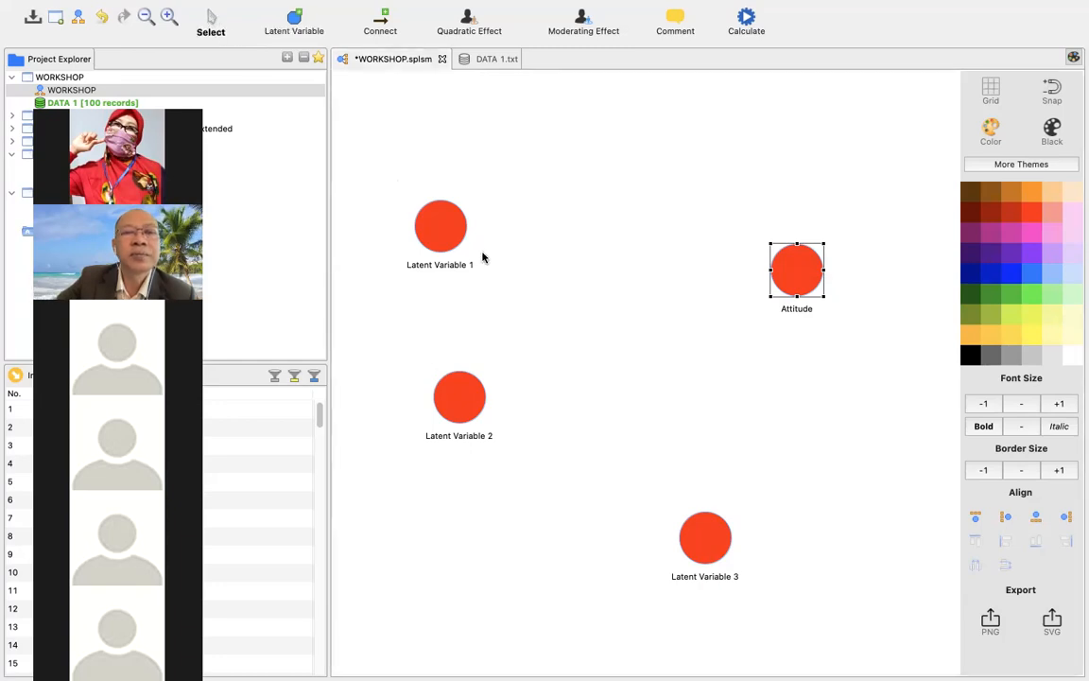
{"action": "left_click", "coordinate": [433, 224]}
{"action": "right_click", "coordinate": [433, 224]}
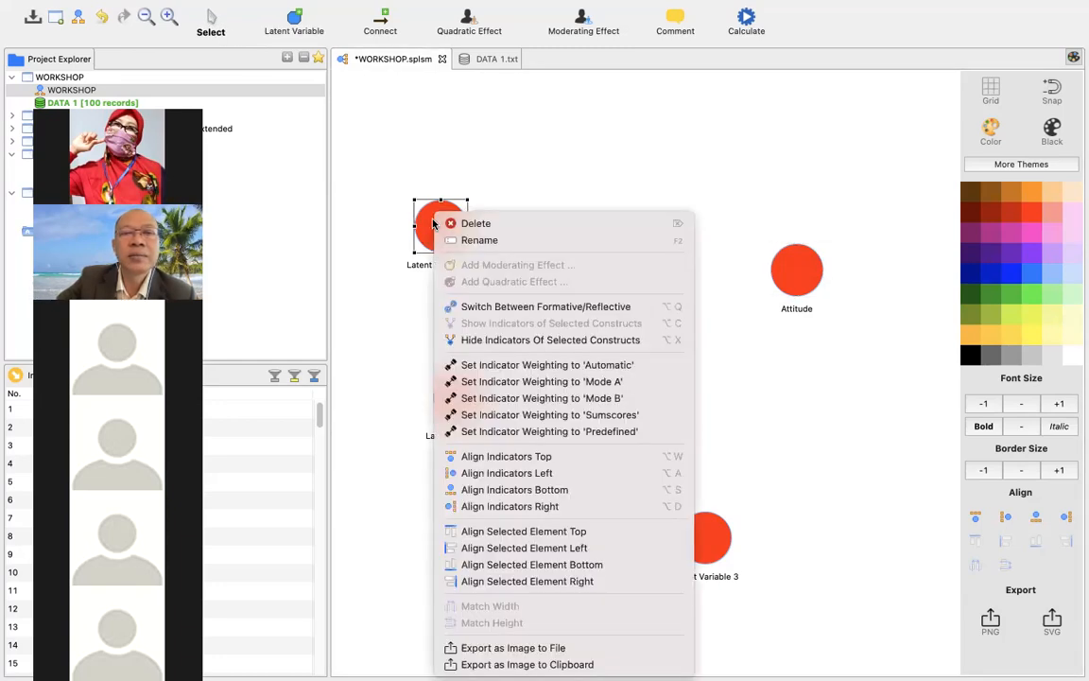
{"action": "left_click", "coordinate": [463, 241]}
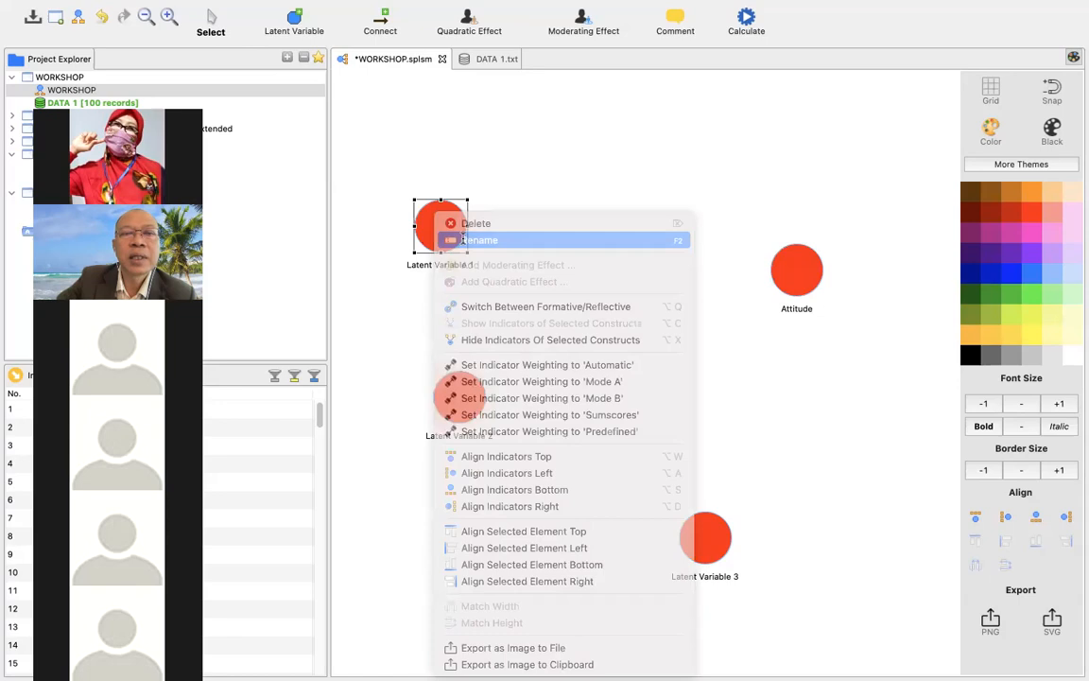
{"action": "left_click", "coordinate": [462, 240]}
{"action": "left_click_drag", "start_coordinate": [392, 230], "coordinate": [289, 230]}
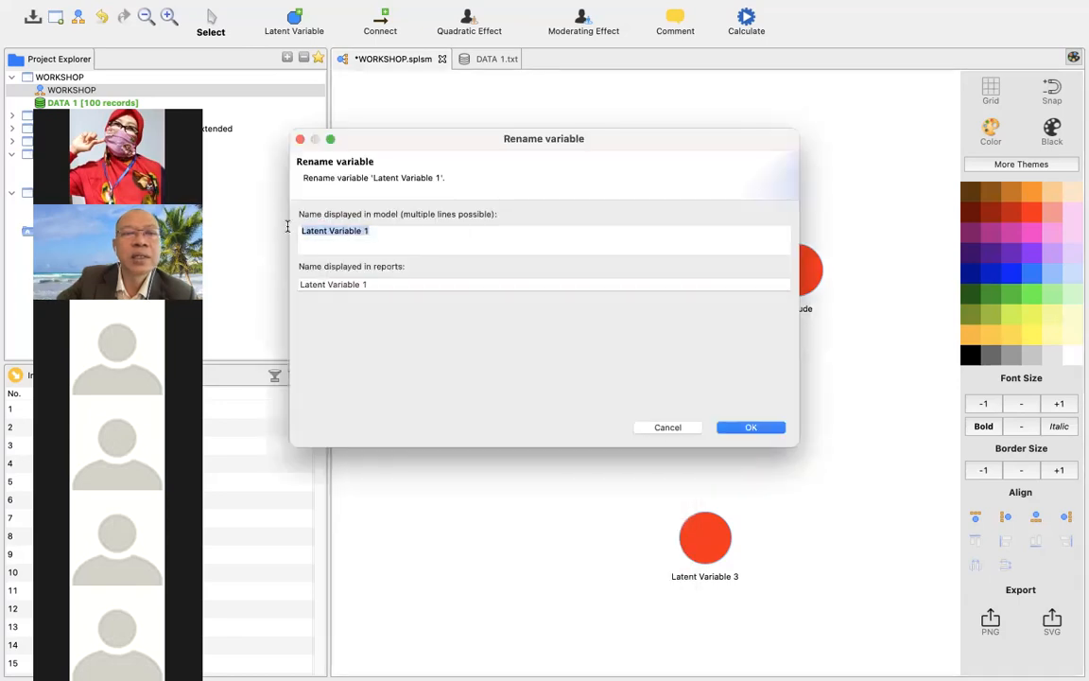
{"action": "type", "text": "S"}
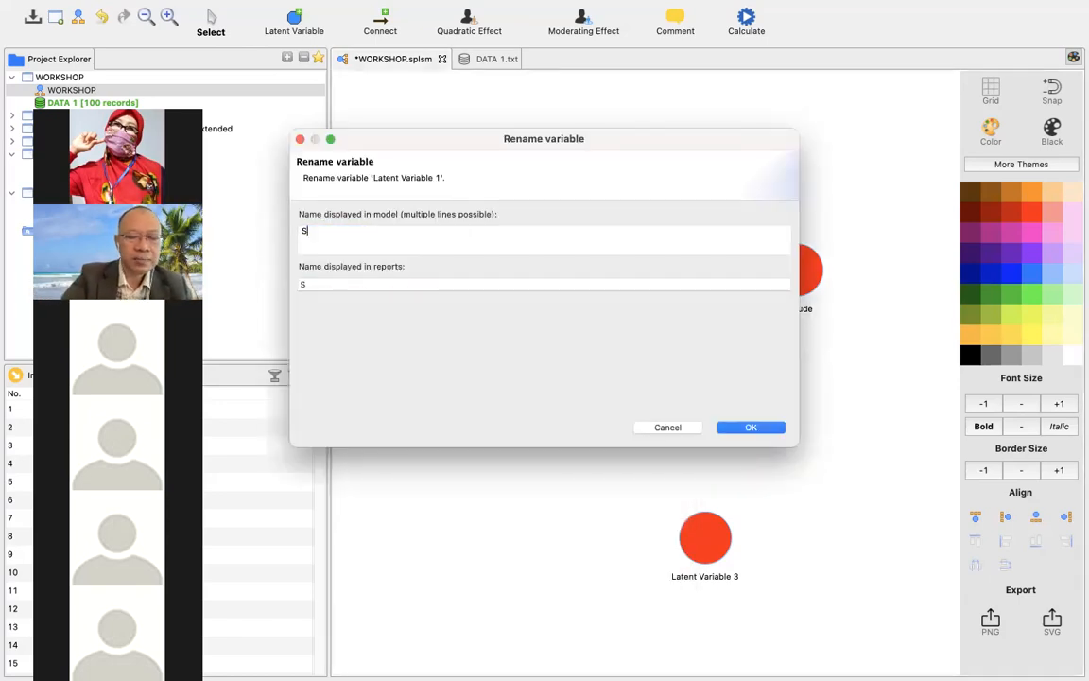
{"action": "type", "text": "elf"}
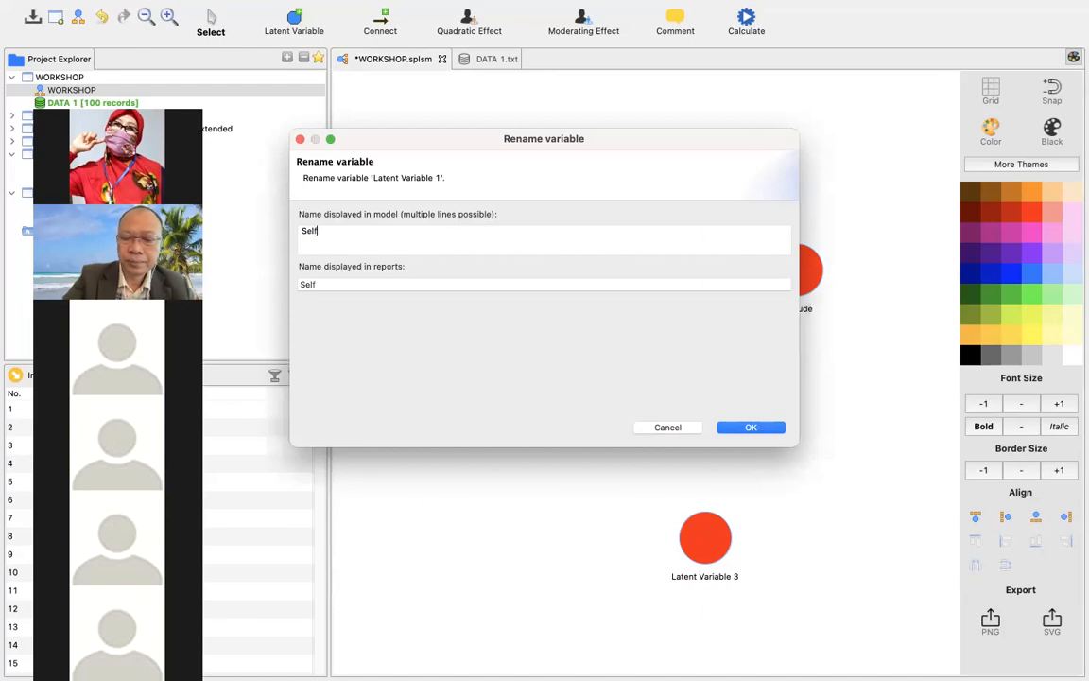
{"action": "type", "text": "-E"}
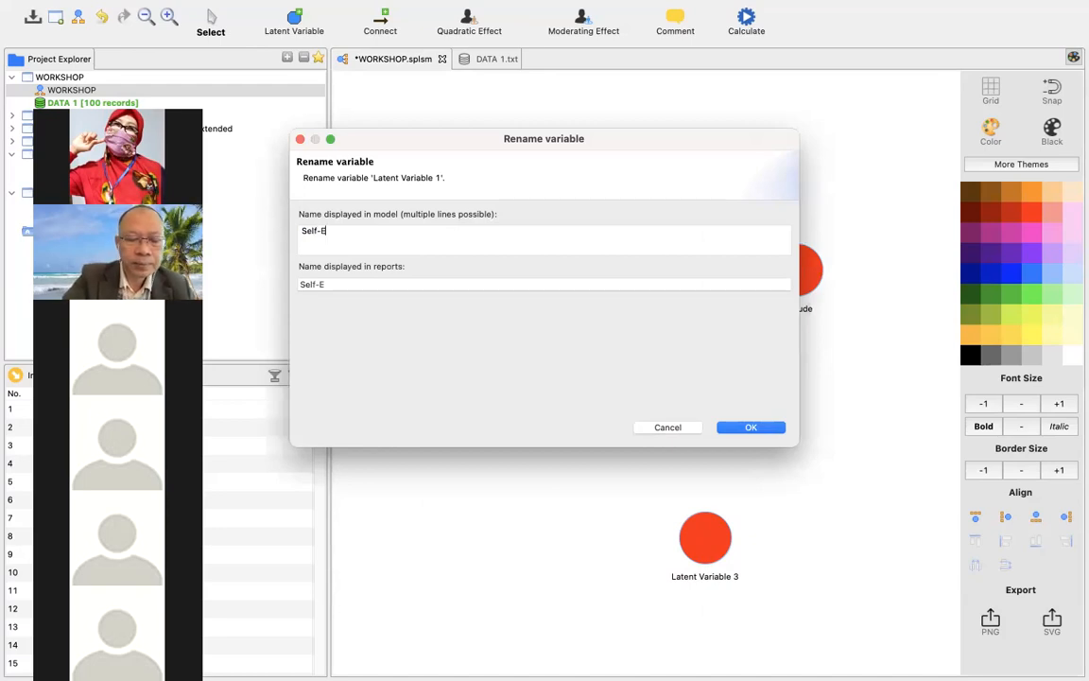
{"action": "type", "text": "fficacy"}
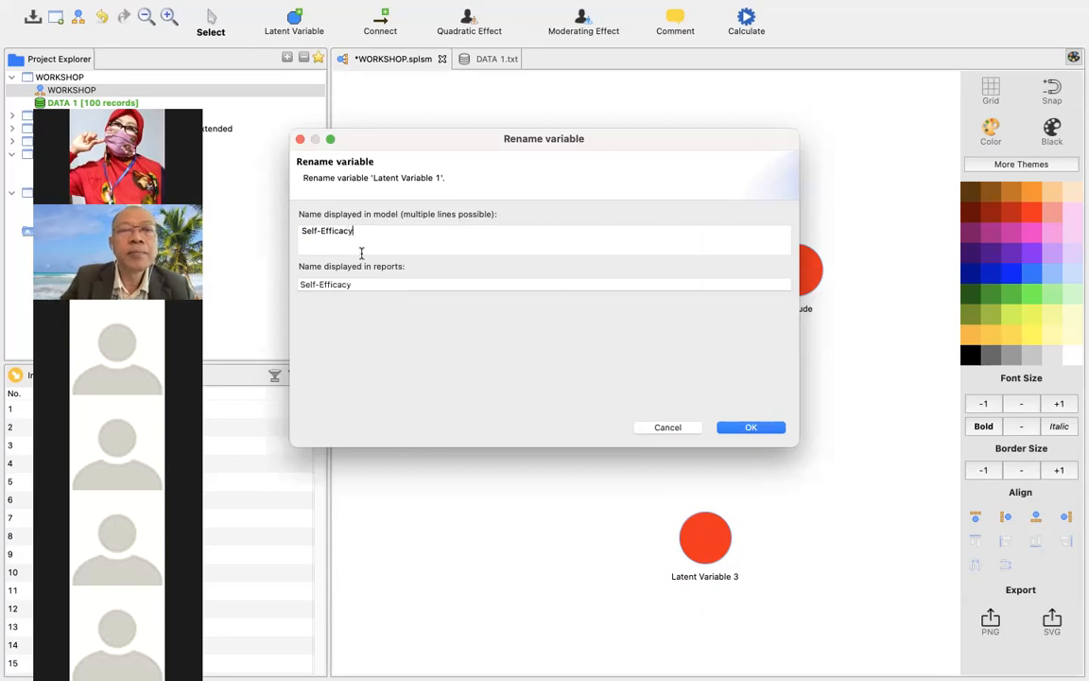
{"action": "left_click", "coordinate": [779, 430]}
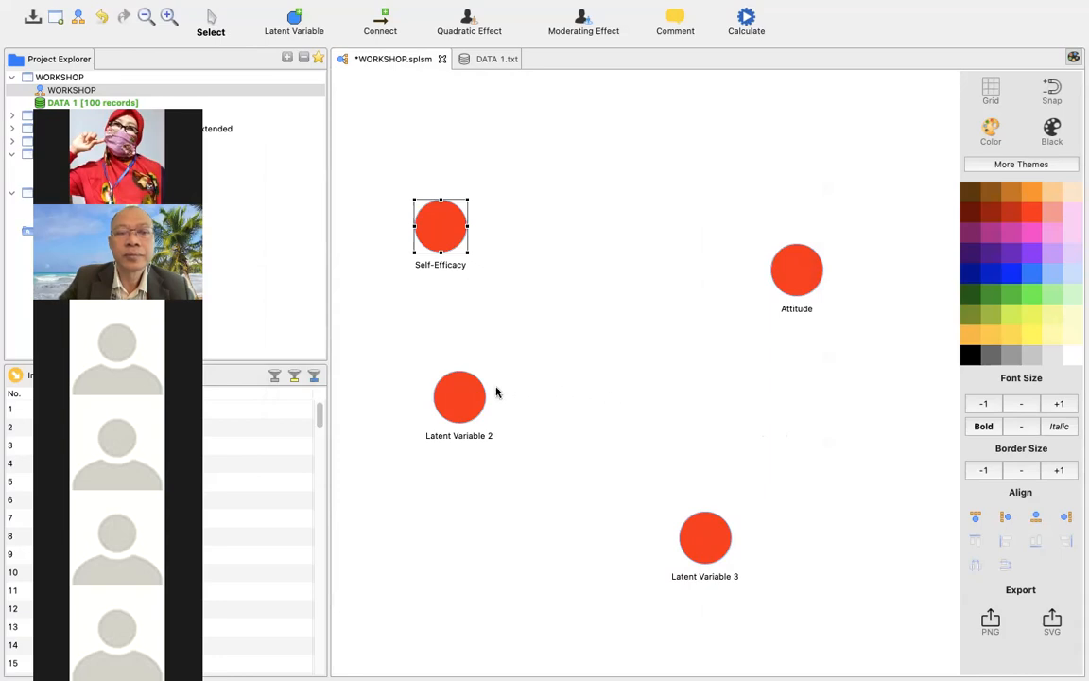
Rename Latent Variable 2 to Religiosity, for both the model and the reports.
{"action": "left_click", "coordinate": [468, 394]}
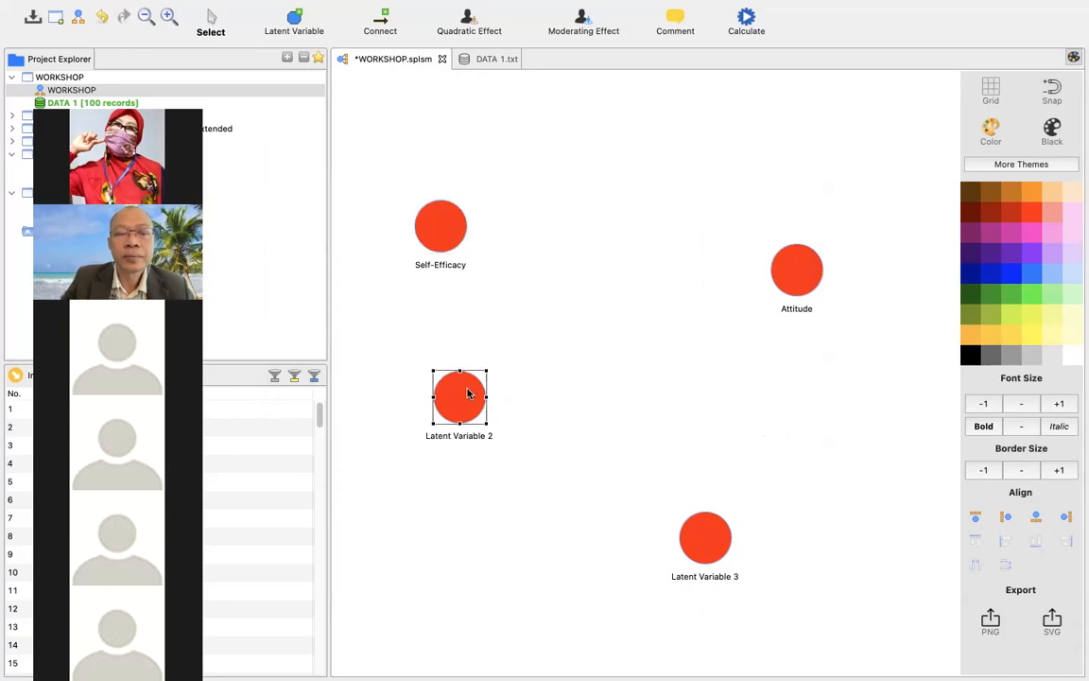
{"action": "right_click", "coordinate": [468, 393]}
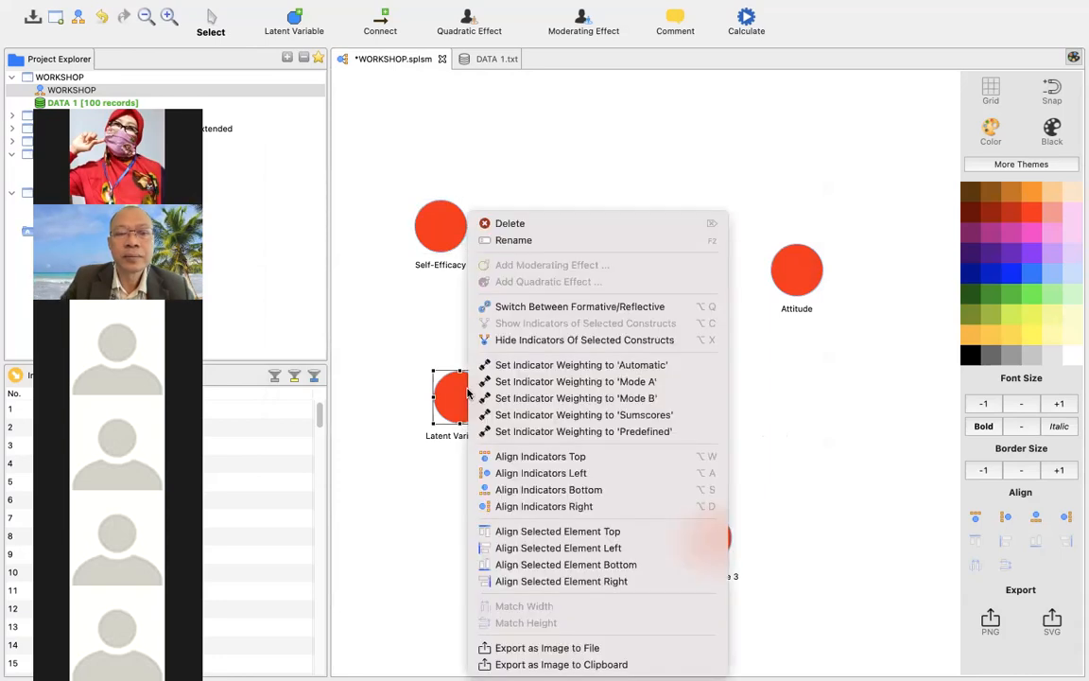
{"action": "left_click", "coordinate": [534, 242]}
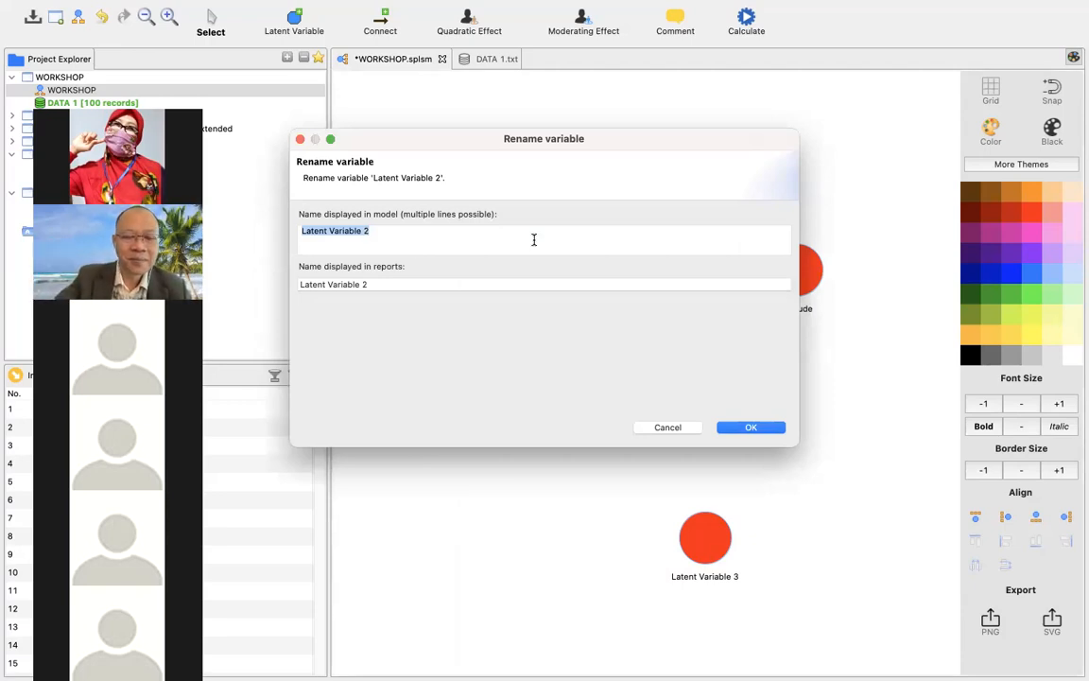
{"action": "type", "text": "Reli"}
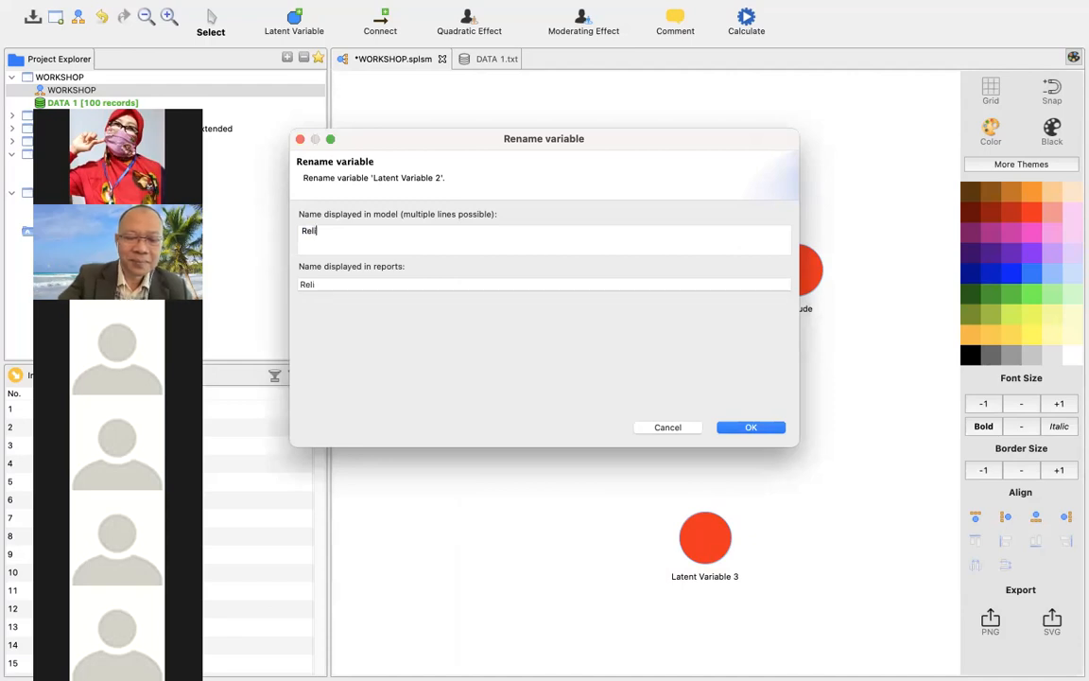
{"action": "type", "text": "giosity"}
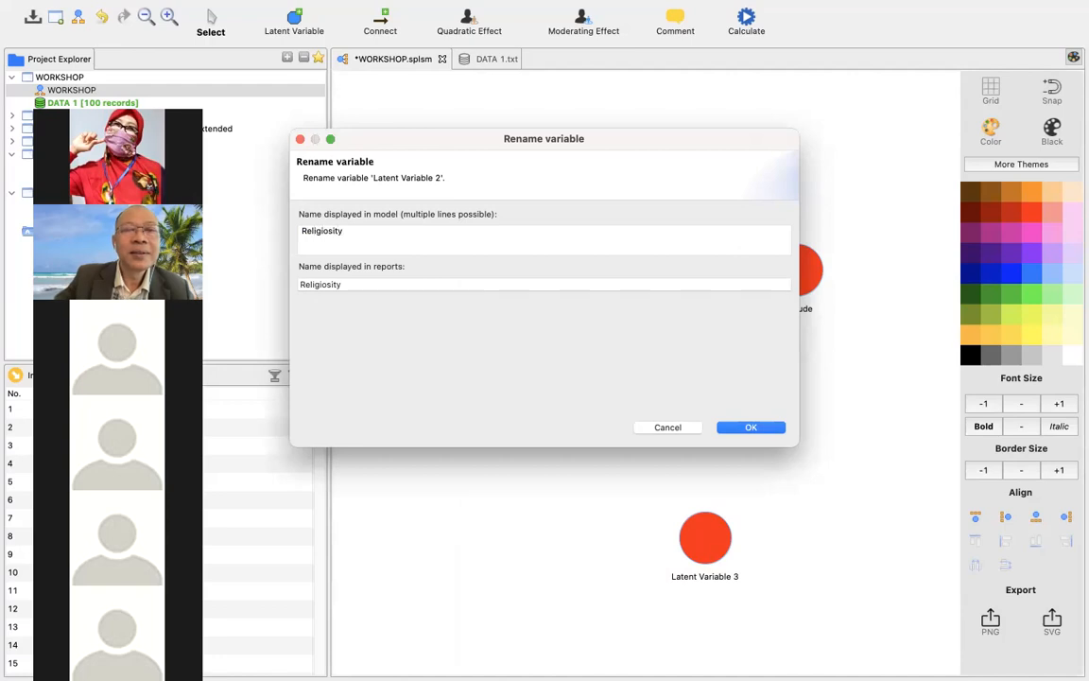
{"action": "left_click", "coordinate": [749, 428]}
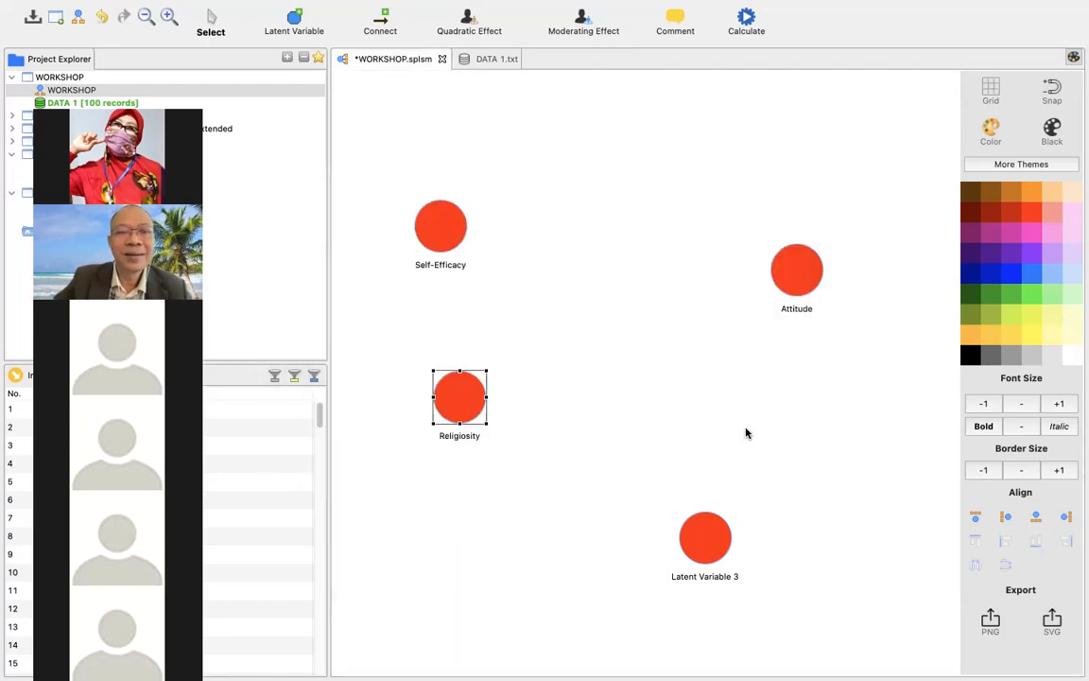
Move Latent Variable 3 up in the model and rename it Compliance Behavior, for both the model and the reports.
{"action": "left_click", "coordinate": [708, 527]}
{"action": "left_click_drag", "start_coordinate": [701, 446], "coordinate": [702, 445]}
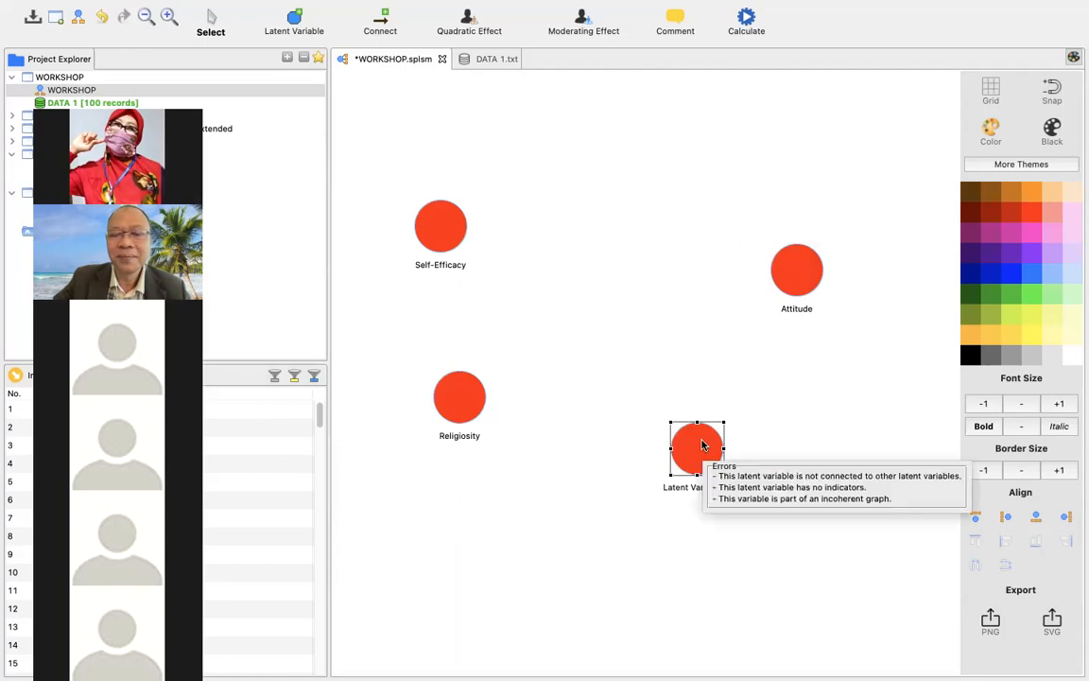
{"action": "right_click", "coordinate": [702, 446]}
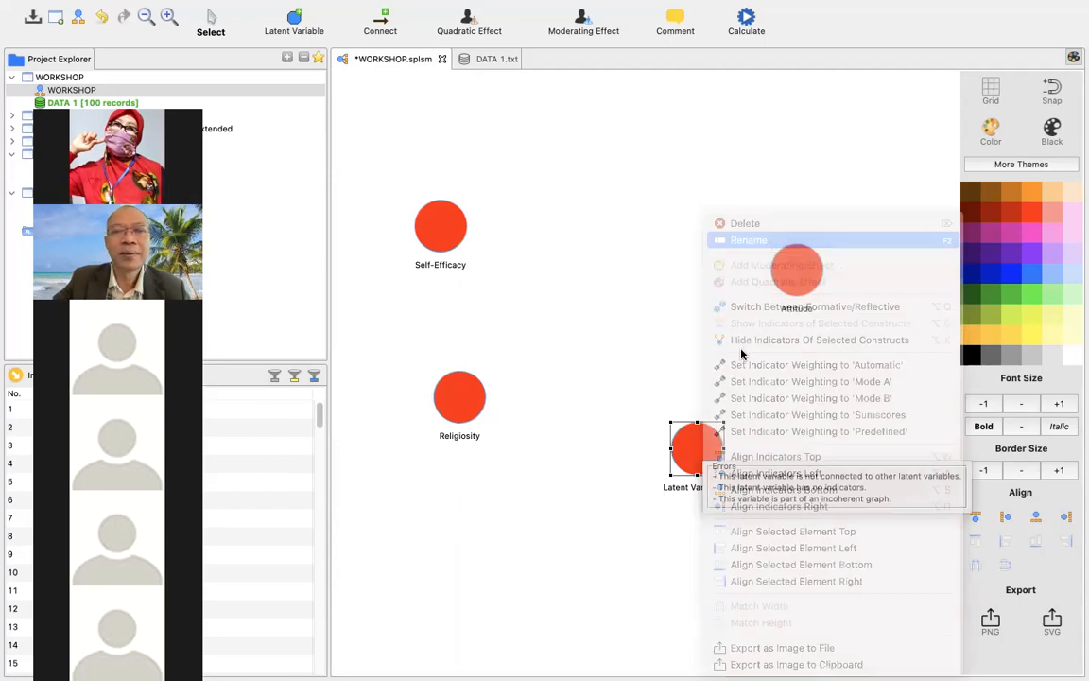
{"action": "type", "text": "C"}
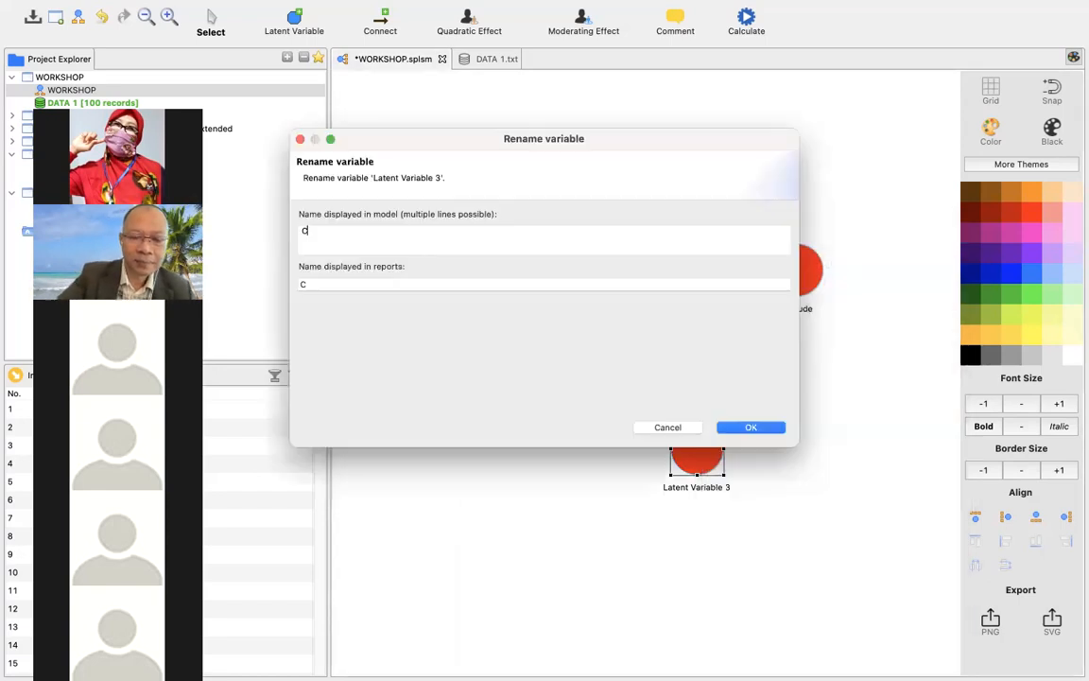
{"action": "type", "text": "omplian"}
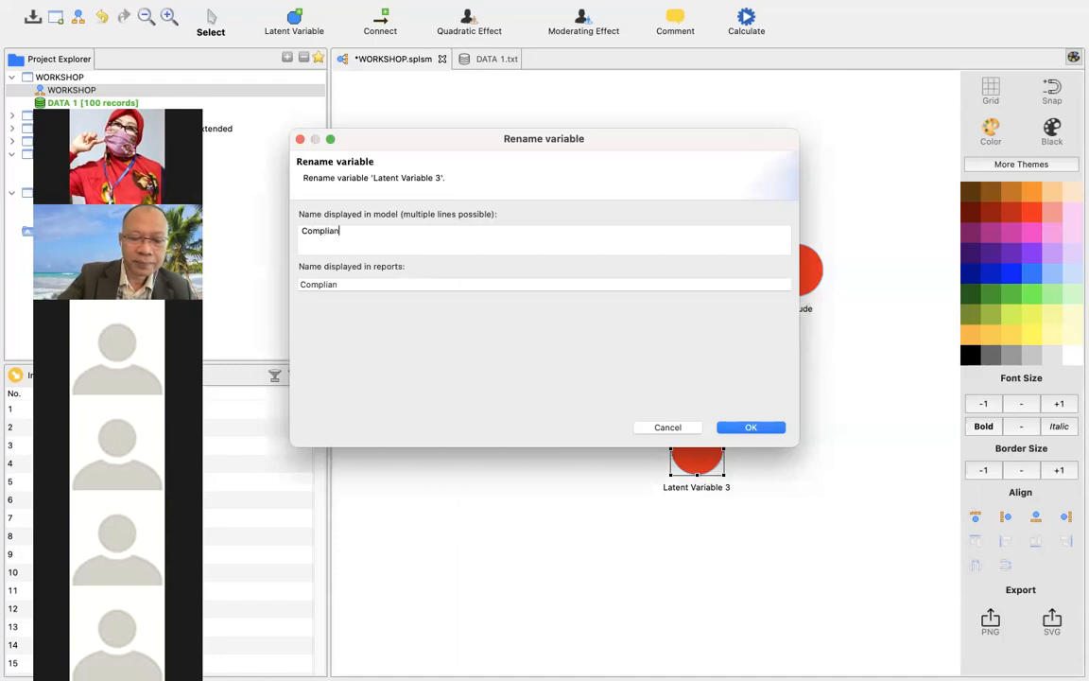
{"action": "type", "text": "ce Behavior"}
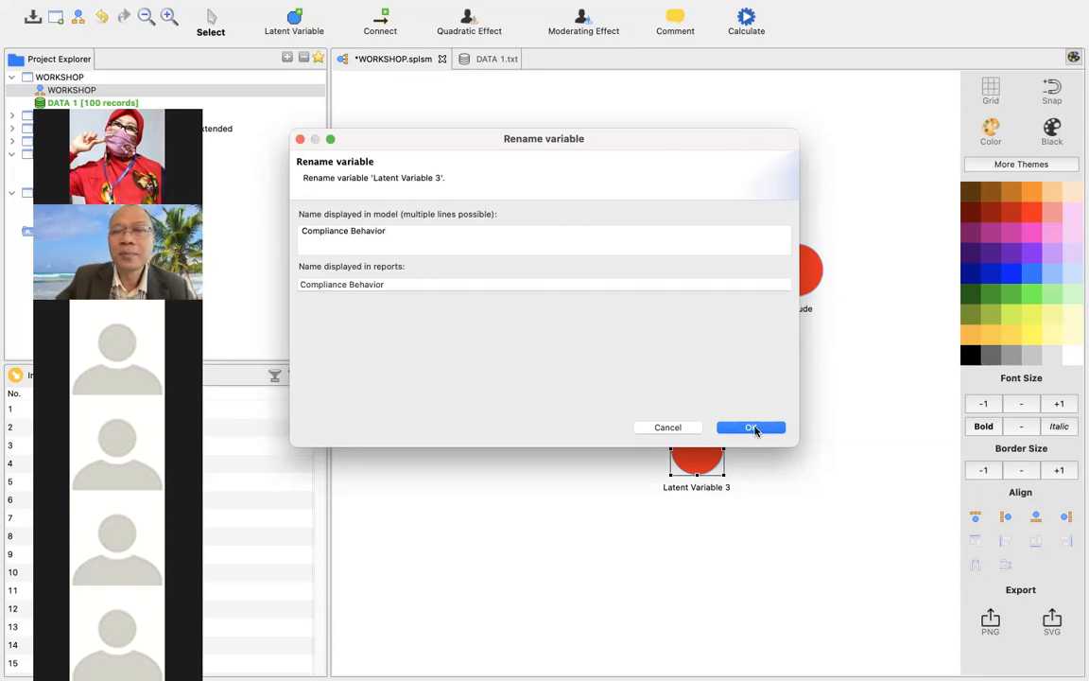
{"action": "left_click", "coordinate": [753, 429]}
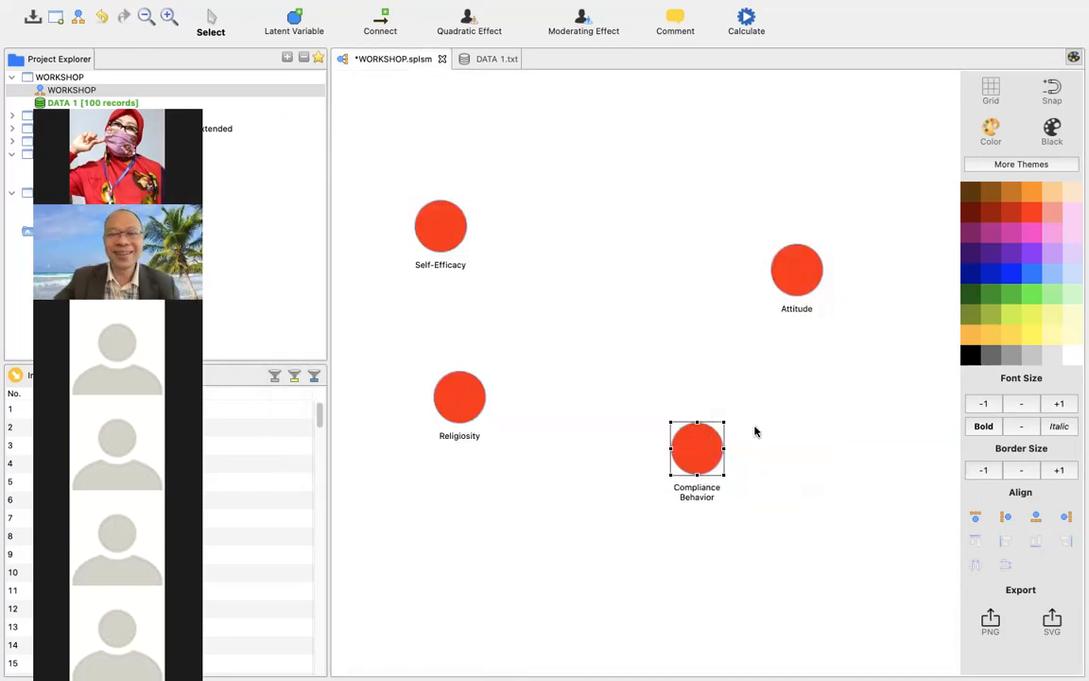
Rearrange the model with Self-Efficacy above Religiosity on the left side and Compliance Behavior above Attitude on the right side.
{"action": "left_click", "coordinate": [445, 214]}
{"action": "left_click_drag", "start_coordinate": [501, 196], "coordinate": [509, 180]}
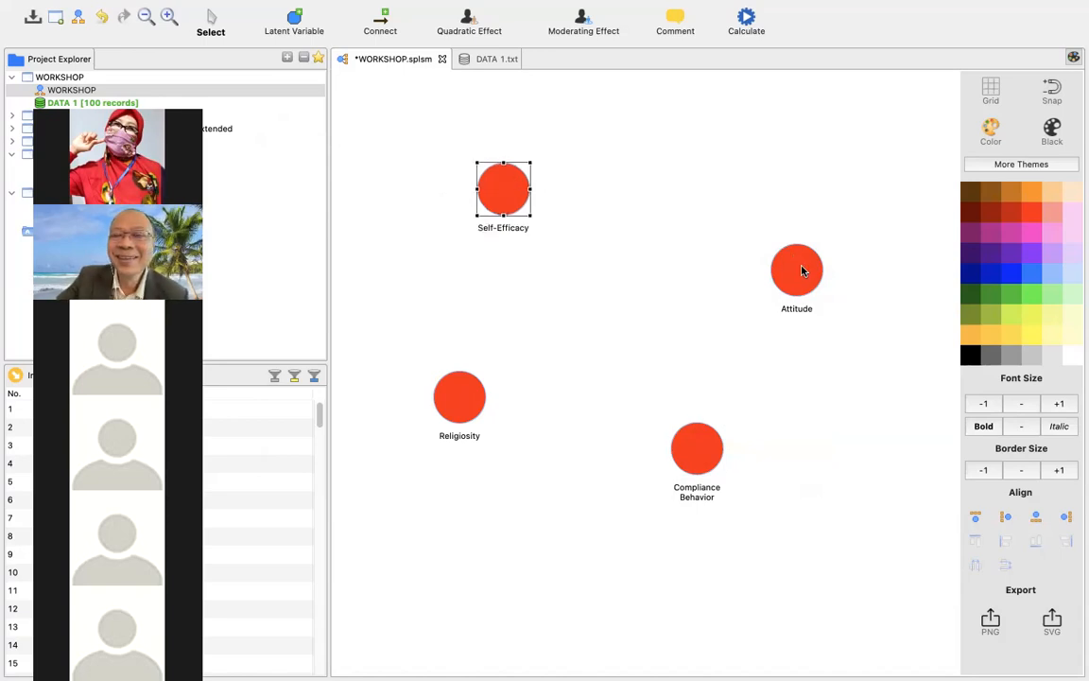
{"action": "mouse_move", "coordinate": [802, 272]}
{"action": "left_click_drag", "start_coordinate": [802, 272], "coordinate": [679, 288]}
{"action": "left_click_drag", "start_coordinate": [701, 452], "coordinate": [816, 164]}
{"action": "left_click", "coordinate": [677, 289]}
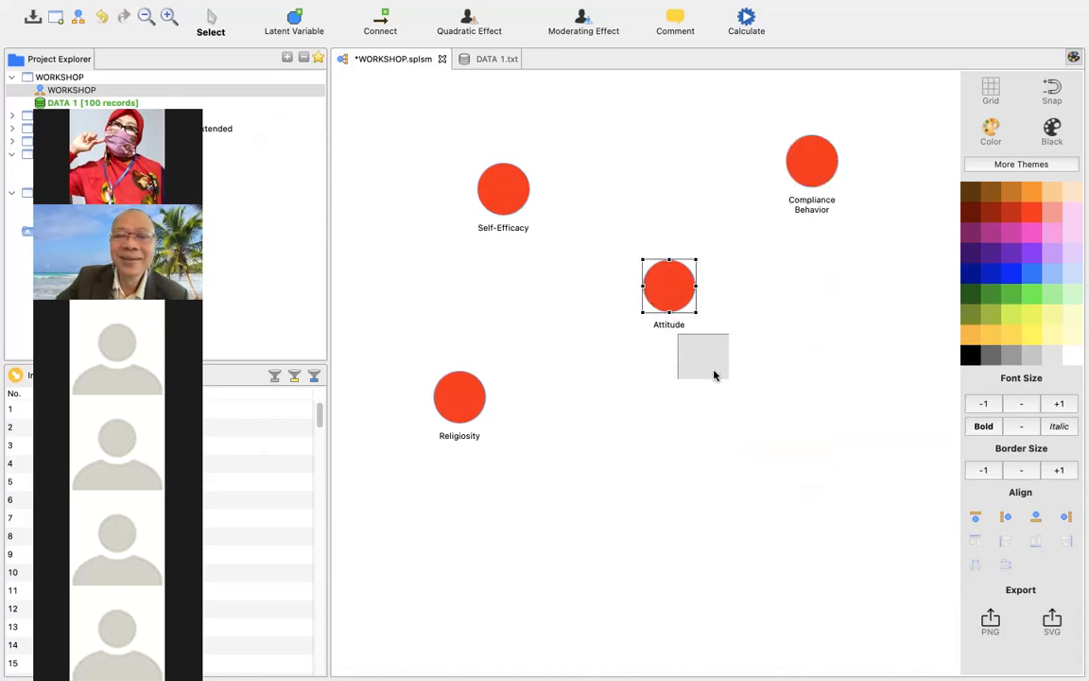
{"action": "left_click_drag", "start_coordinate": [716, 400], "coordinate": [717, 433]}
{"action": "left_click_drag", "start_coordinate": [472, 401], "coordinate": [527, 391]}
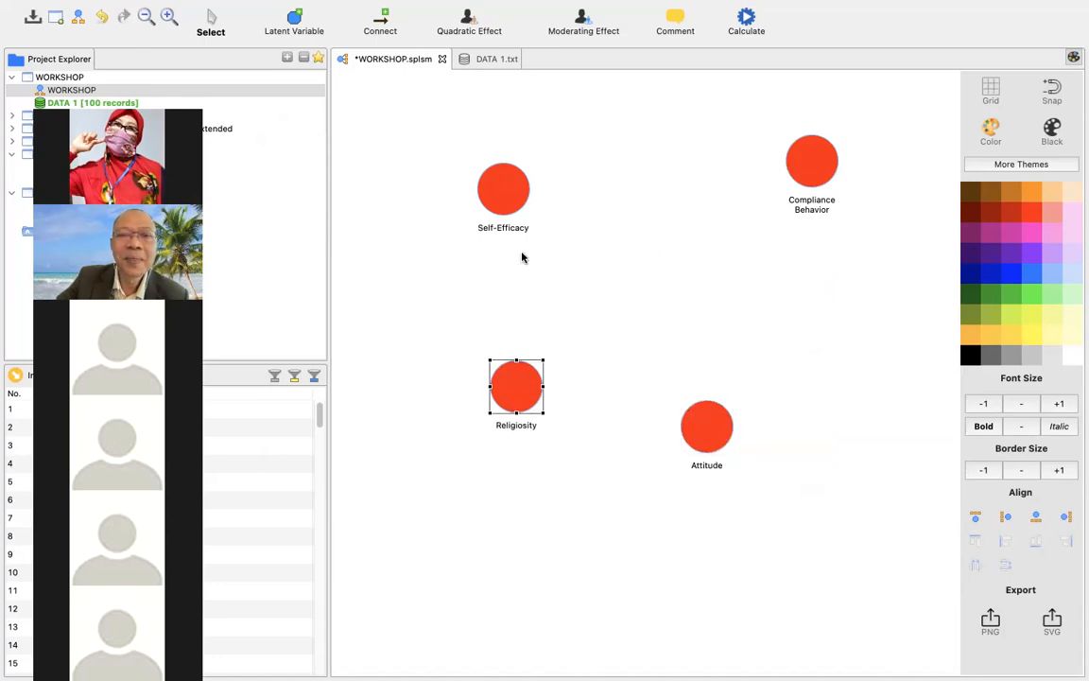
{"action": "left_click_drag", "start_coordinate": [503, 209], "coordinate": [505, 228]}
{"action": "left_click_drag", "start_coordinate": [811, 163], "coordinate": [793, 247]}
{"action": "left_click_drag", "start_coordinate": [716, 427], "coordinate": [757, 438]}
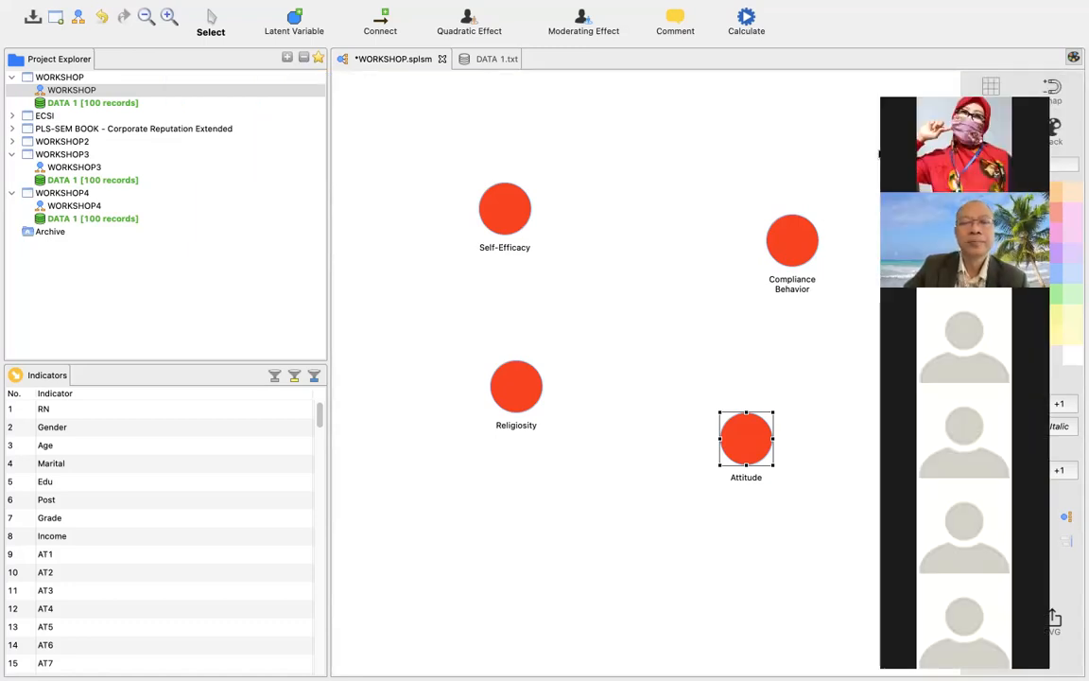
{"action": "left_click", "coordinate": [736, 179]}
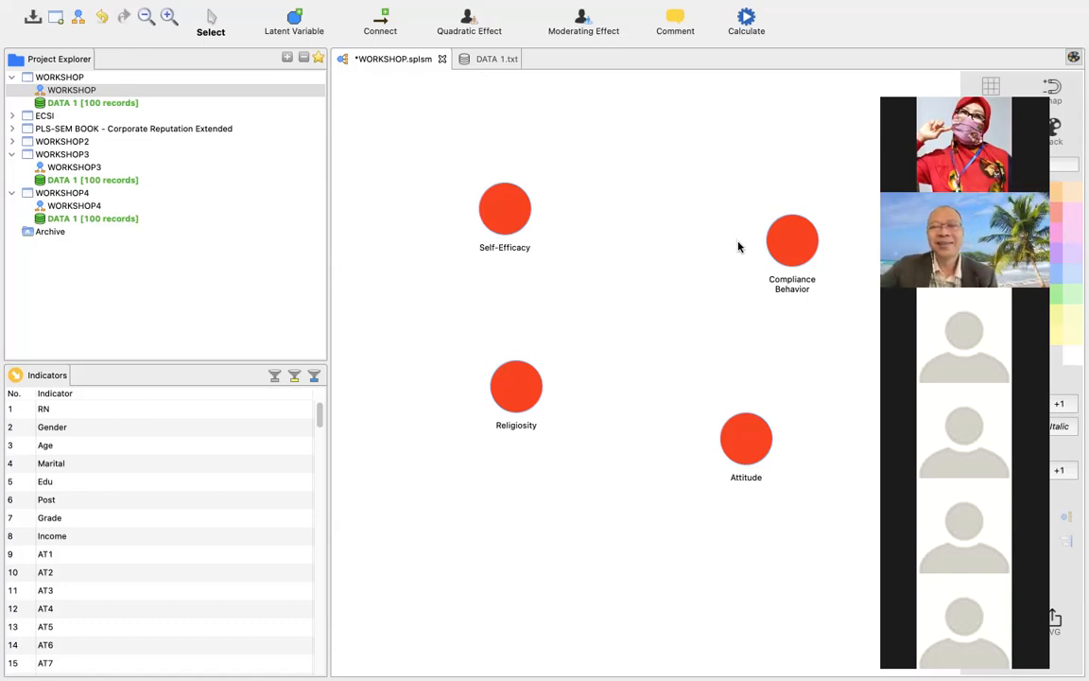
Check the model and report names of the Self-Efficacy variable in its rename dialog, without changing them.
{"action": "mouse_move", "coordinate": [767, 245]}
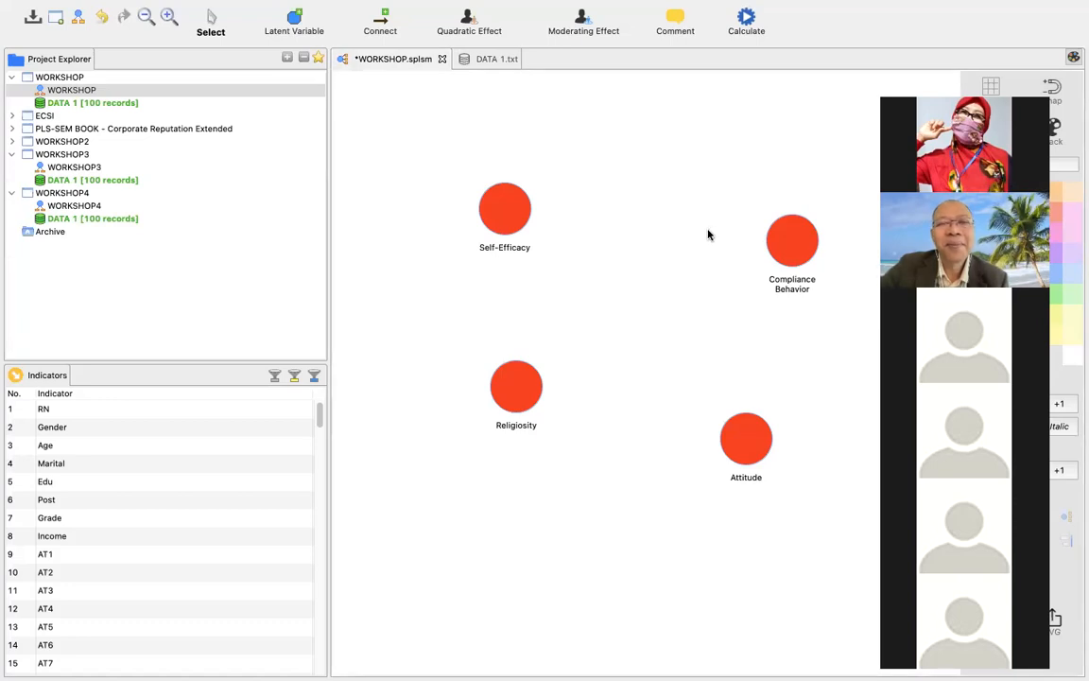
{"action": "right_click", "coordinate": [494, 225]}
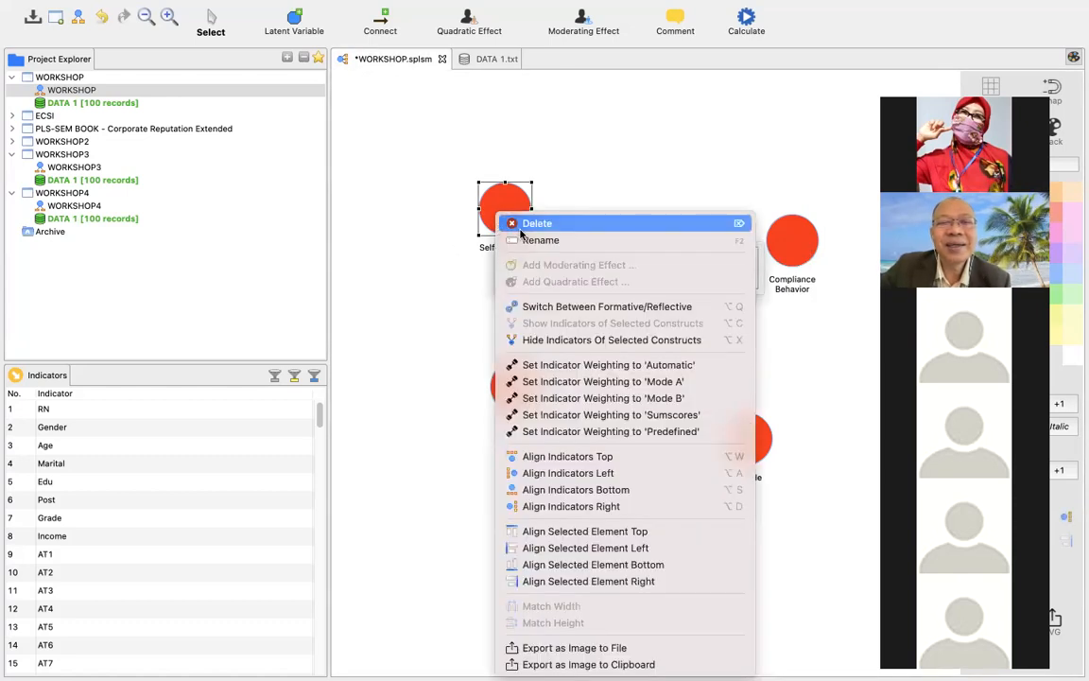
{"action": "left_click", "coordinate": [522, 240]}
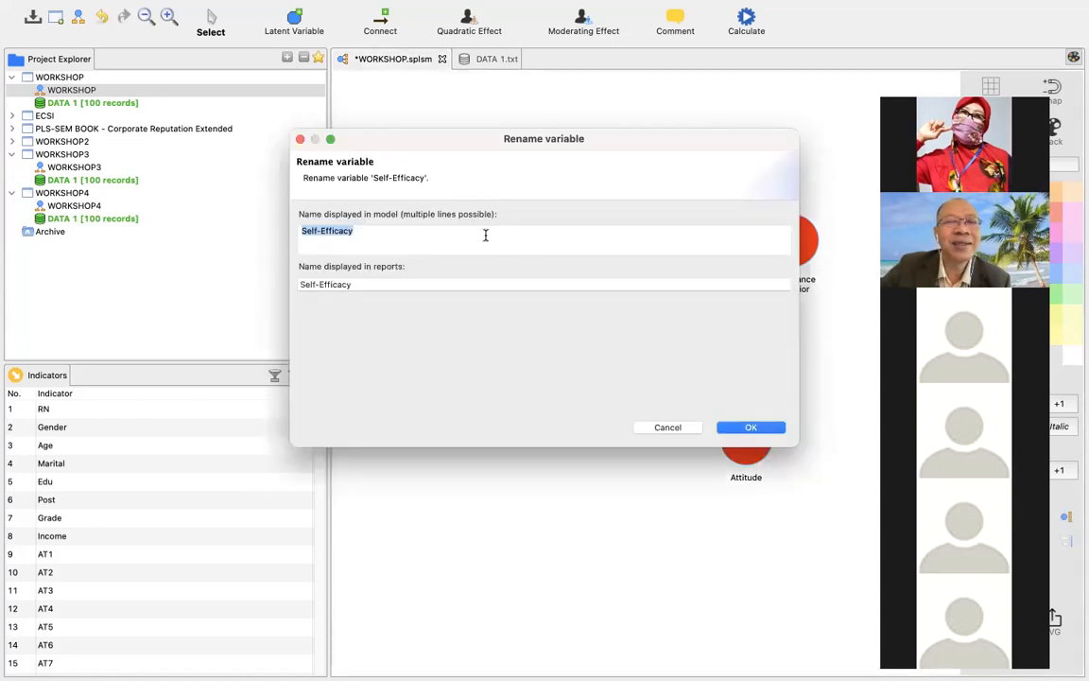
{"action": "left_click", "coordinate": [747, 428]}
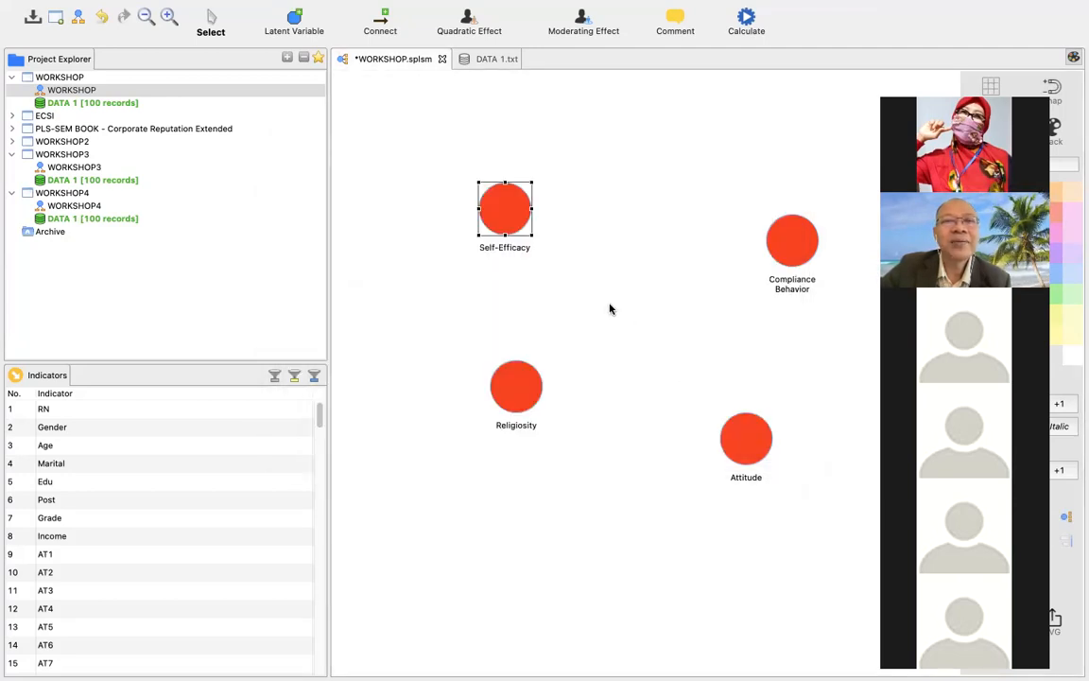
{"action": "left_click", "coordinate": [556, 246]}
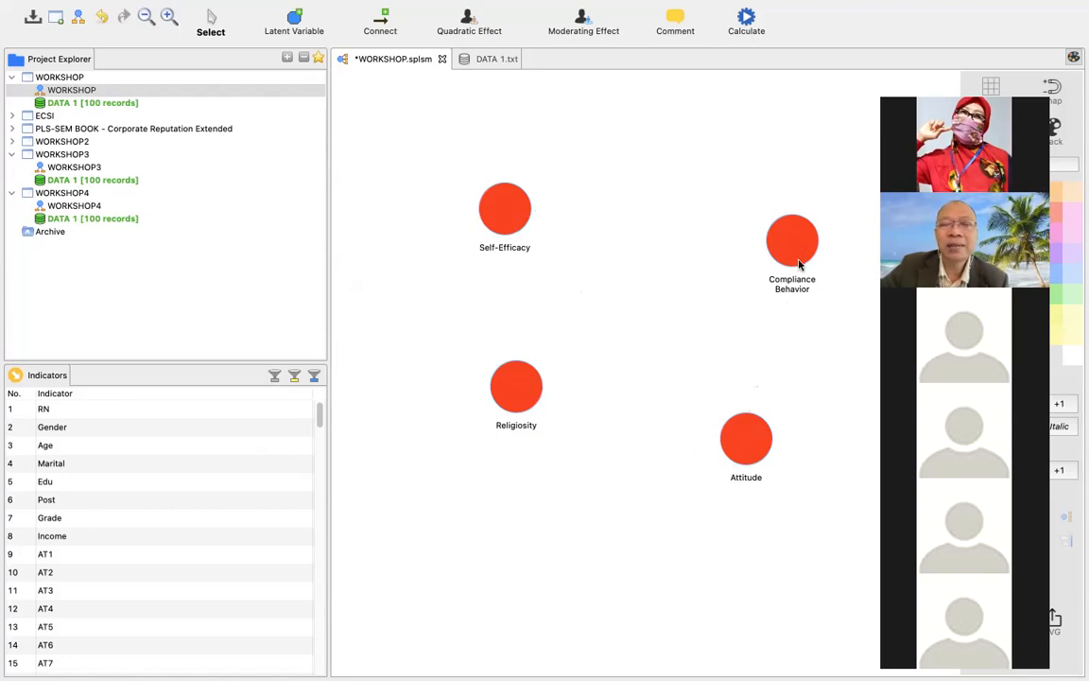
Arrange the variables in a diamond: Compliance Behavior uppermost, Self-Efficacy on the left, Attitude on the right and Religiosity lowest.
{"action": "mouse_move", "coordinate": [799, 265]}
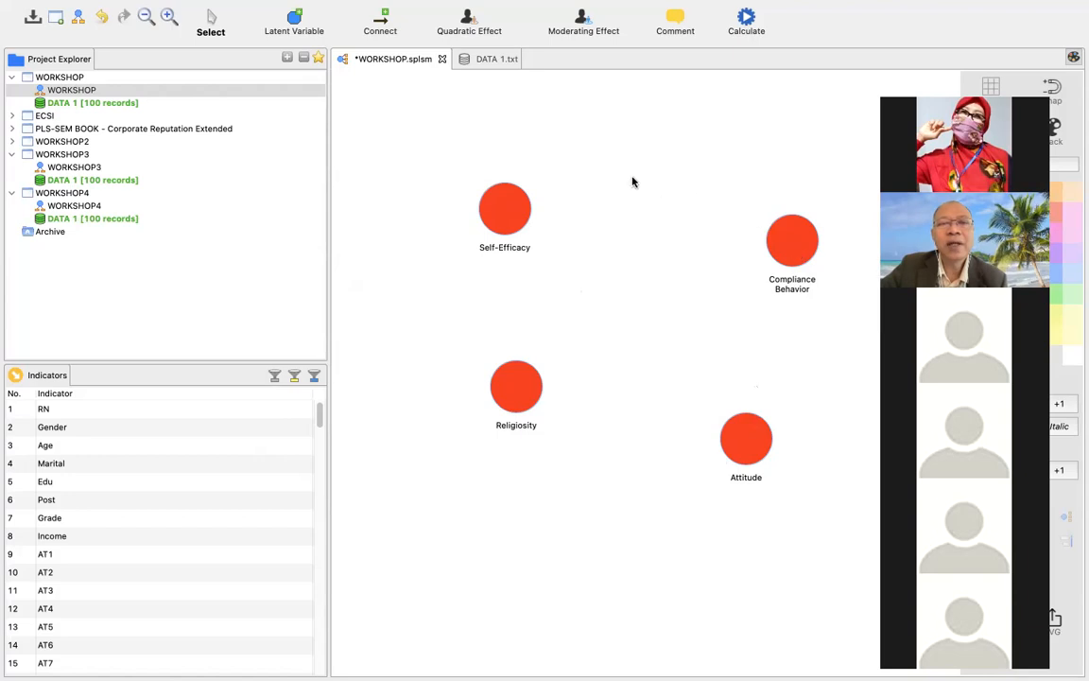
{"action": "left_click_drag", "start_coordinate": [790, 235], "coordinate": [703, 135]}
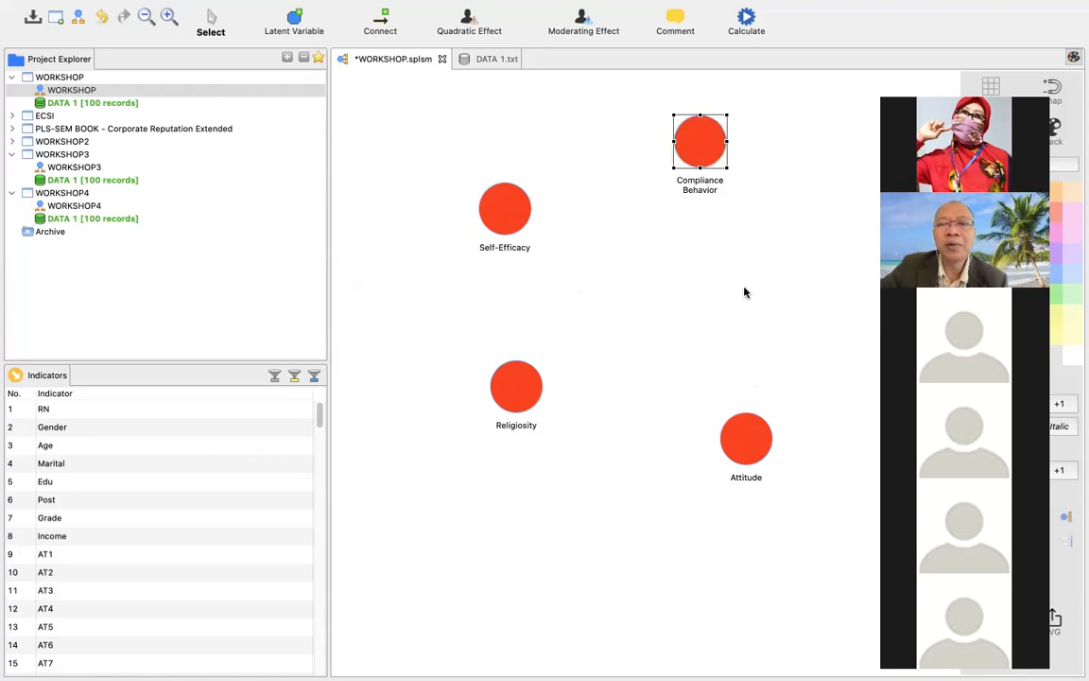
{"action": "left_click_drag", "start_coordinate": [746, 438], "coordinate": [760, 312]}
{"action": "left_click_drag", "start_coordinate": [526, 404], "coordinate": [546, 474]}
{"action": "left_click_drag", "start_coordinate": [498, 209], "coordinate": [470, 282]}
{"action": "left_click_drag", "start_coordinate": [717, 150], "coordinate": [667, 188]}
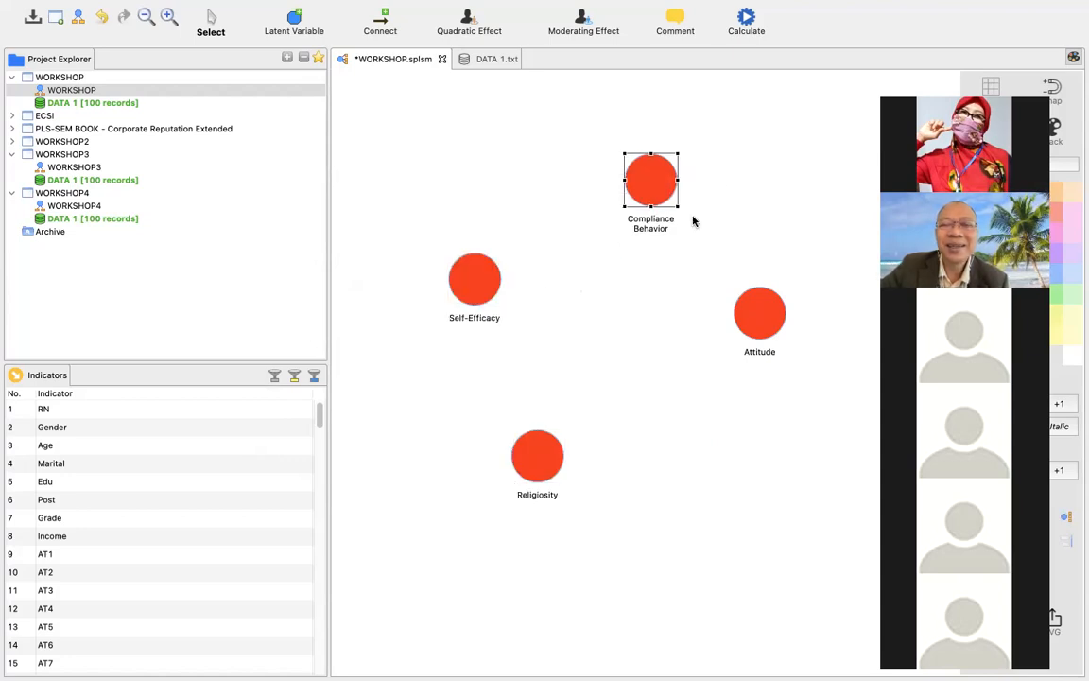
Rearrange the variables in two columns, with Self-Efficacy above Religiosity on one side and Compliance Behavior above Attitude on the other.
{"action": "left_click_drag", "start_coordinate": [759, 315], "coordinate": [671, 357]}
{"action": "left_click_drag", "start_coordinate": [659, 186], "coordinate": [791, 215]}
{"action": "left_click_drag", "start_coordinate": [674, 361], "coordinate": [736, 409]}
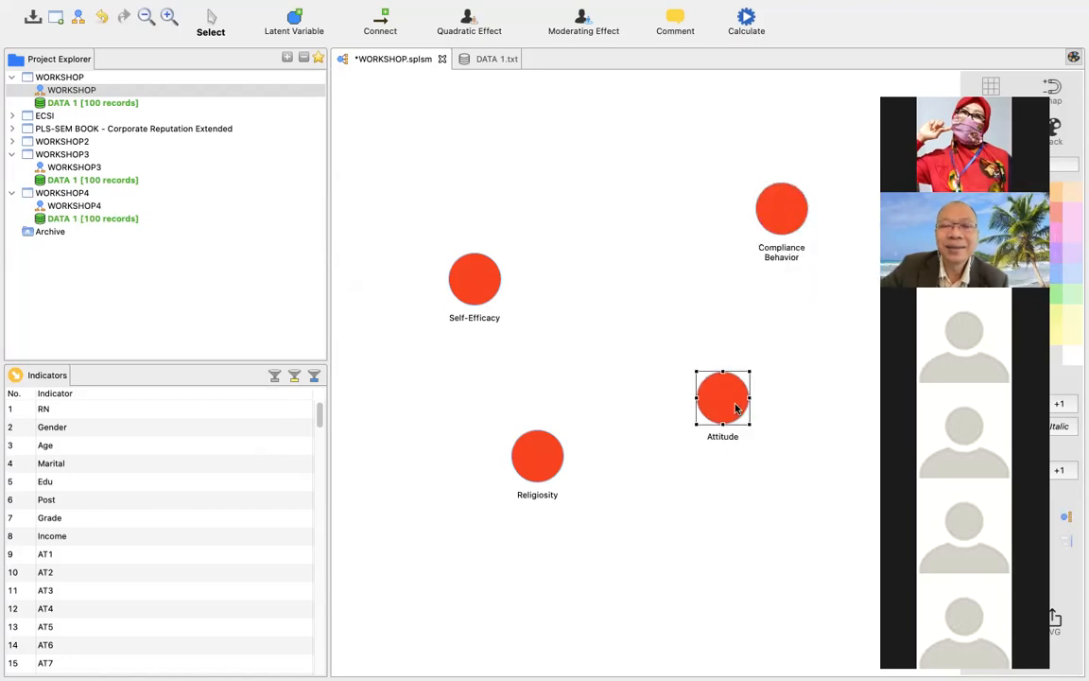
{"action": "left_click_drag", "start_coordinate": [484, 293], "coordinate": [488, 248]}
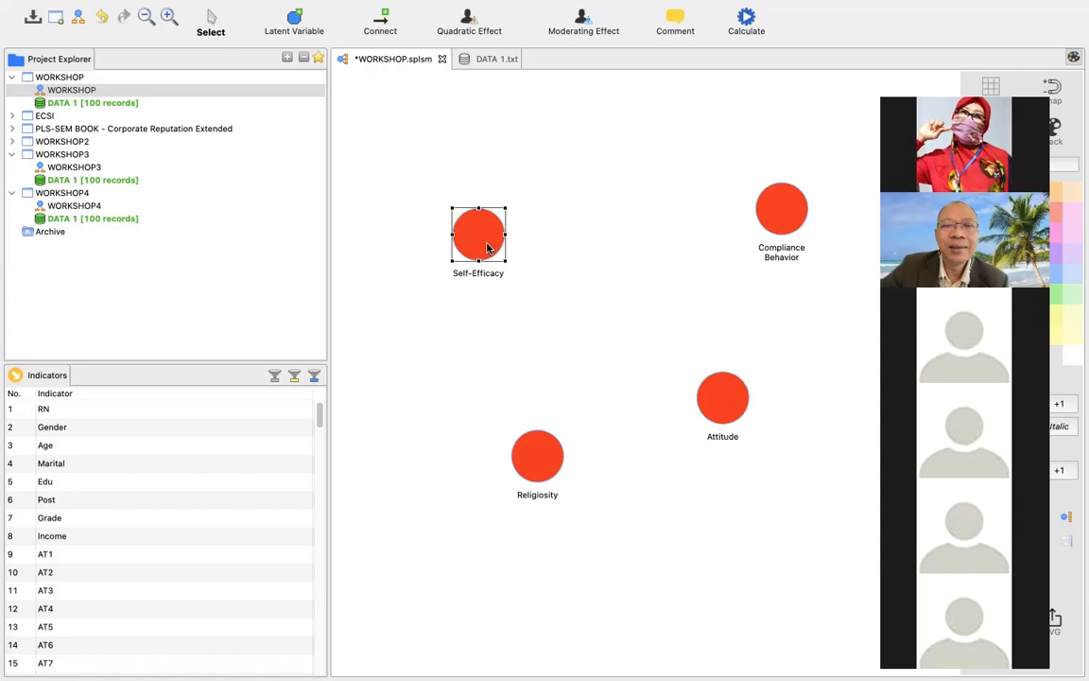
{"action": "left_click_drag", "start_coordinate": [538, 465], "coordinate": [483, 434]}
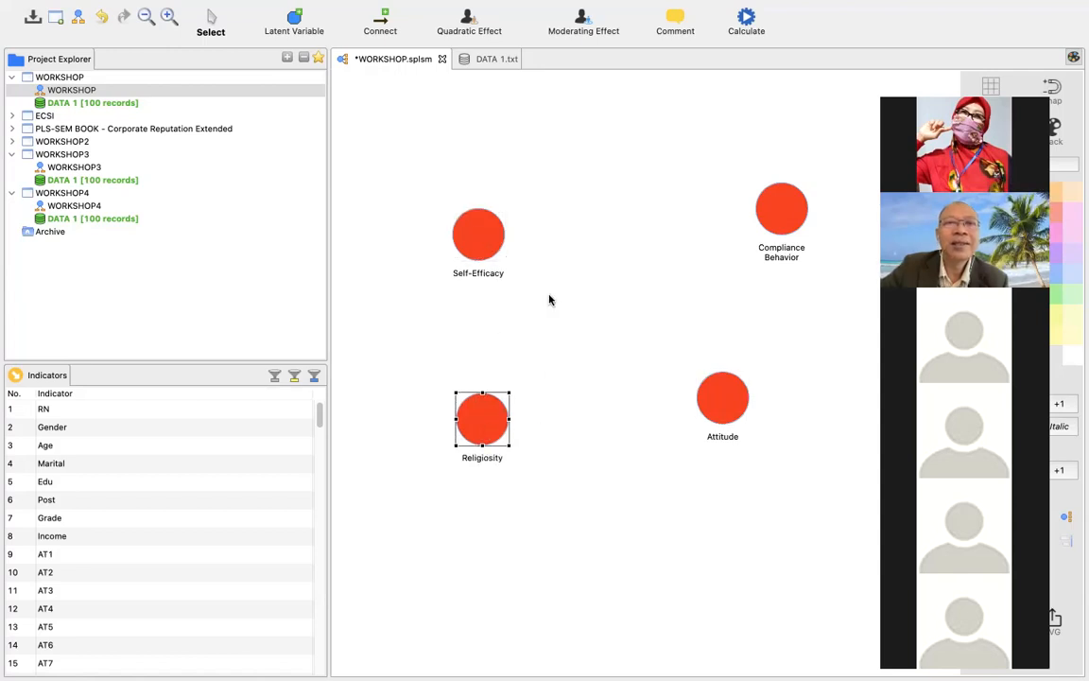
Add a latent variable between Self-Efficacy and Compliance Behavior and rename it Intention for both the model and the reports.
{"action": "left_click", "coordinate": [300, 29]}
{"action": "left_click", "coordinate": [573, 165]}
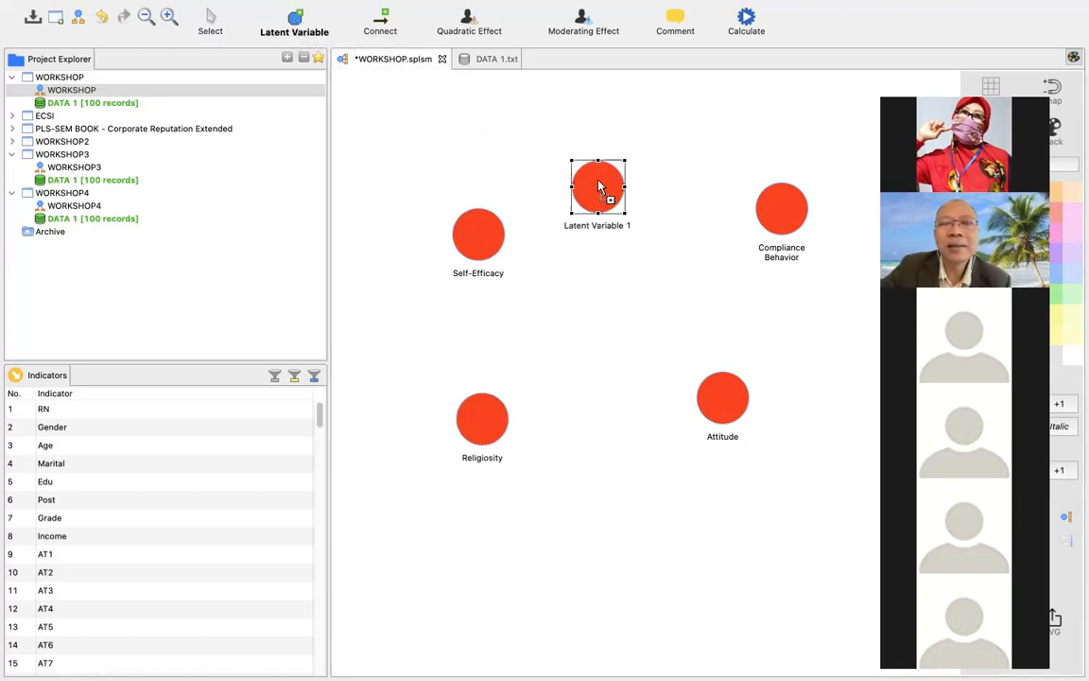
{"action": "right_click", "coordinate": [598, 187]}
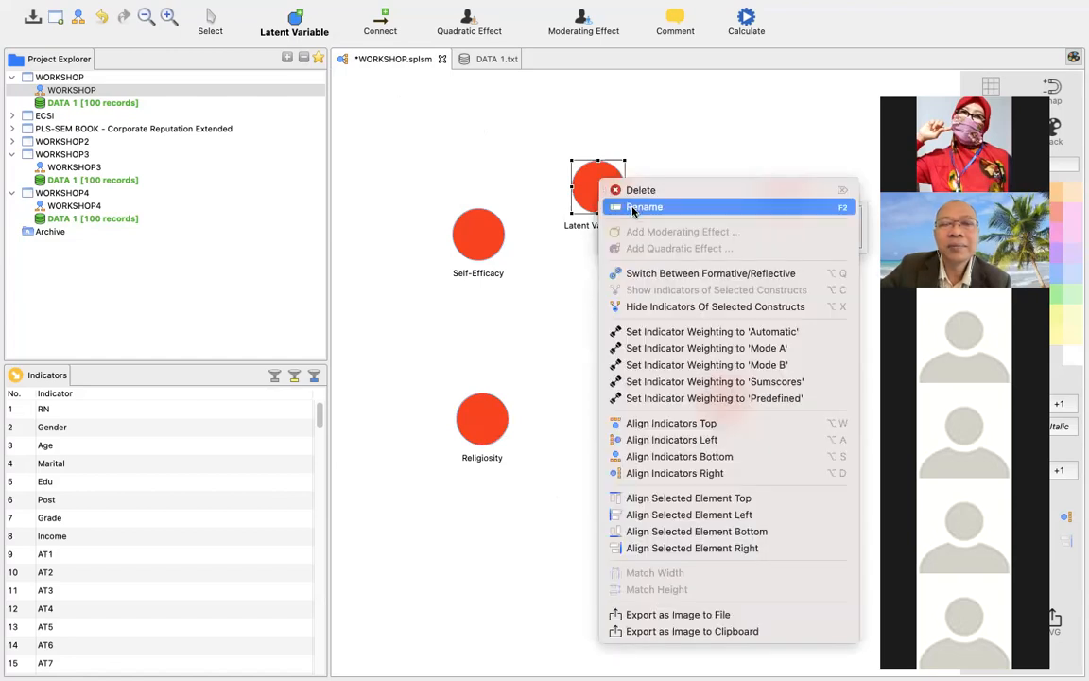
{"action": "left_click", "coordinate": [633, 207]}
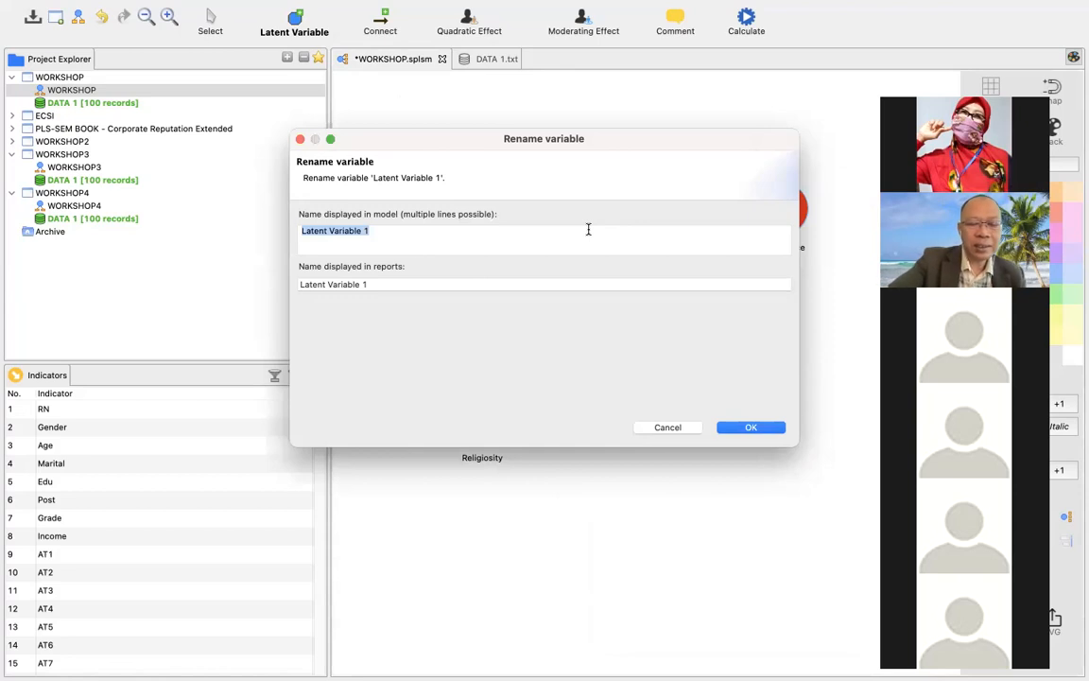
{"action": "type", "text": "Intention"}
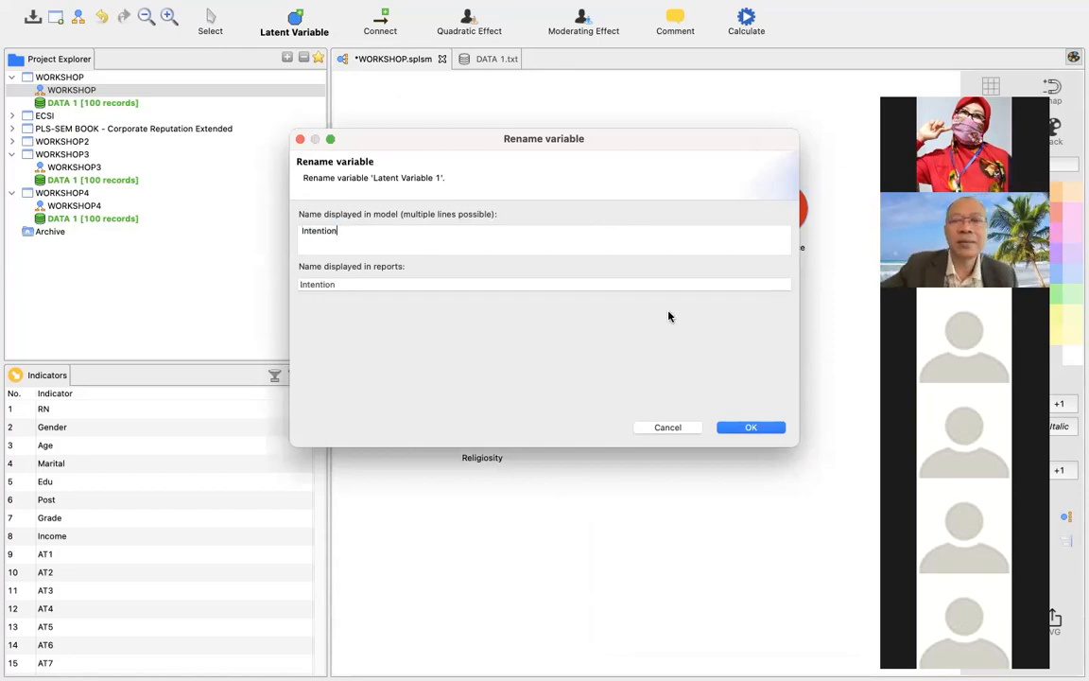
{"action": "left_click", "coordinate": [747, 428]}
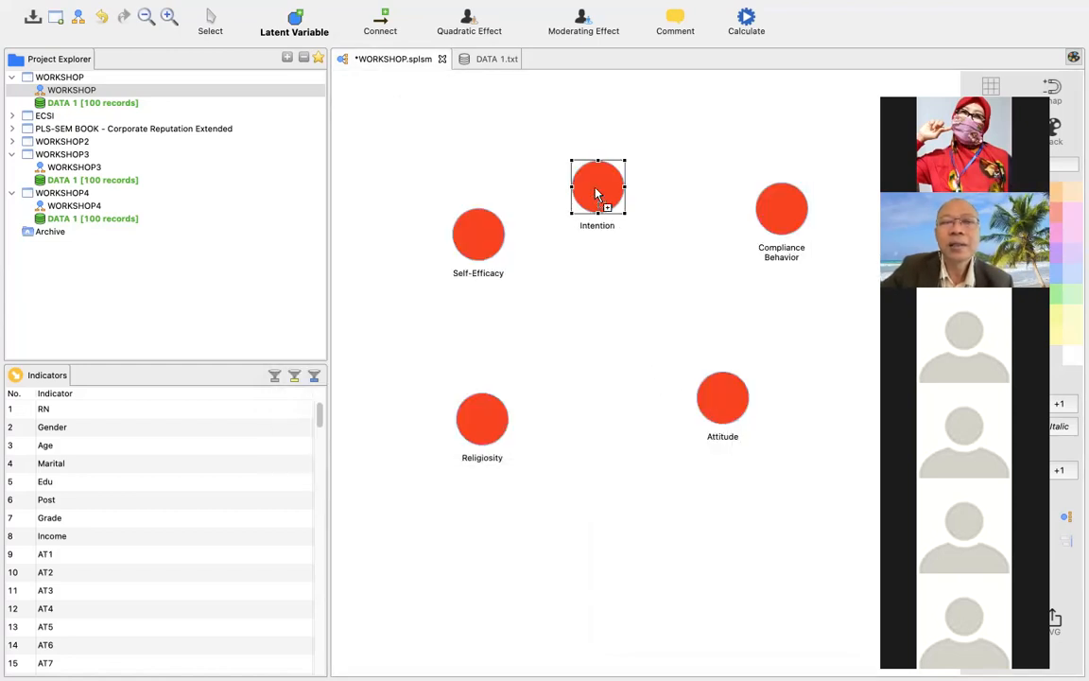
Delete the Intention variable from the model.
{"action": "mouse_move", "coordinate": [596, 194]}
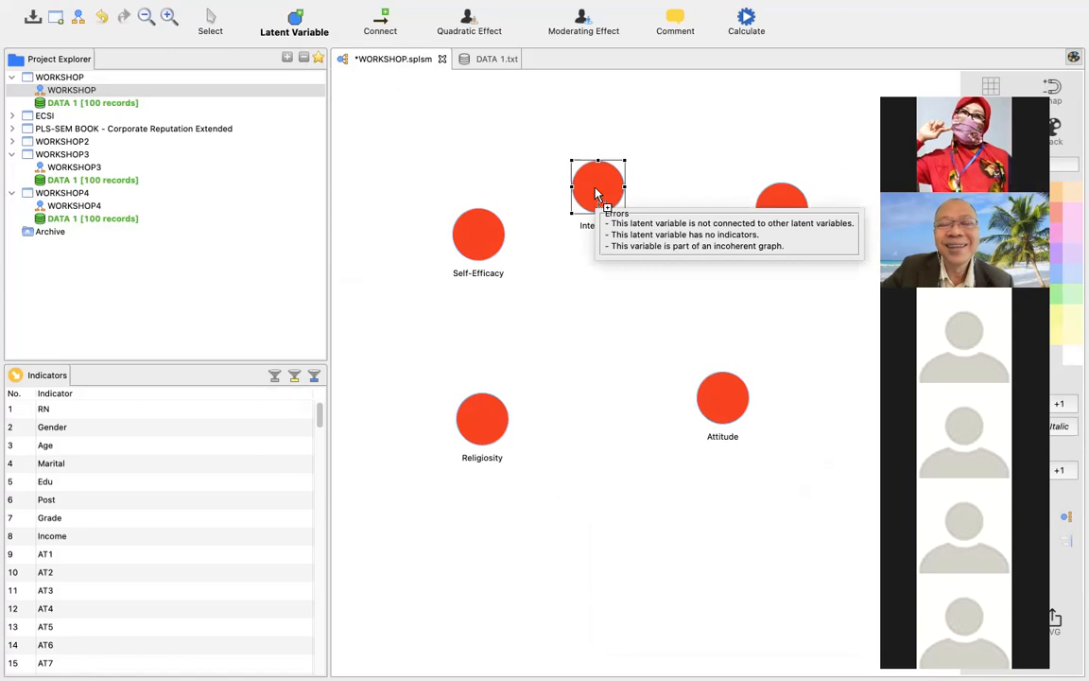
{"action": "right_click", "coordinate": [597, 194]}
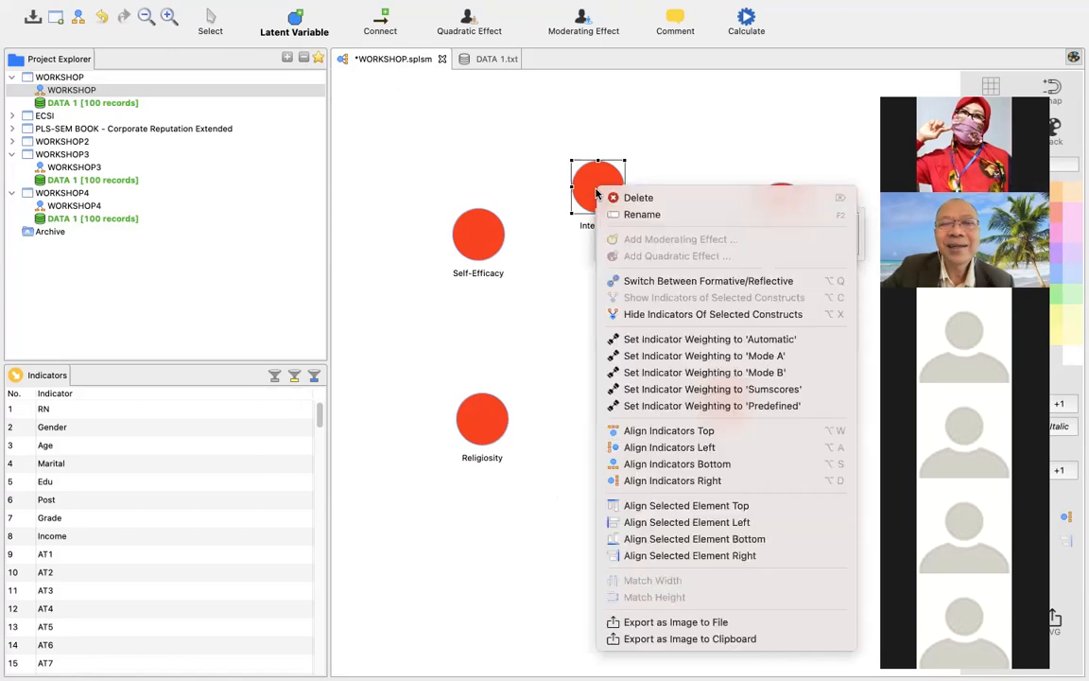
{"action": "left_click", "coordinate": [616, 199]}
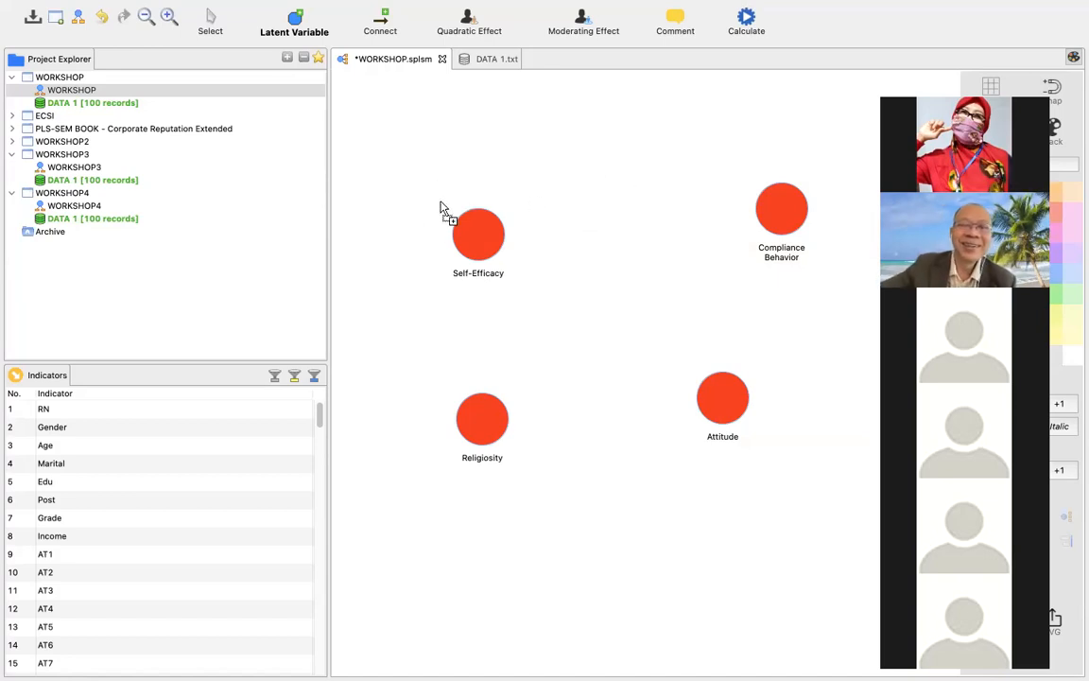
Select the Self-Efficacy variable and delete it from the model.
{"action": "right_click", "coordinate": [487, 219]}
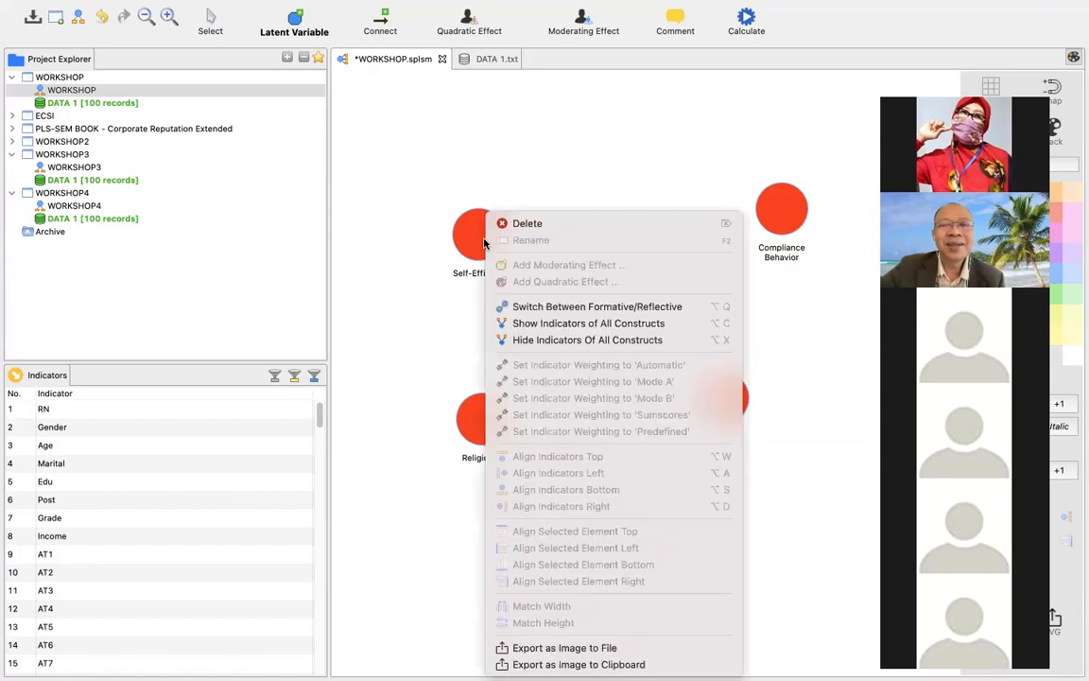
{"action": "left_click", "coordinate": [518, 224]}
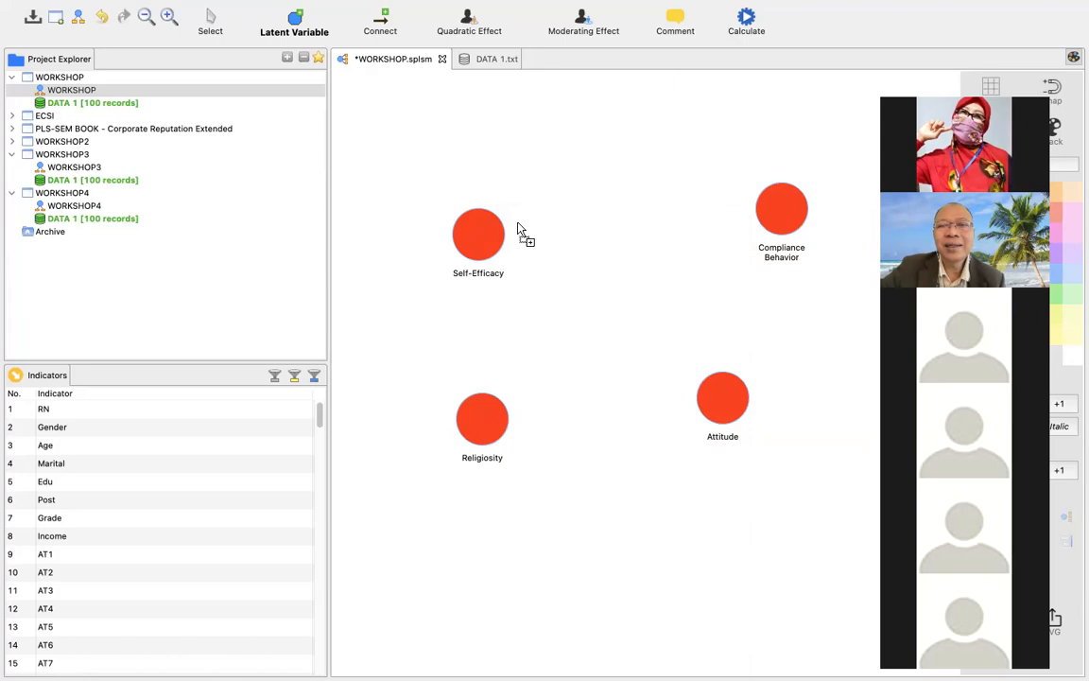
{"action": "left_click", "coordinate": [211, 20]}
{"action": "right_click", "coordinate": [464, 214]}
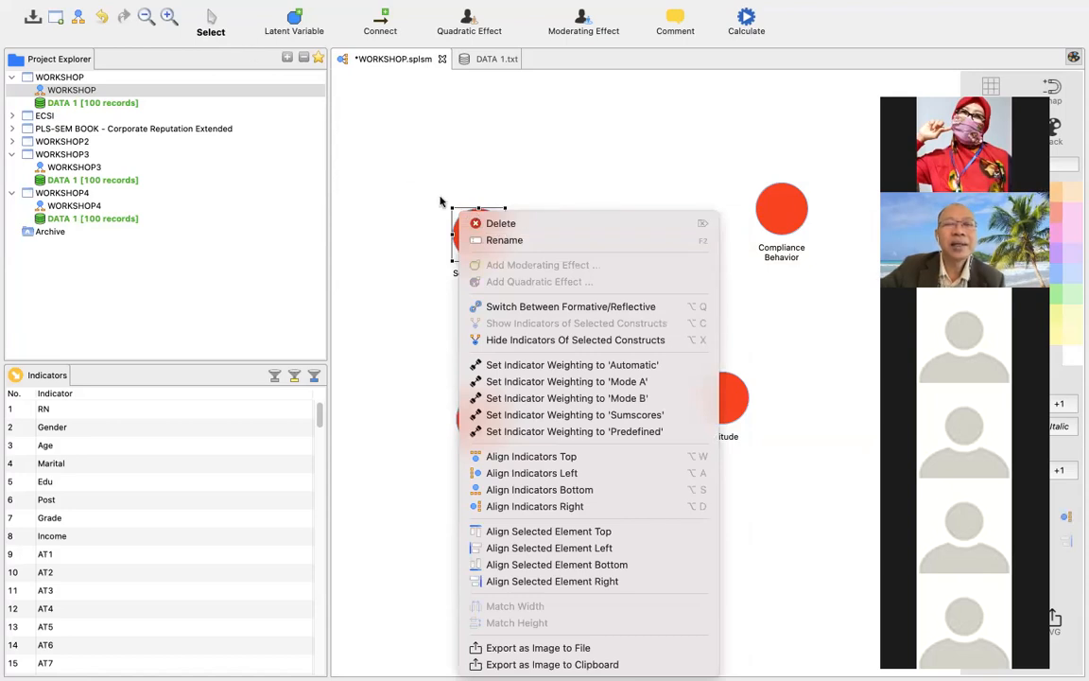
{"action": "left_click", "coordinate": [487, 223]}
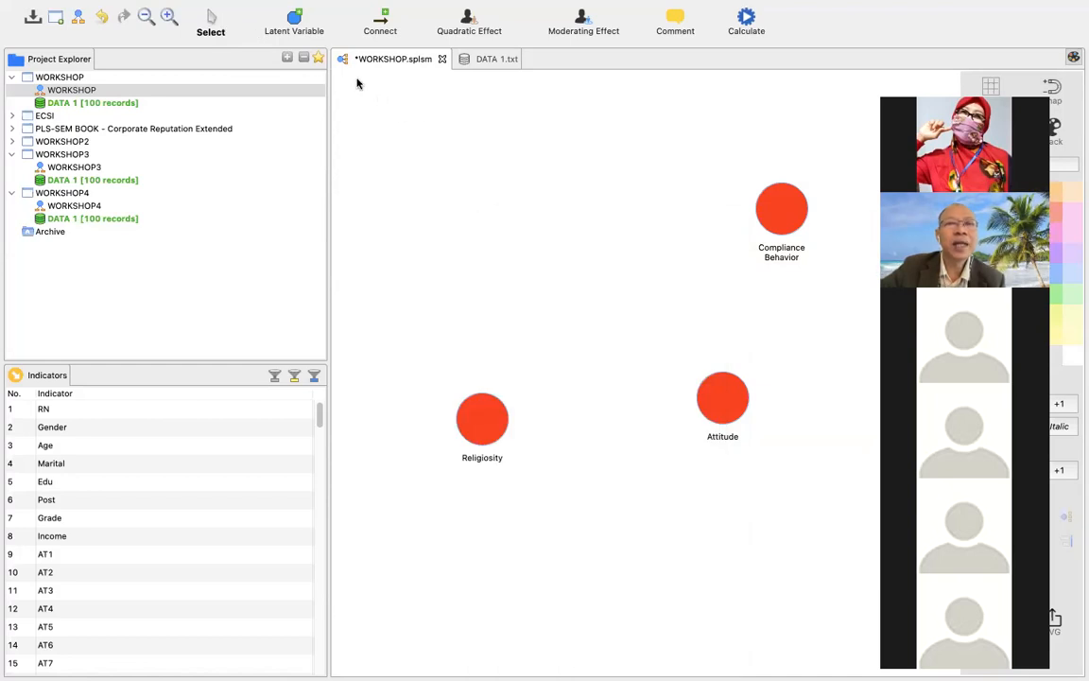
Add a new latent variable above Religiosity and rename it Self-Efficacy for both the model and the reports.
{"action": "left_click", "coordinate": [296, 21]}
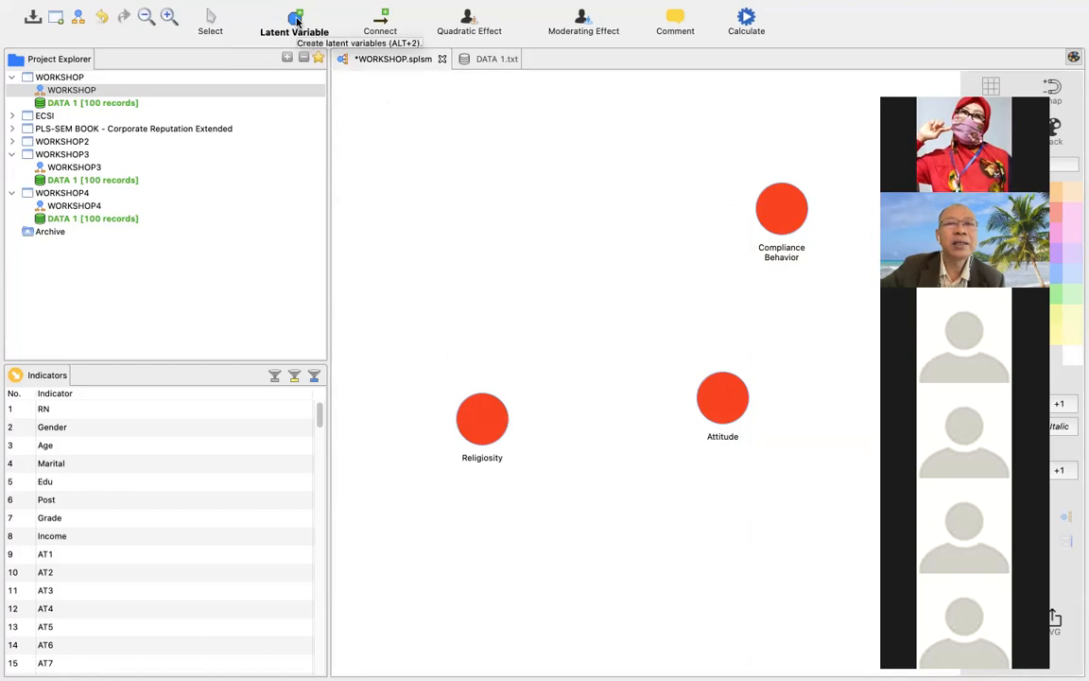
{"action": "left_click", "coordinate": [436, 176]}
{"action": "right_click", "coordinate": [458, 186]}
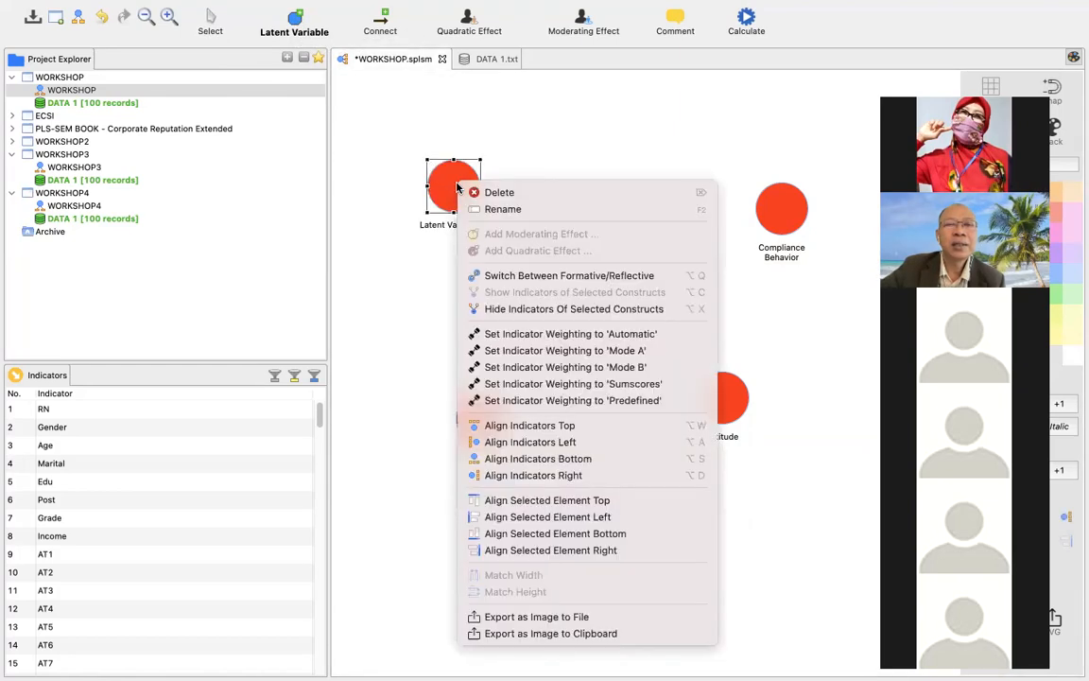
{"action": "left_click", "coordinate": [491, 212]}
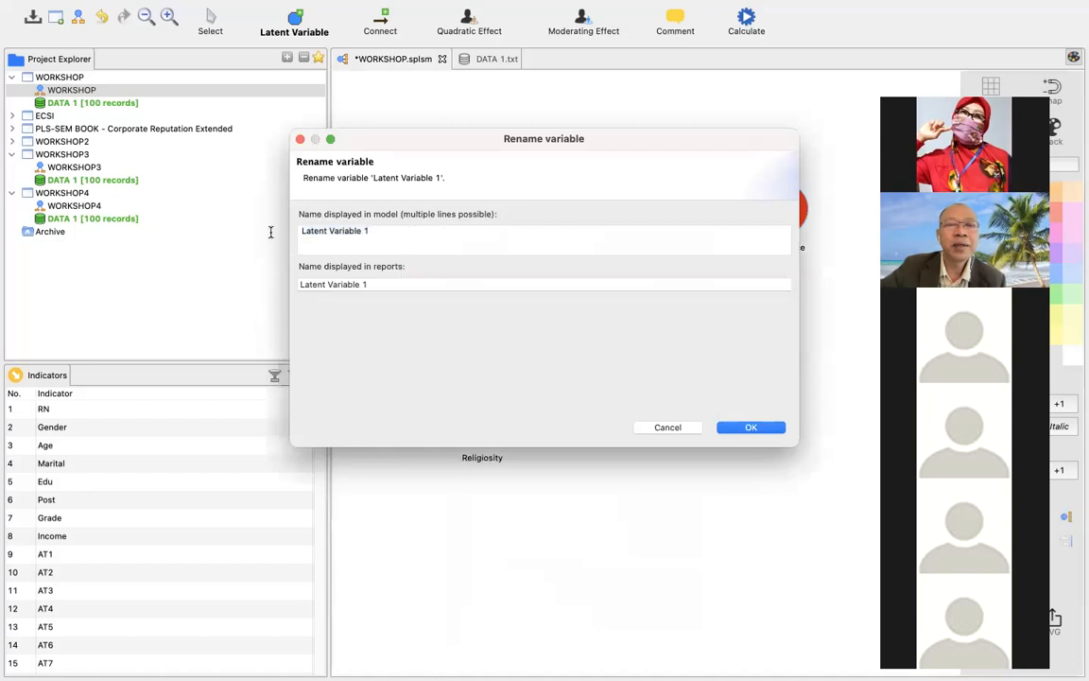
{"action": "key", "text": "super+a"}
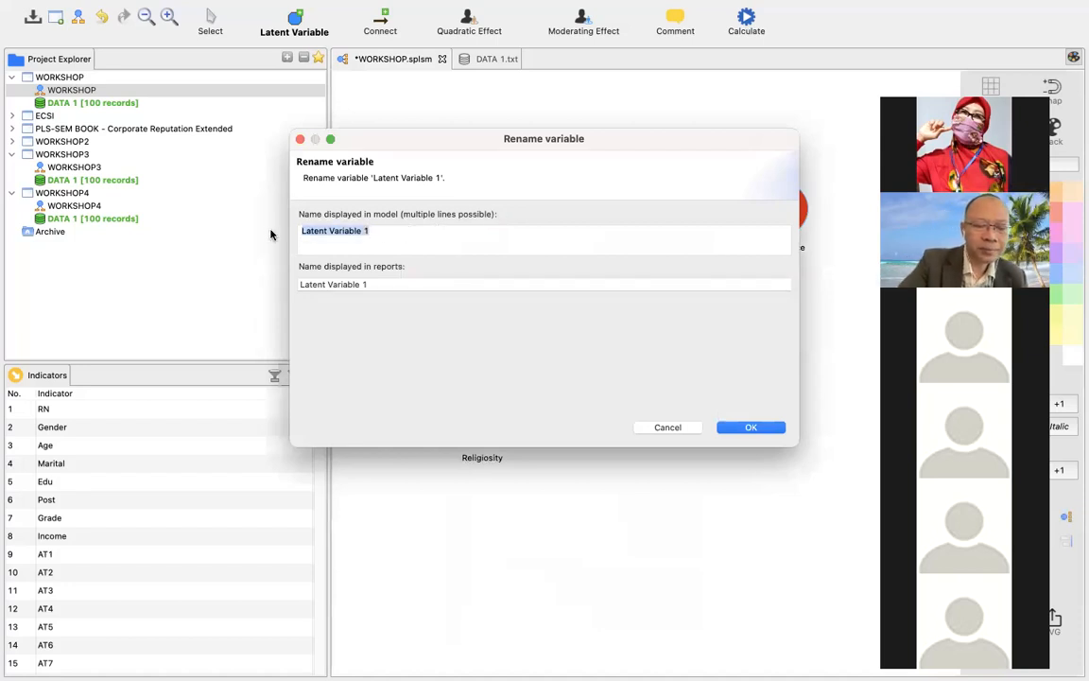
{"action": "type", "text": "Self-Efficacy"}
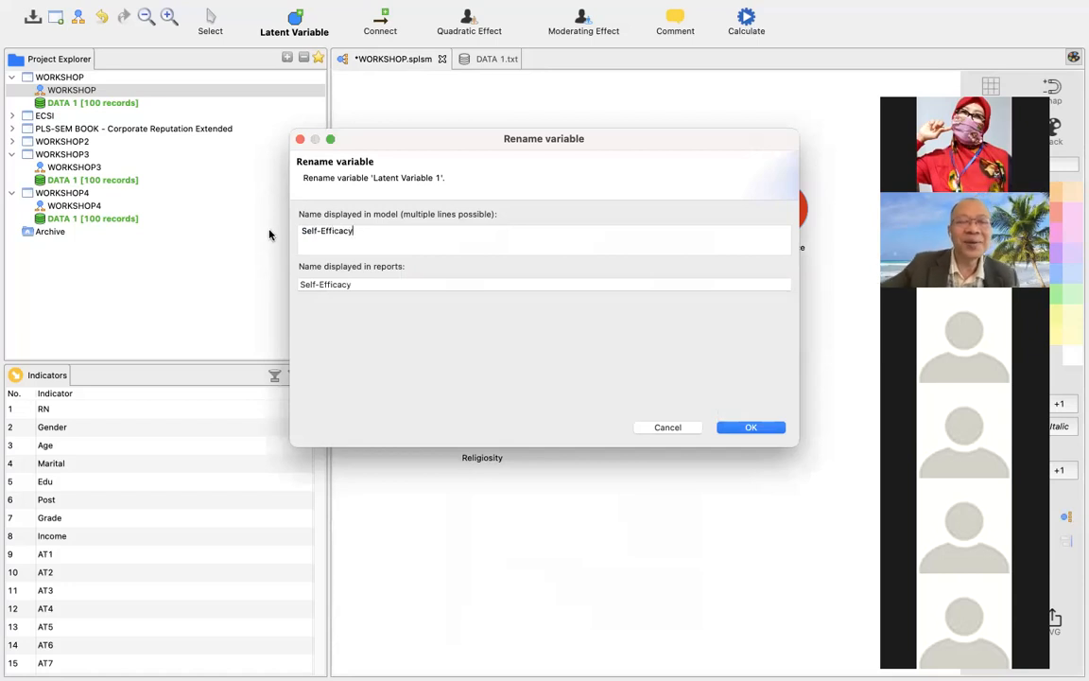
{"action": "left_click", "coordinate": [779, 428]}
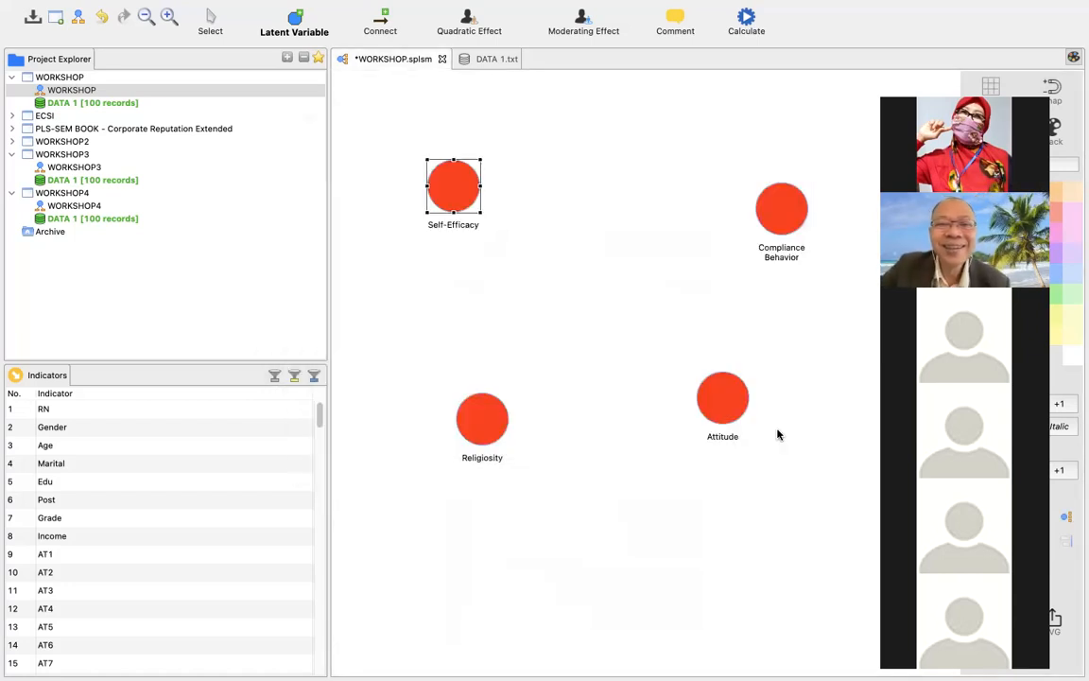
{"action": "left_click", "coordinate": [591, 321]}
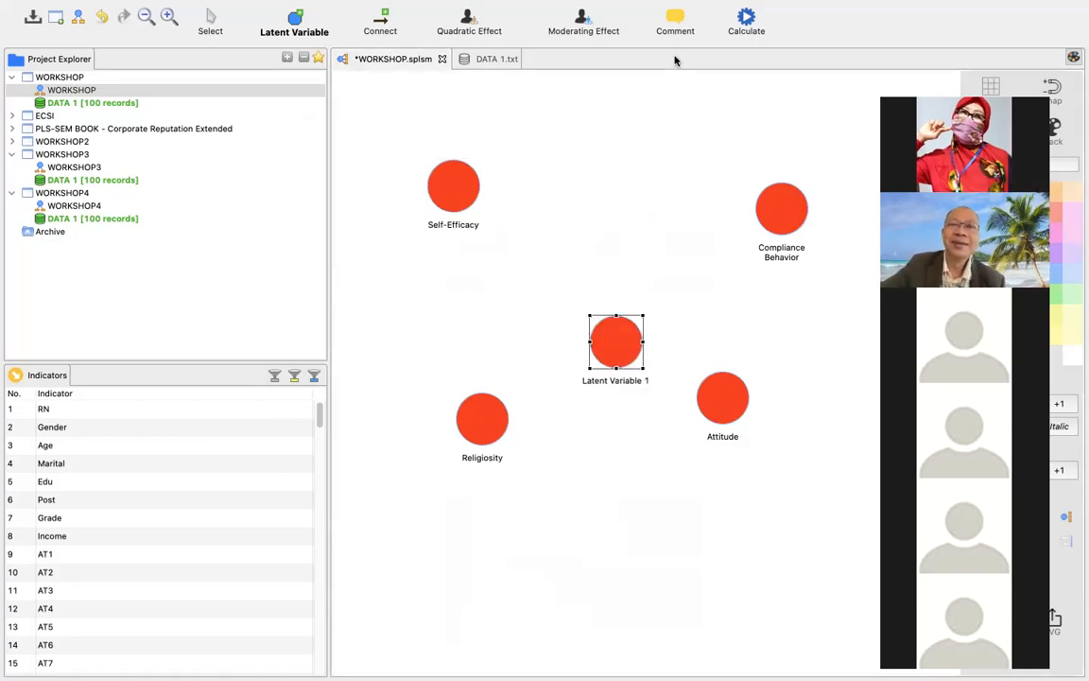
{"action": "right_click", "coordinate": [619, 343]}
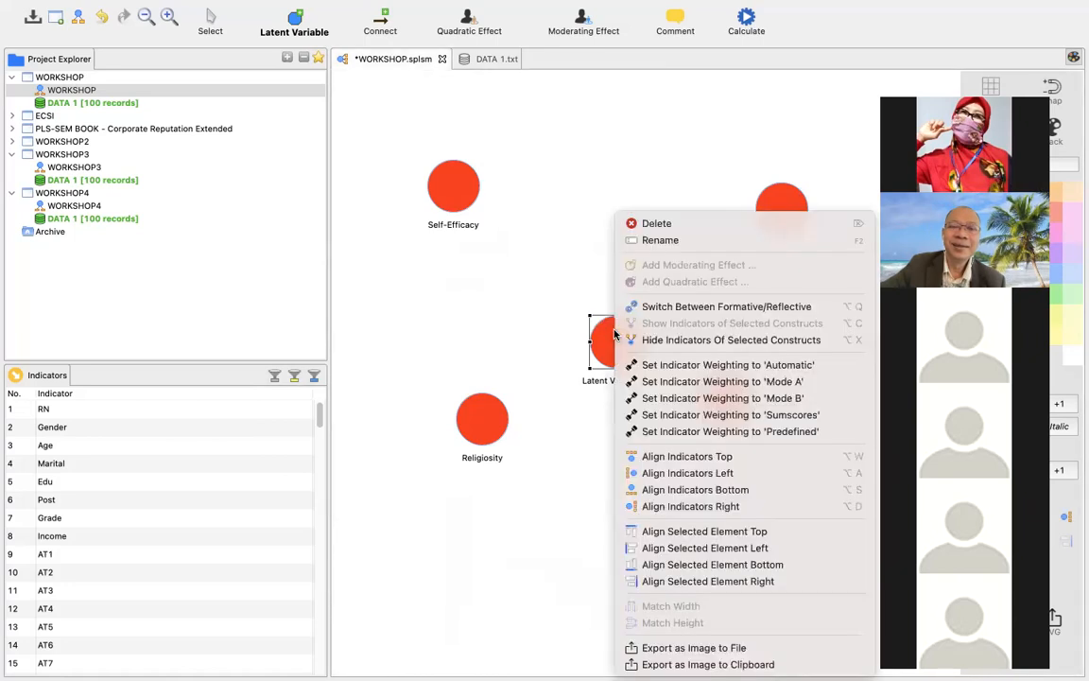
{"action": "left_click", "coordinate": [641, 242]}
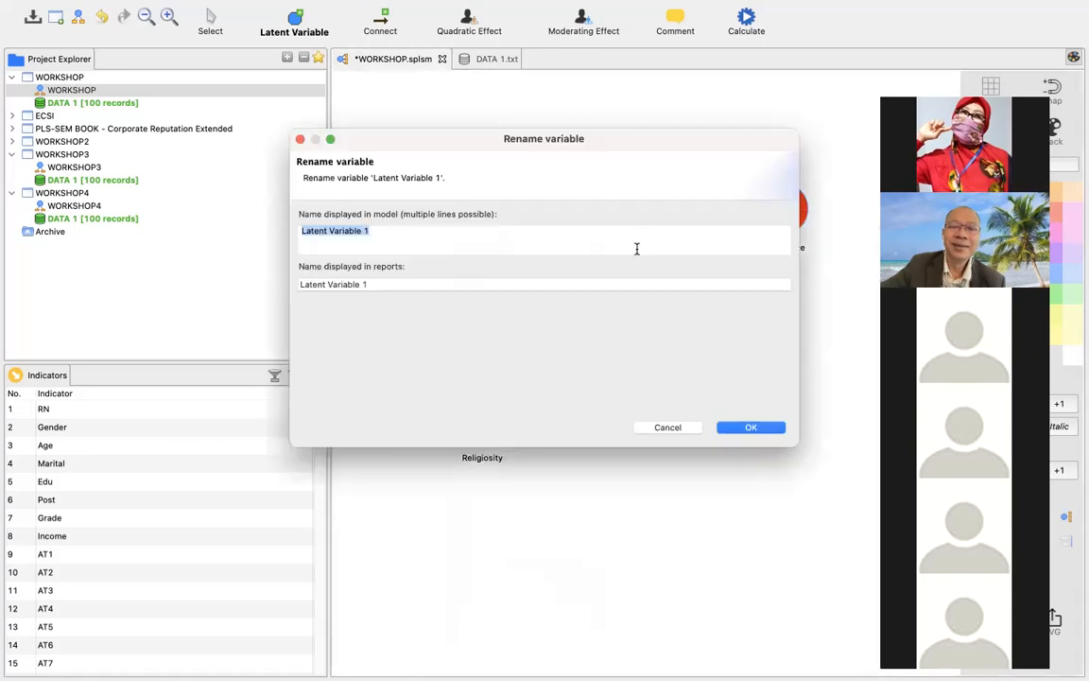
{"action": "left_click", "coordinate": [744, 427]}
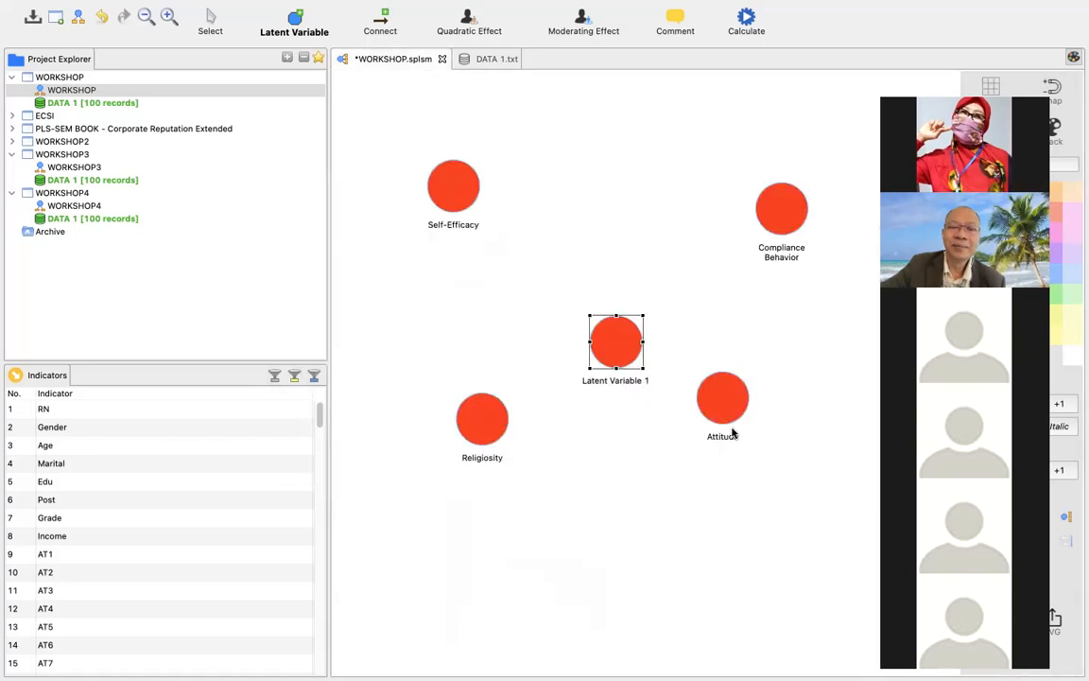
{"action": "right_click", "coordinate": [599, 333]}
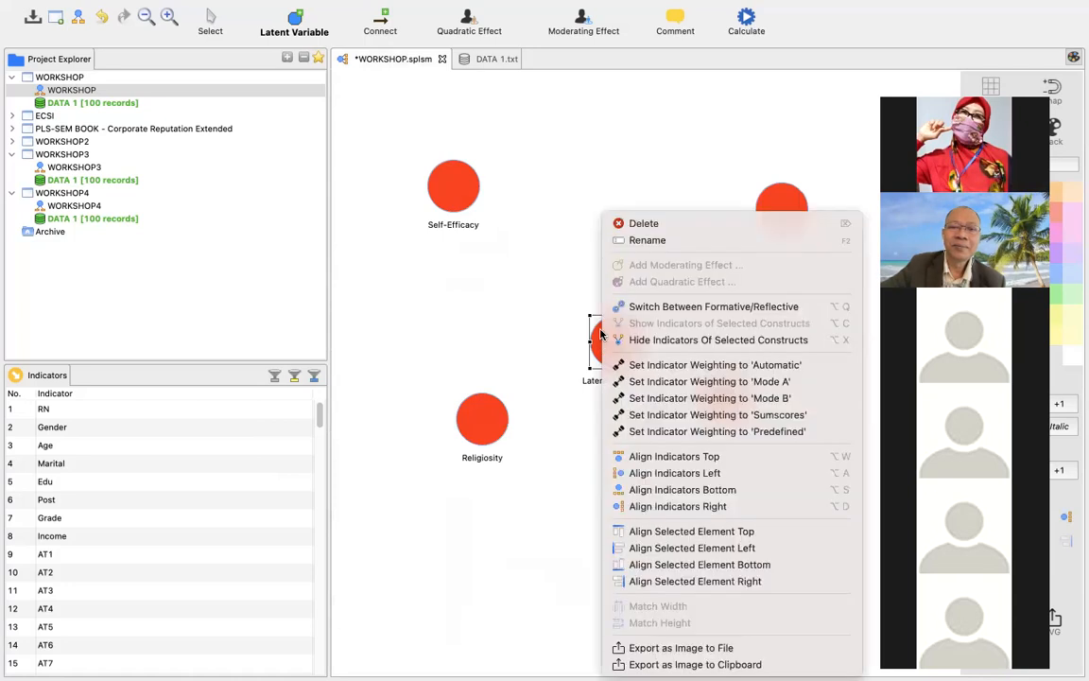
{"action": "left_click", "coordinate": [645, 225]}
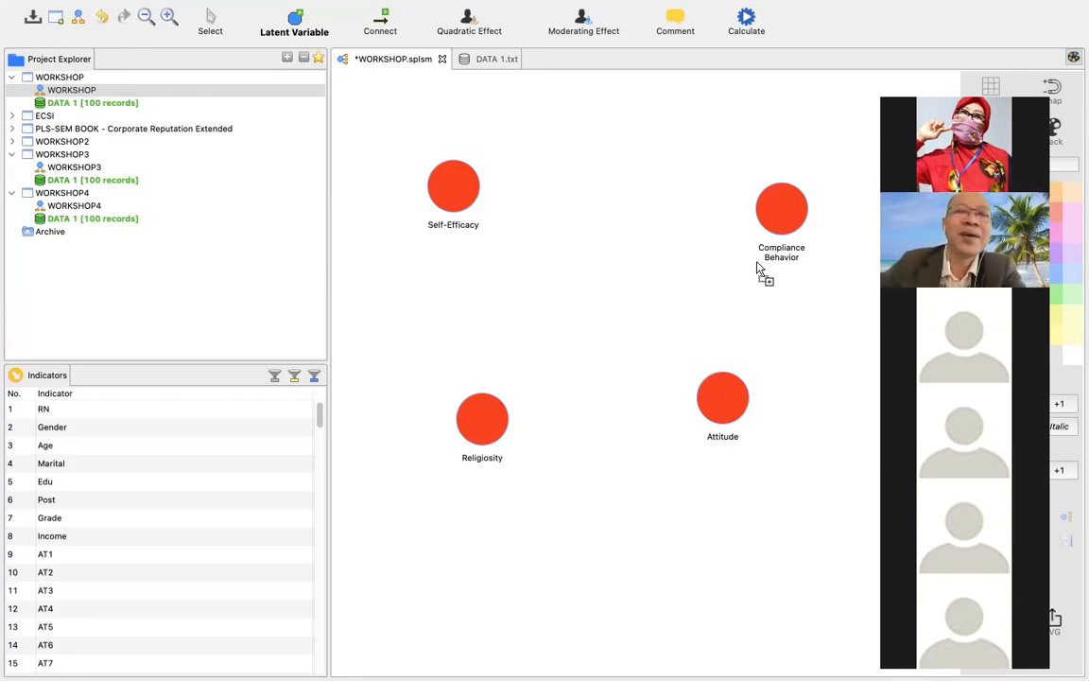
{"action": "right_click", "coordinate": [452, 184]}
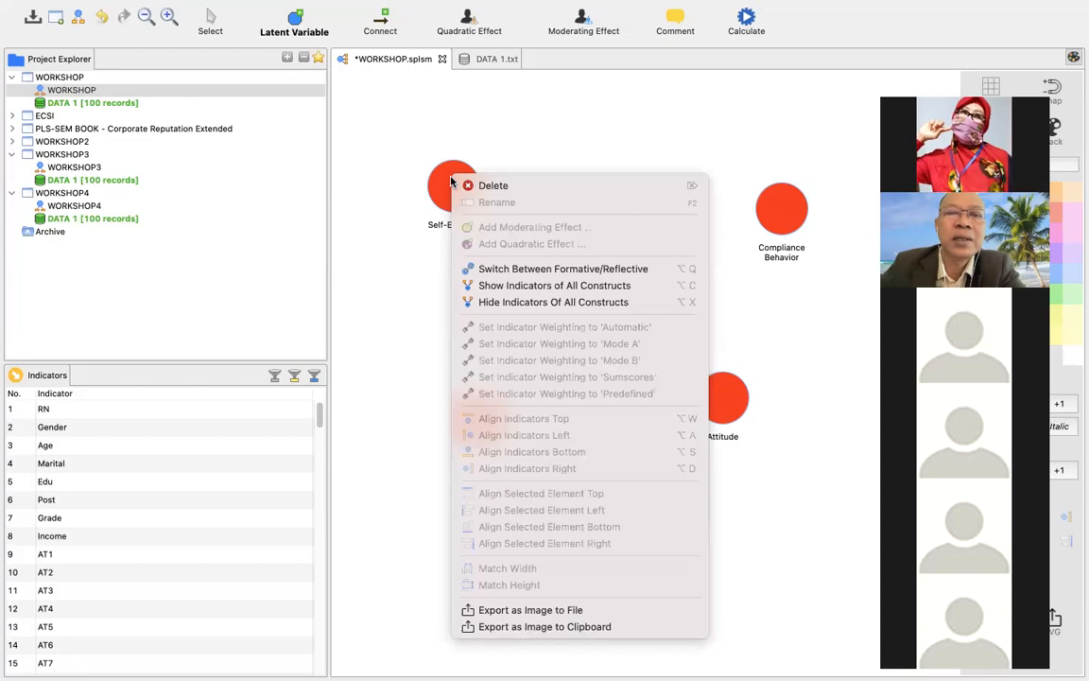
{"action": "left_click", "coordinate": [445, 177]}
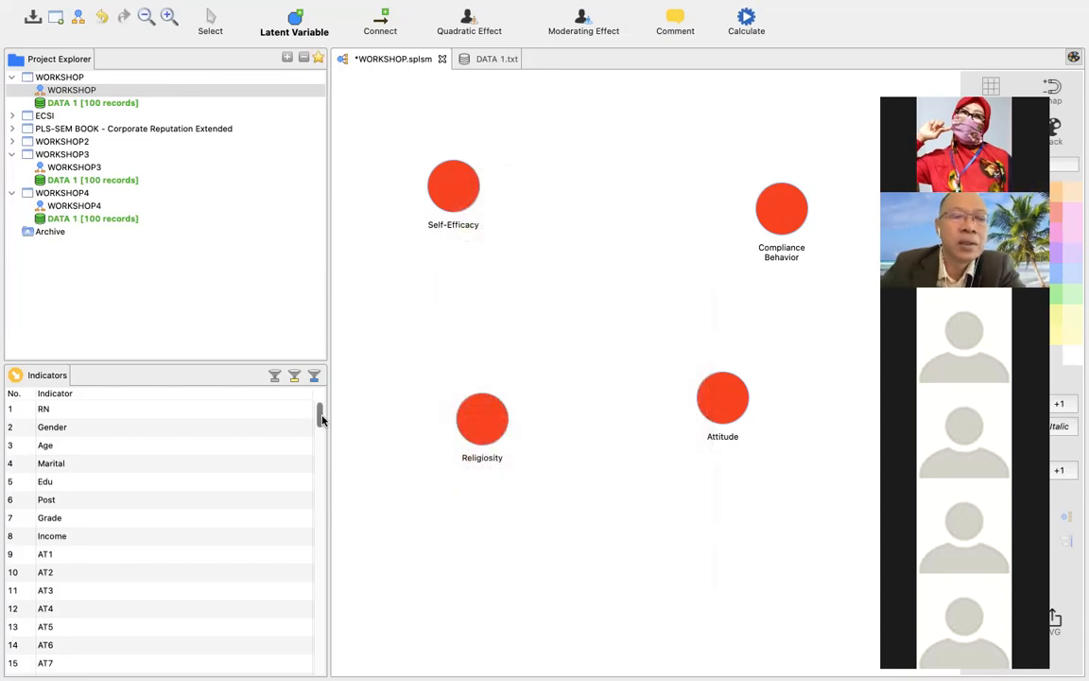
Assign the indicators AT1 through AT8 to the Attitude variable.
{"action": "left_click_drag", "start_coordinate": [319, 419], "coordinate": [318, 450]}
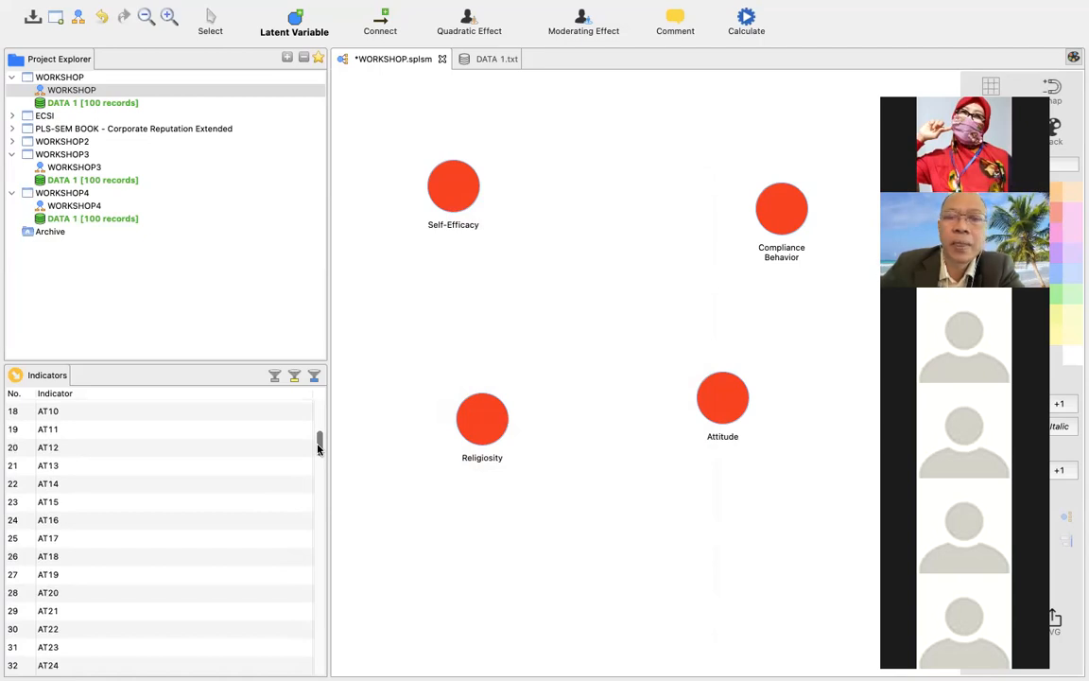
{"action": "mouse_move", "coordinate": [319, 449]}
{"action": "left_mouse_down"}
{"action": "mouse_move", "coordinate": [318, 423]}
{"action": "mouse_move", "coordinate": [322, 433]}
{"action": "left_mouse_up"}
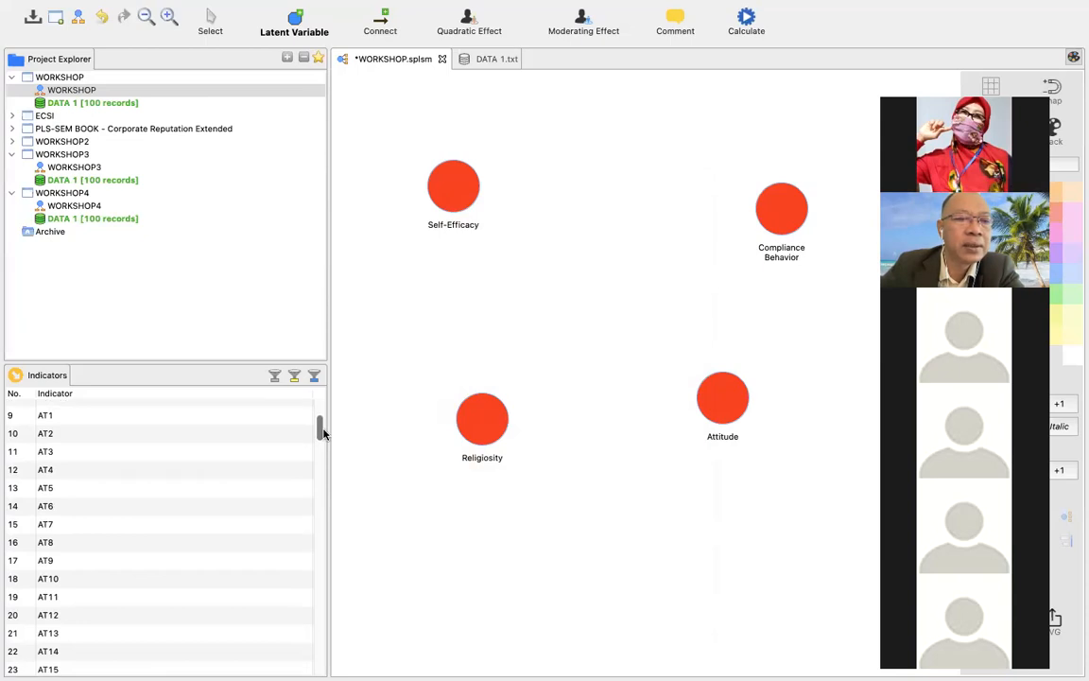
{"action": "left_click", "coordinate": [165, 419]}
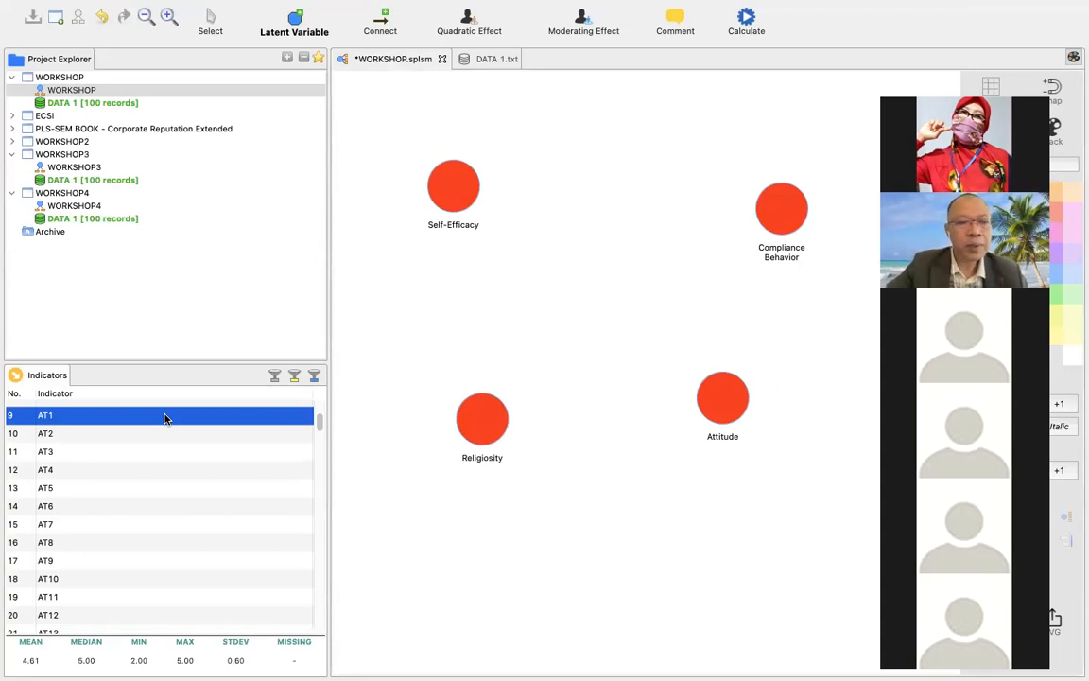
{"action": "key", "text": "shift+Down"}
{"action": "key", "text": "shift+Down"}
{"action": "key", "text": "shift+Down"}
{"action": "key", "text": "shift+Down"}
{"action": "key", "text": "shift+Down"}
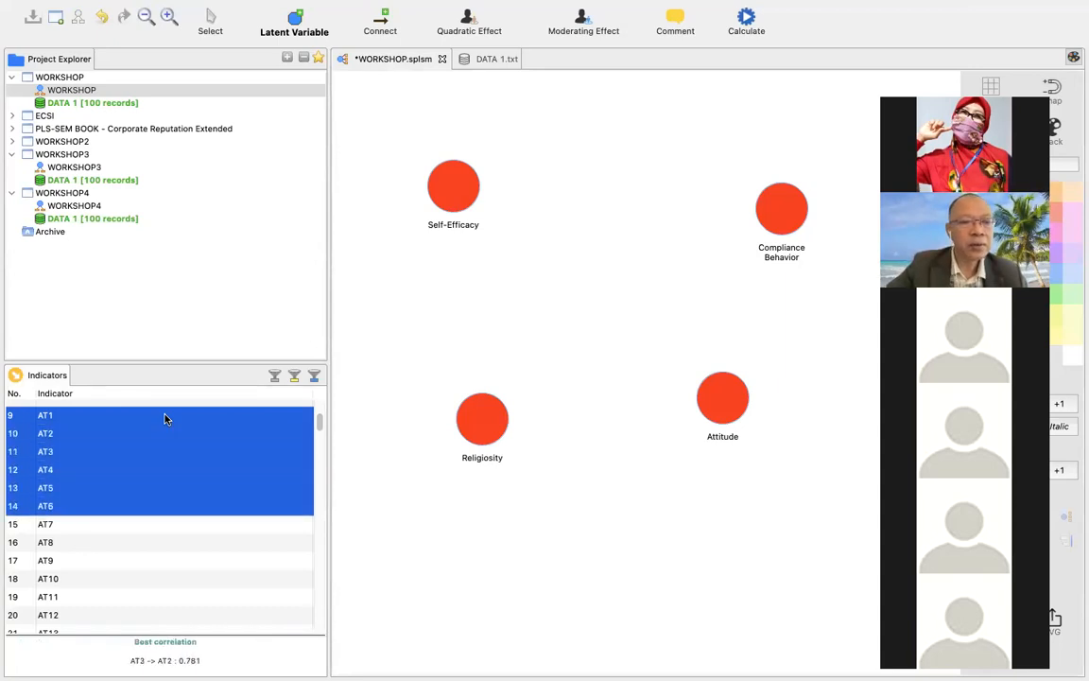
{"action": "key", "text": "shift+Down"}
{"action": "key", "text": "shift+Down"}
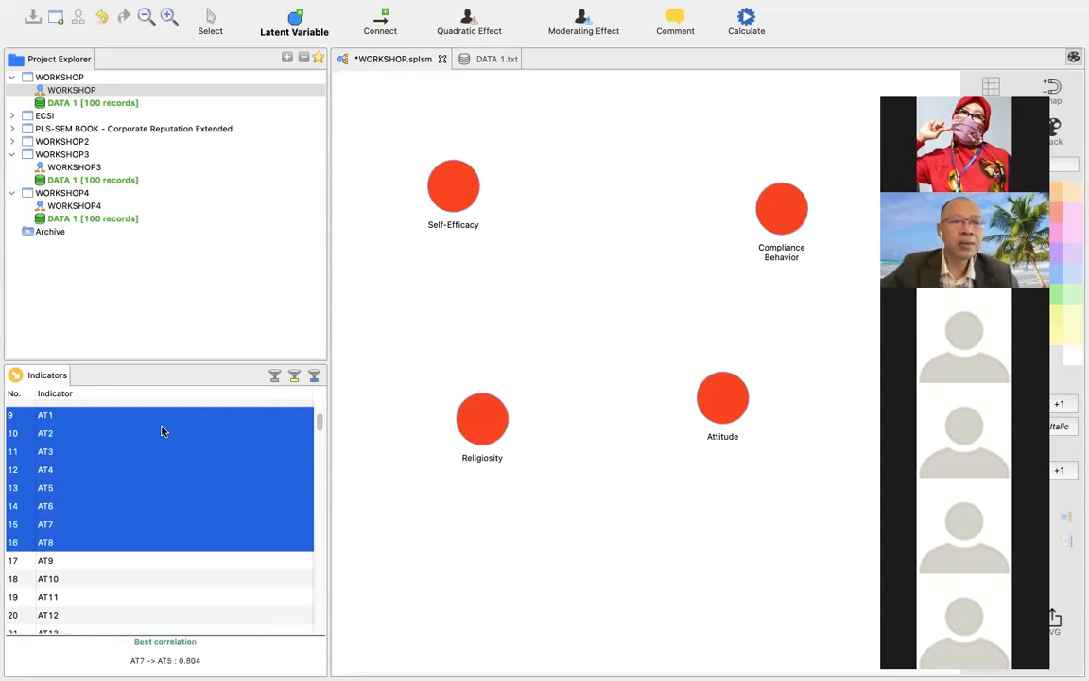
{"action": "left_click_drag", "start_coordinate": [162, 433], "coordinate": [726, 409]}
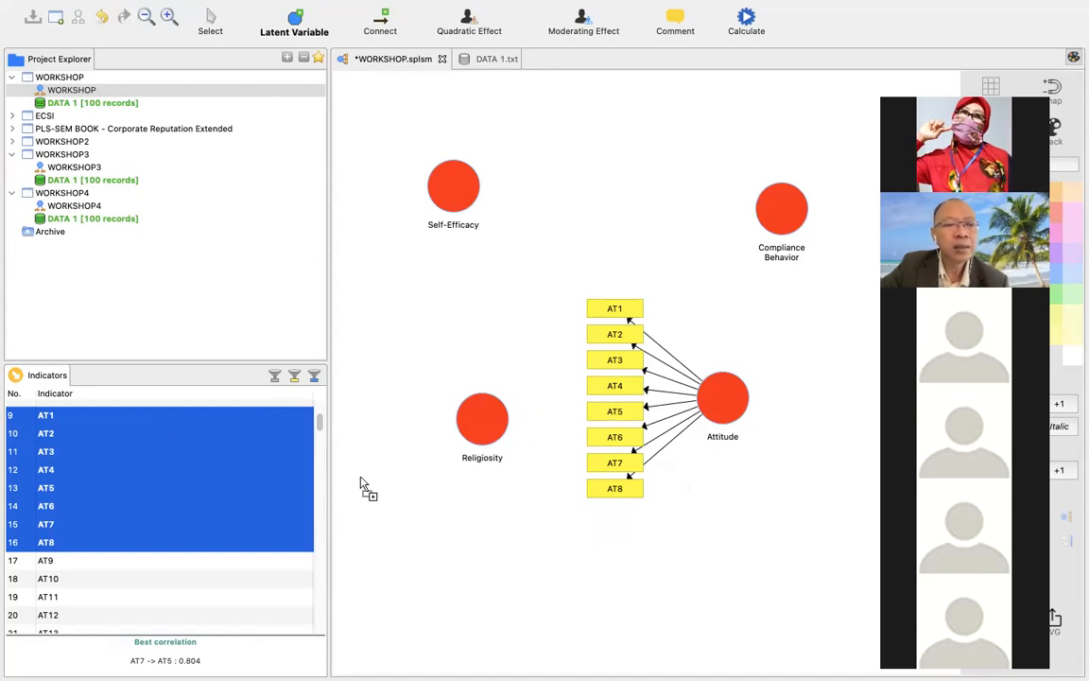
Assign the indicators IR10 through IR18 together with IN1 to the Religiosity variable.
{"action": "left_click_drag", "start_coordinate": [319, 429], "coordinate": [317, 449]}
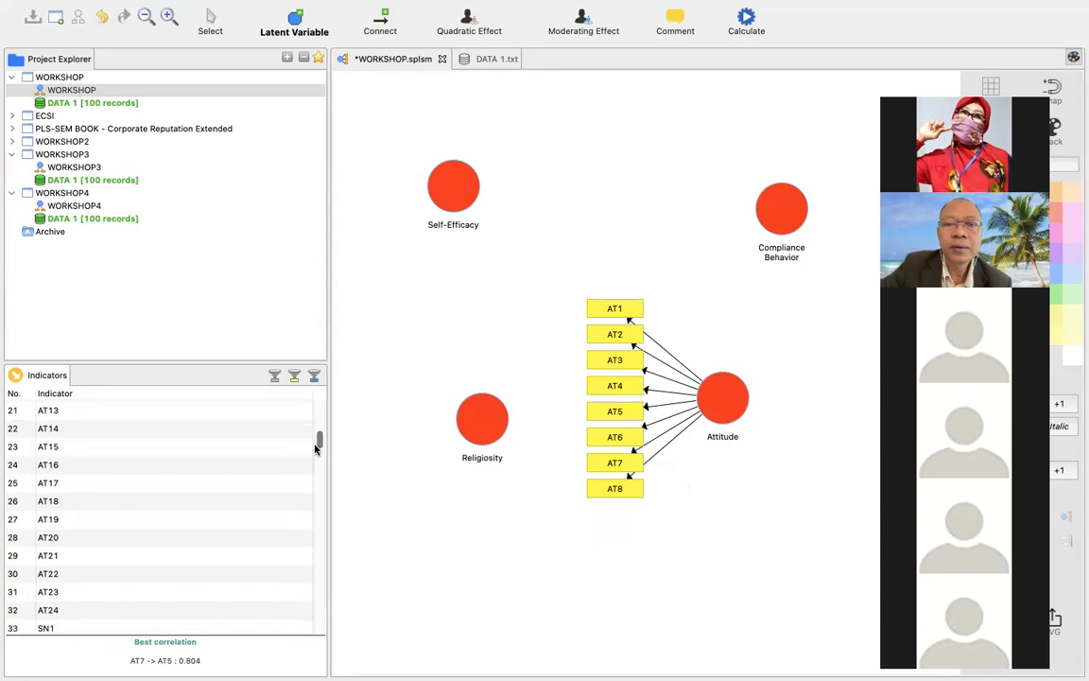
{"action": "left_click_drag", "start_coordinate": [317, 449], "coordinate": [320, 428]}
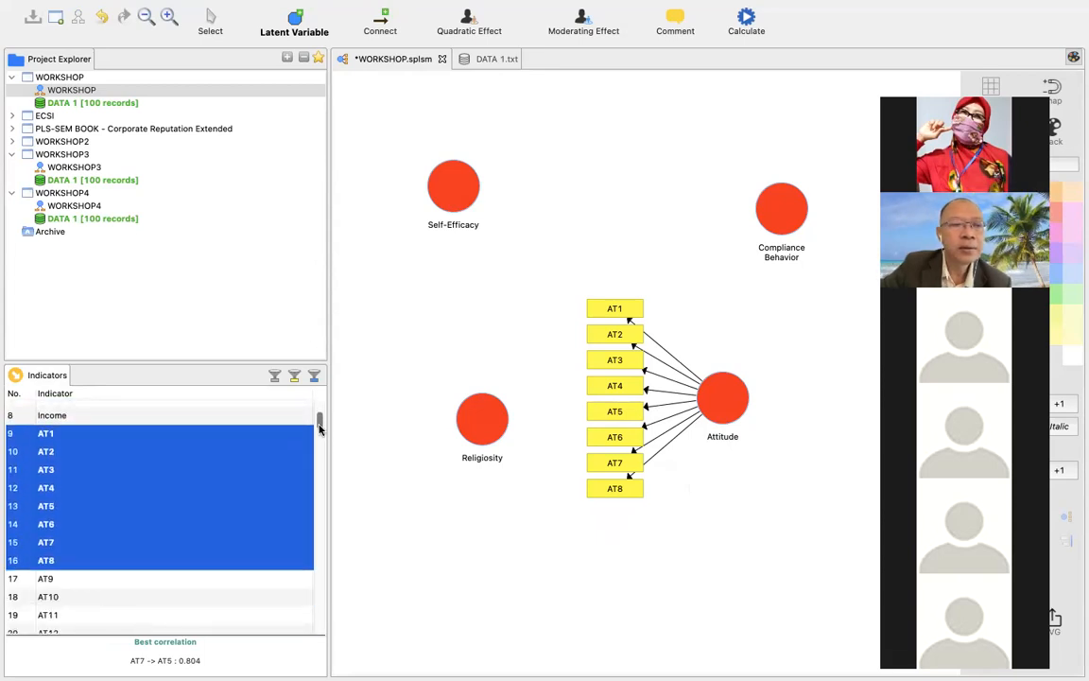
{"action": "left_click_drag", "start_coordinate": [319, 429], "coordinate": [320, 552]}
{"action": "left_click_drag", "start_coordinate": [320, 556], "coordinate": [338, 589]}
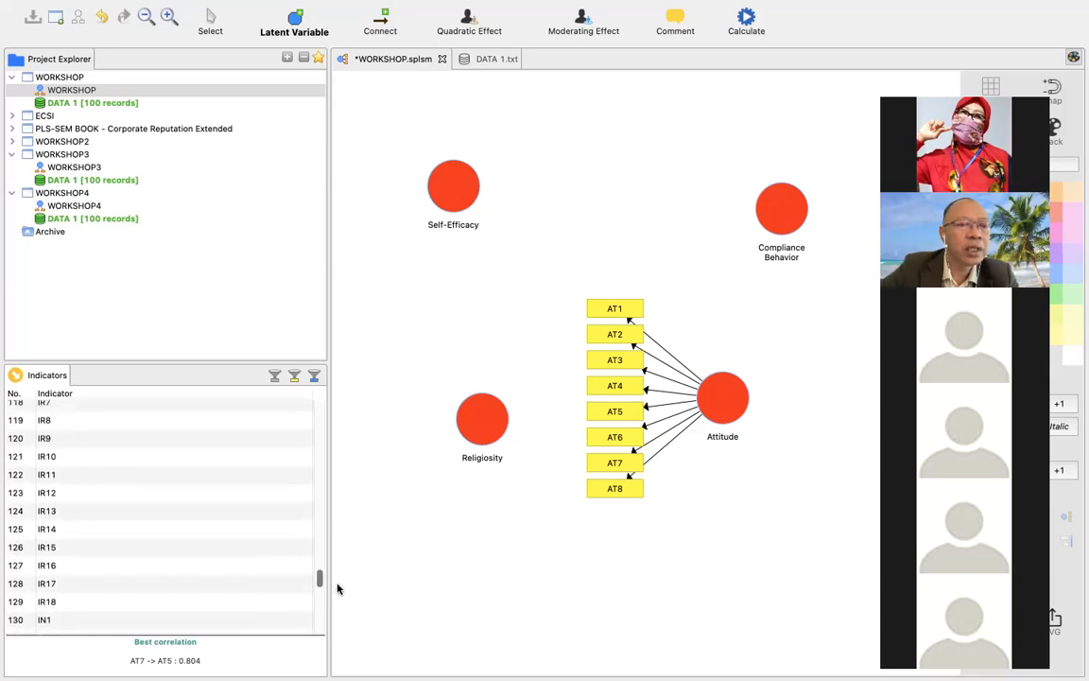
{"action": "left_click", "coordinate": [114, 463]}
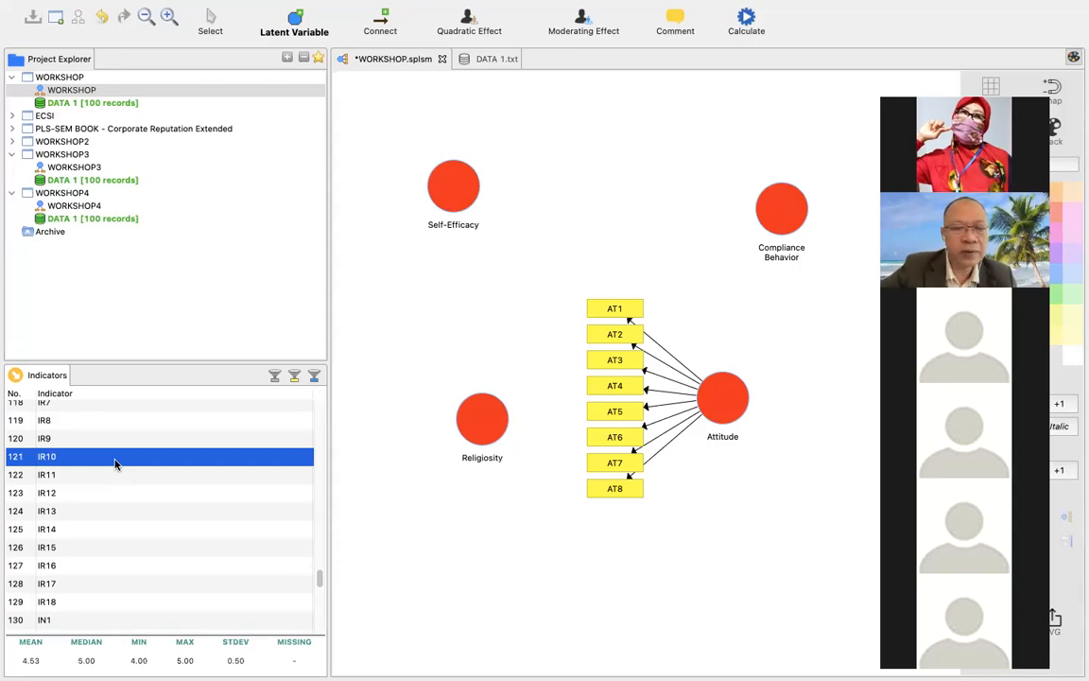
{"action": "key", "text": "shift+Down"}
{"action": "key", "text": "shift+Down"}
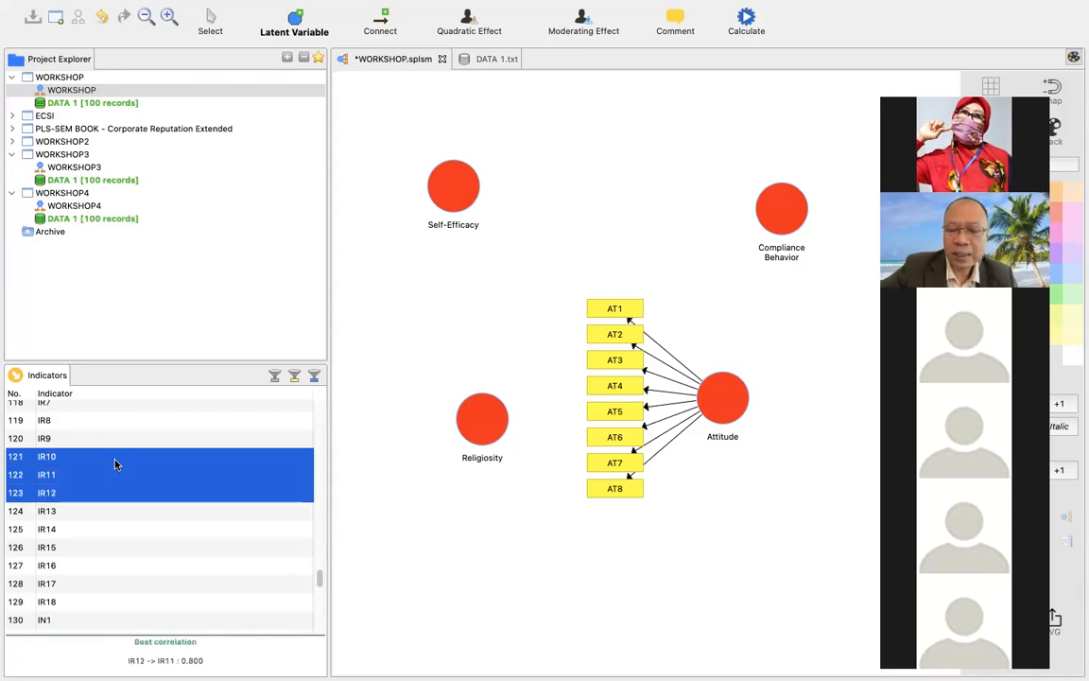
{"action": "key", "text": "shift+Down"}
{"action": "key", "text": "shift+Down"}
{"action": "key", "text": "shift+Down"}
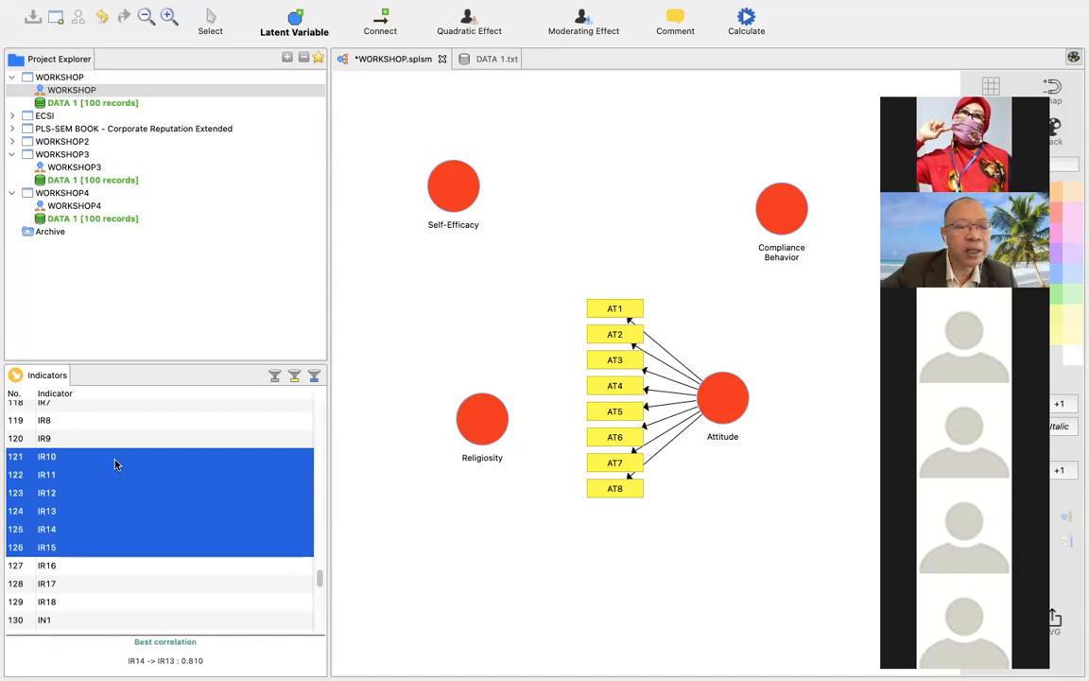
{"action": "key", "text": "shift+Down"}
{"action": "key", "text": "shift+Down"}
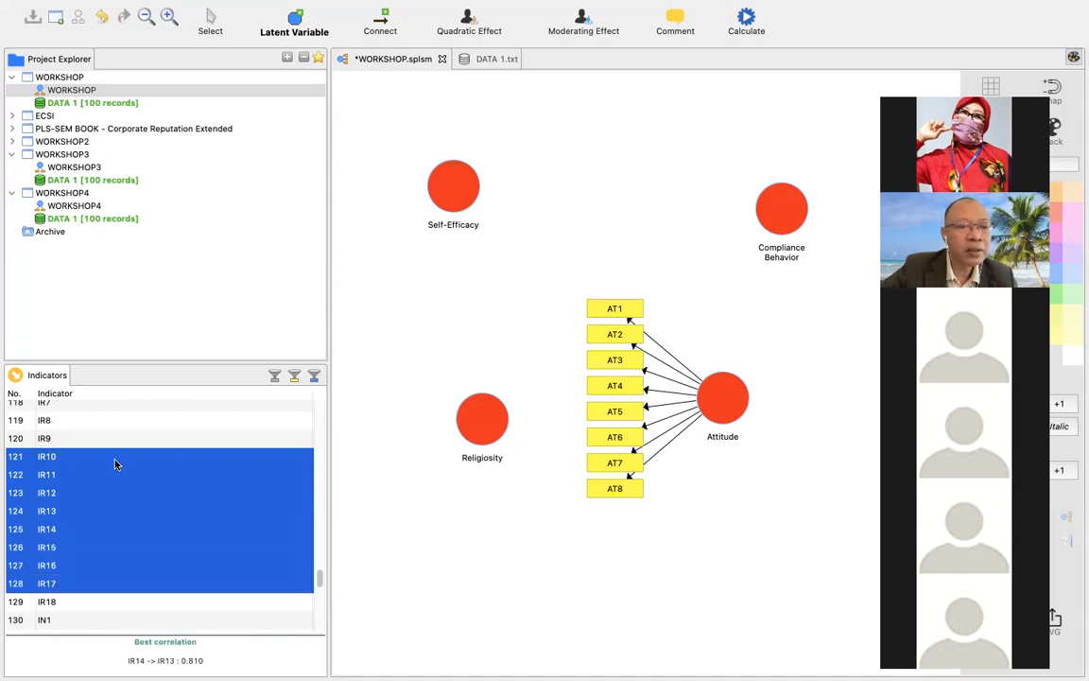
{"action": "key", "text": "shift+Down"}
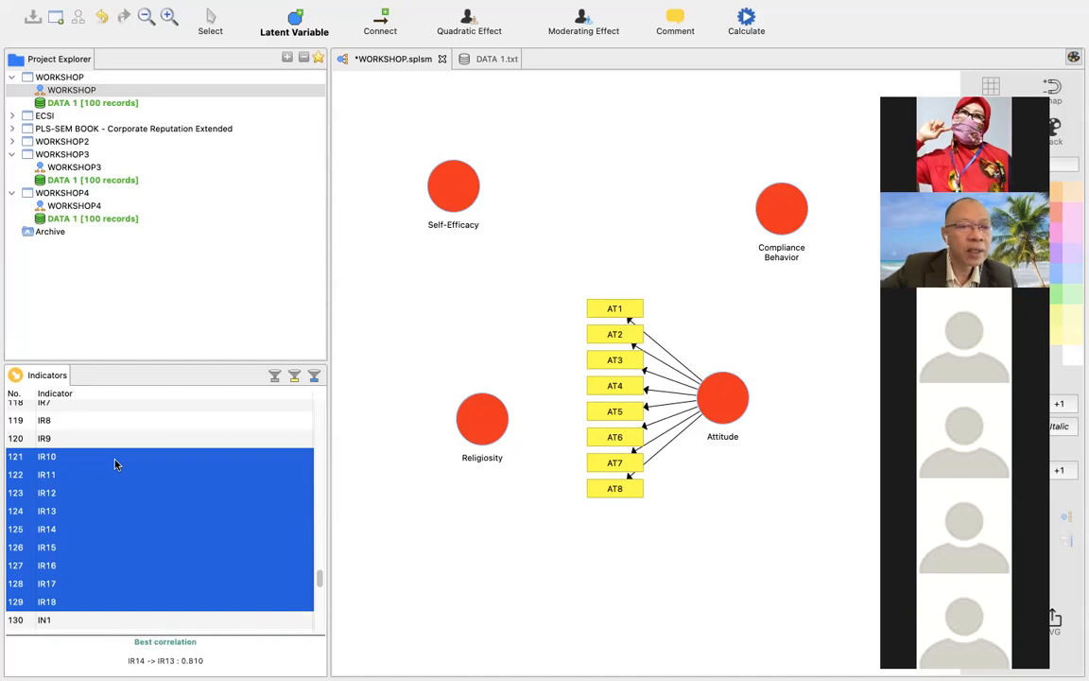
{"action": "key", "text": "shift+Down"}
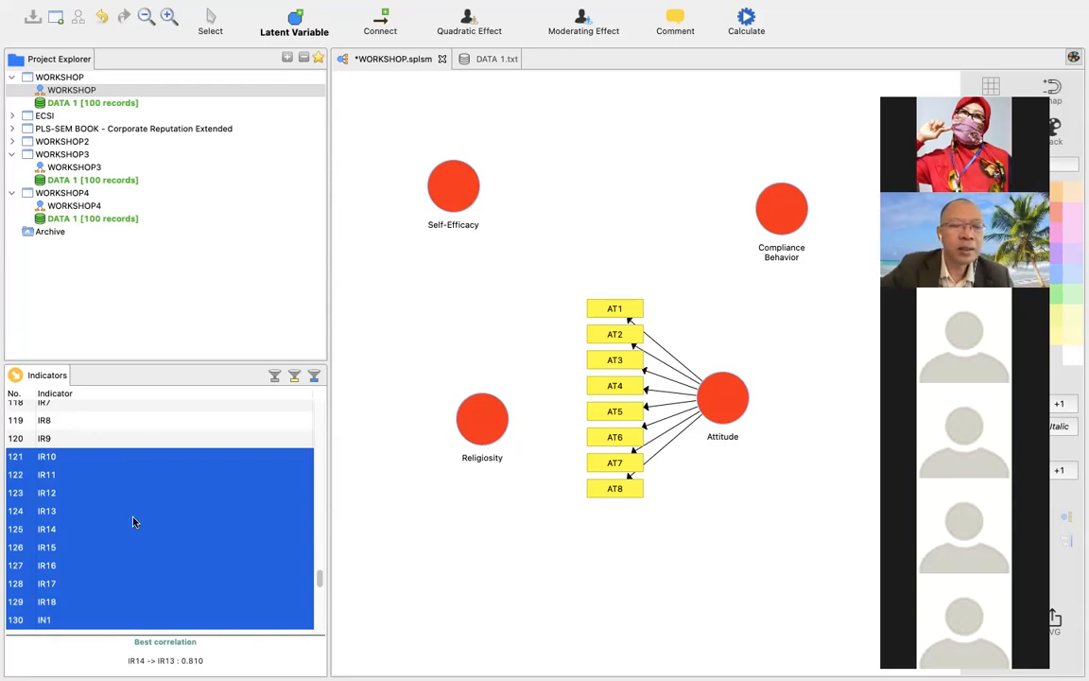
{"action": "left_click_drag", "start_coordinate": [133, 523], "coordinate": [480, 425]}
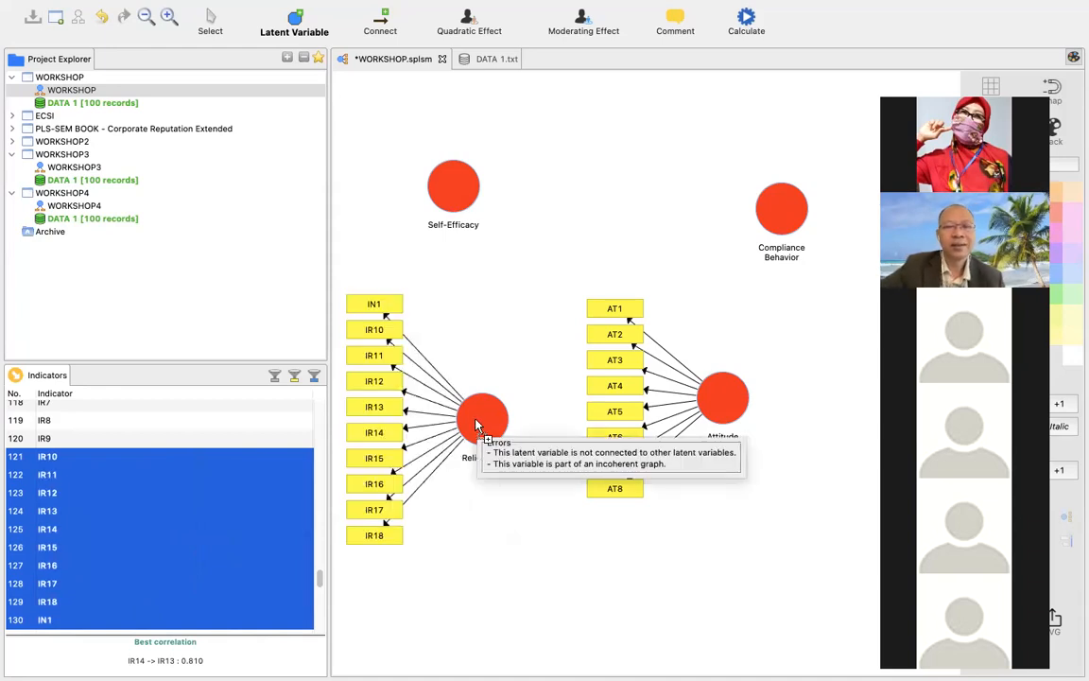
Find the self-efficacy indicators in the indicator list and try to select SE1 through SE5 together.
{"action": "left_click_drag", "start_coordinate": [319, 574], "coordinate": [340, 508]}
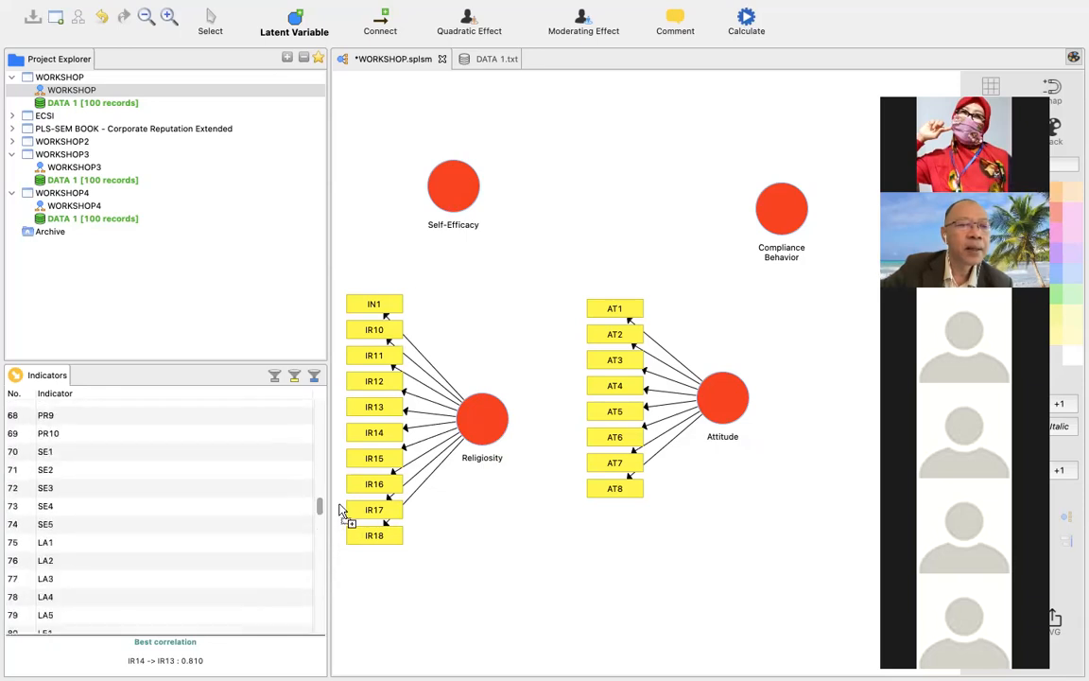
{"action": "left_click", "coordinate": [133, 458]}
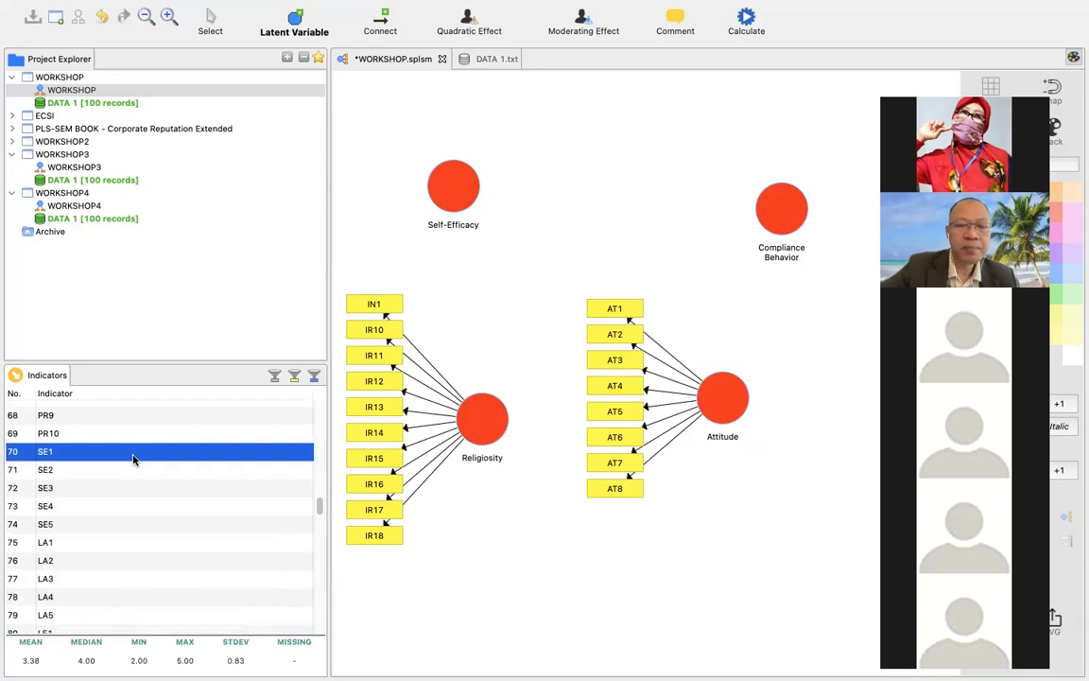
{"action": "key", "text": "shift+Down"}
{"action": "key", "text": "shift+Down"}
{"action": "key", "text": "shift+Down"}
{"action": "key", "text": "shift+Down"}
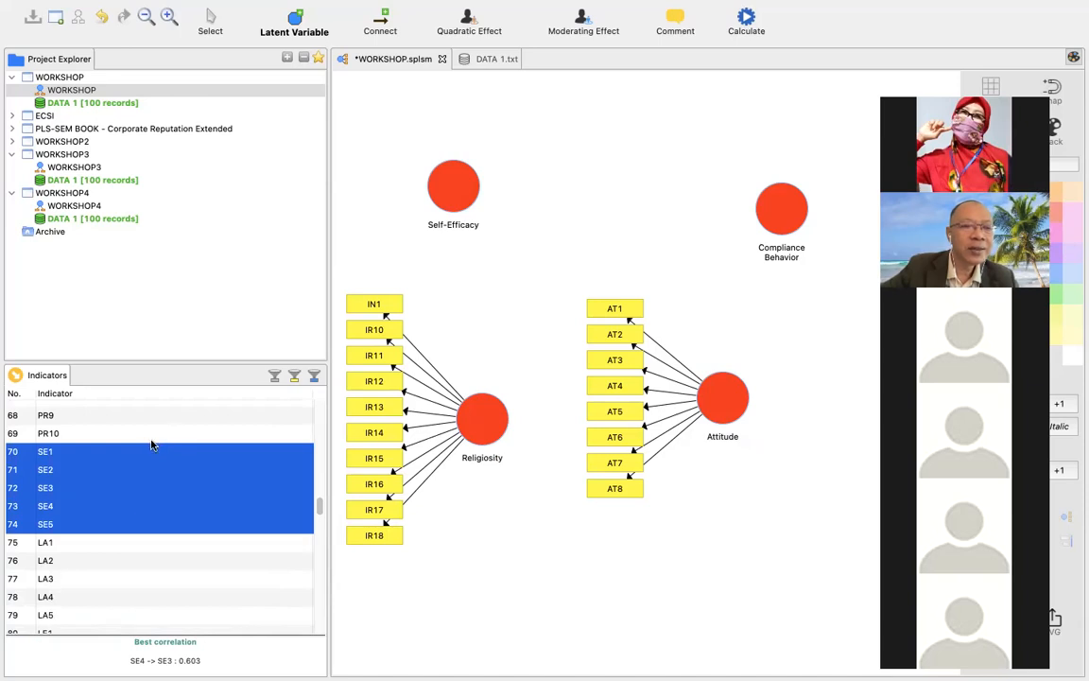
{"action": "left_click", "coordinate": [163, 433]}
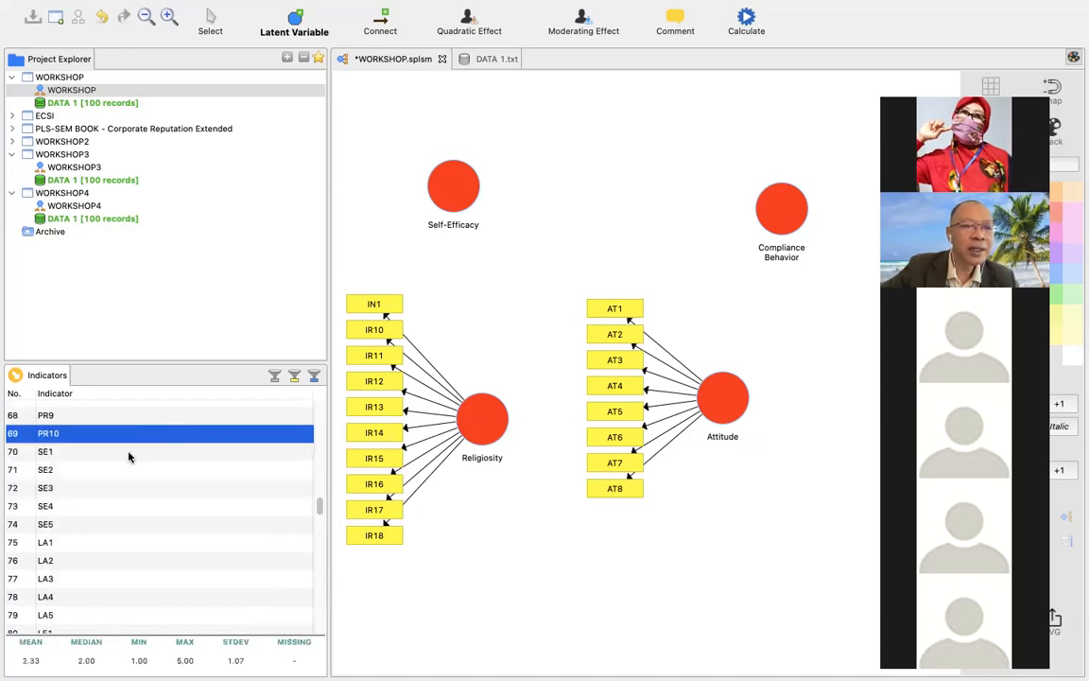
{"action": "left_click", "coordinate": [130, 455]}
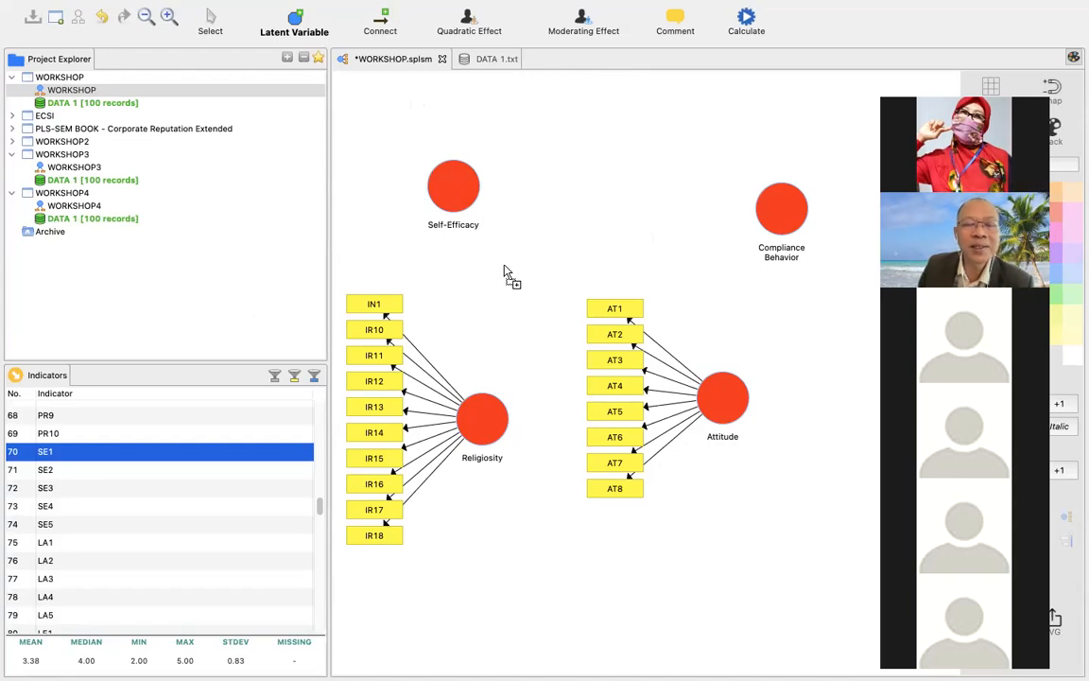
{"action": "left_click", "coordinate": [384, 310]}
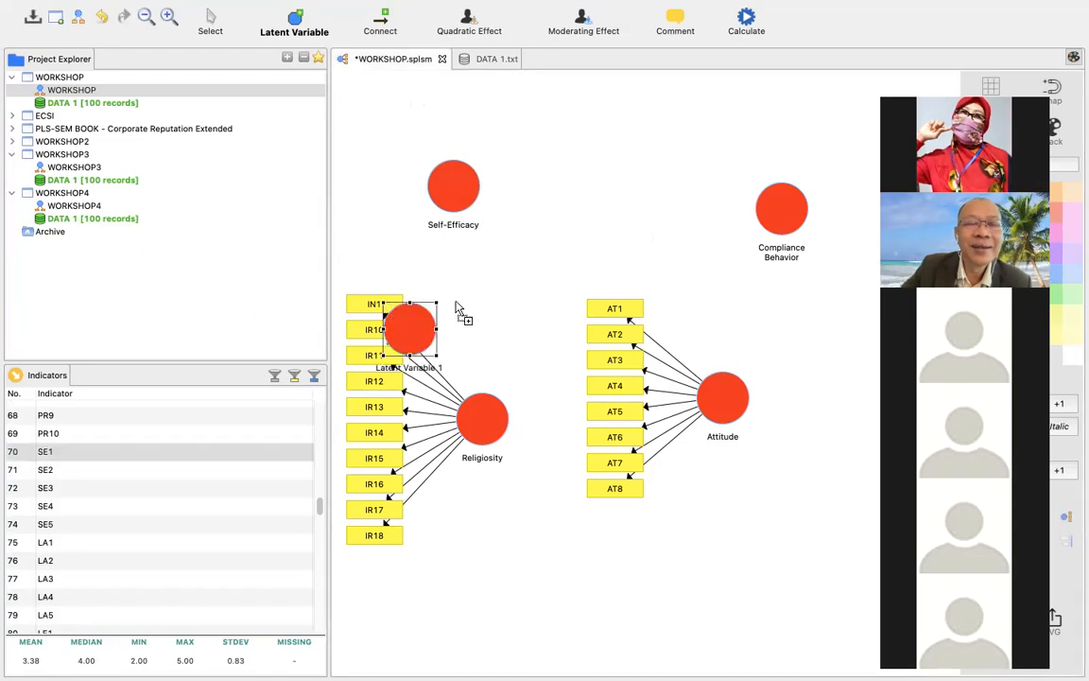
{"action": "right_click", "coordinate": [428, 317]}
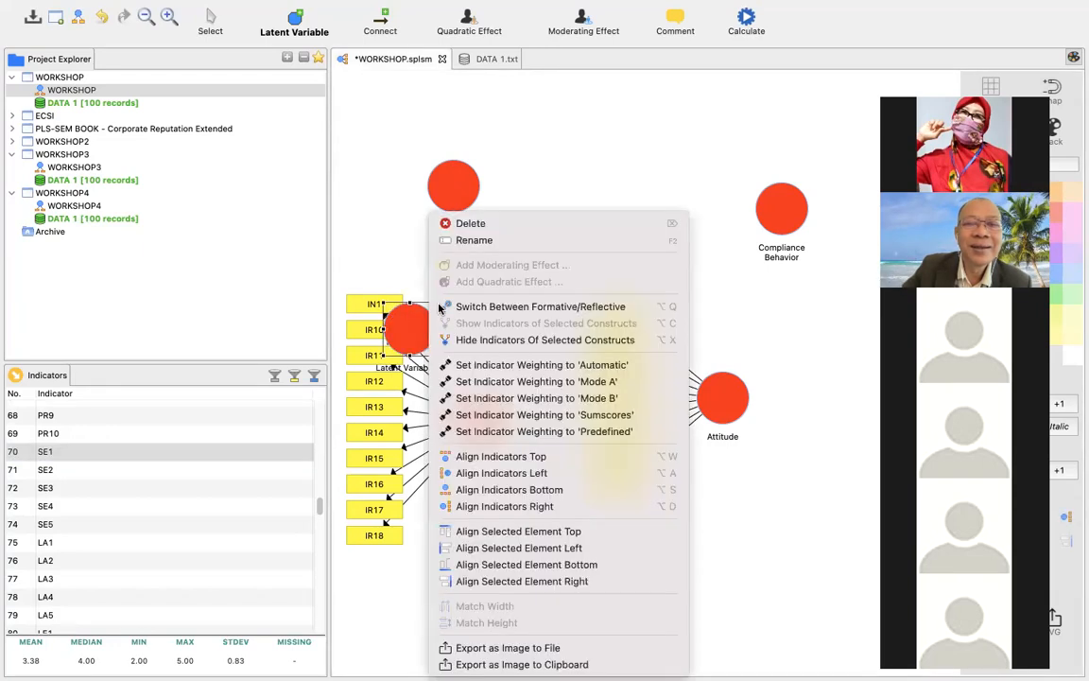
{"action": "left_click", "coordinate": [477, 227]}
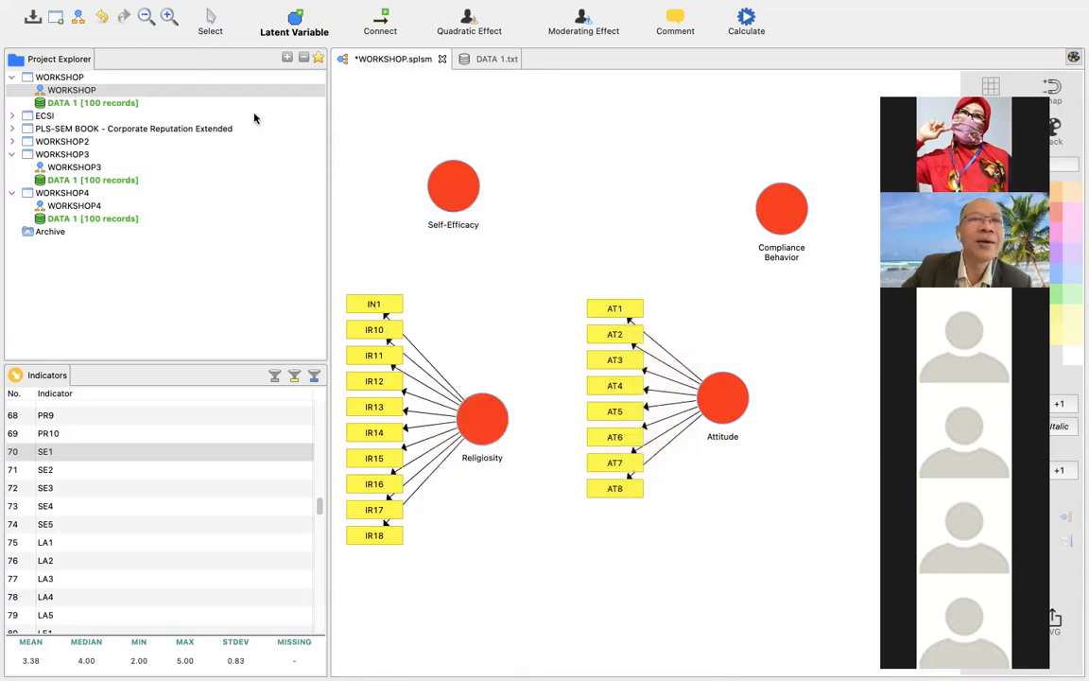
Delete the indicator IN1 from the Religiosity variable.
{"action": "left_click", "coordinate": [210, 19]}
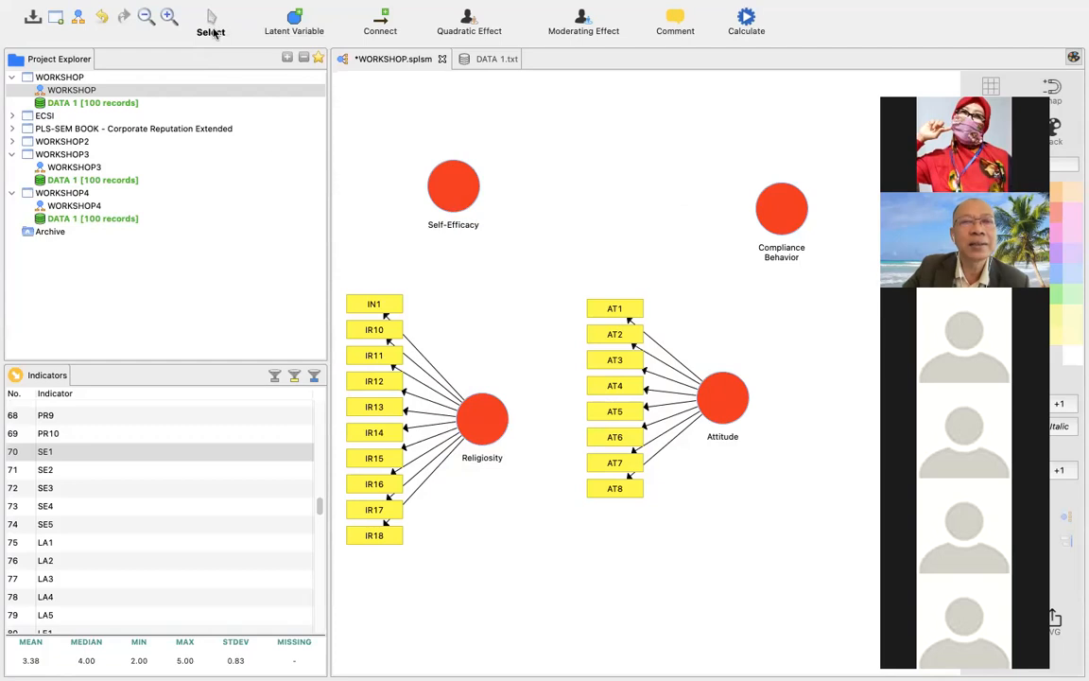
{"action": "left_click", "coordinate": [362, 303]}
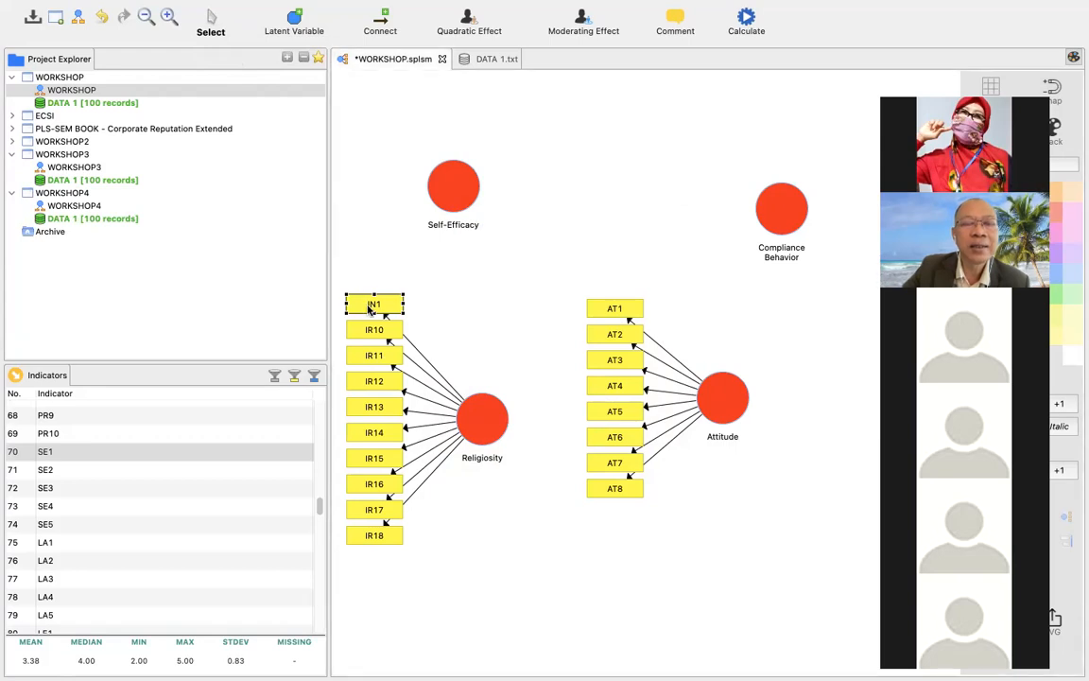
{"action": "right_click", "coordinate": [370, 308]}
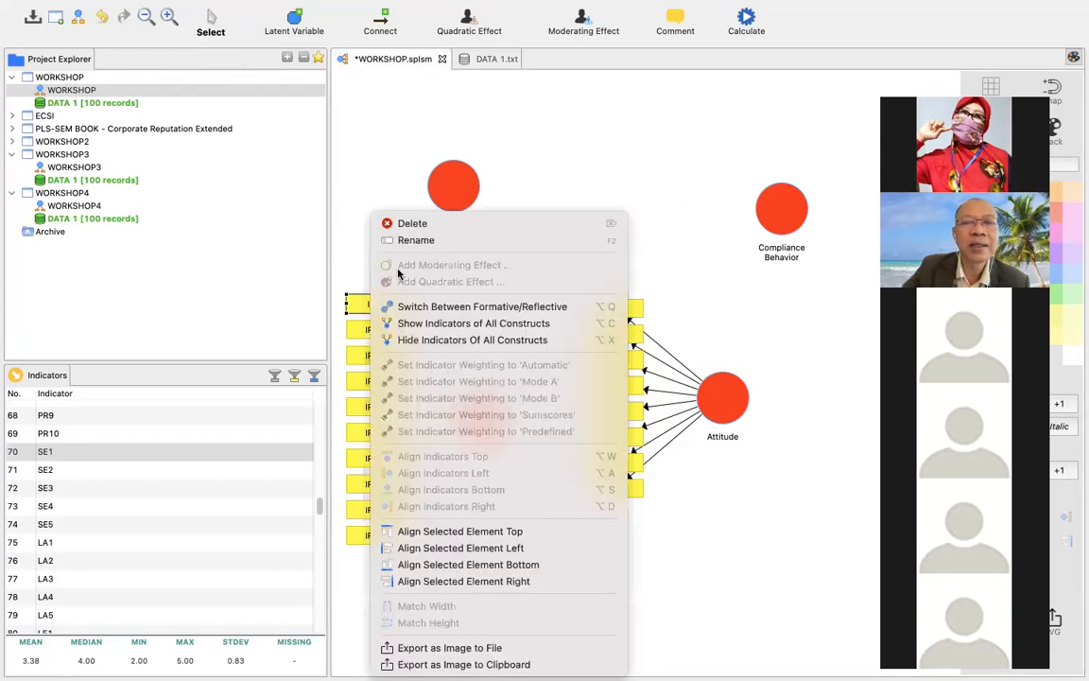
{"action": "left_click", "coordinate": [415, 225]}
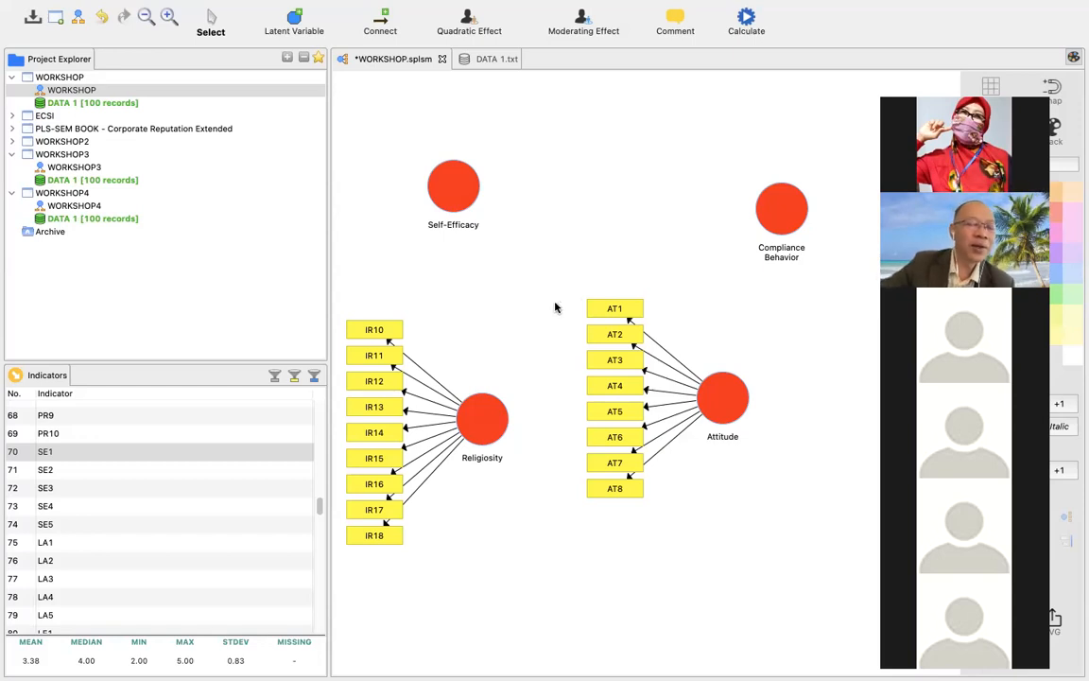
Assign the indicators SE1, SE2, SE3, SE4 and SE5 one by one to the Self-Efficacy variable.
{"action": "left_click_drag", "start_coordinate": [148, 456], "coordinate": [451, 184]}
{"action": "left_click_drag", "start_coordinate": [130, 473], "coordinate": [467, 202]}
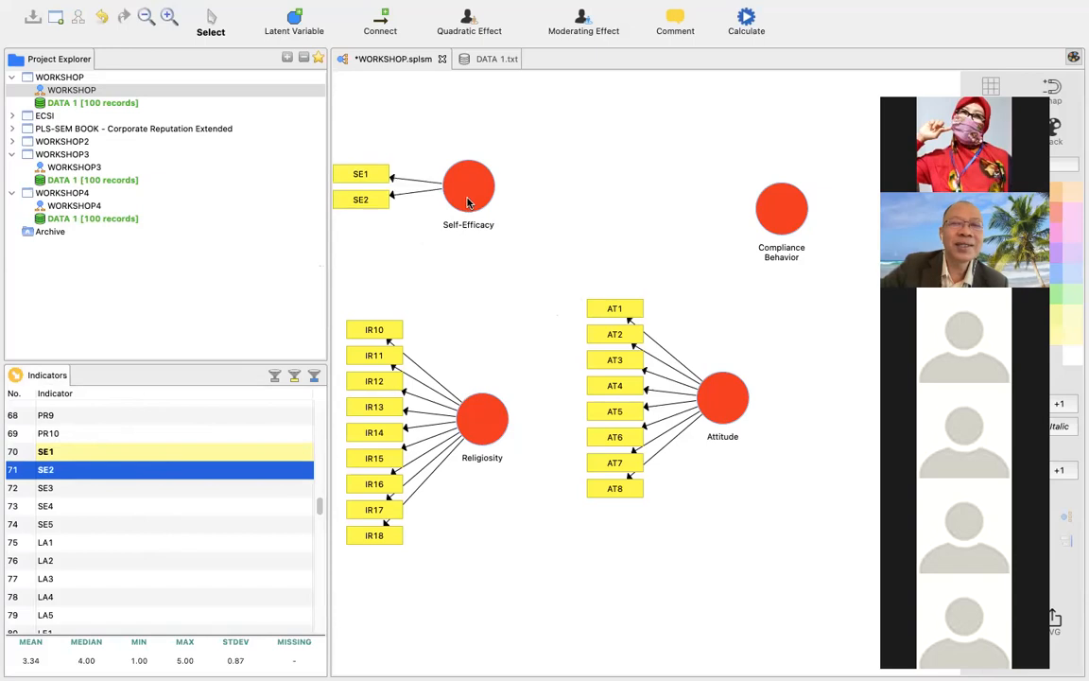
{"action": "left_click_drag", "start_coordinate": [123, 491], "coordinate": [464, 206]}
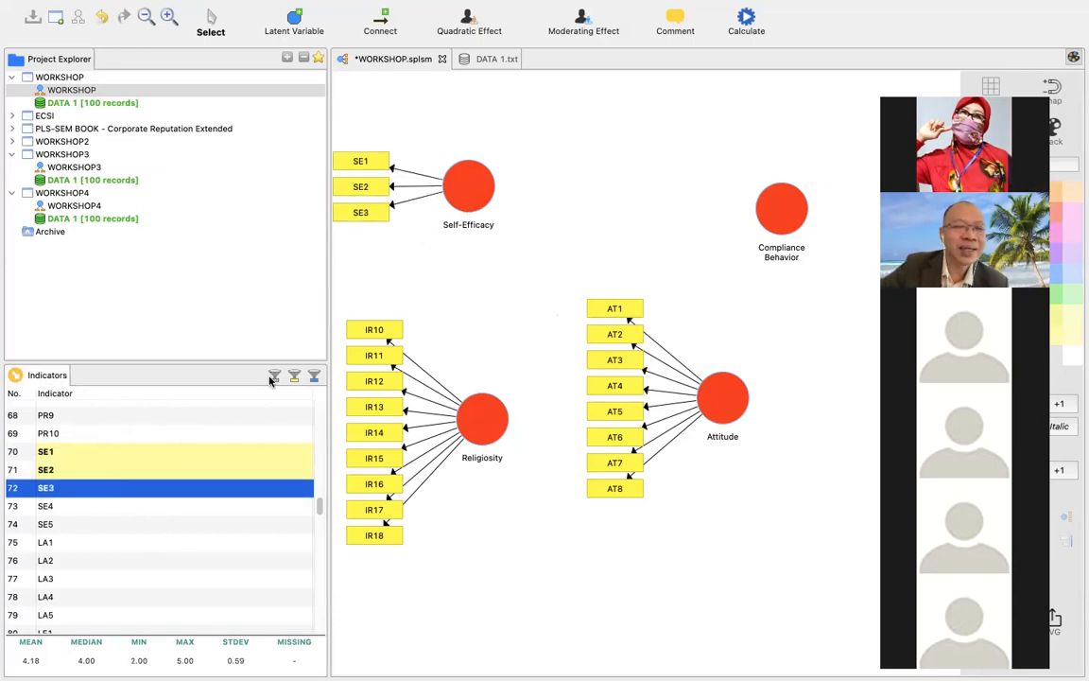
{"action": "left_click_drag", "start_coordinate": [162, 509], "coordinate": [476, 199]}
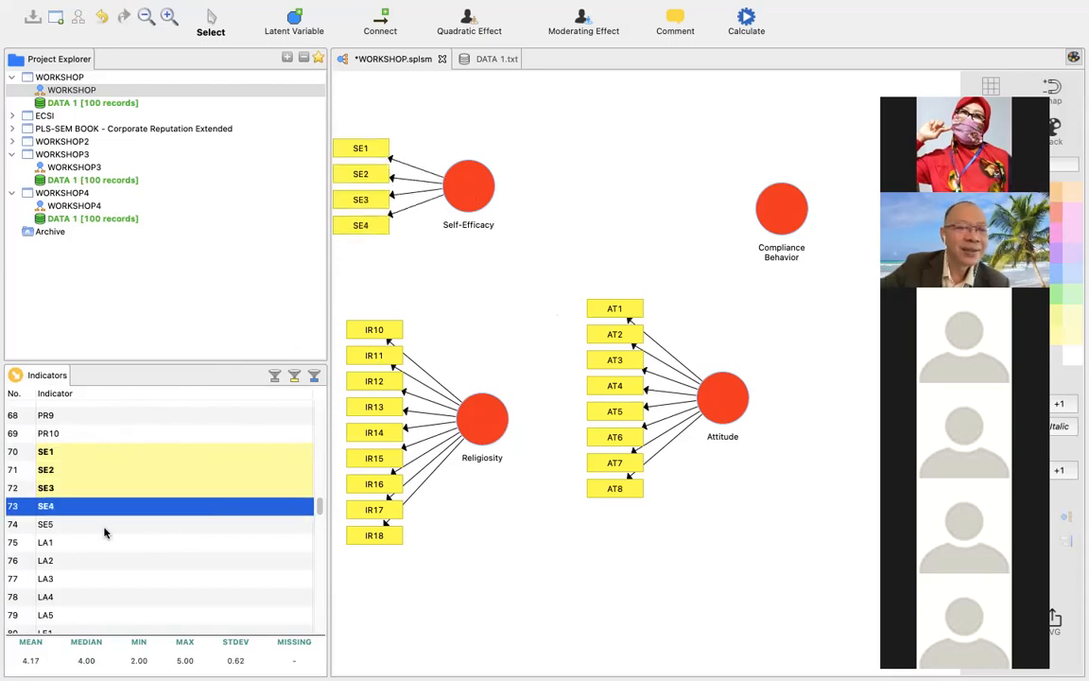
{"action": "left_click_drag", "start_coordinate": [109, 525], "coordinate": [430, 182]}
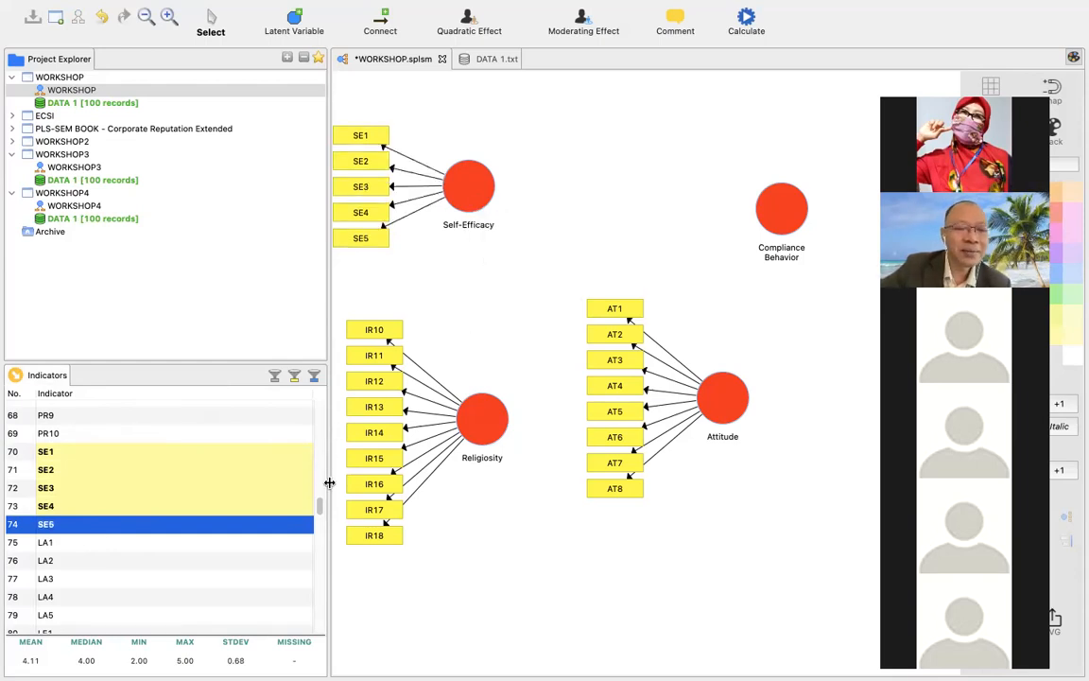
Add the indicators SQ1 and SQ2 to the Self-Efficacy variable.
{"action": "left_click_drag", "start_coordinate": [320, 512], "coordinate": [319, 534]}
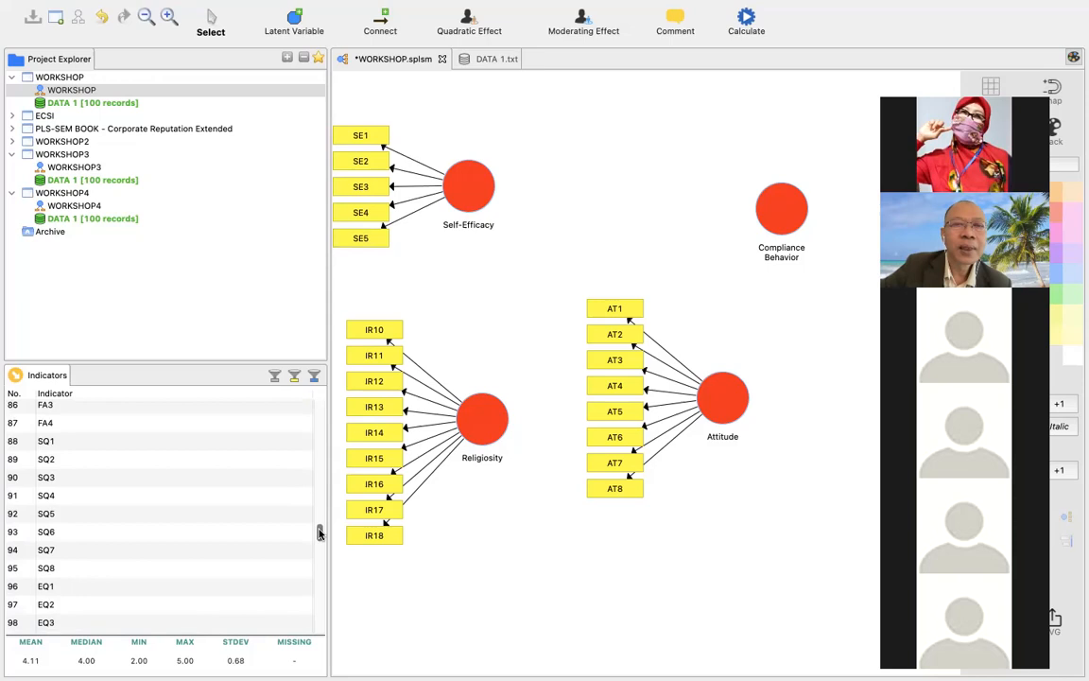
{"action": "left_click_drag", "start_coordinate": [133, 442], "coordinate": [478, 184]}
{"action": "left_click_drag", "start_coordinate": [80, 458], "coordinate": [435, 184]}
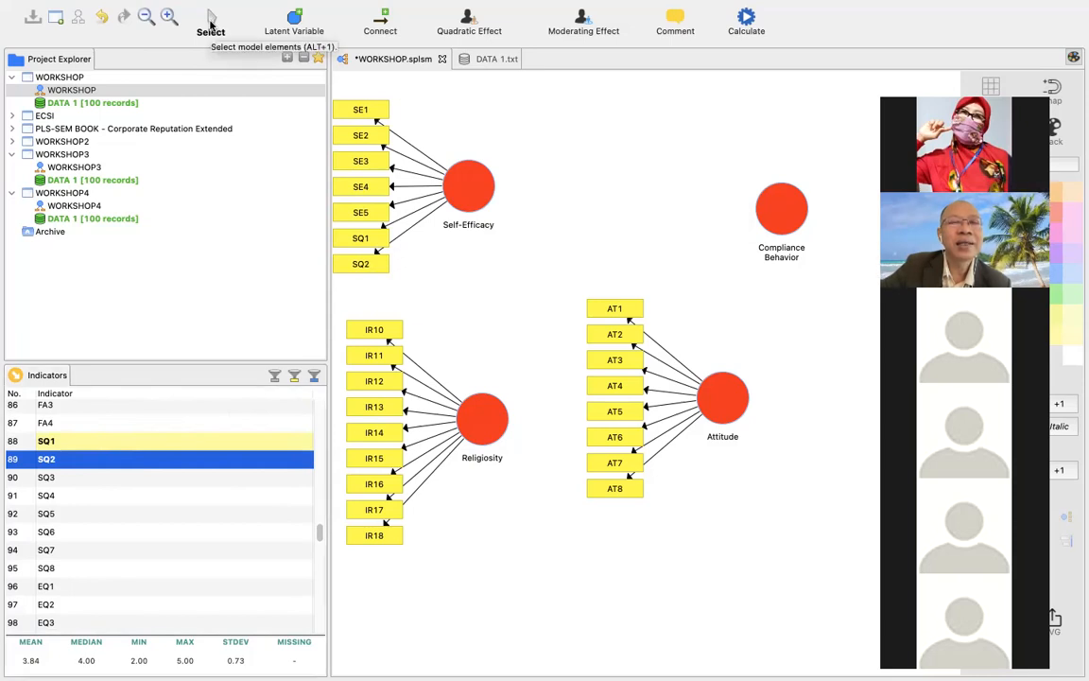
Delete the indicators SQ1 and SQ2 from the Self-Efficacy variable.
{"action": "left_click", "coordinate": [361, 239]}
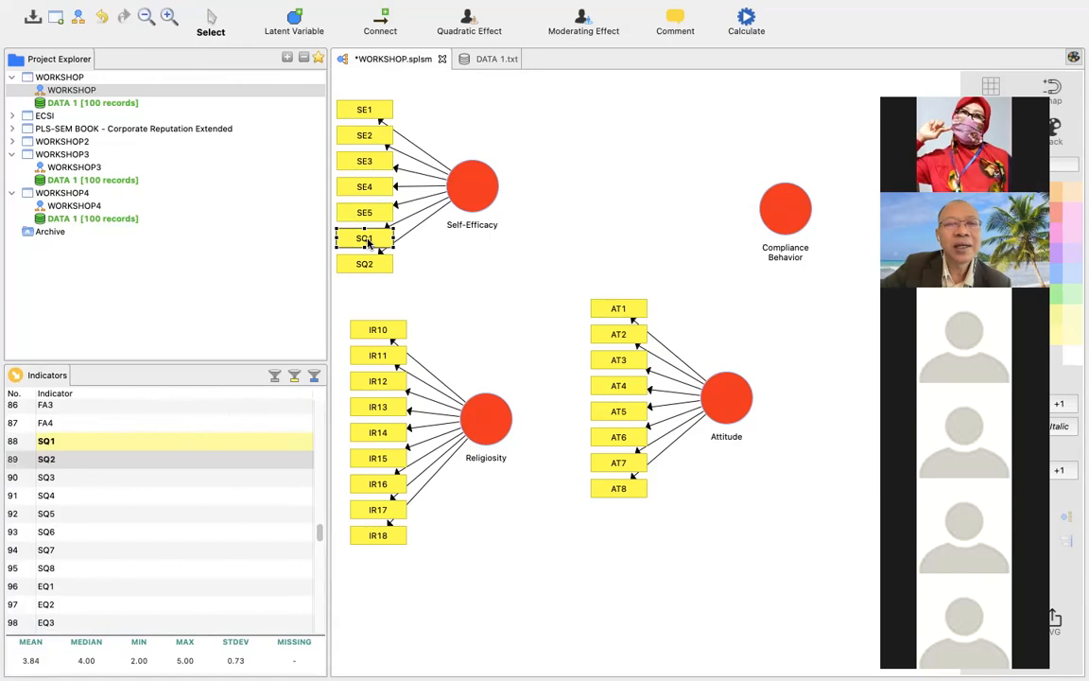
{"action": "right_click", "coordinate": [368, 242]}
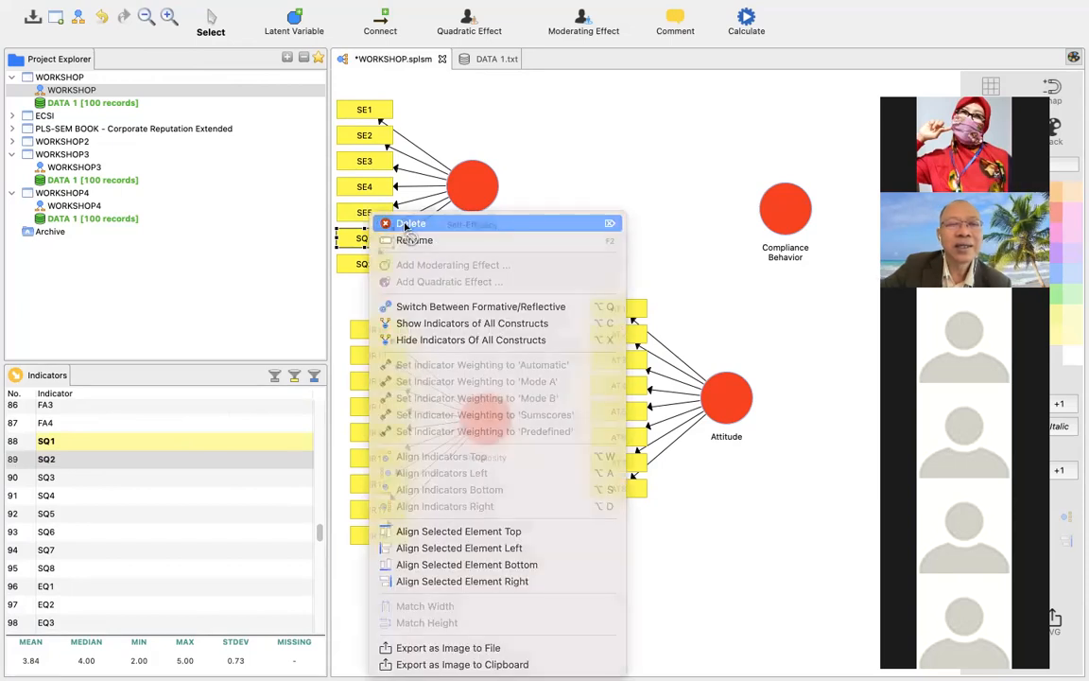
{"action": "left_click", "coordinate": [404, 224]}
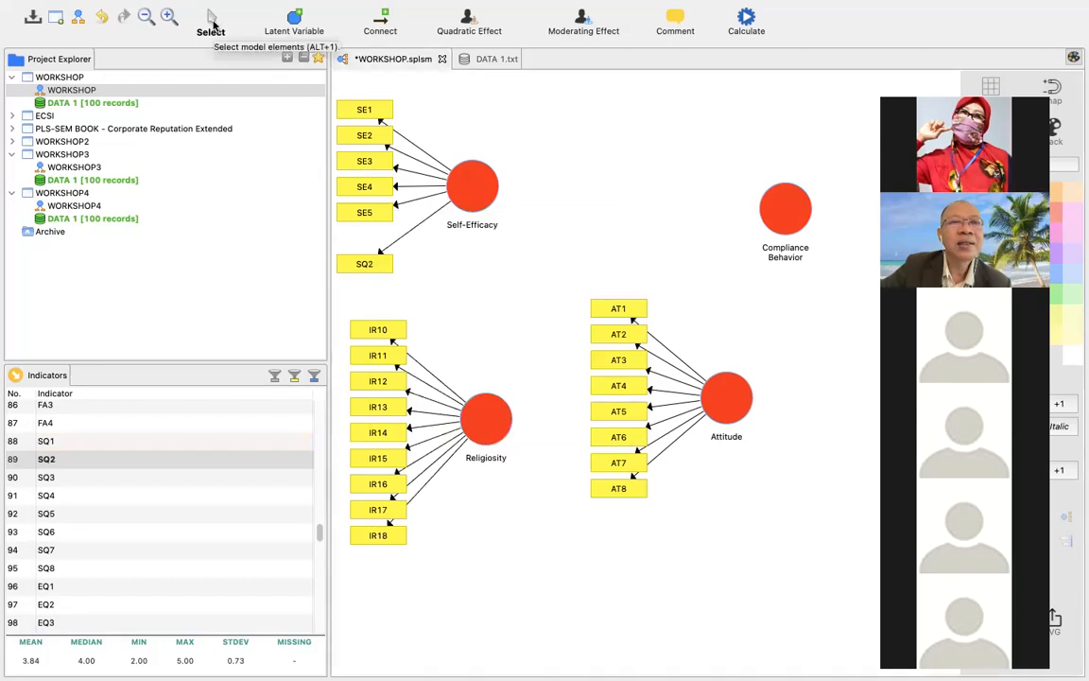
{"action": "left_click", "coordinate": [360, 267]}
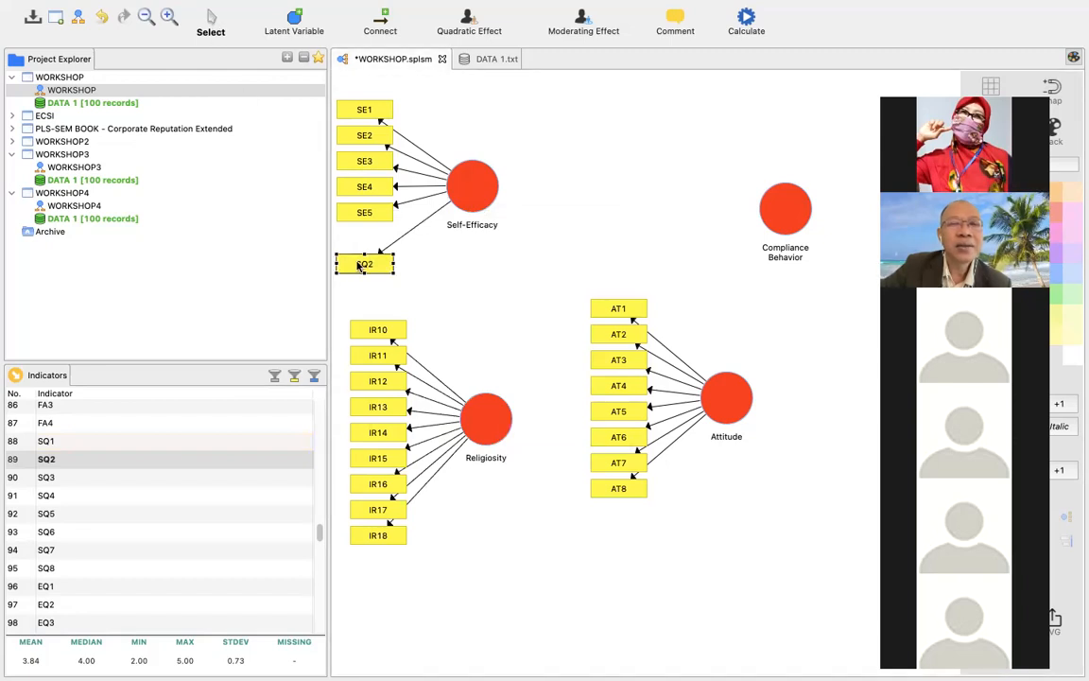
{"action": "right_click", "coordinate": [360, 267]}
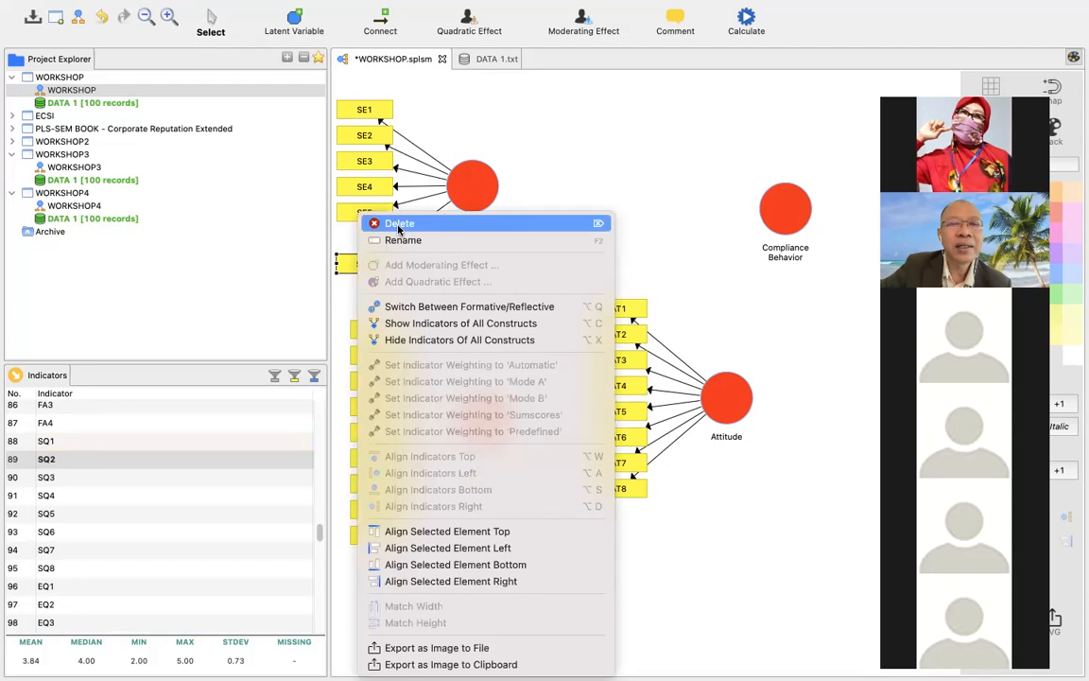
{"action": "left_click", "coordinate": [380, 225]}
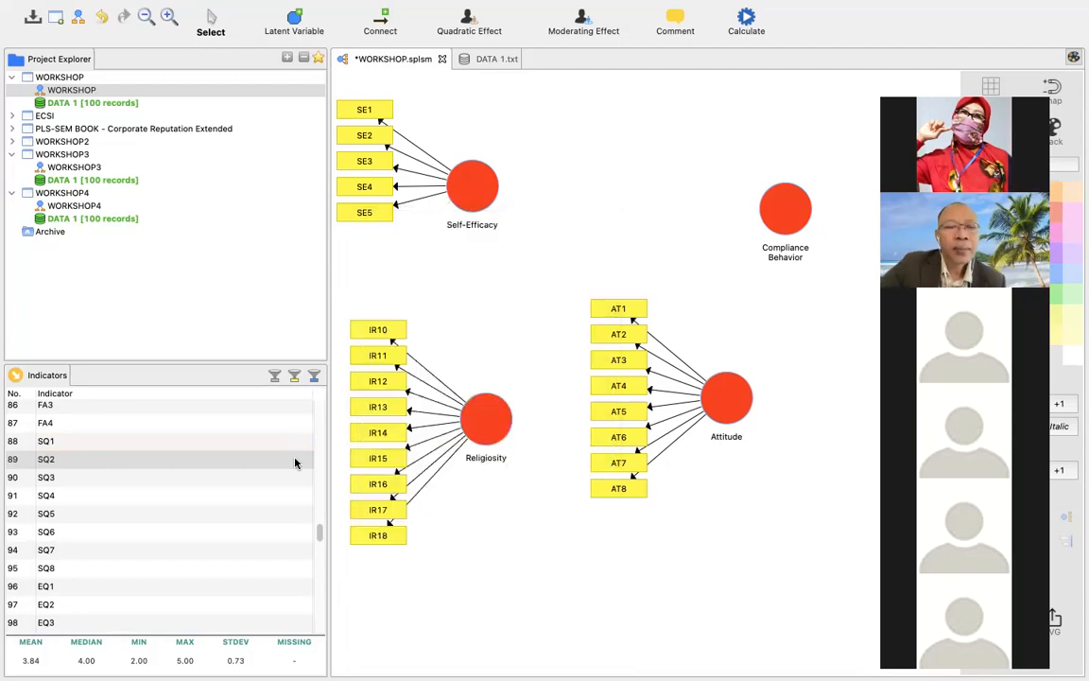
Assign the indicators CB1, CB2, CB3 and CB4 one by one to the Compliance Behavior variable.
{"action": "left_click_drag", "start_coordinate": [319, 532], "coordinate": [319, 600]}
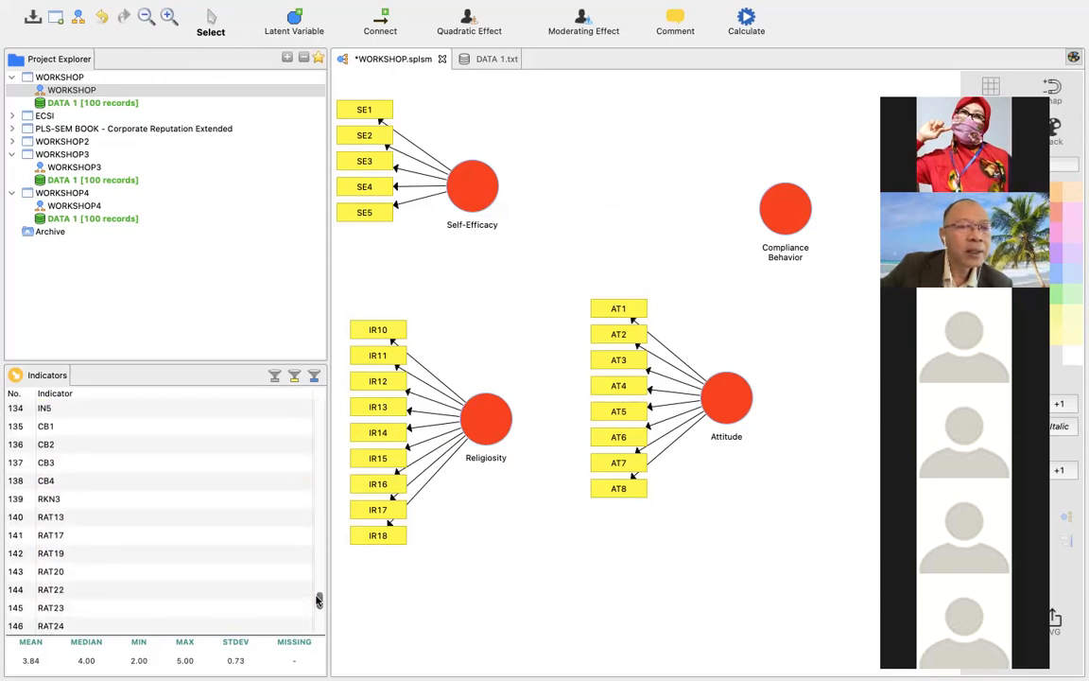
{"action": "left_click", "coordinate": [80, 428]}
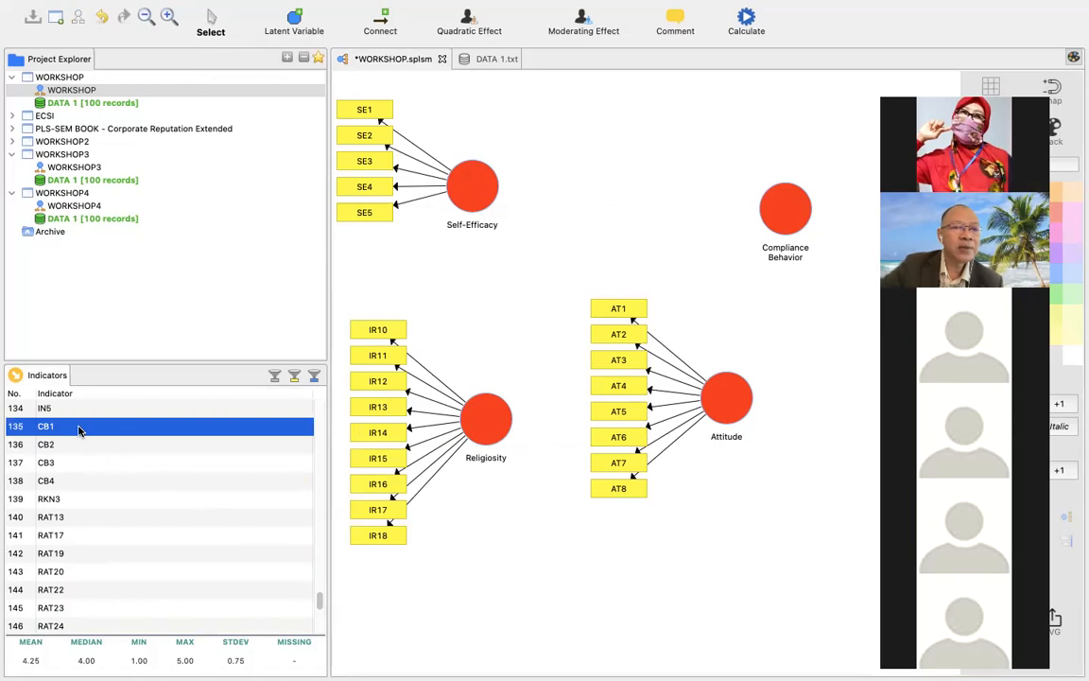
{"action": "left_click_drag", "start_coordinate": [80, 430], "coordinate": [758, 304]}
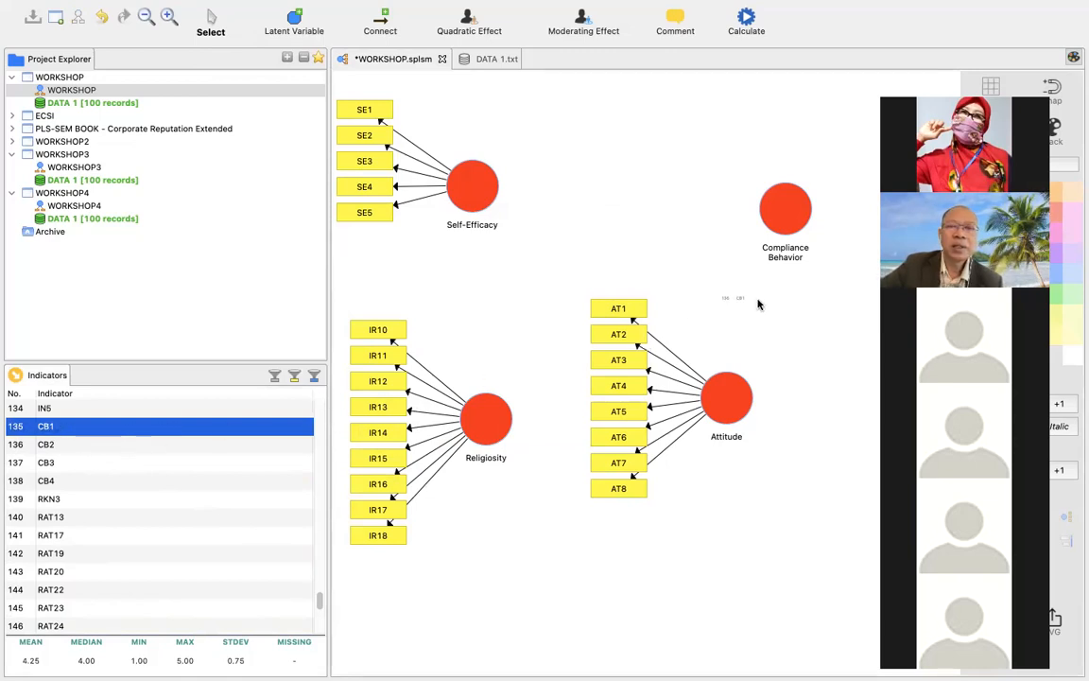
{"action": "left_click_drag", "start_coordinate": [787, 227], "coordinate": [787, 227]}
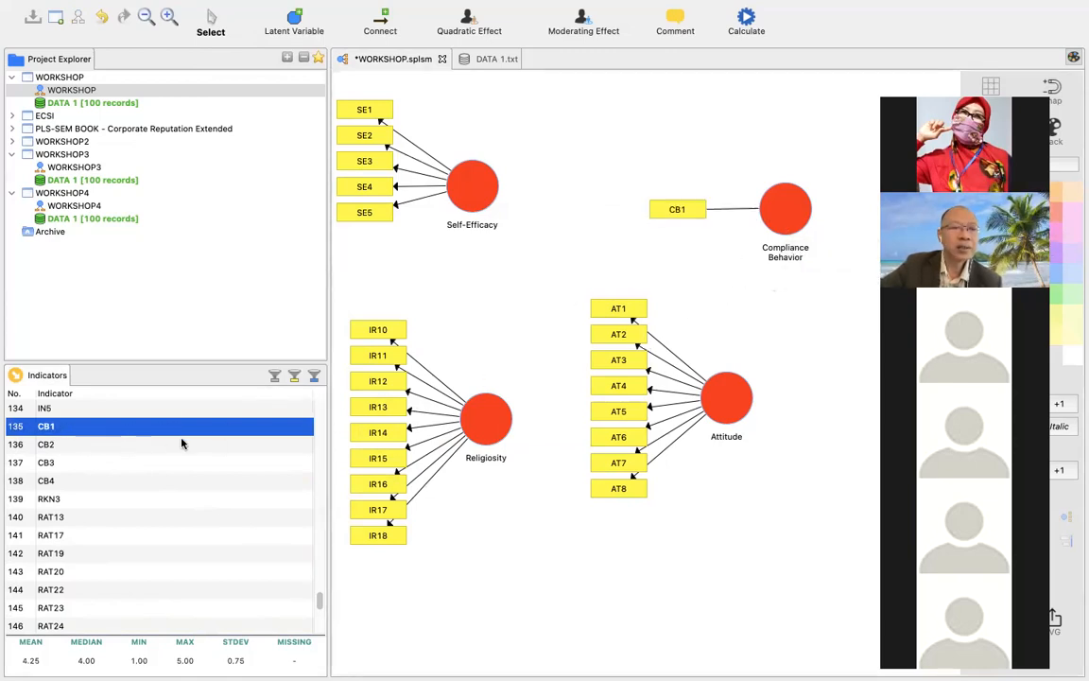
{"action": "left_click_drag", "start_coordinate": [156, 445], "coordinate": [787, 227]}
{"action": "left_click_drag", "start_coordinate": [121, 470], "coordinate": [710, 208]}
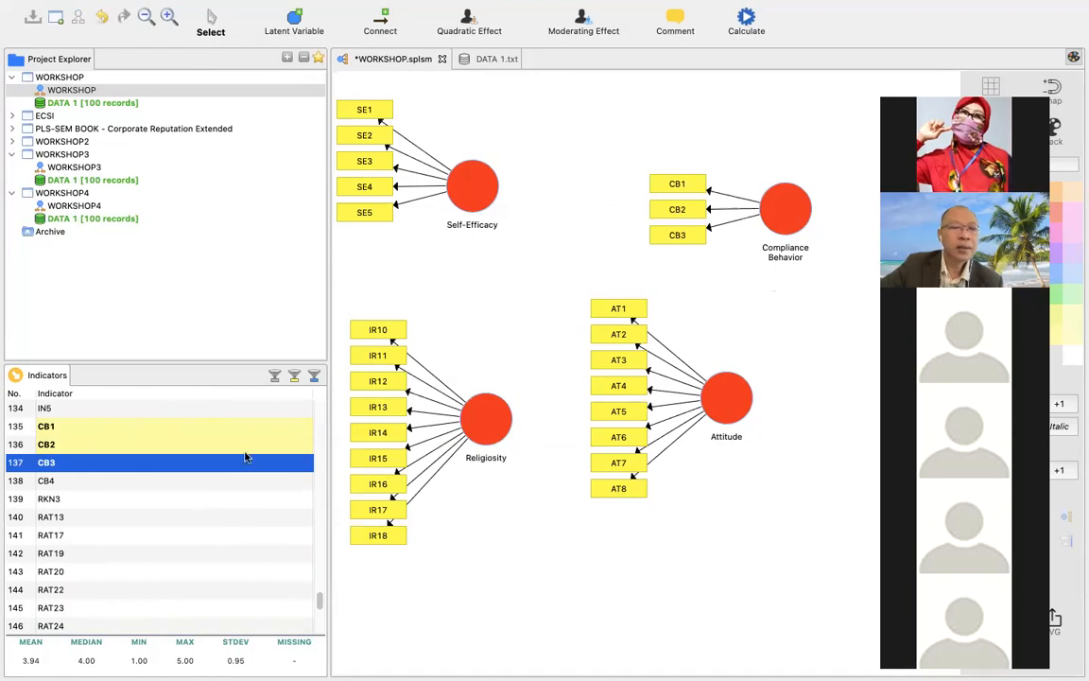
{"action": "left_click_drag", "start_coordinate": [156, 489], "coordinate": [784, 206]}
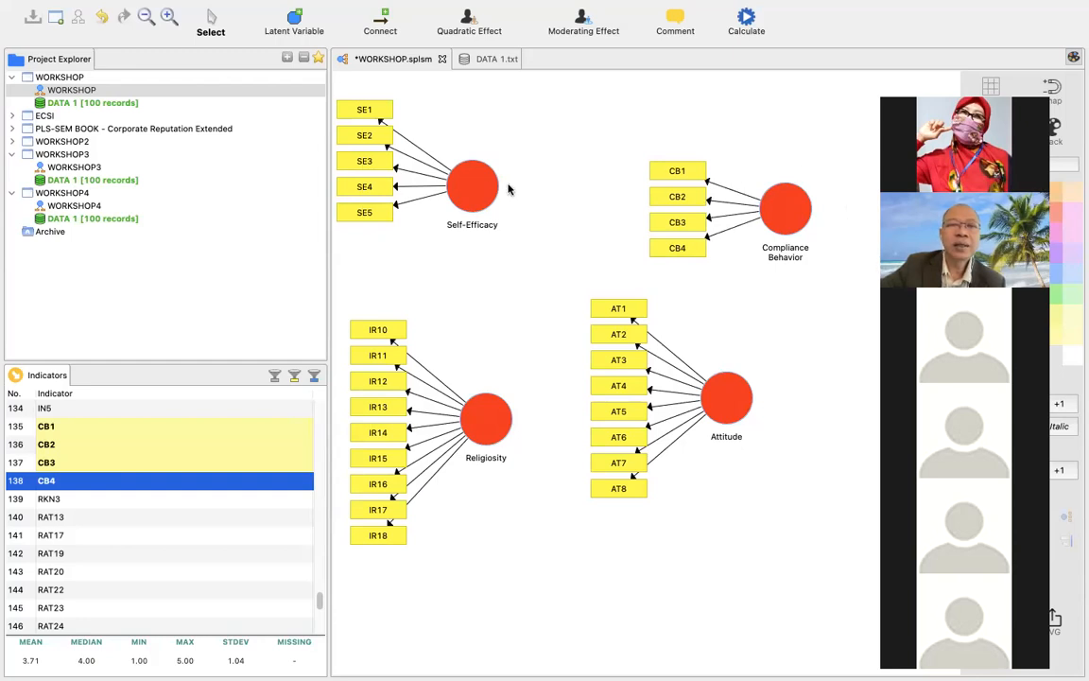
Move the Self-Efficacy and Compliance Behavior variables slightly down and right, and align the Compliance Behavior indicators on the variable's right side.
{"action": "left_click_drag", "start_coordinate": [480, 192], "coordinate": [507, 211]}
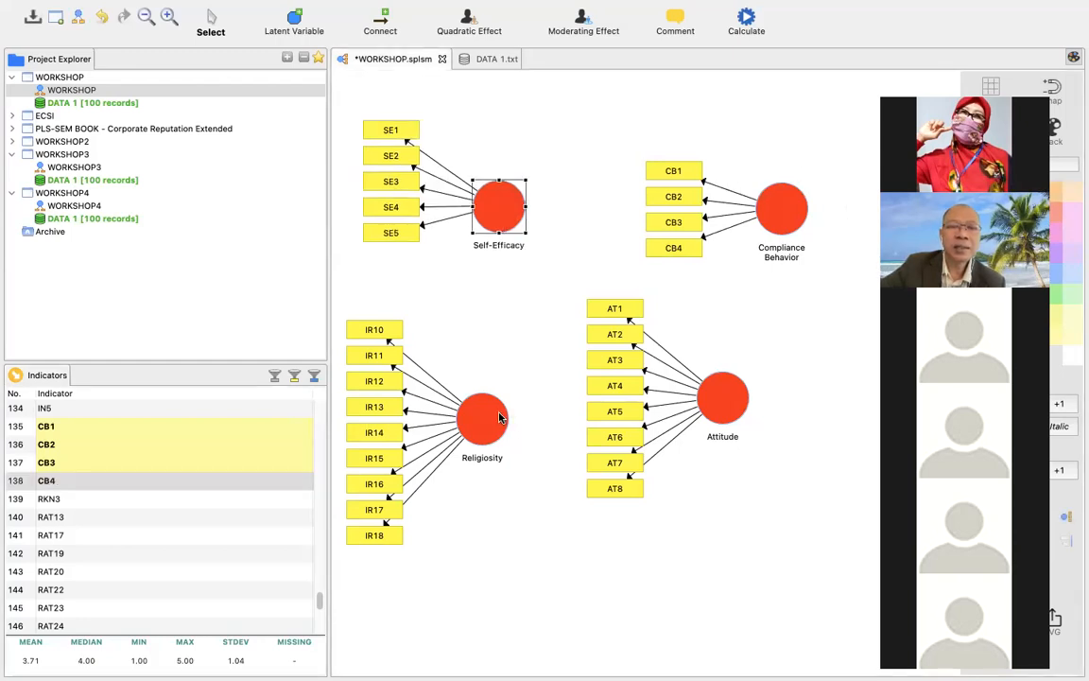
{"action": "left_click_drag", "start_coordinate": [797, 221], "coordinate": [816, 236]}
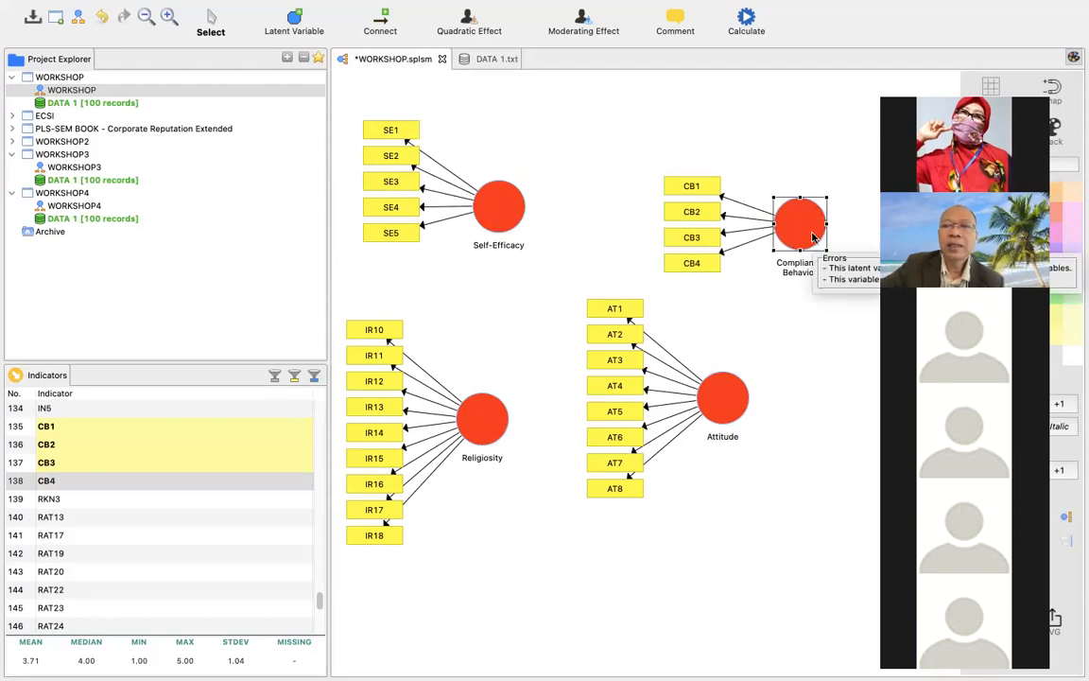
{"action": "right_click", "coordinate": [813, 237]}
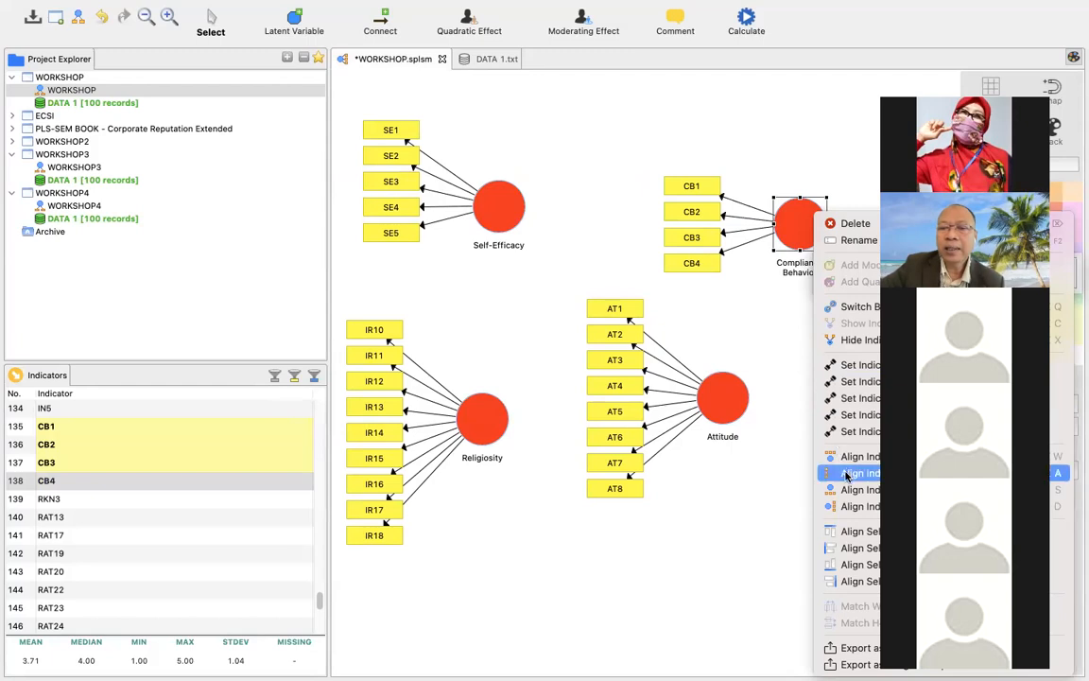
{"action": "left_click", "coordinate": [852, 508]}
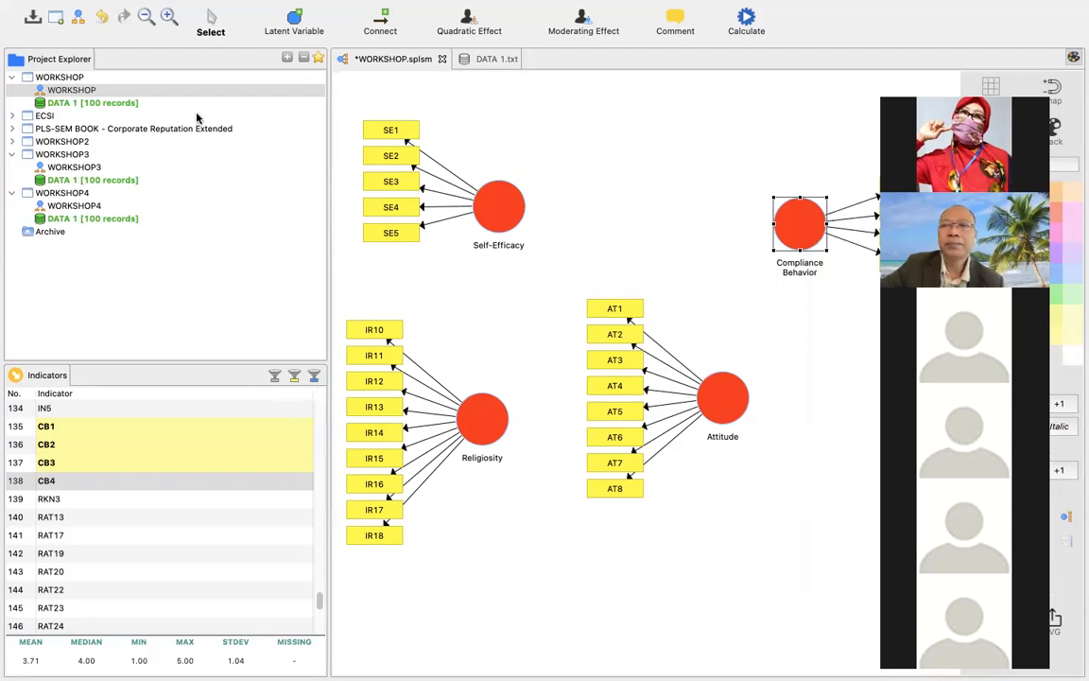
Move Compliance Behavior up and left on the canvas, and shift Attitude, Religiosity and Self-Efficacy to the right.
{"action": "right_click", "coordinate": [720, 407]}
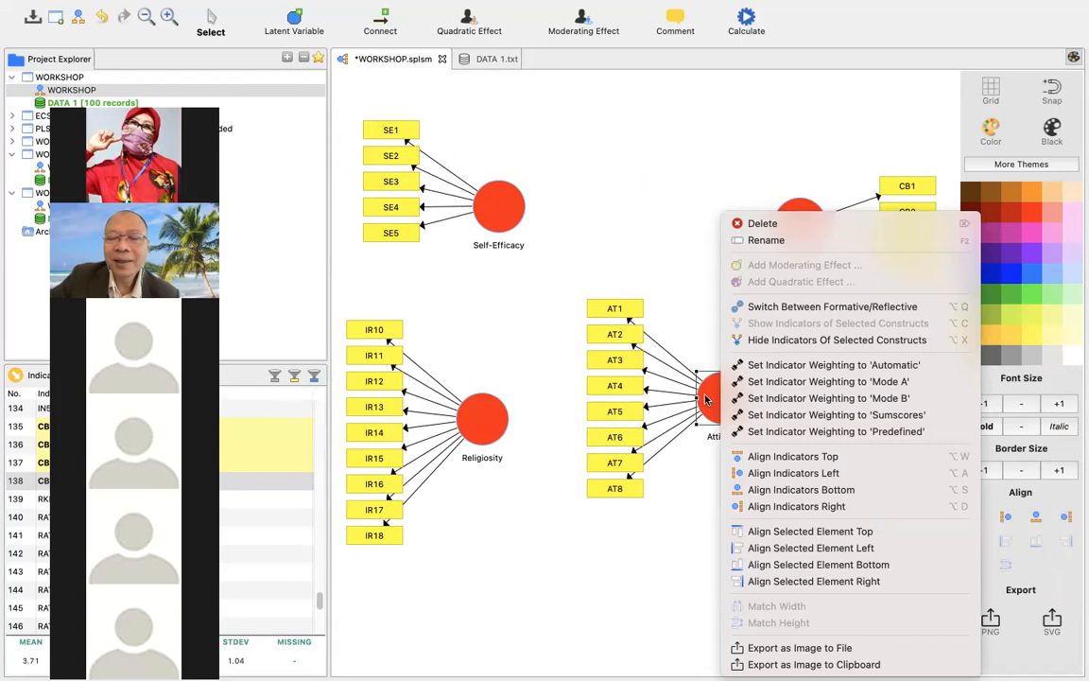
{"action": "left_click", "coordinate": [647, 228]}
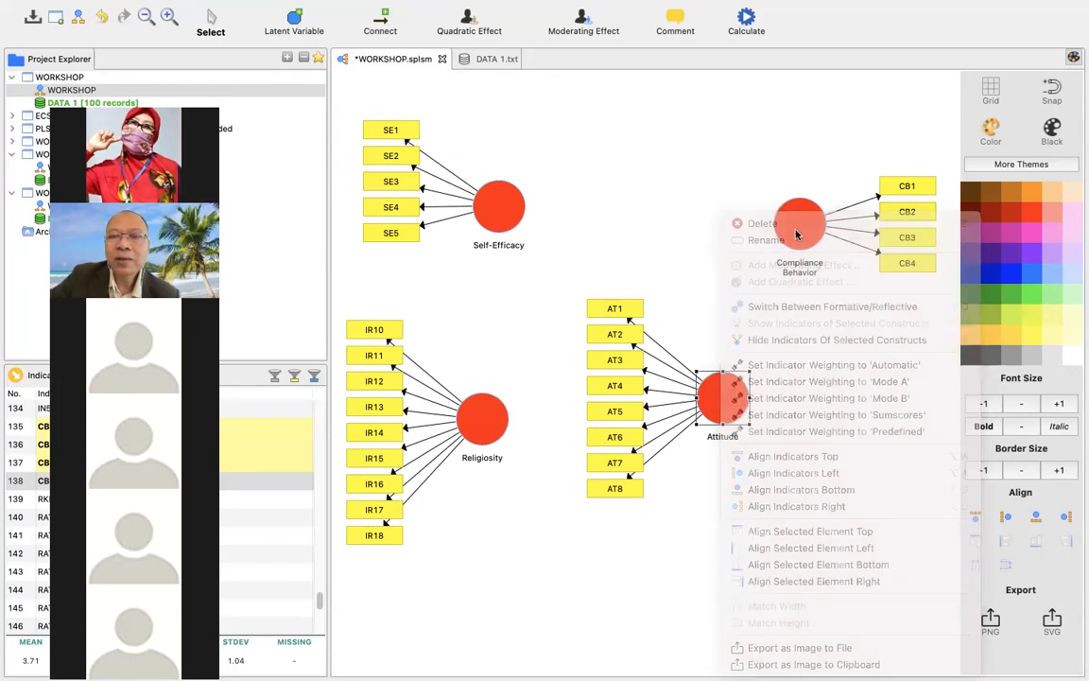
{"action": "left_click_drag", "start_coordinate": [804, 225], "coordinate": [726, 191]}
{"action": "left_click_drag", "start_coordinate": [731, 401], "coordinate": [798, 397]}
{"action": "left_click_drag", "start_coordinate": [489, 413], "coordinate": [544, 414]}
{"action": "left_click_drag", "start_coordinate": [500, 214], "coordinate": [542, 215]}
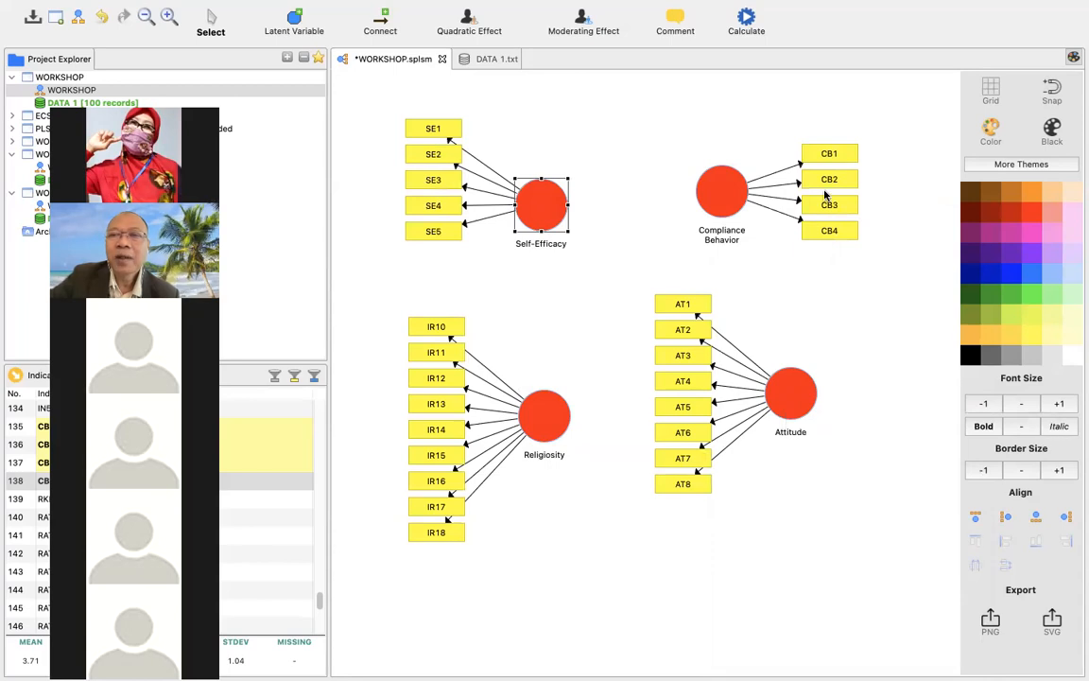
Try the top and left alignments for the Compliance Behavior indicators, and return them to the right alignment.
{"action": "right_click", "coordinate": [719, 189]}
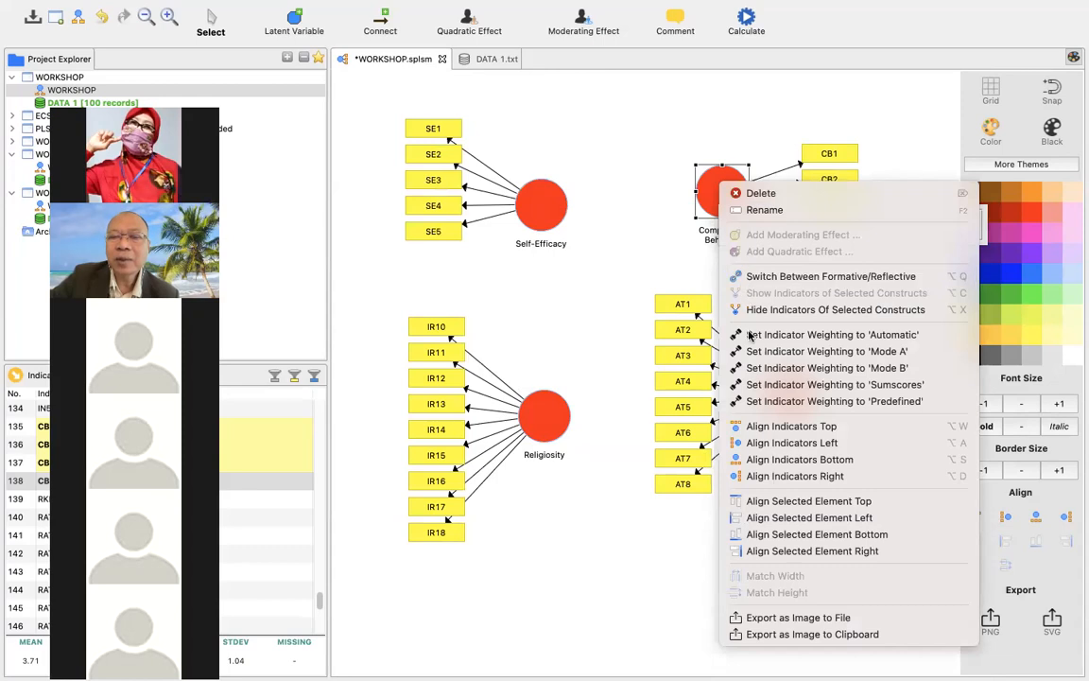
{"action": "left_click", "coordinate": [764, 427]}
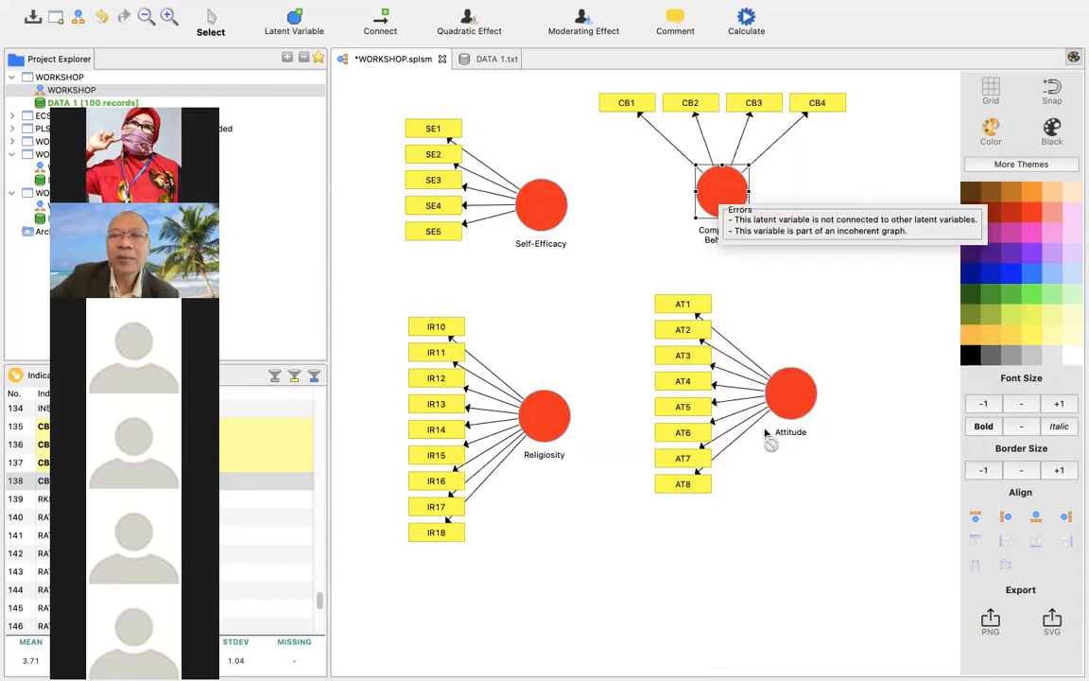
{"action": "right_click", "coordinate": [726, 203]}
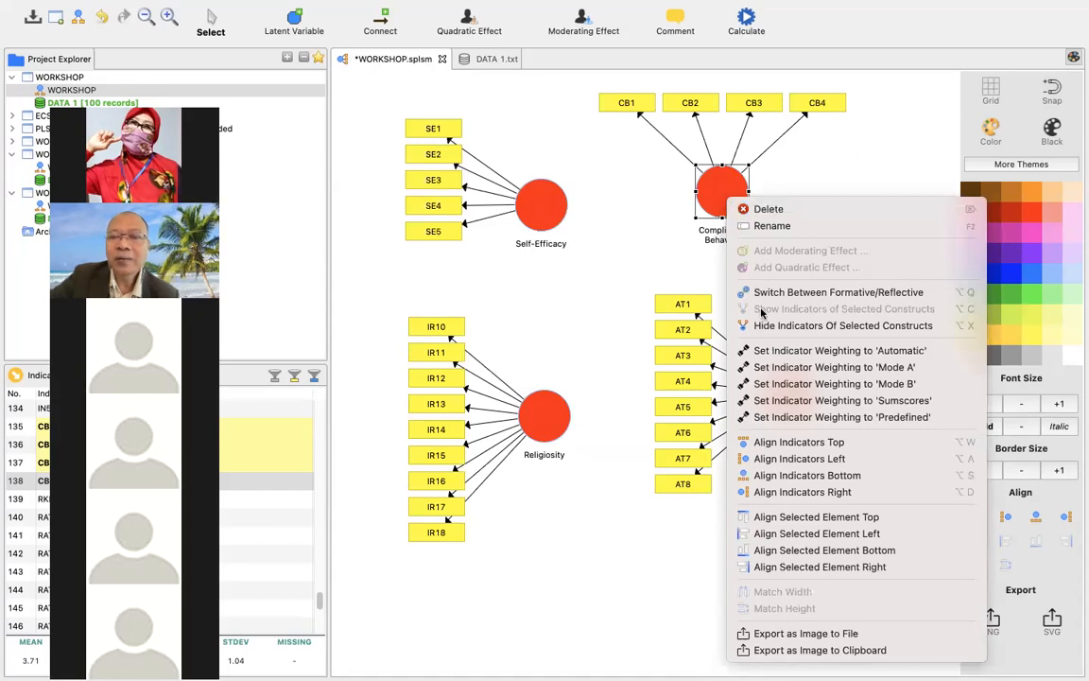
{"action": "left_click", "coordinate": [774, 459]}
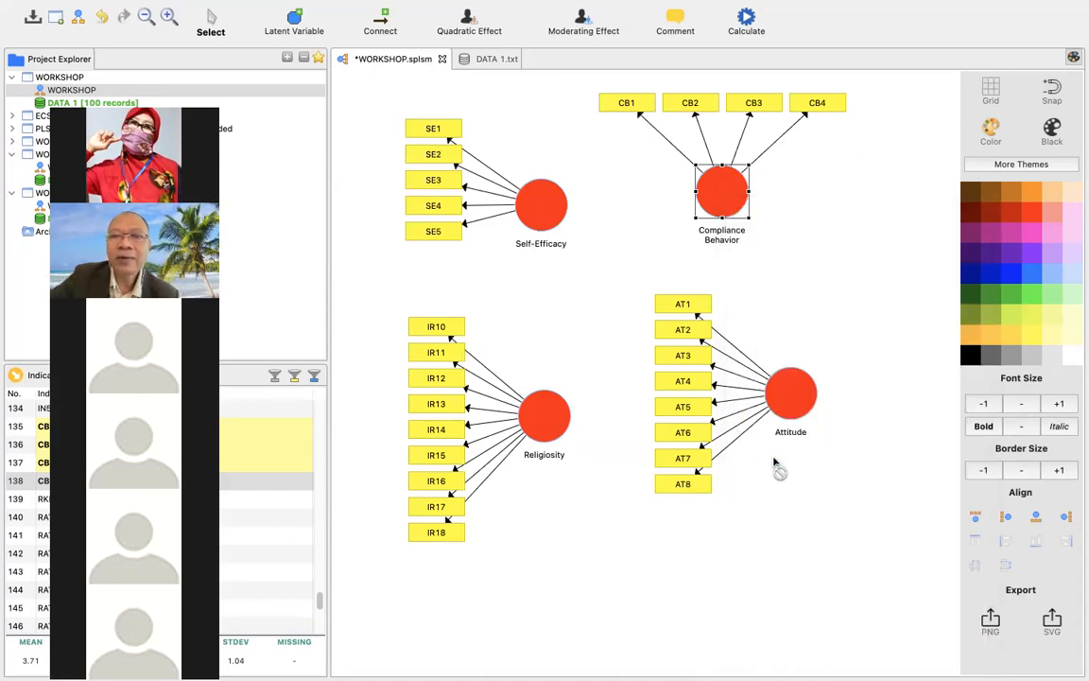
{"action": "right_click", "coordinate": [728, 202]}
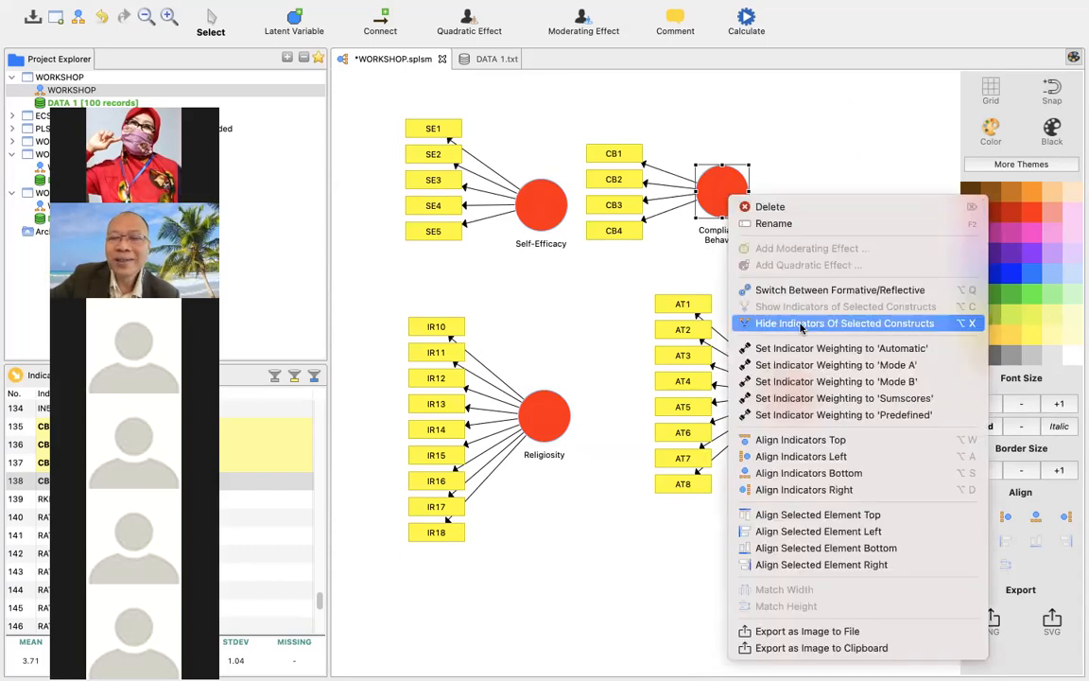
{"action": "left_click", "coordinate": [808, 489]}
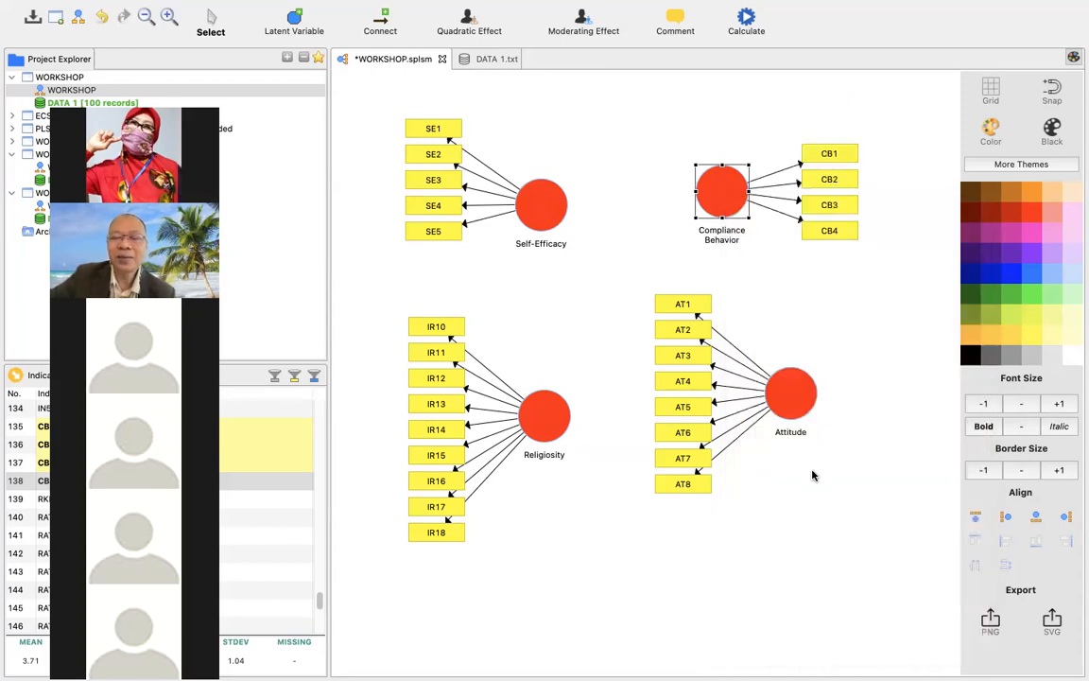
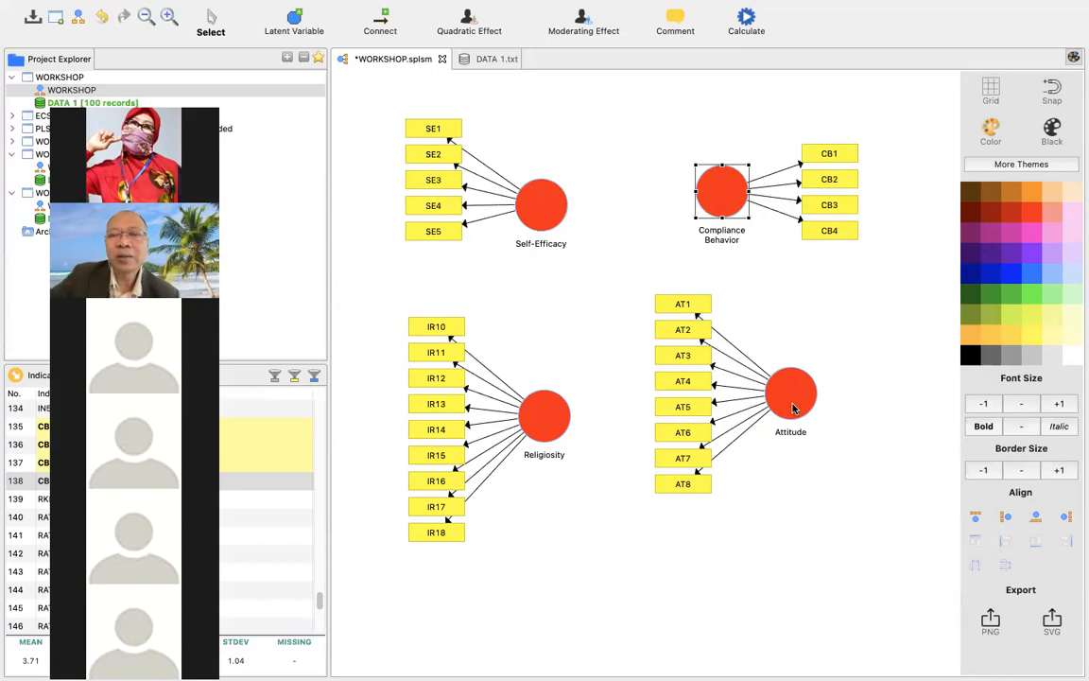
Try the bottom alignment for the Attitude indicators.
{"action": "right_click", "coordinate": [793, 408]}
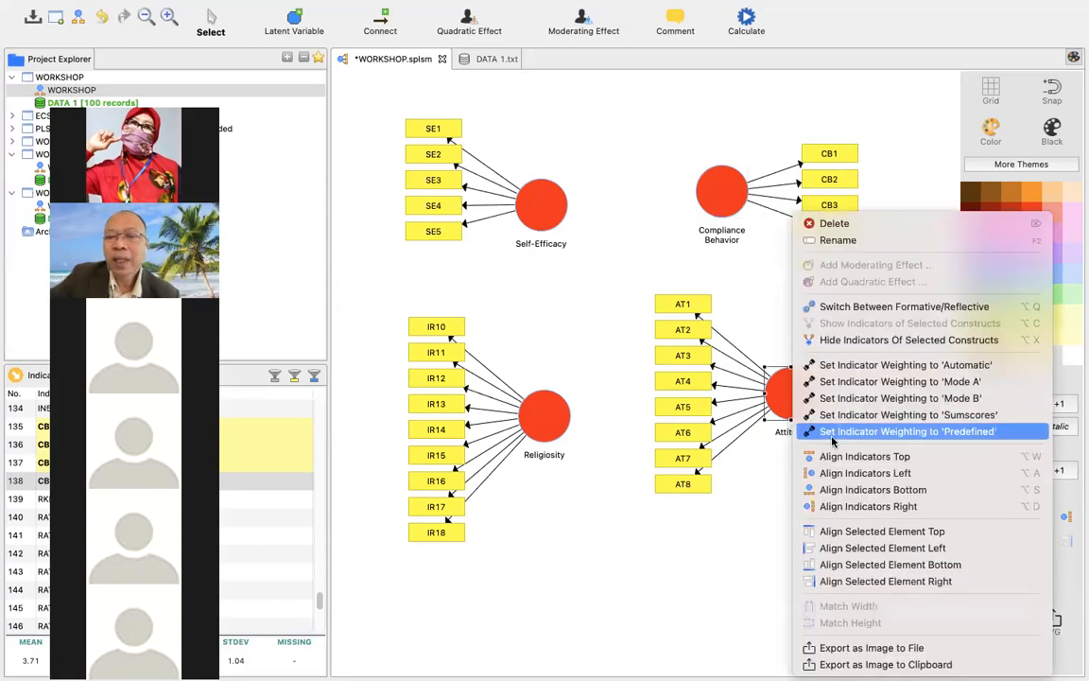
{"action": "left_click", "coordinate": [857, 490]}
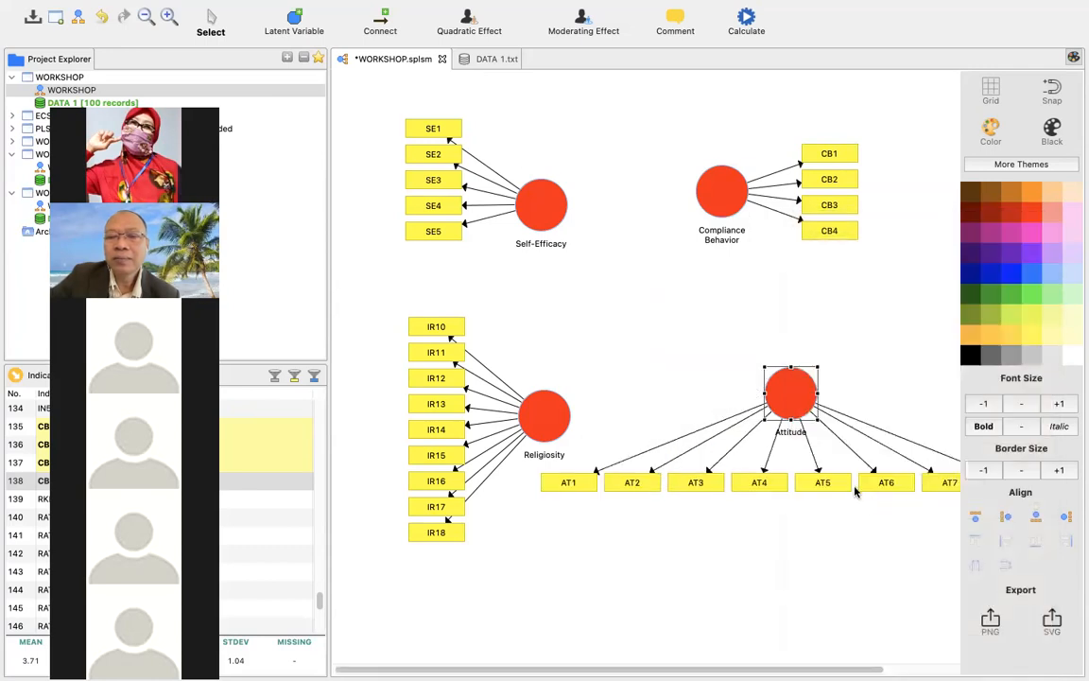
{"action": "right_click", "coordinate": [797, 407]}
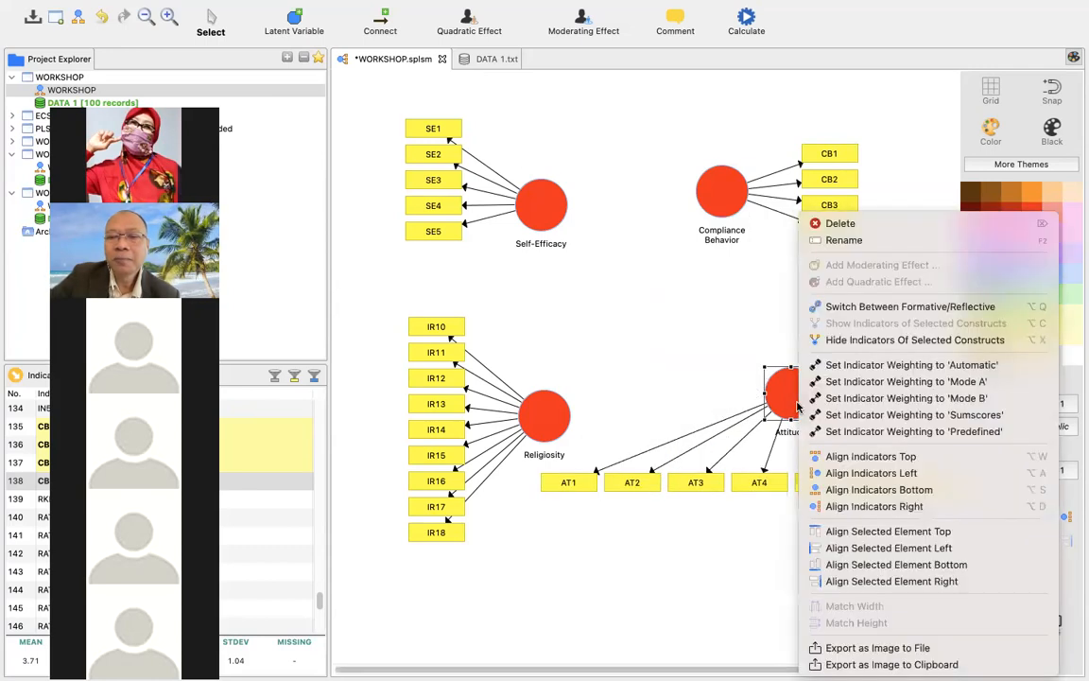
{"action": "left_click", "coordinate": [833, 458]}
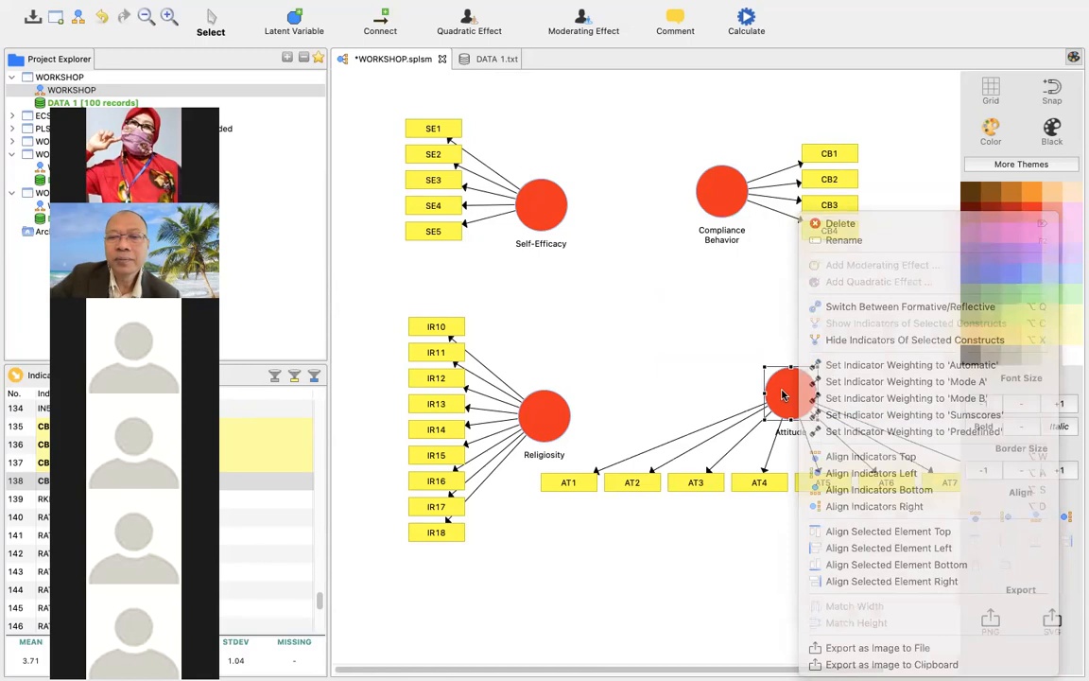
Move the Attitude variable left and slightly down, and align its indicators on the variable's right side.
{"action": "left_click_drag", "start_coordinate": [779, 400], "coordinate": [716, 418]}
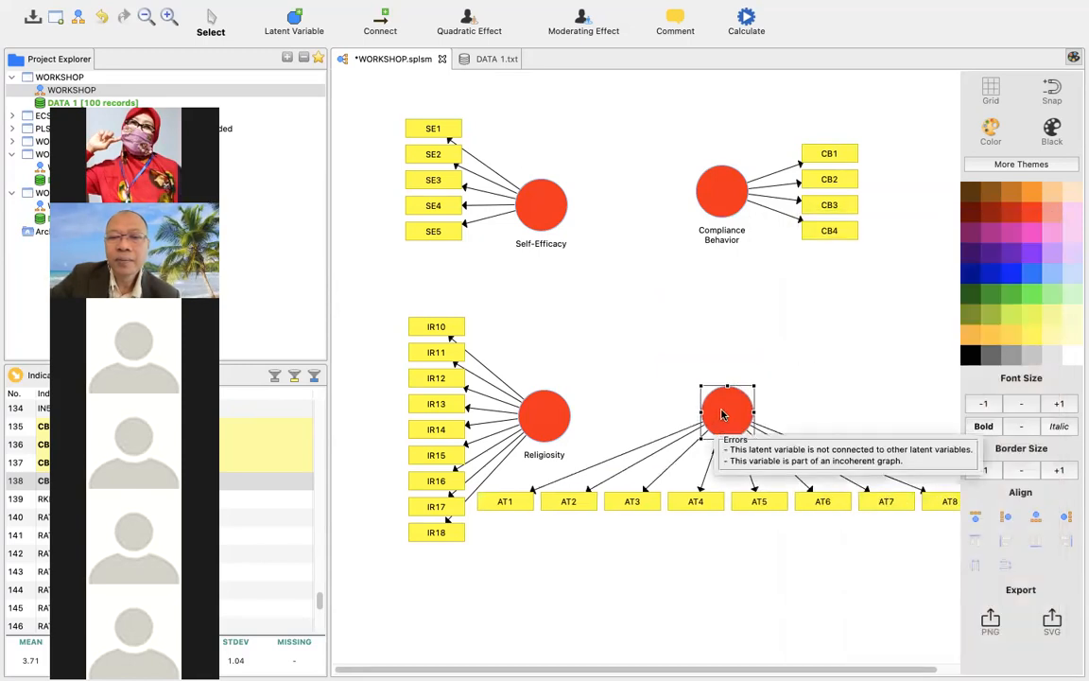
{"action": "right_click", "coordinate": [728, 412]}
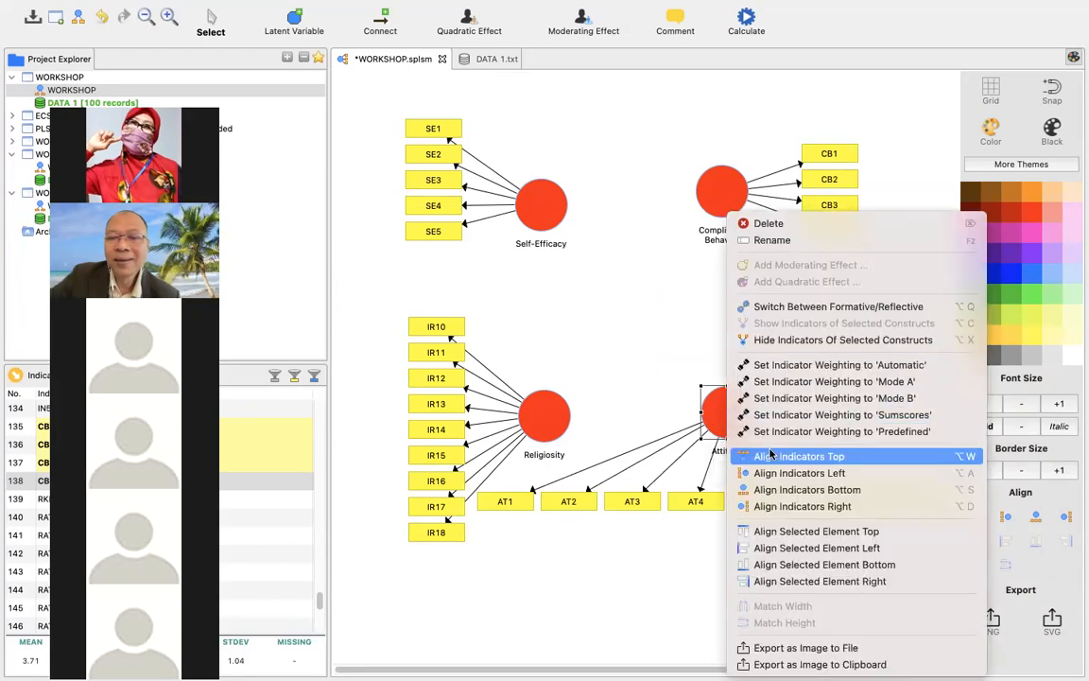
{"action": "left_click", "coordinate": [793, 507]}
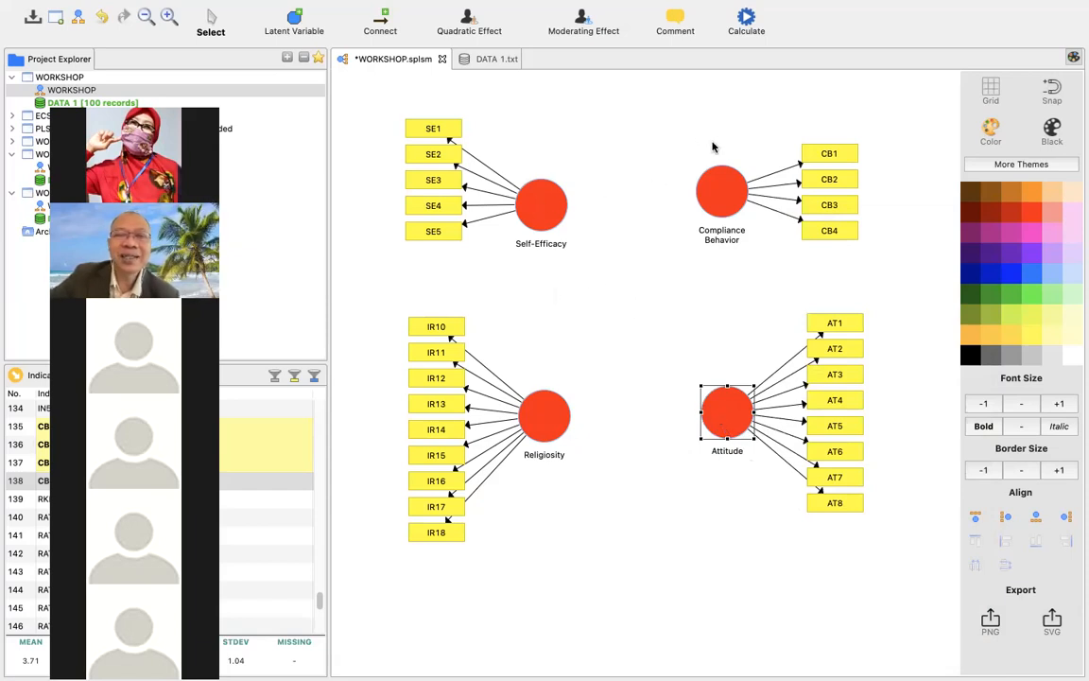
Align the Self-Efficacy indicators above their variable.
{"action": "right_click", "coordinate": [549, 197]}
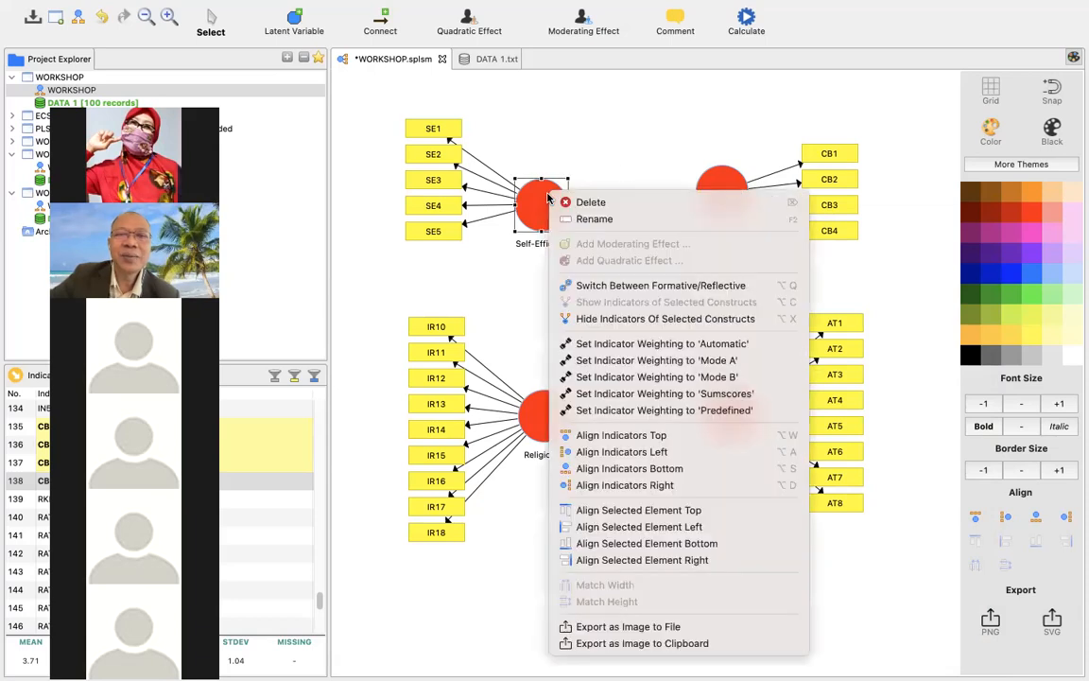
{"action": "left_click", "coordinate": [620, 434]}
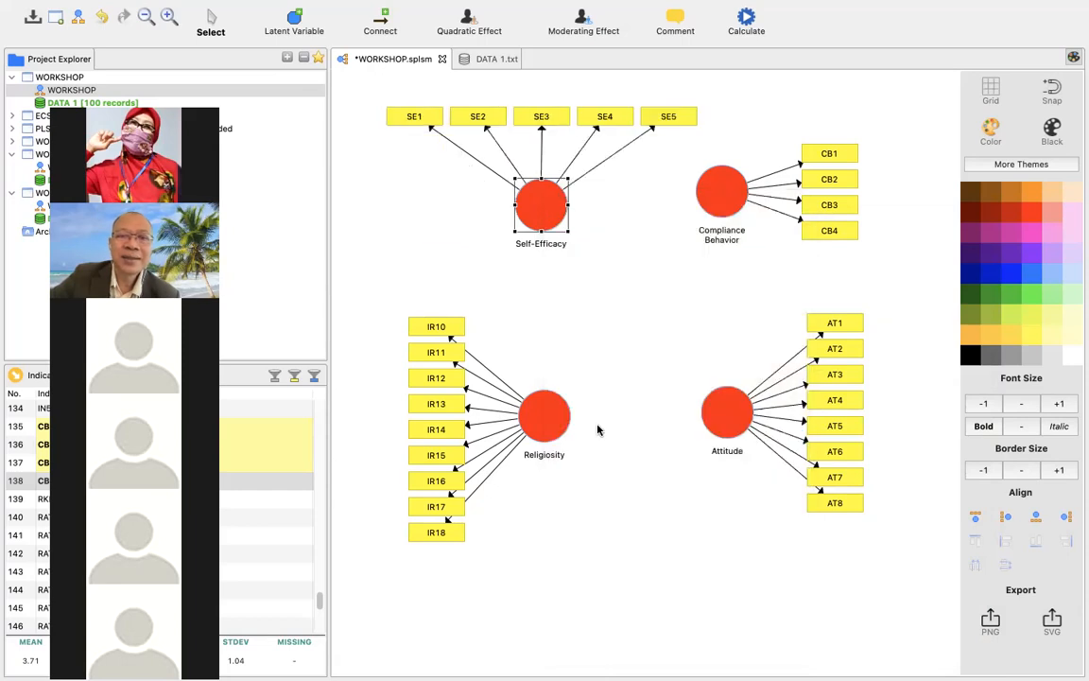
Try the bottom alignment for the Religiosity indicators, return them to the left alignment, and shift the variable slightly left.
{"action": "right_click", "coordinate": [564, 420]}
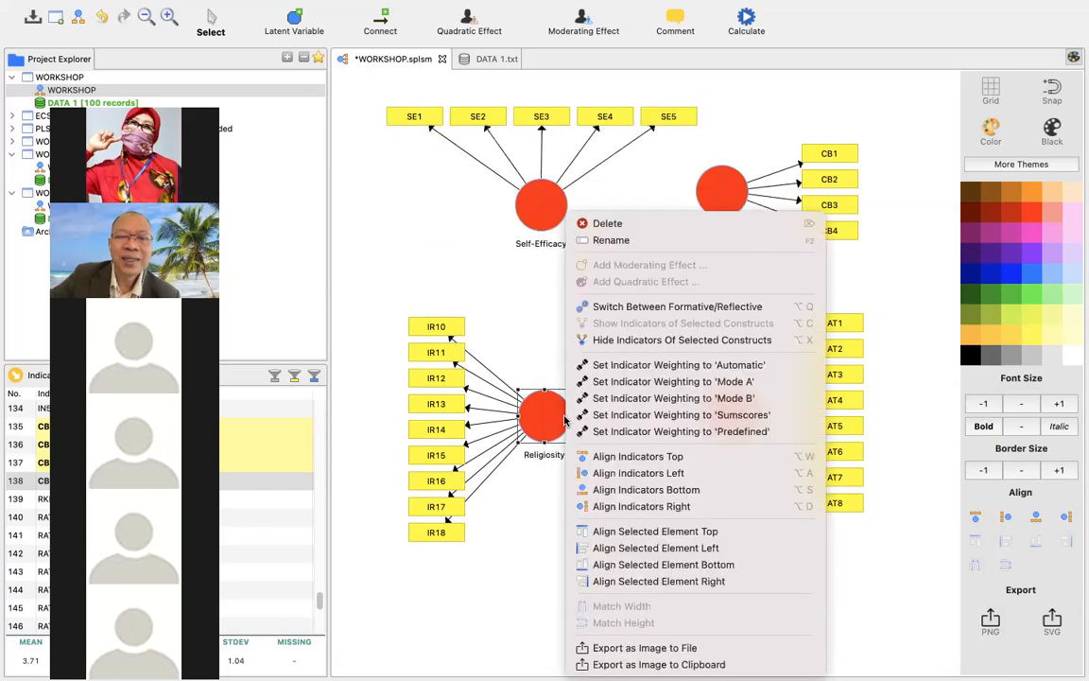
{"action": "left_click", "coordinate": [637, 489]}
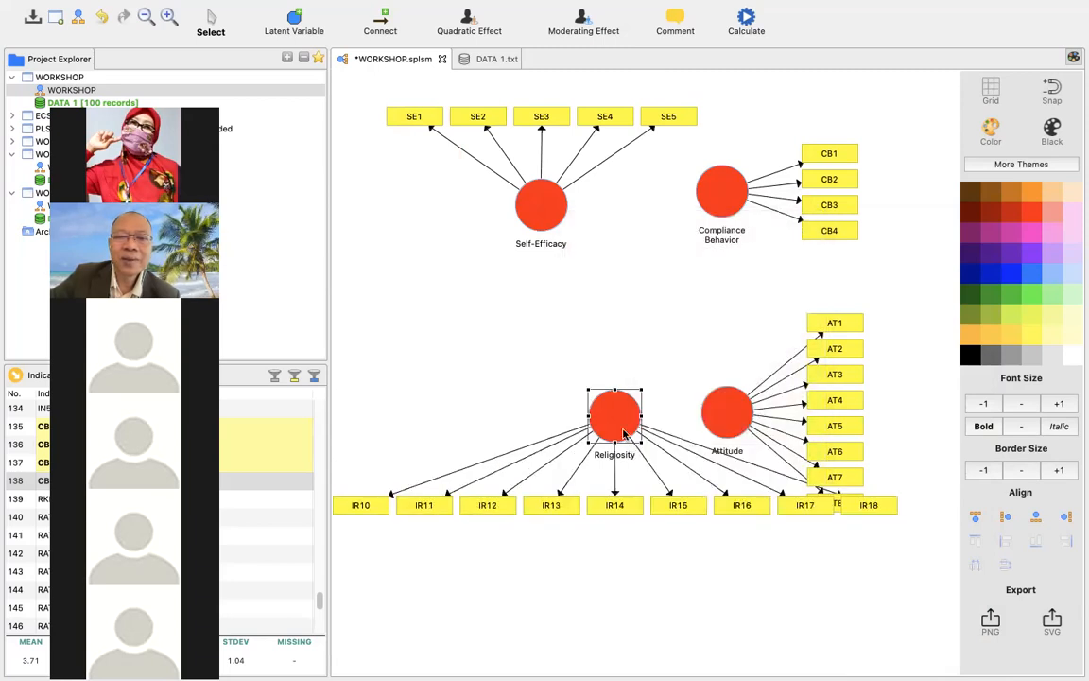
{"action": "right_click", "coordinate": [641, 442]}
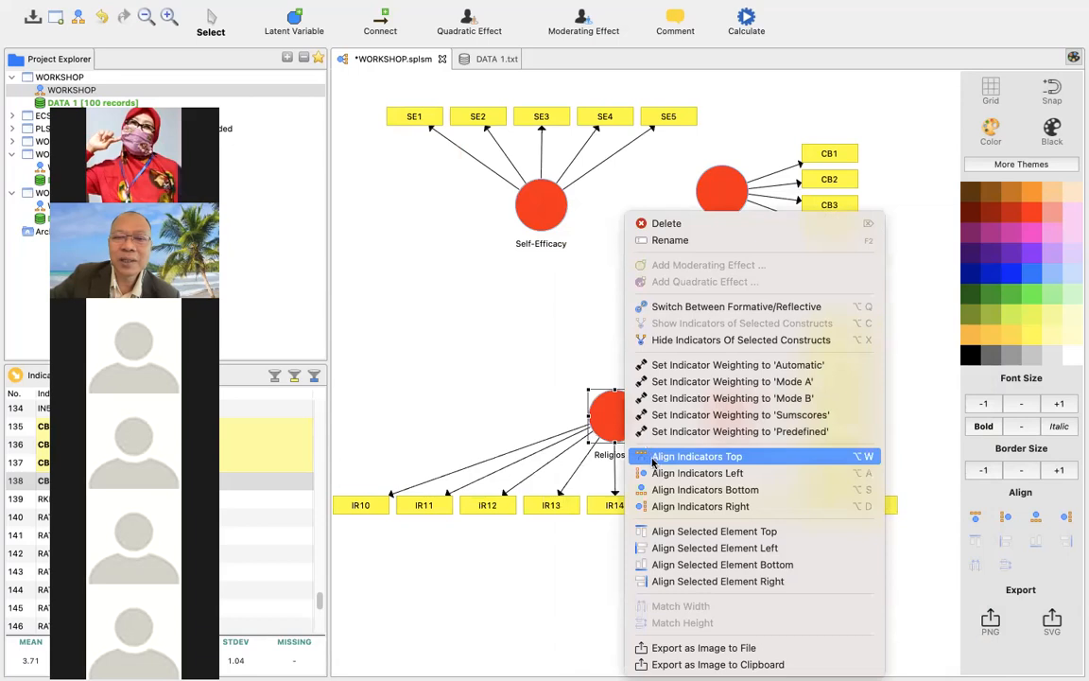
{"action": "left_click", "coordinate": [655, 473]}
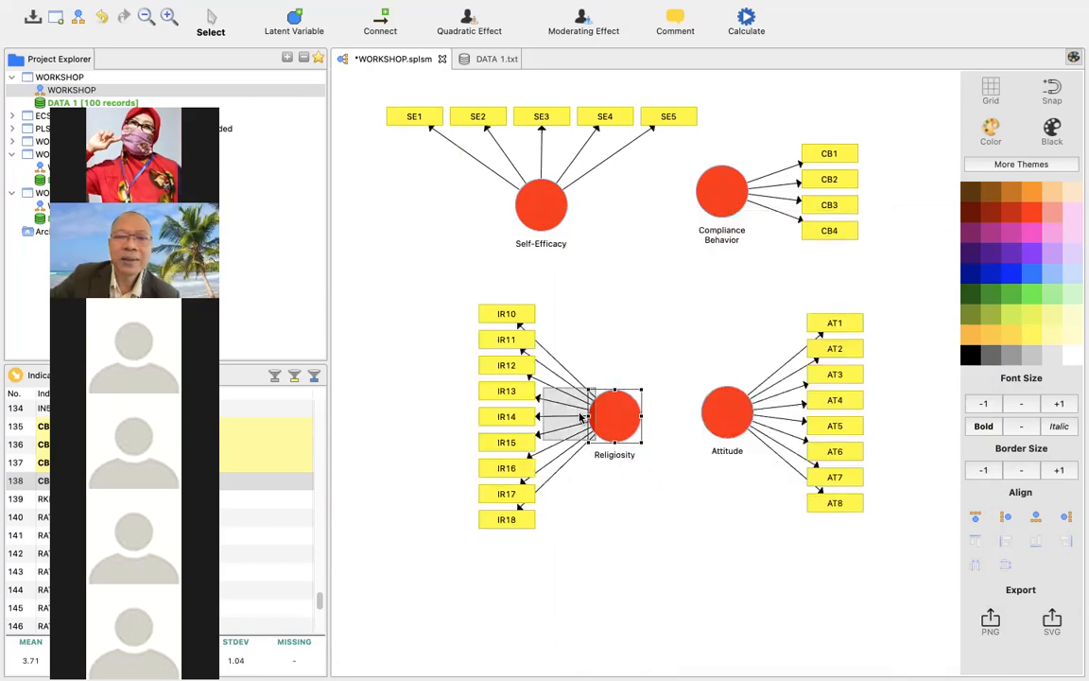
{"action": "left_click_drag", "start_coordinate": [624, 419], "coordinate": [582, 417]}
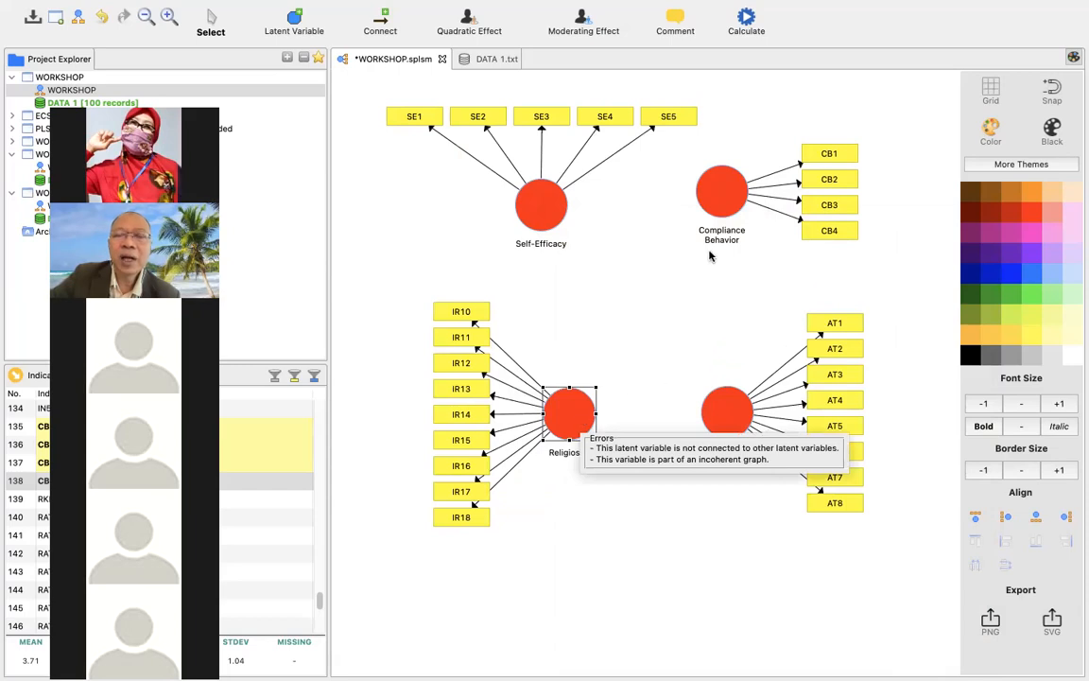
Connect the Attitude variable to Compliance Behavior with a path, and leave the Connect tool.
{"action": "mouse_move", "coordinate": [724, 209]}
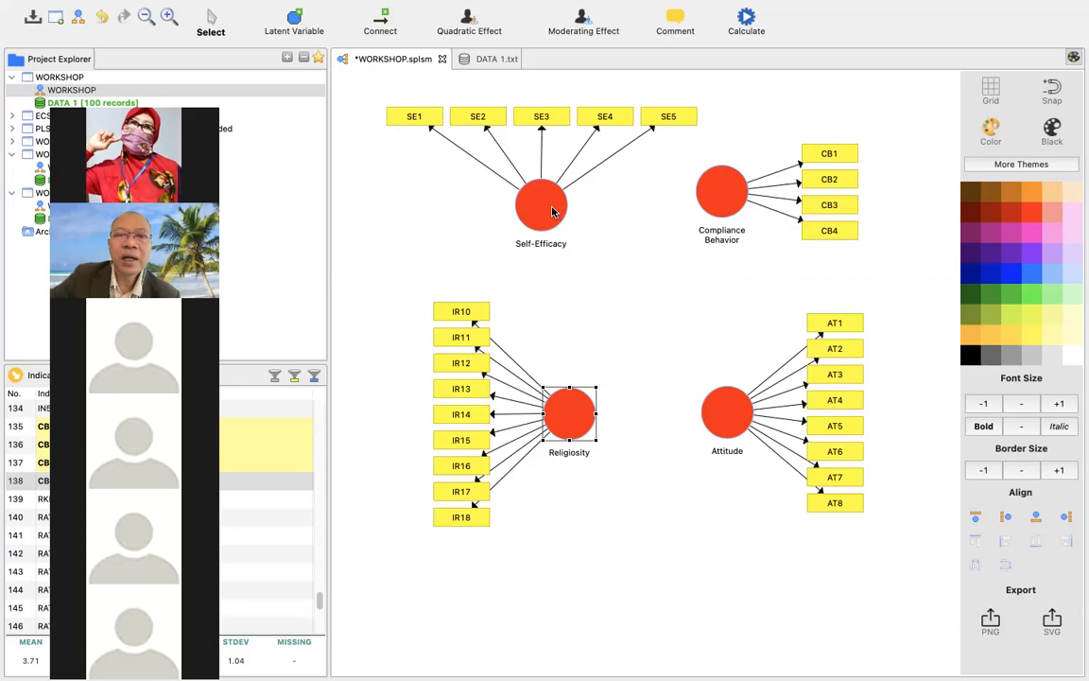
{"action": "mouse_move", "coordinate": [554, 212]}
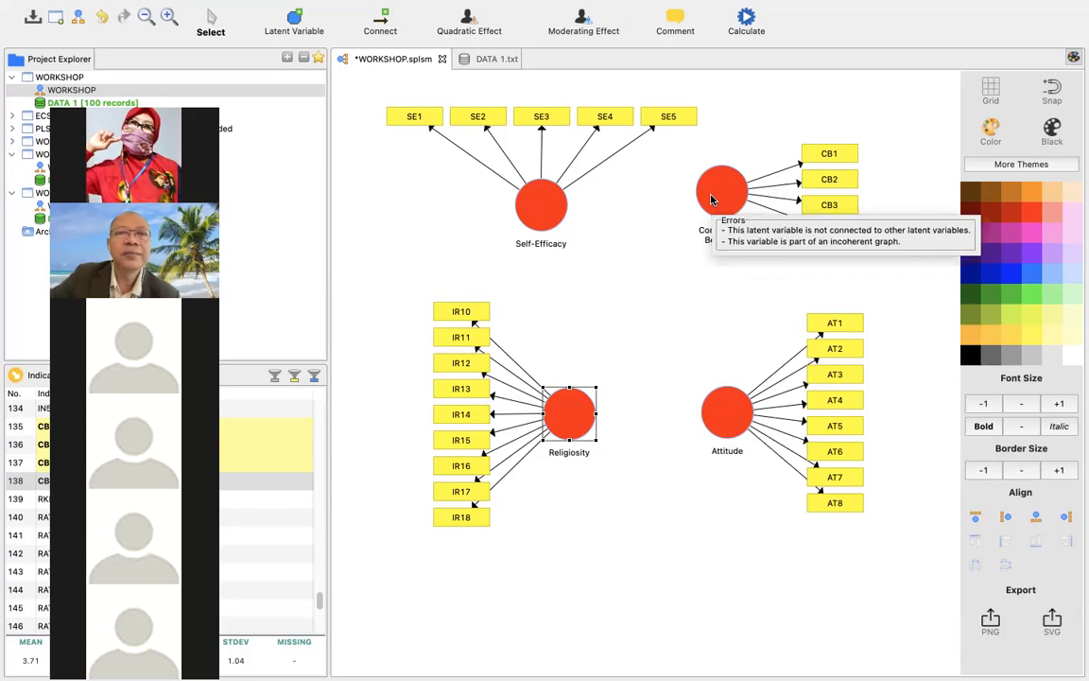
{"action": "left_click", "coordinate": [381, 19]}
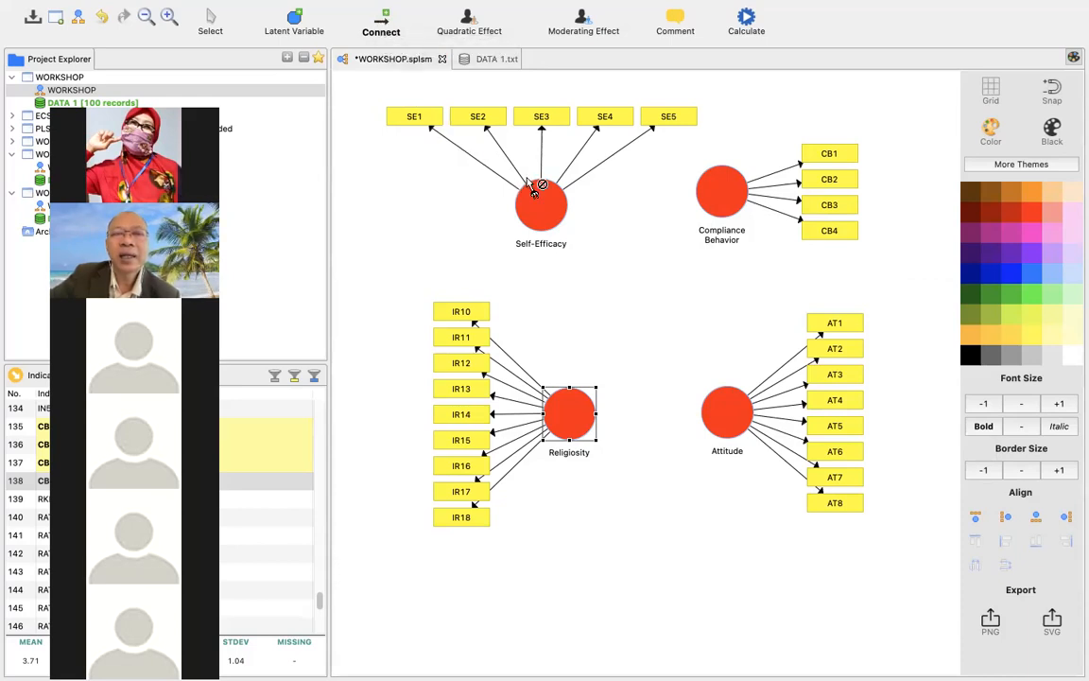
{"action": "left_click", "coordinate": [729, 389]}
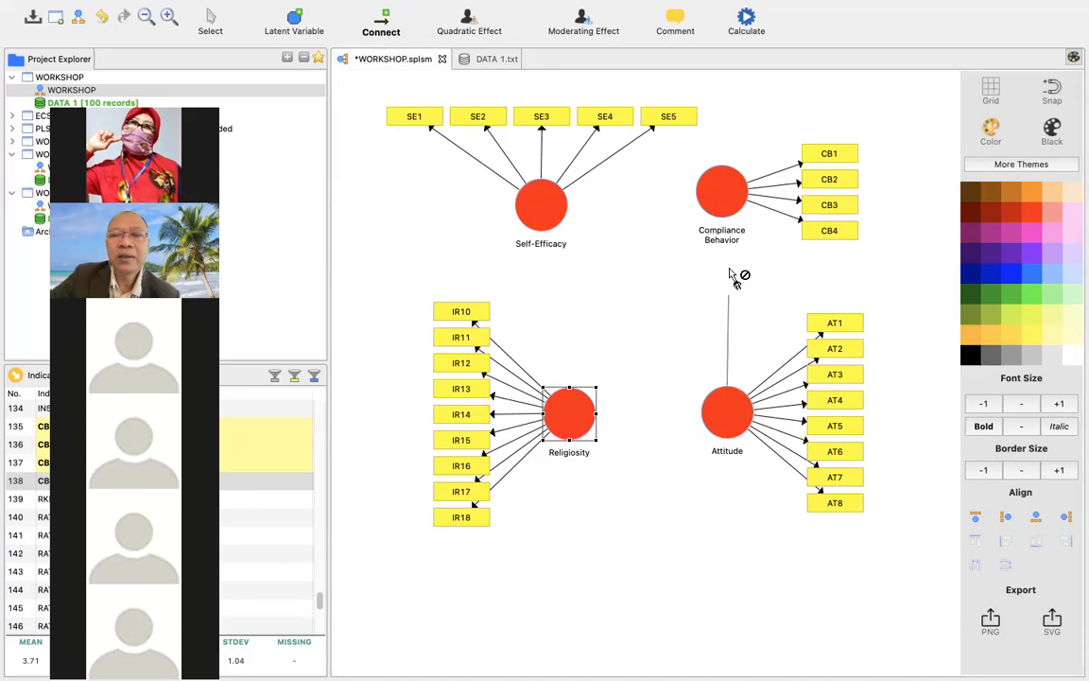
{"action": "left_click", "coordinate": [727, 221]}
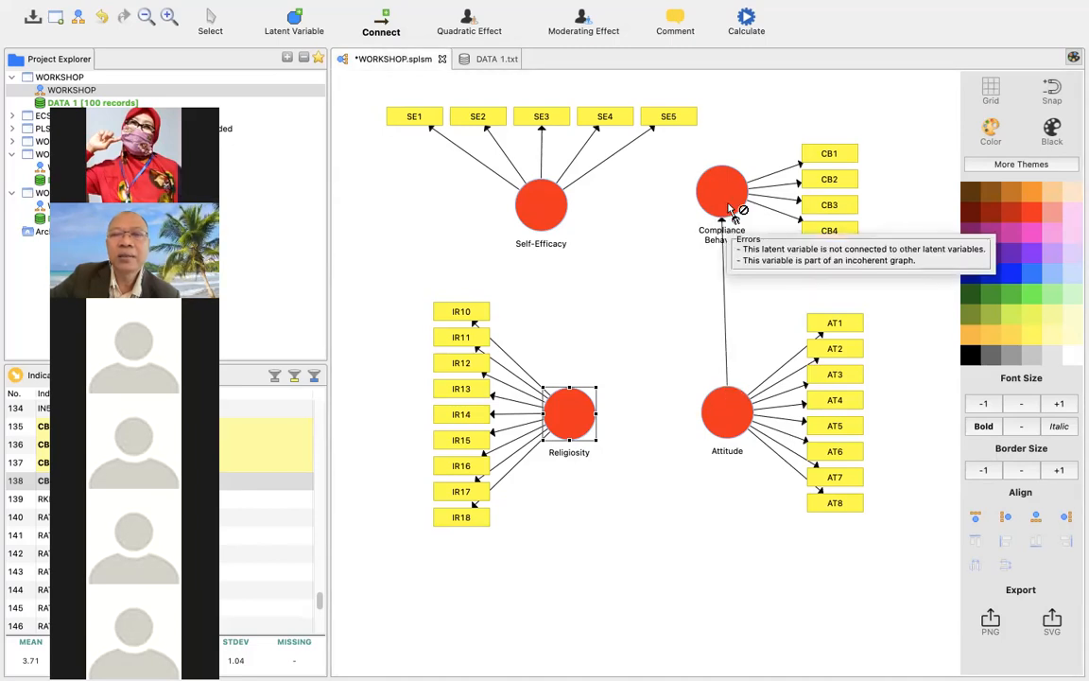
{"action": "left_click", "coordinate": [210, 18]}
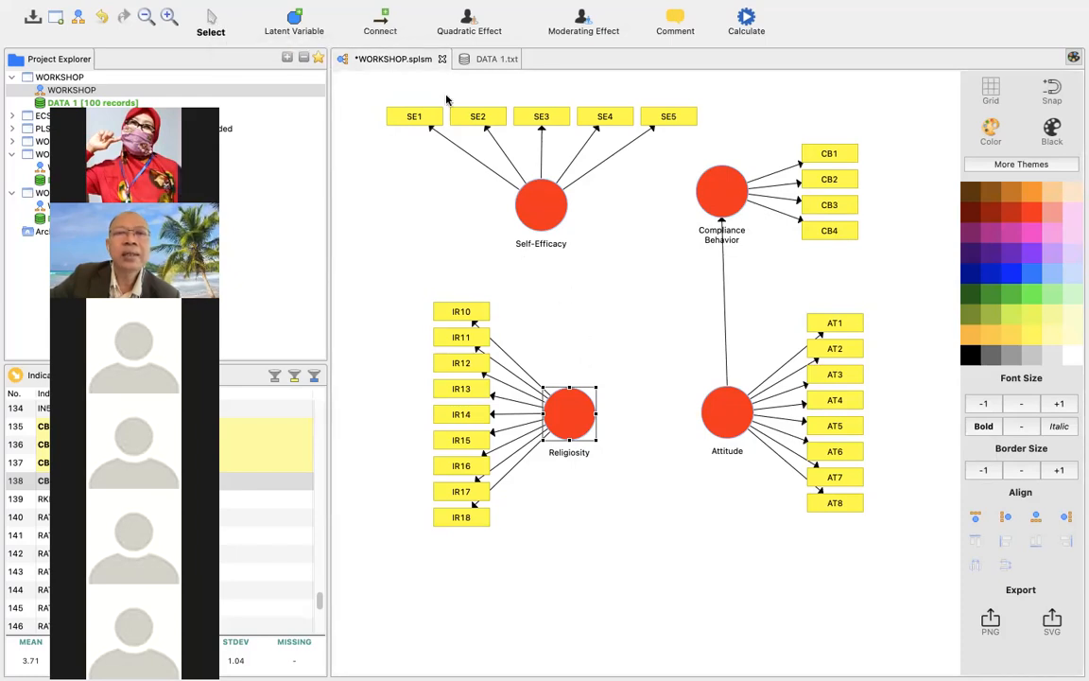
Draw paths from Religiosity and from Self-Efficacy to the Compliance Behavior variable.
{"action": "left_click", "coordinate": [387, 26]}
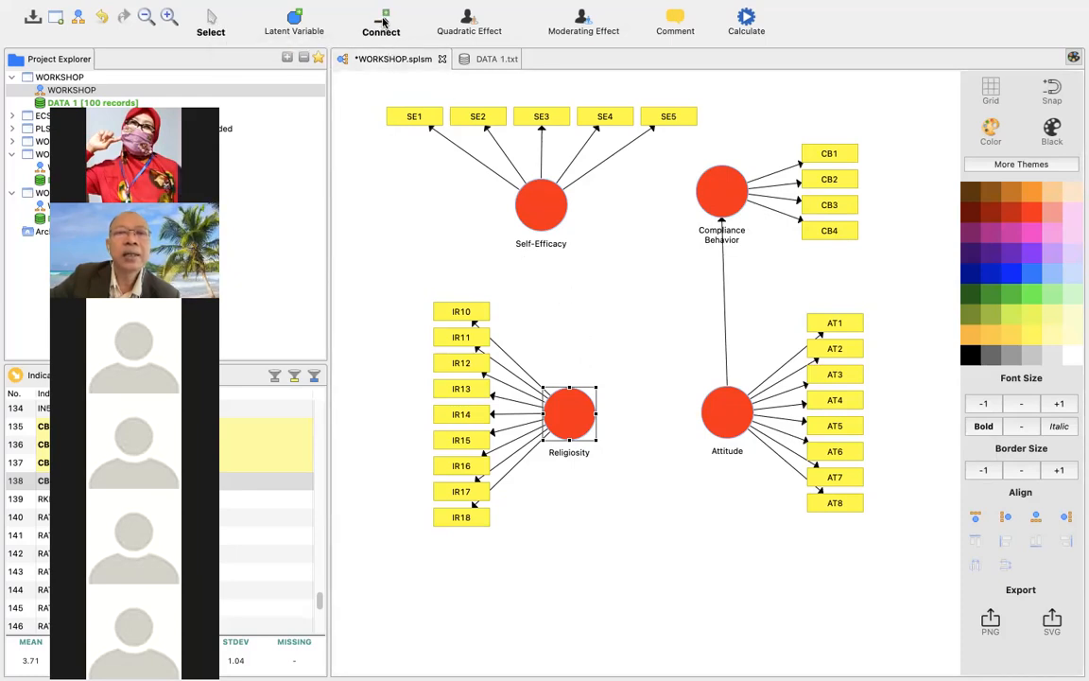
{"action": "left_click", "coordinate": [576, 392]}
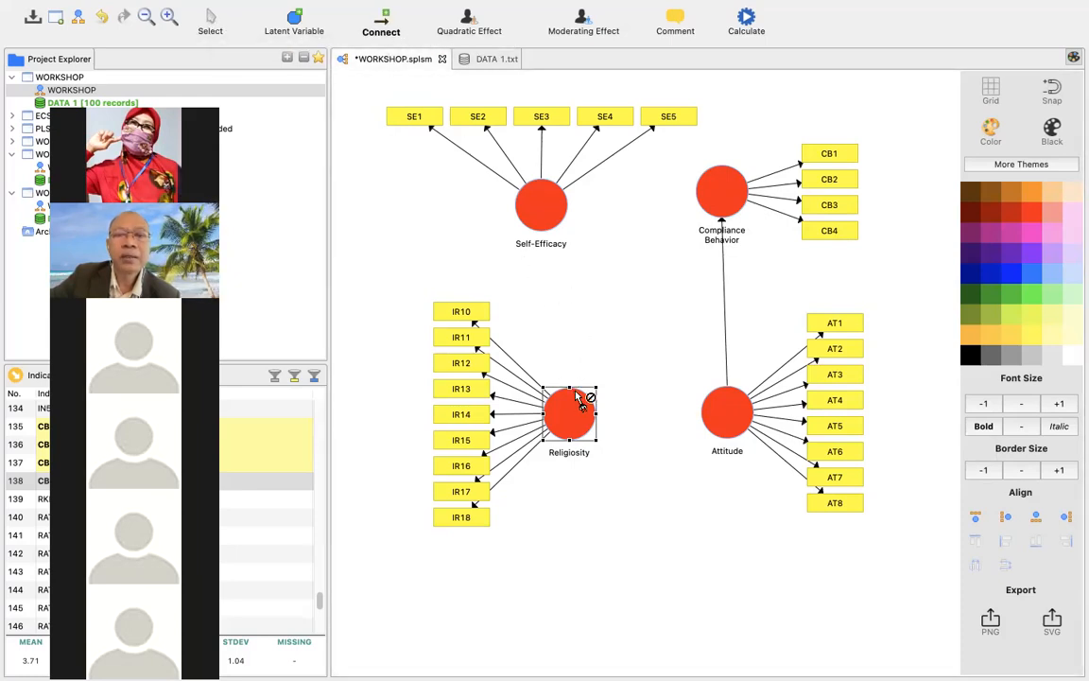
{"action": "left_click", "coordinate": [726, 224]}
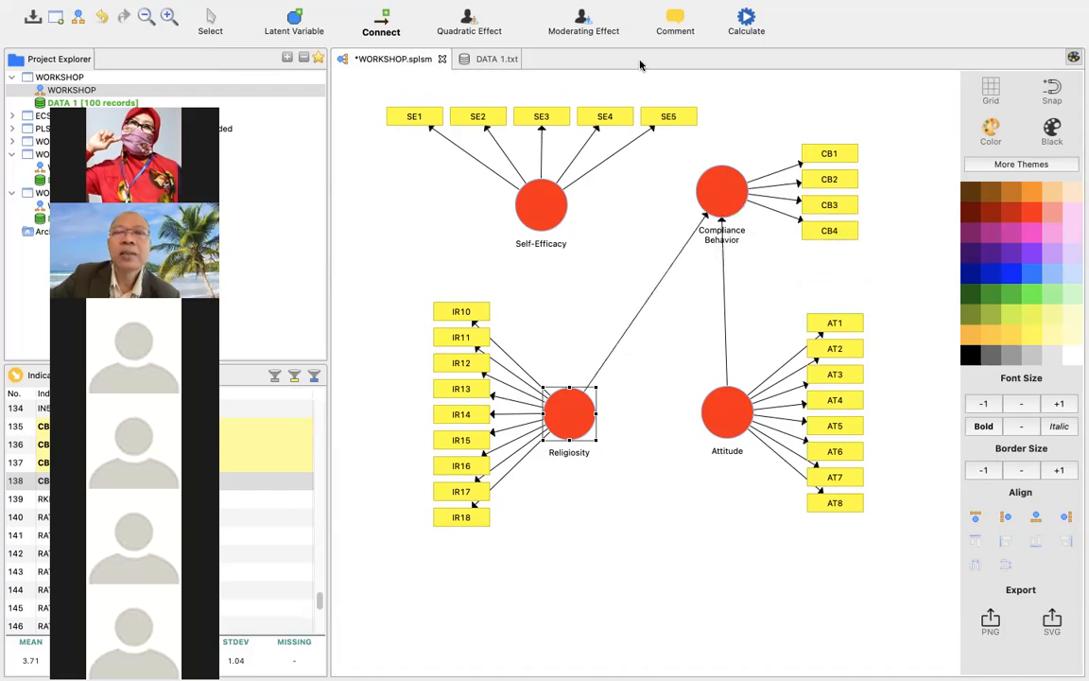
{"action": "left_click", "coordinate": [558, 206]}
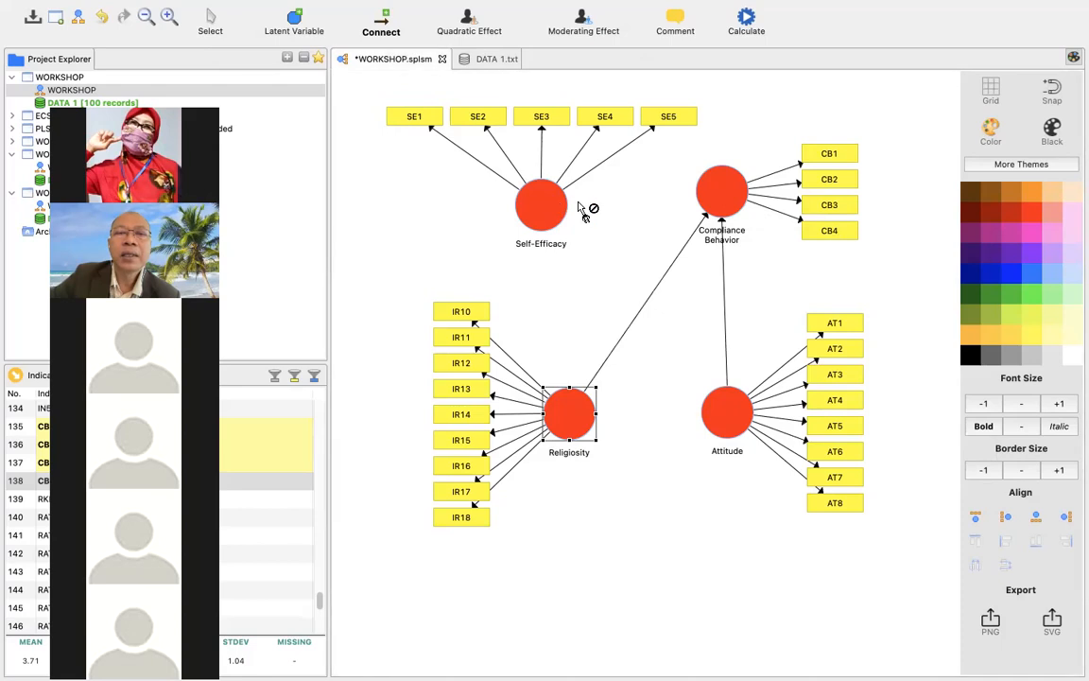
{"action": "left_click", "coordinate": [728, 208]}
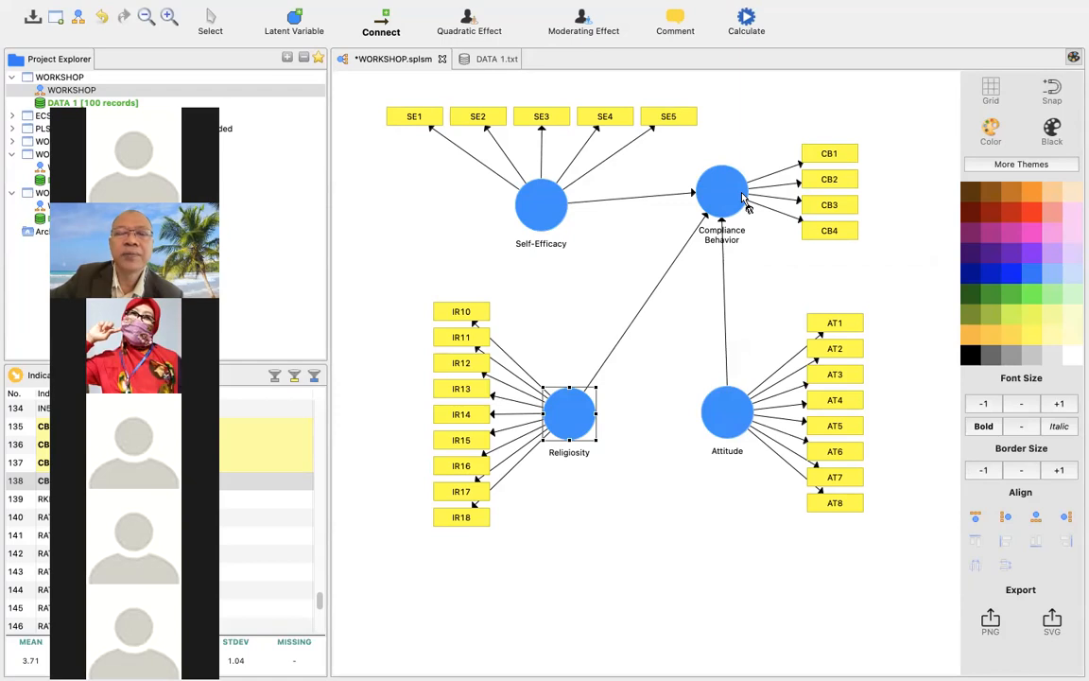
{"action": "left_click_drag", "start_coordinate": [551, 212], "coordinate": [665, 170]}
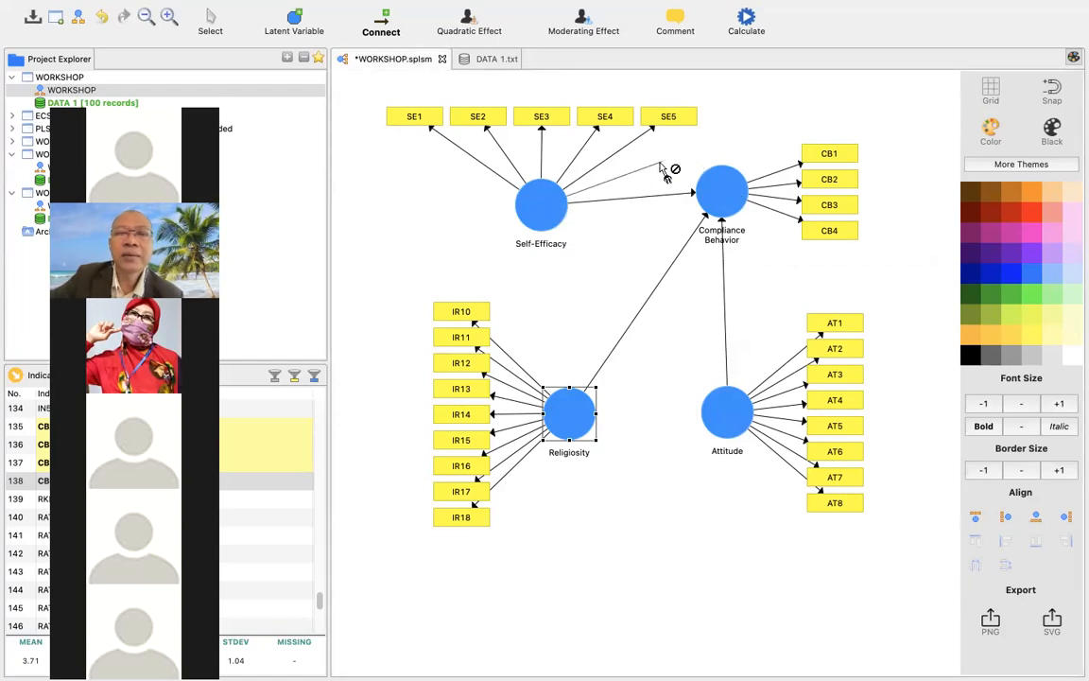
{"action": "left_click", "coordinate": [543, 194]}
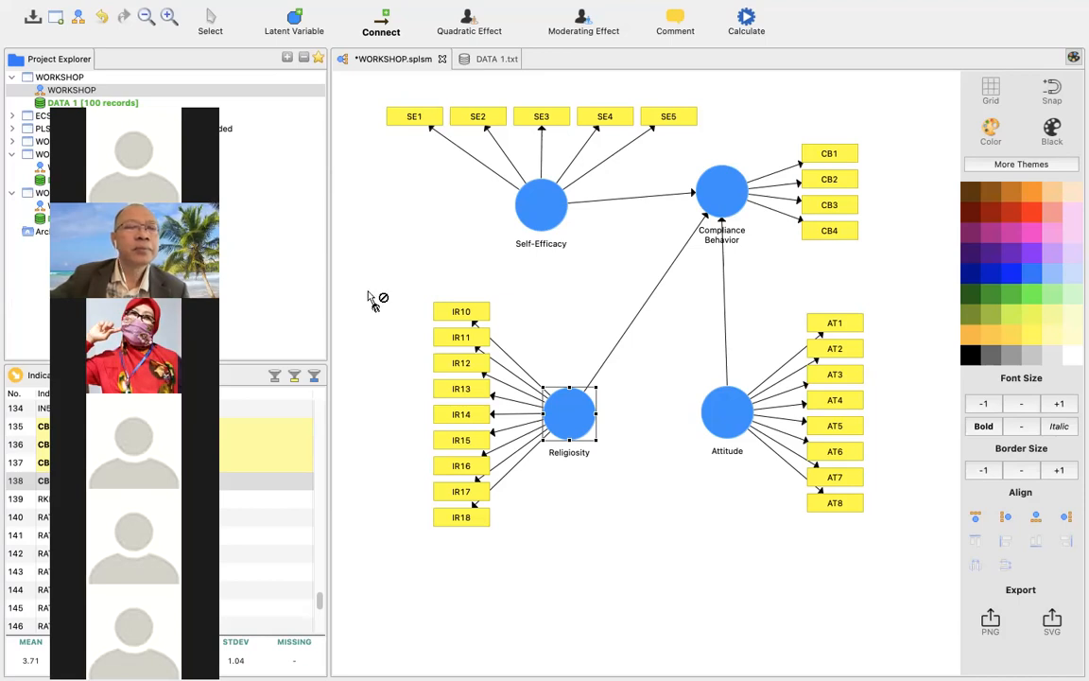
{"action": "mouse_move", "coordinate": [265, 5]}
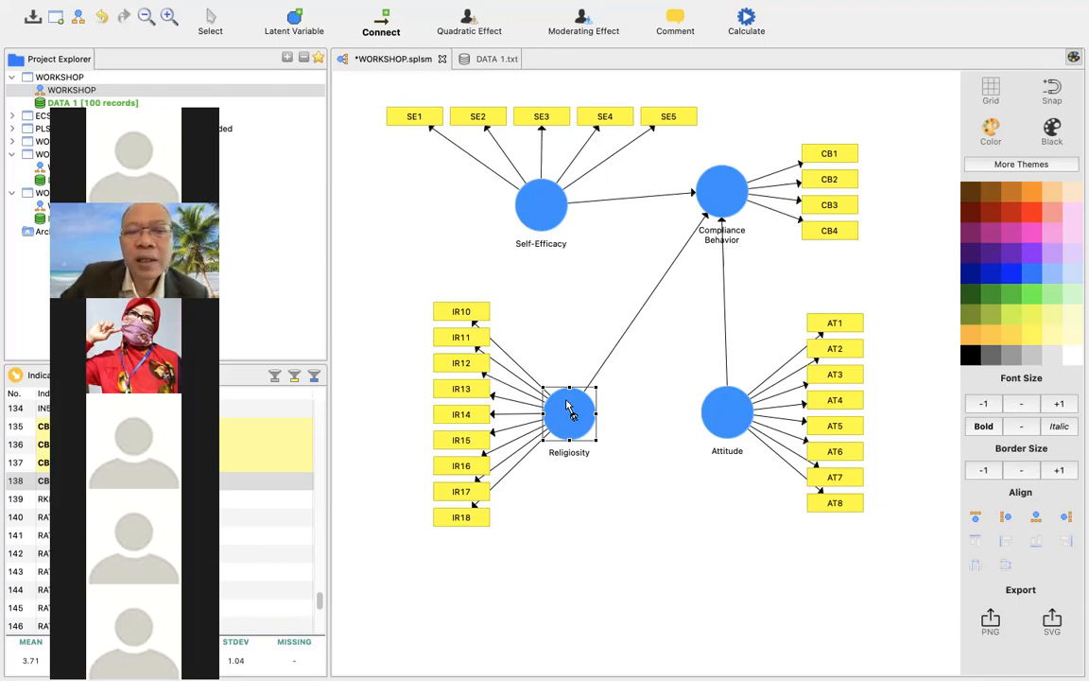
{"action": "left_click_drag", "start_coordinate": [558, 418], "coordinate": [492, 369]}
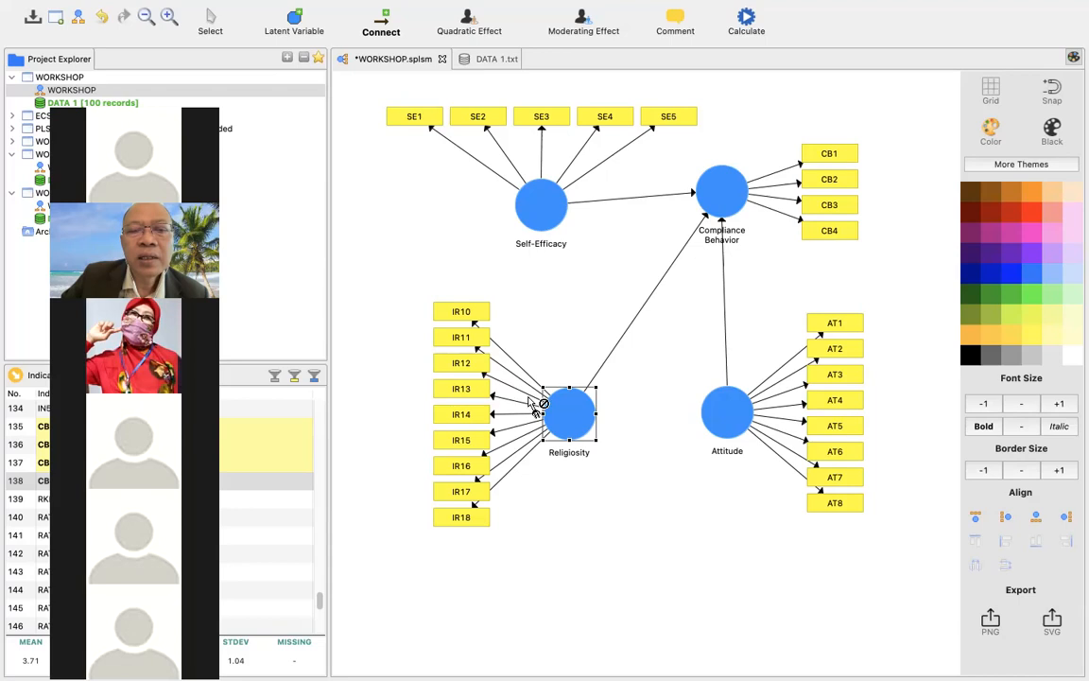
{"action": "left_click_drag", "start_coordinate": [556, 419], "coordinate": [490, 398]}
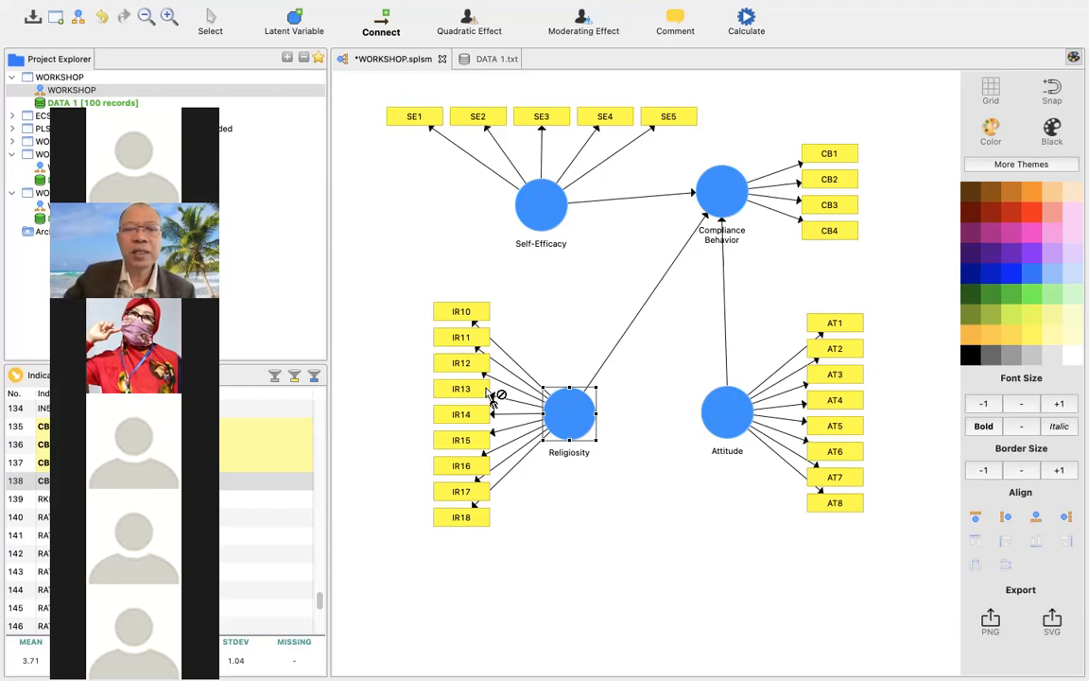
Switch the Religiosity variable from reflective to formative measurement, and align its indicators below the variable.
{"action": "right_click", "coordinate": [569, 413]}
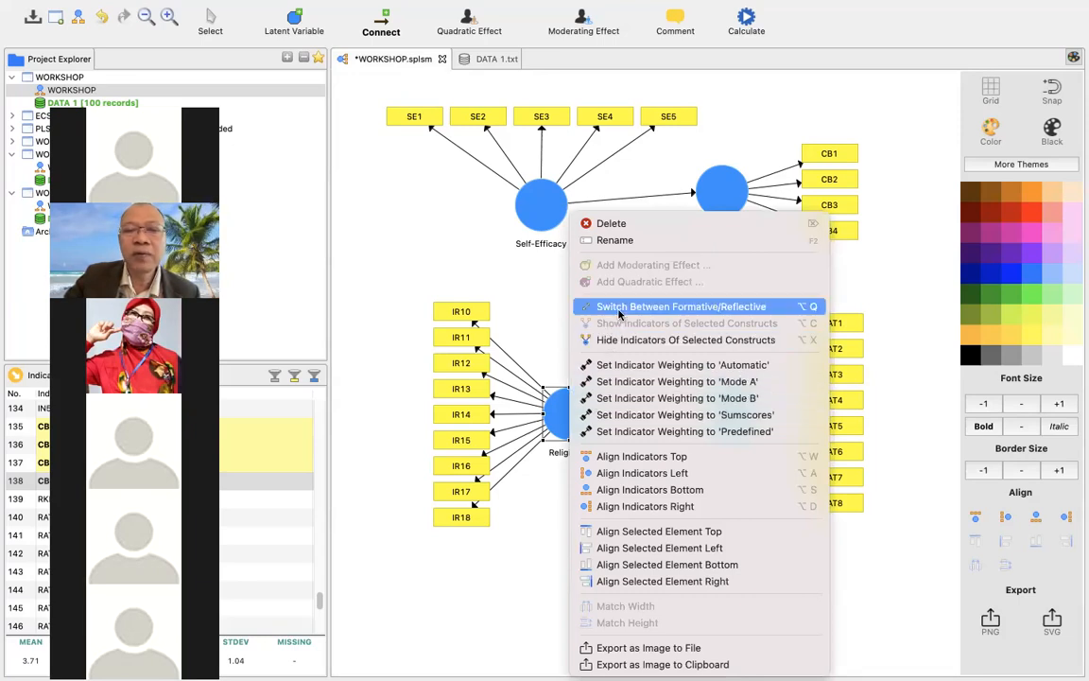
{"action": "left_click", "coordinate": [619, 307]}
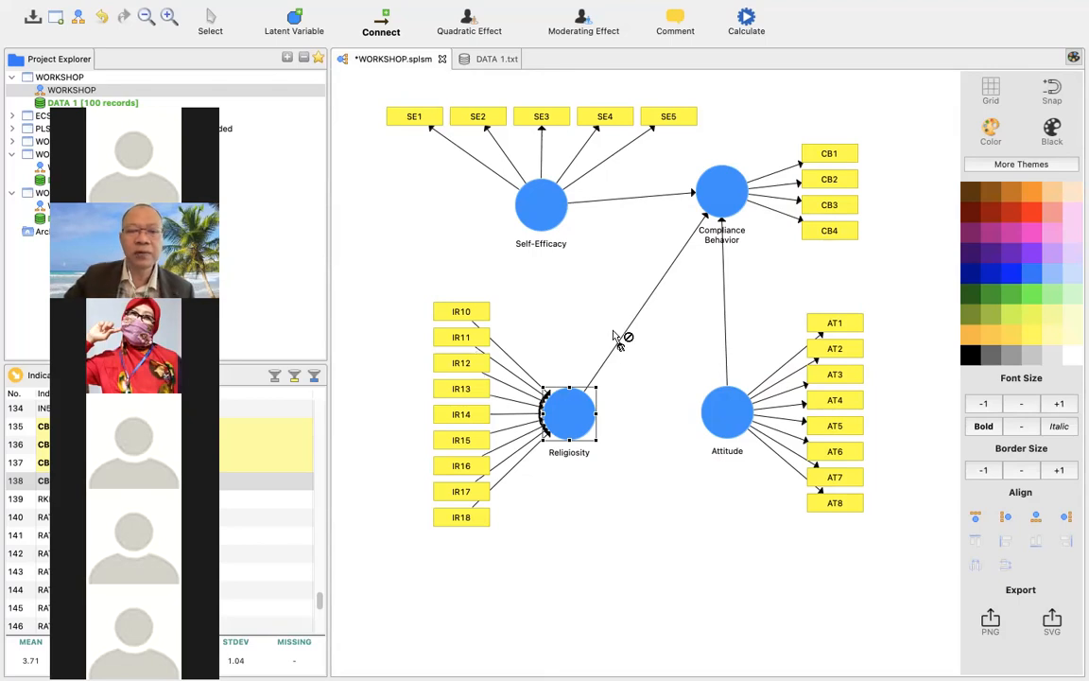
{"action": "right_click", "coordinate": [573, 408]}
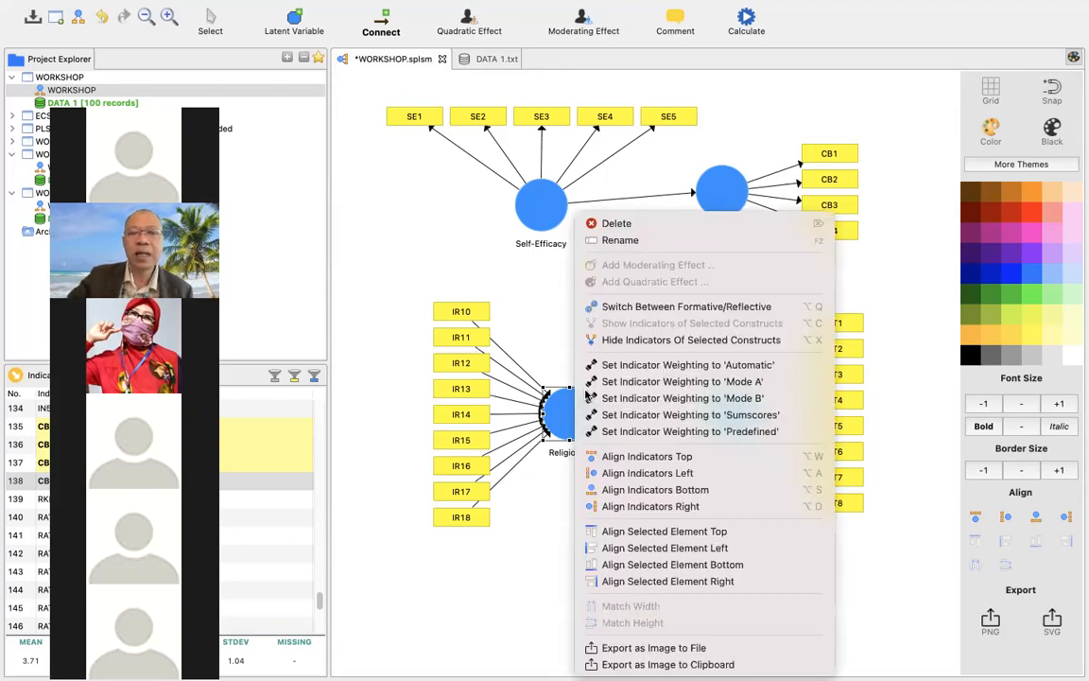
{"action": "left_click", "coordinate": [631, 490]}
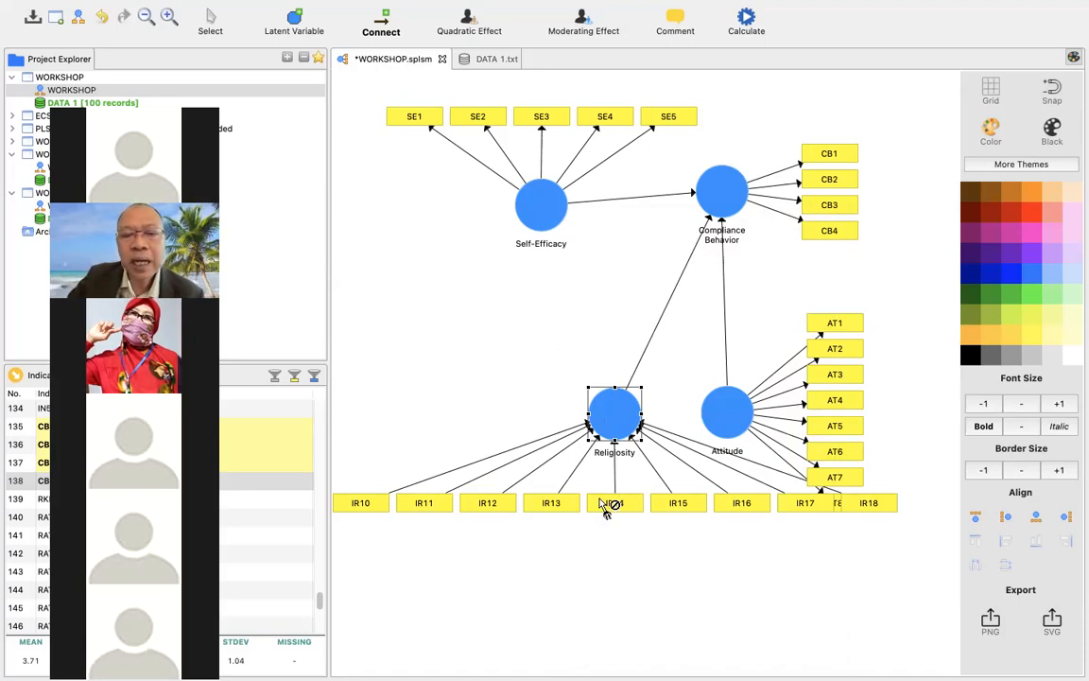
Switch the Religiosity variable back to reflective measurement and align its indicators to its left.
{"action": "right_click", "coordinate": [615, 425]}
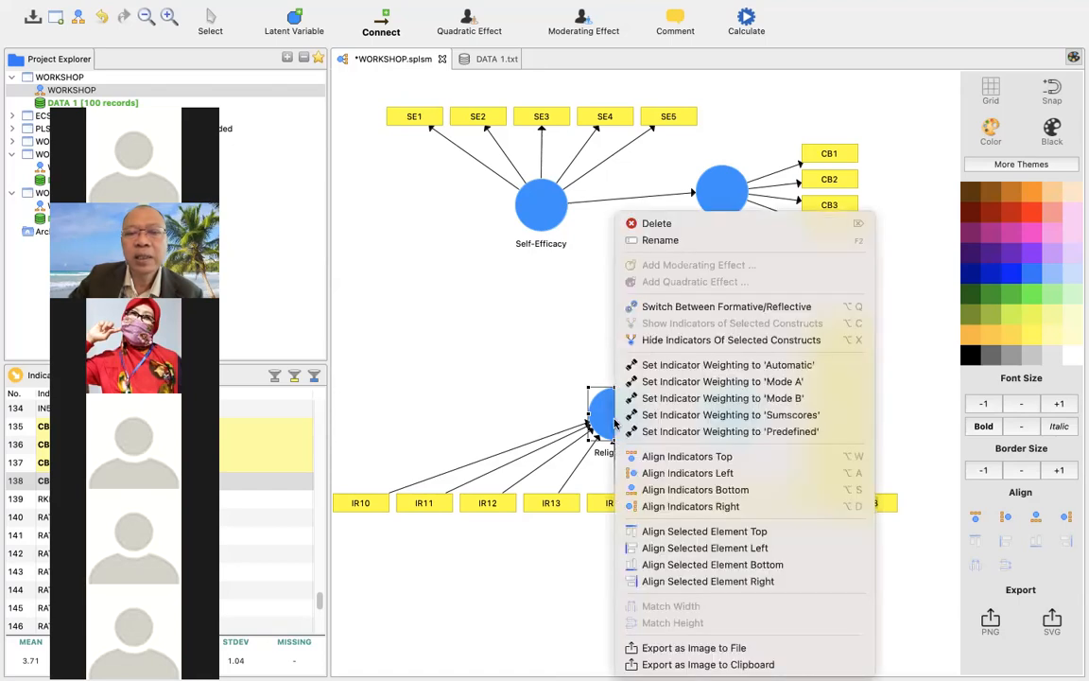
{"action": "left_click", "coordinate": [662, 309]}
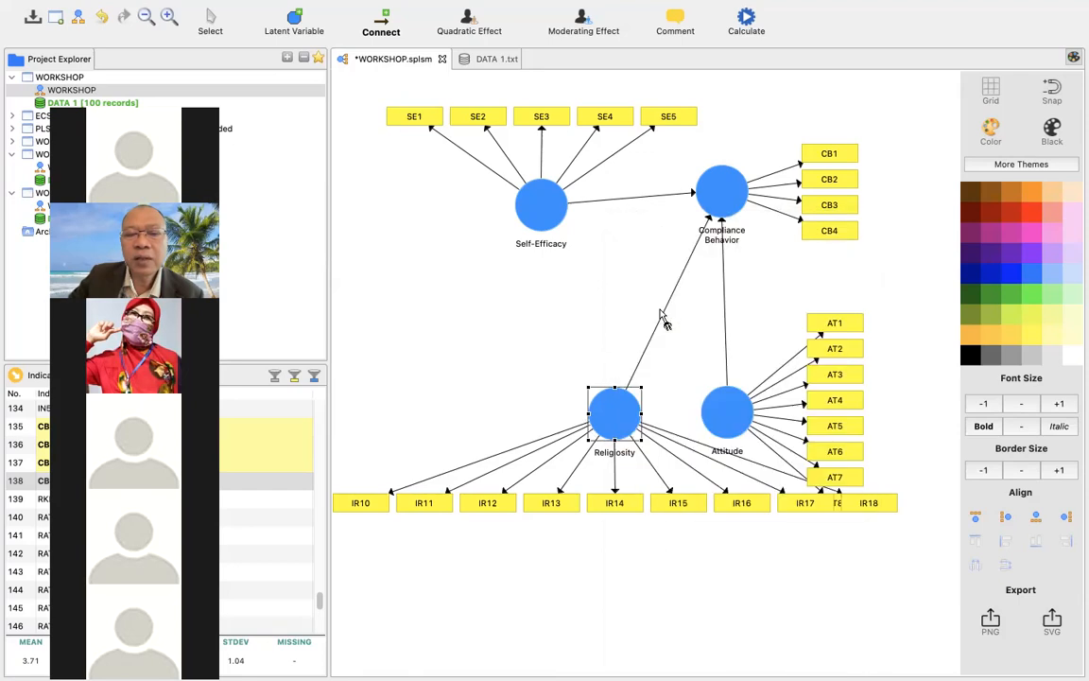
{"action": "right_click", "coordinate": [623, 399]}
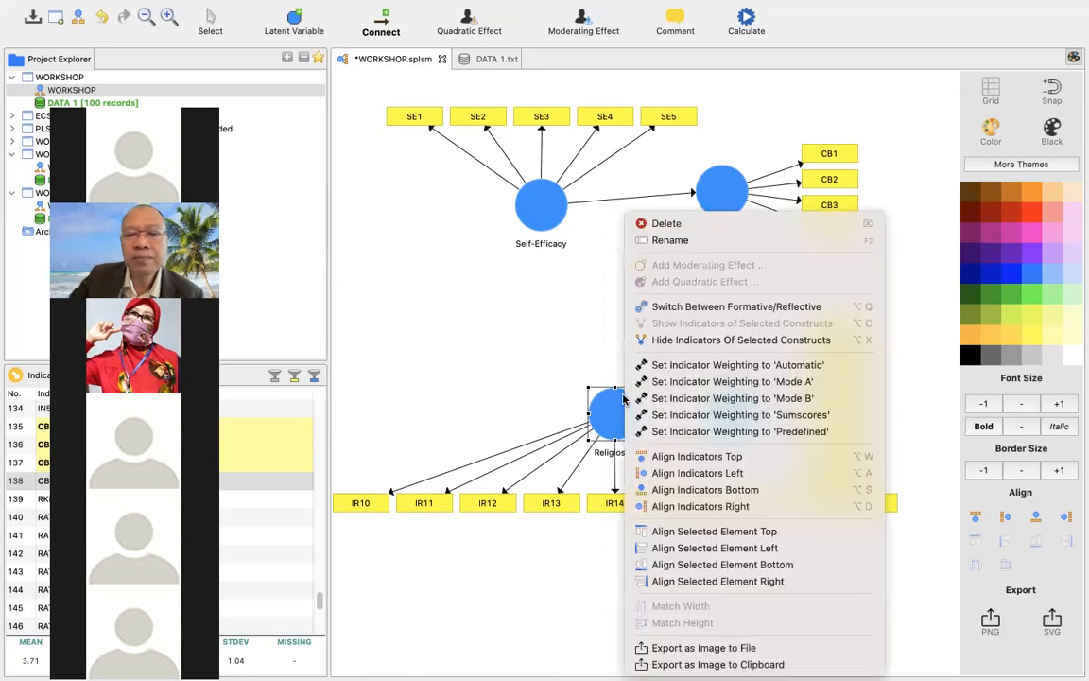
{"action": "left_click", "coordinate": [677, 476]}
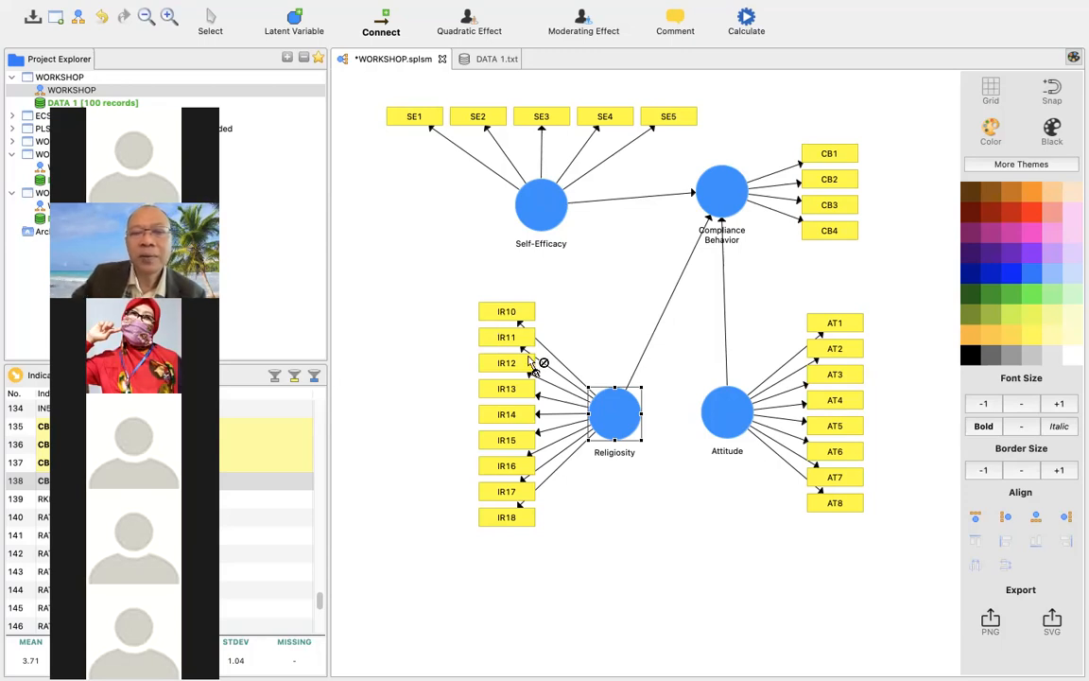
Switch the Religiosity variable to formative measurement for comparison, and return it to reflective measurement.
{"action": "right_click", "coordinate": [620, 407]}
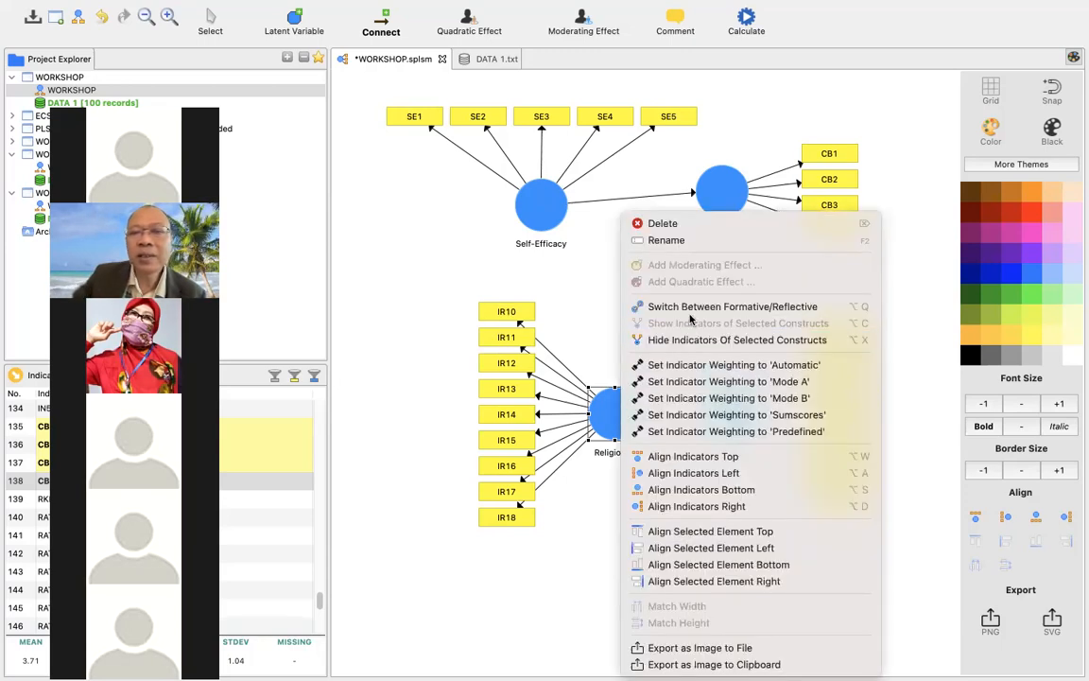
{"action": "left_click", "coordinate": [702, 310]}
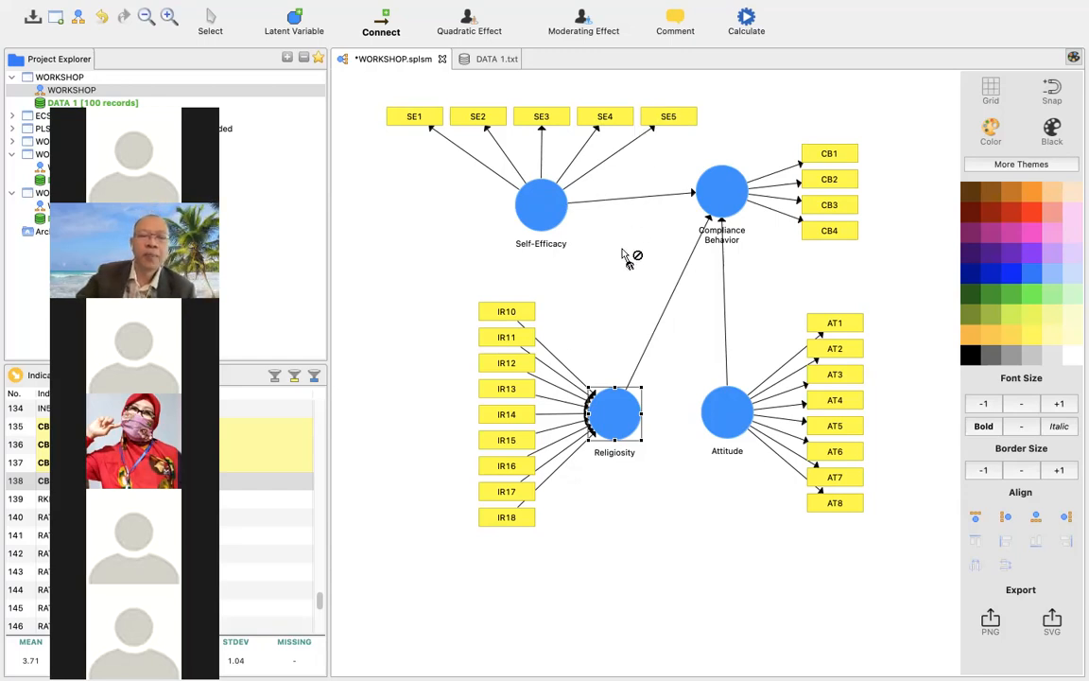
{"action": "right_click", "coordinate": [614, 417]}
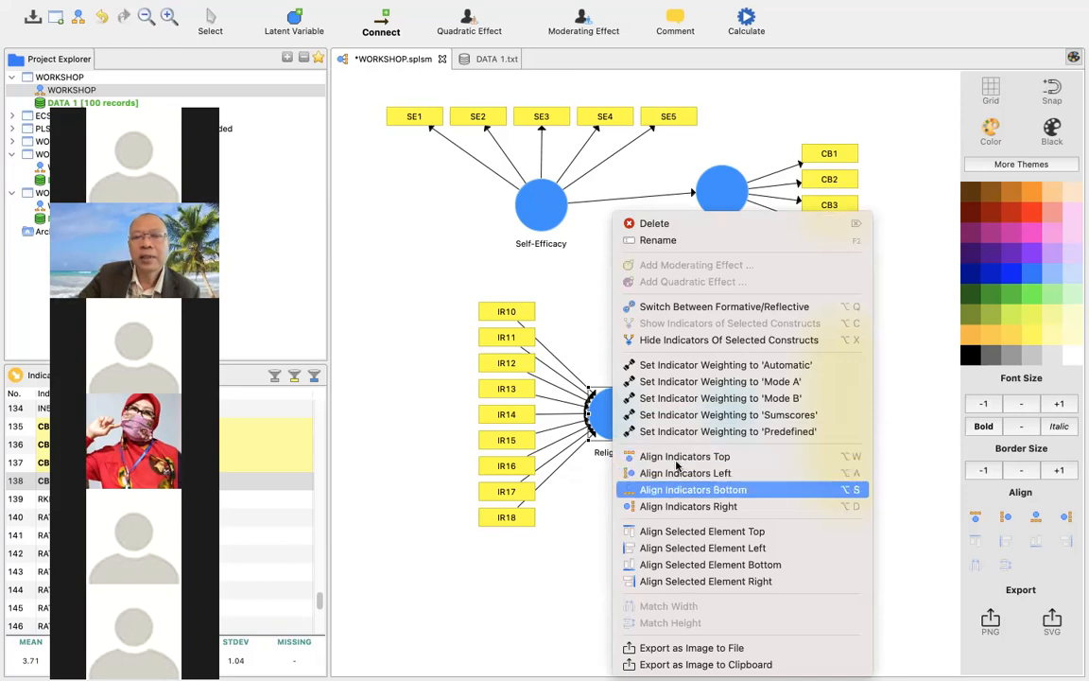
{"action": "left_click", "coordinate": [700, 308]}
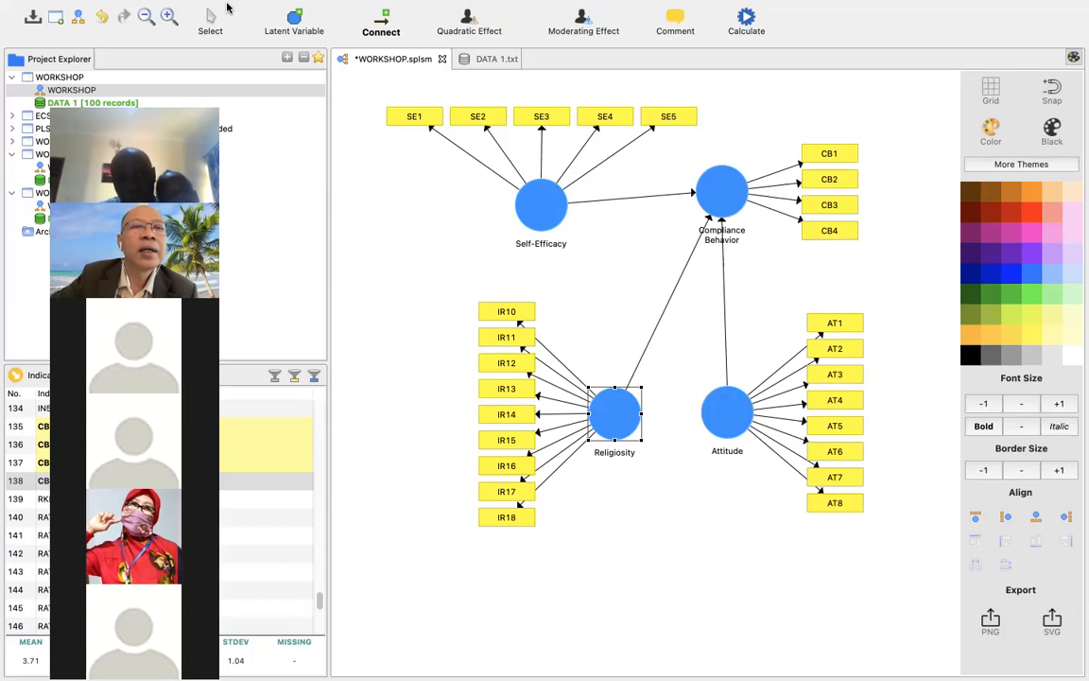
{"action": "mouse_move", "coordinate": [210, 5]}
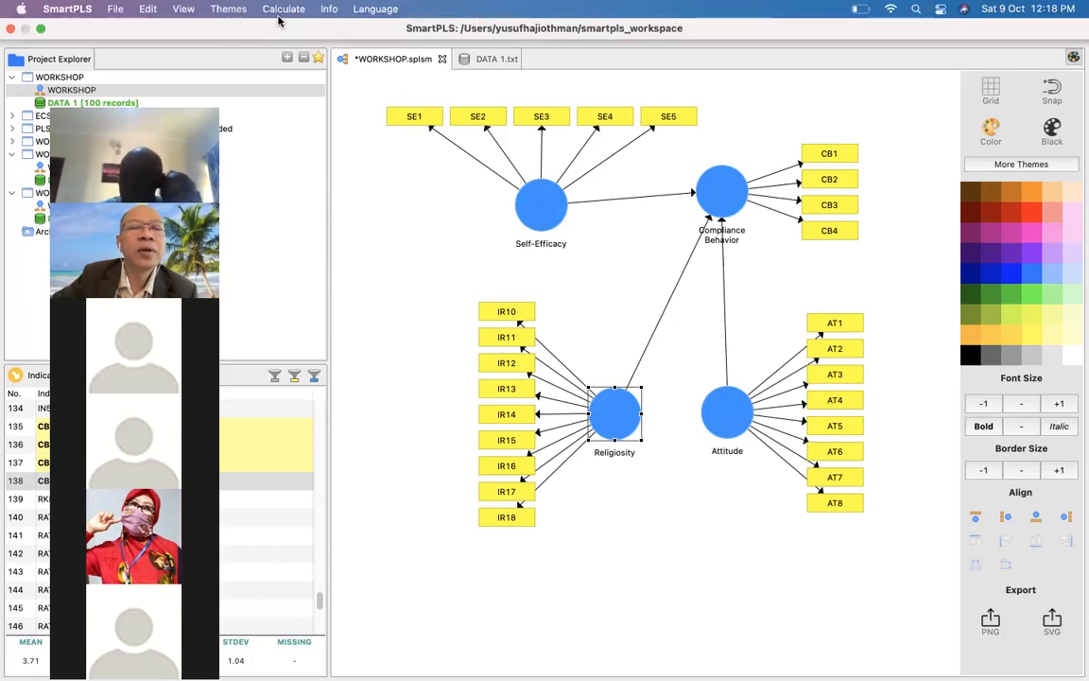
{"action": "left_click", "coordinate": [286, 9]}
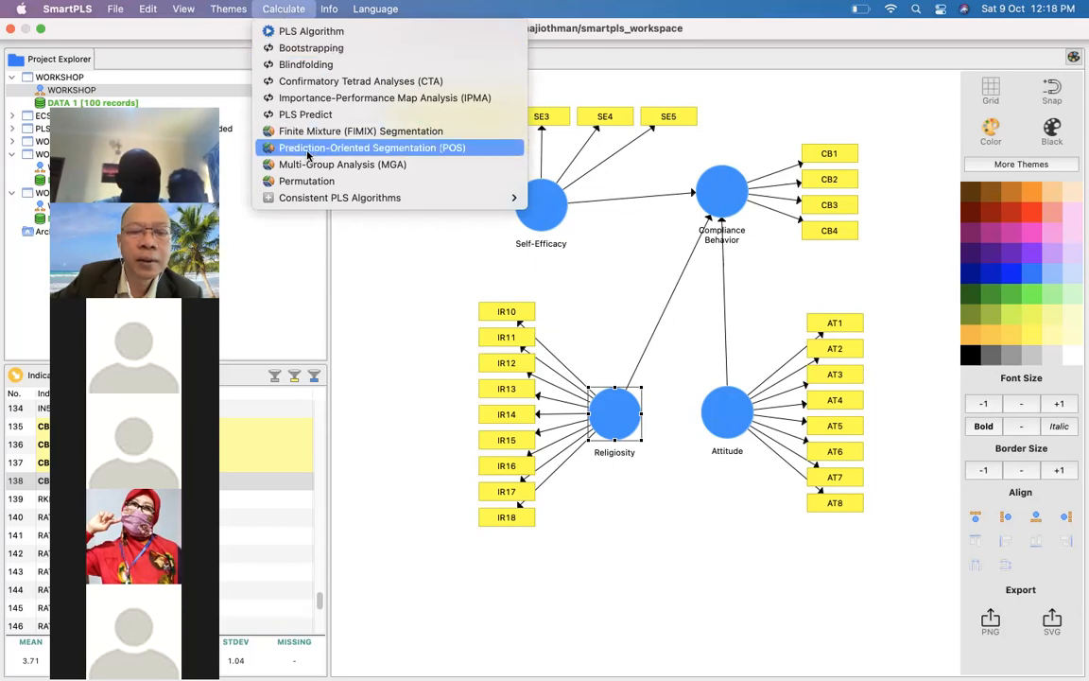
{"action": "left_click", "coordinate": [390, 265]}
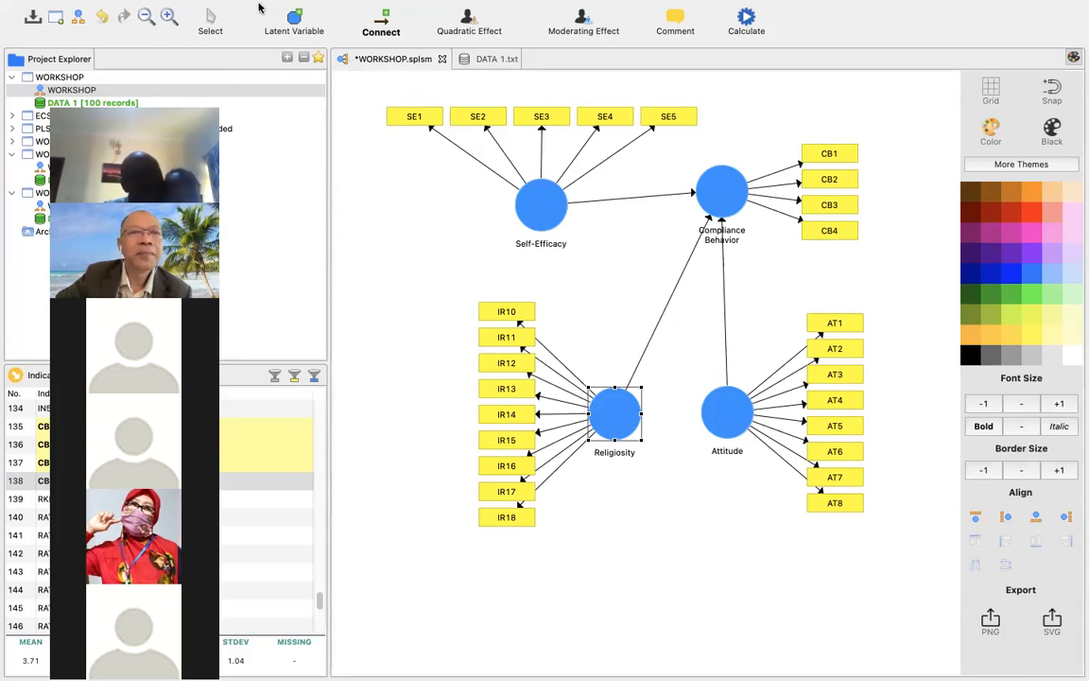
Run the PLS Algorithm on the WORKSHOP path model and open the full report.
{"action": "mouse_move", "coordinate": [251, 8]}
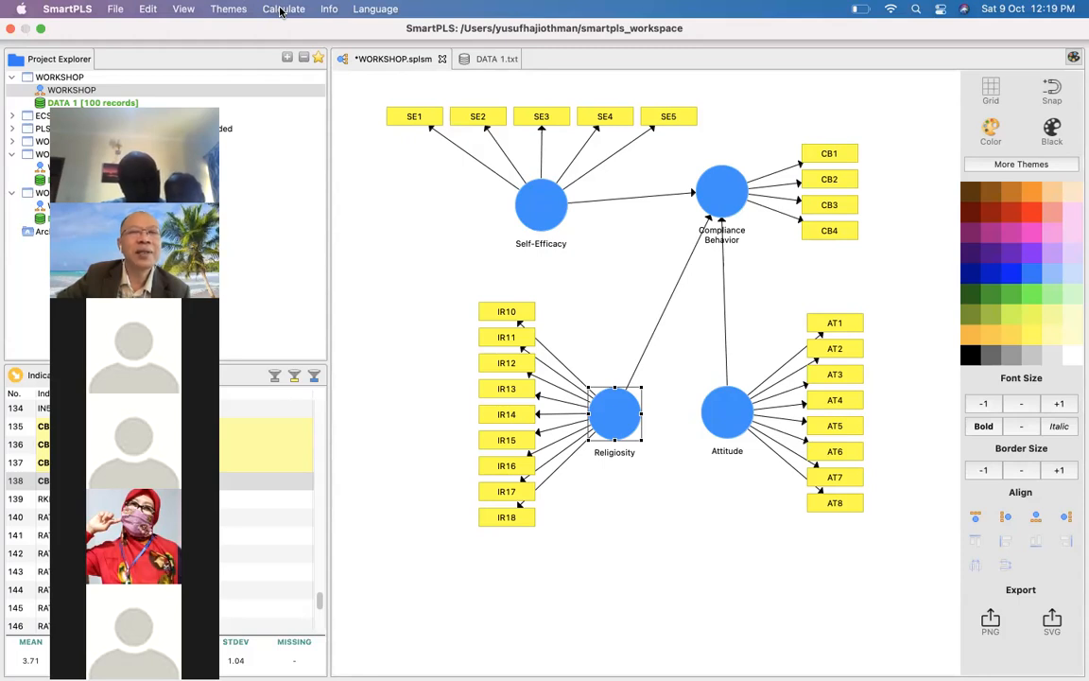
{"action": "left_click", "coordinate": [281, 10]}
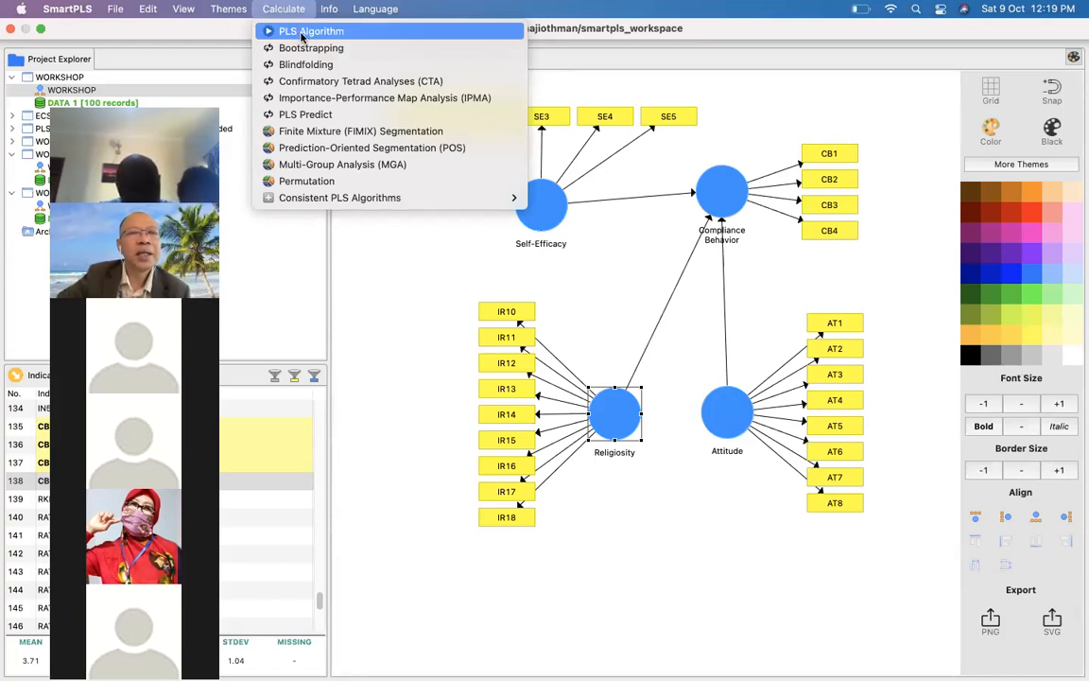
{"action": "left_click", "coordinate": [301, 35]}
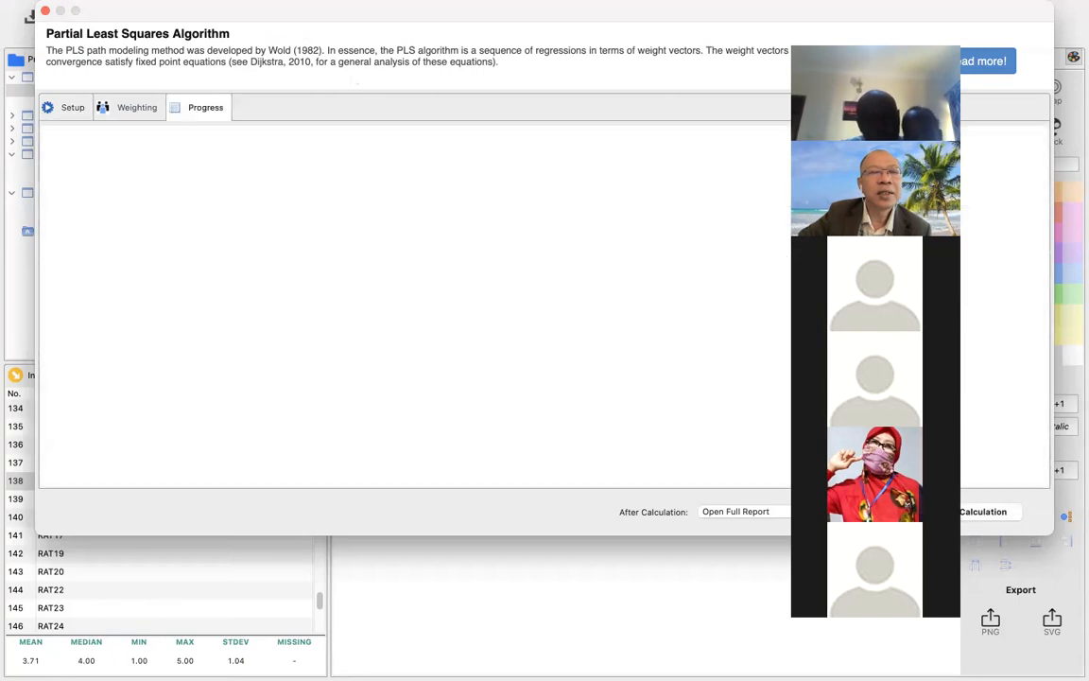
{"action": "left_click", "coordinate": [972, 512]}
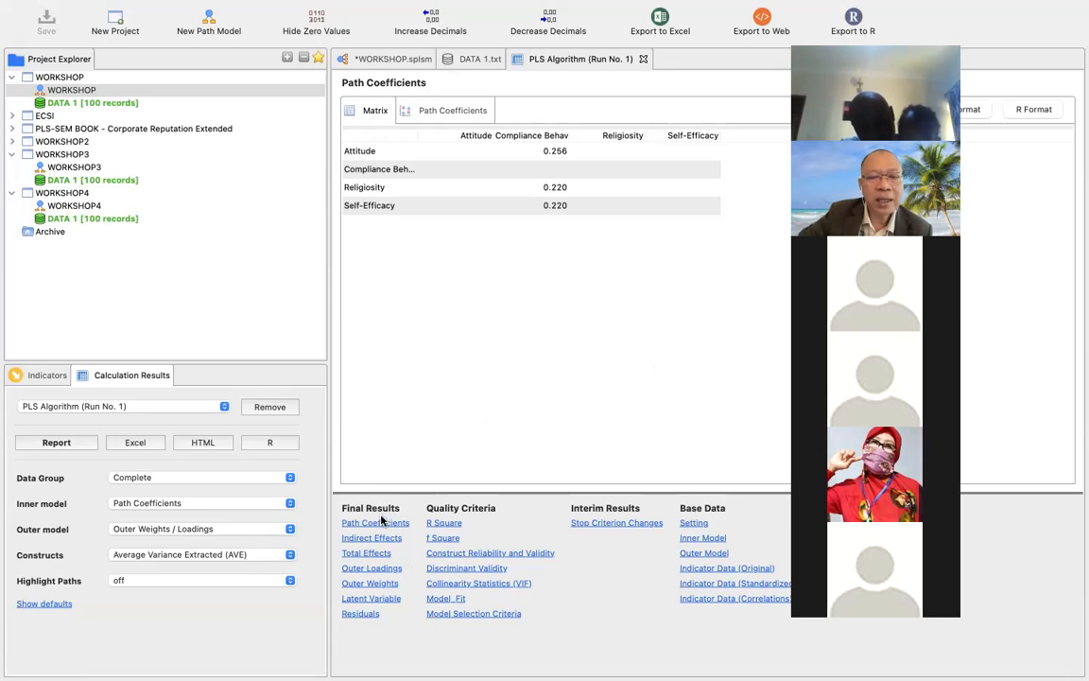
Examine the outer loadings of all indicators in the first PLS report, down to the Self-Efficacy items.
{"action": "left_click", "coordinate": [382, 569]}
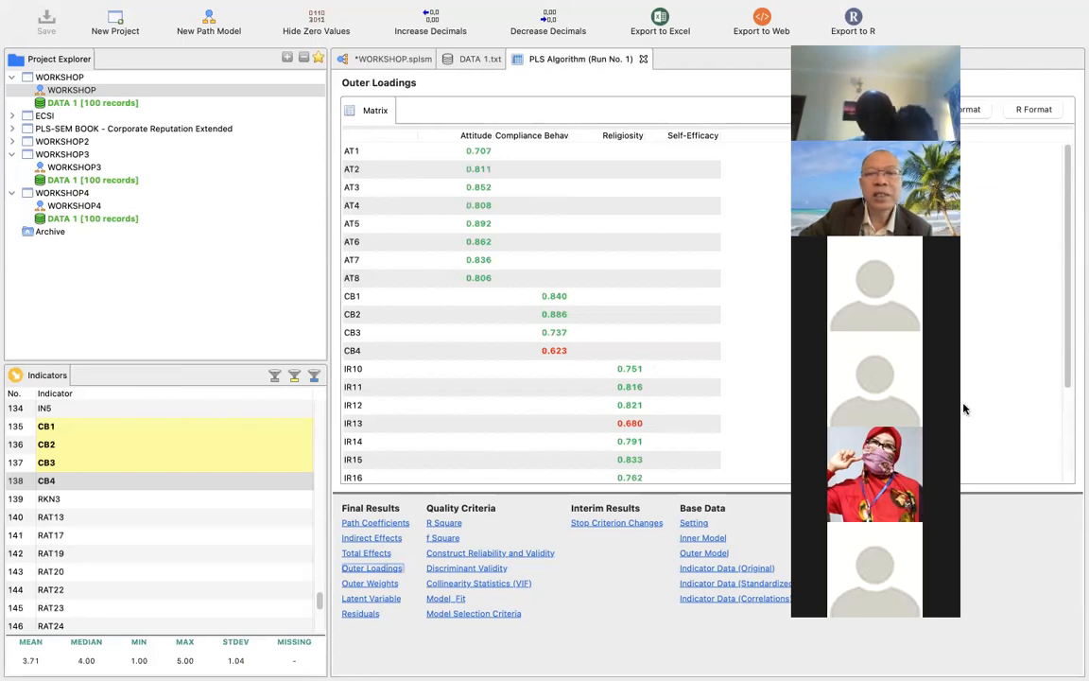
{"action": "scroll", "coordinate": [959, 412], "scroll_direction": "down", "scroll_amount": 2}
{"action": "scroll", "coordinate": [958, 411], "scroll_direction": "down", "scroll_amount": 3}
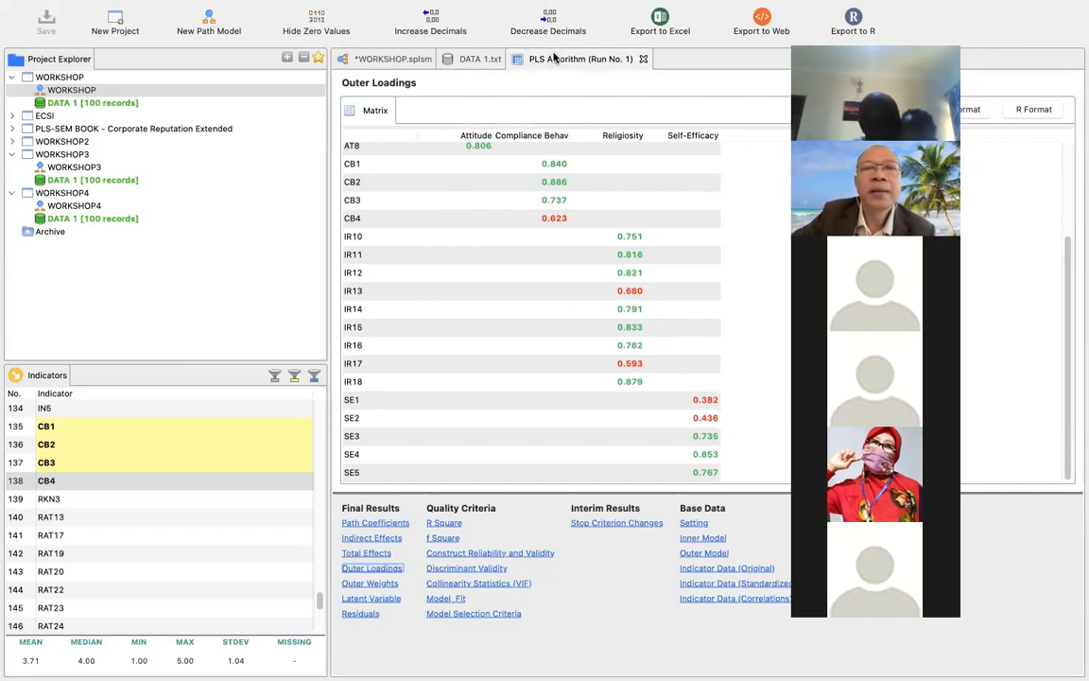
{"action": "left_click", "coordinate": [479, 60]}
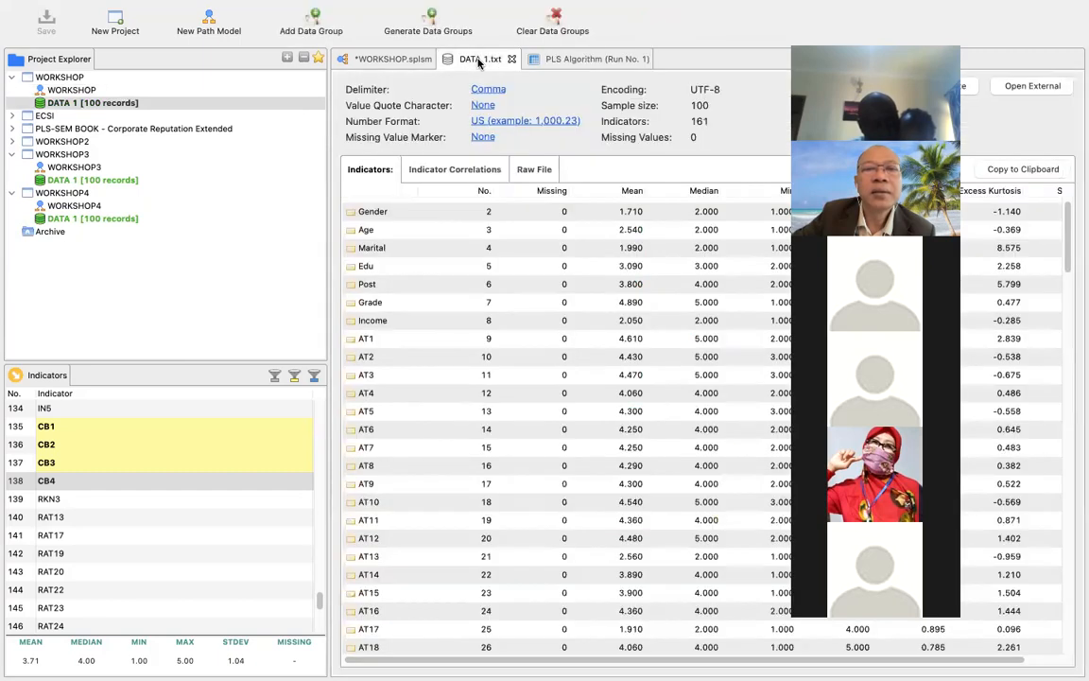
{"action": "left_click", "coordinate": [586, 62]}
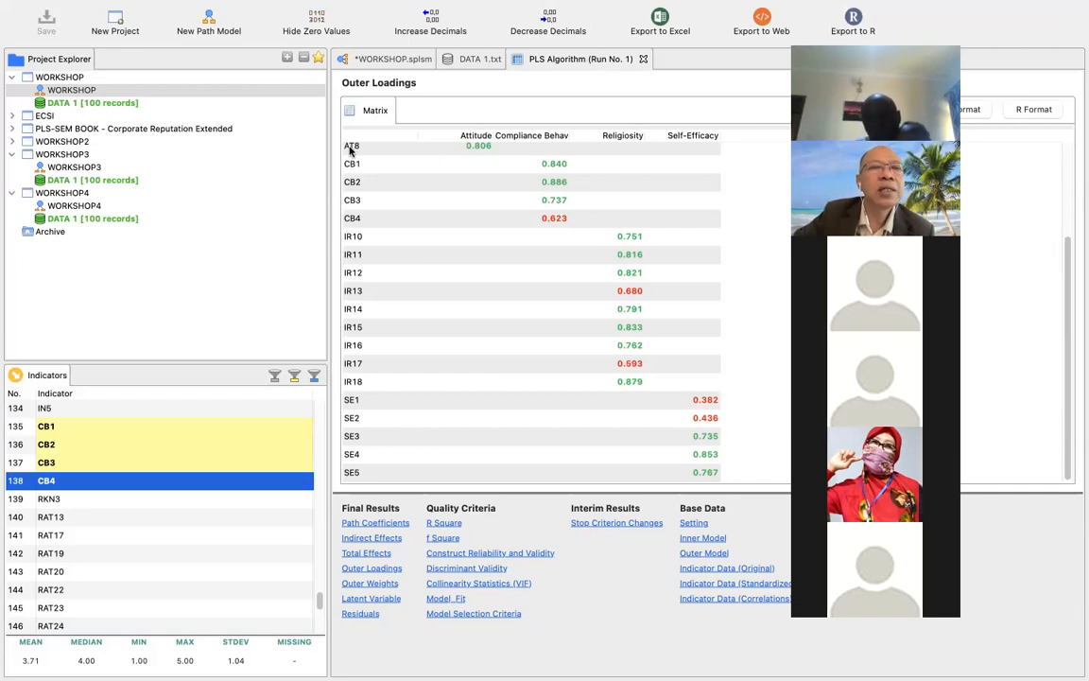
Return to the WORKSHOP path model and delete the SE1 indicator from the Self-Efficacy variable.
{"action": "mouse_move", "coordinate": [245, 7]}
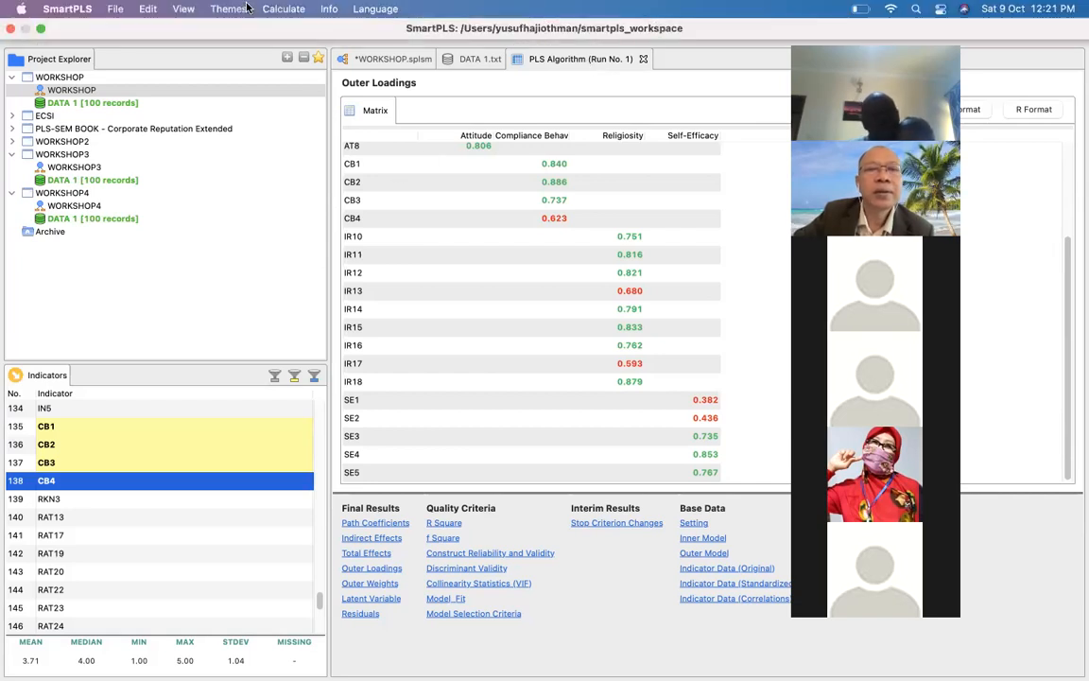
{"action": "left_click", "coordinate": [360, 61]}
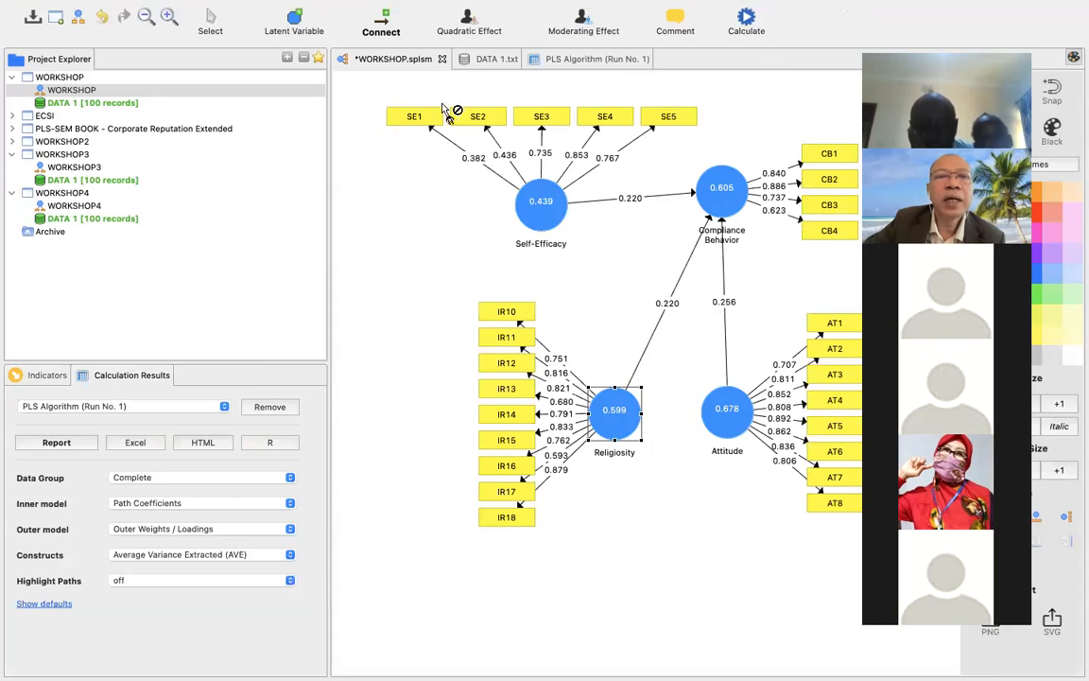
{"action": "left_click", "coordinate": [202, 17]}
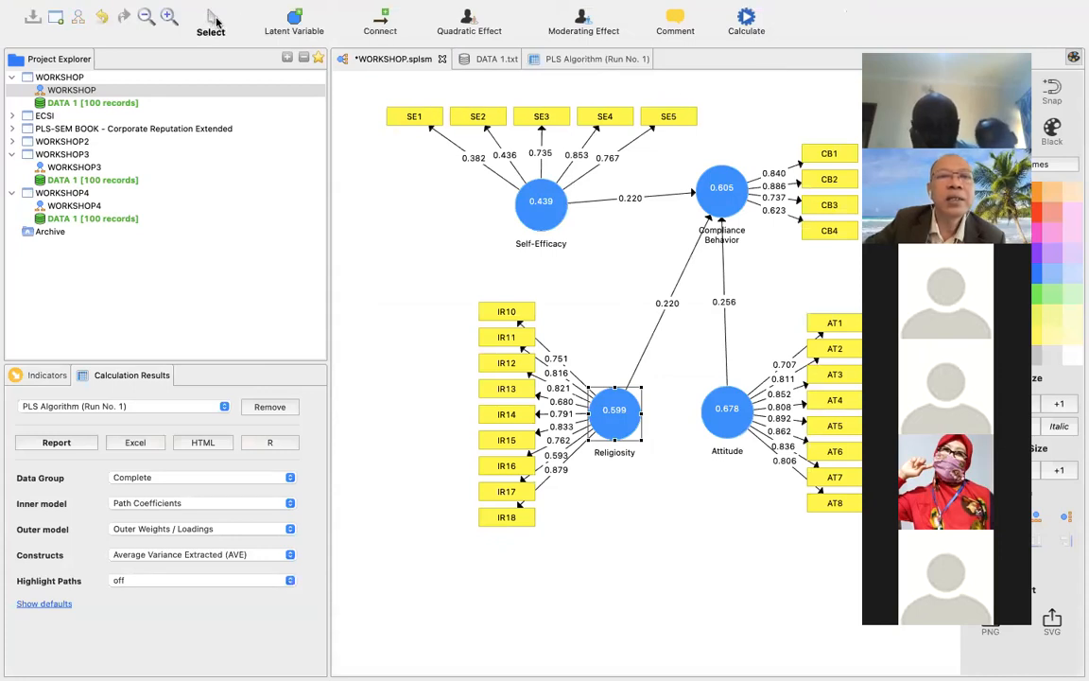
{"action": "left_click", "coordinate": [422, 120]}
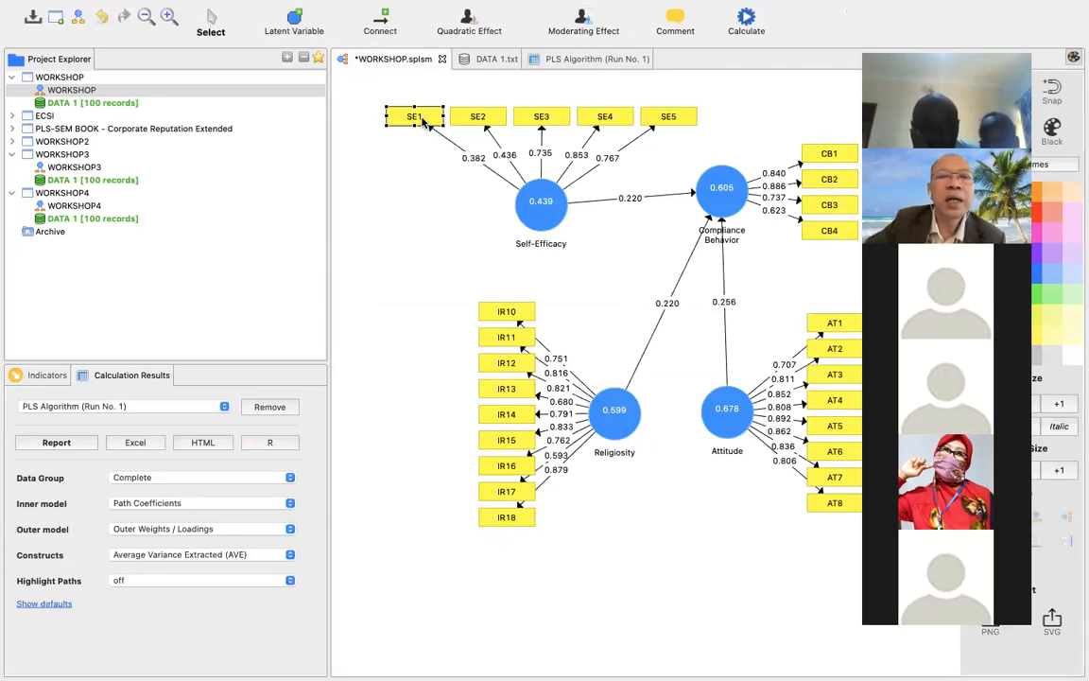
{"action": "right_click", "coordinate": [421, 120]}
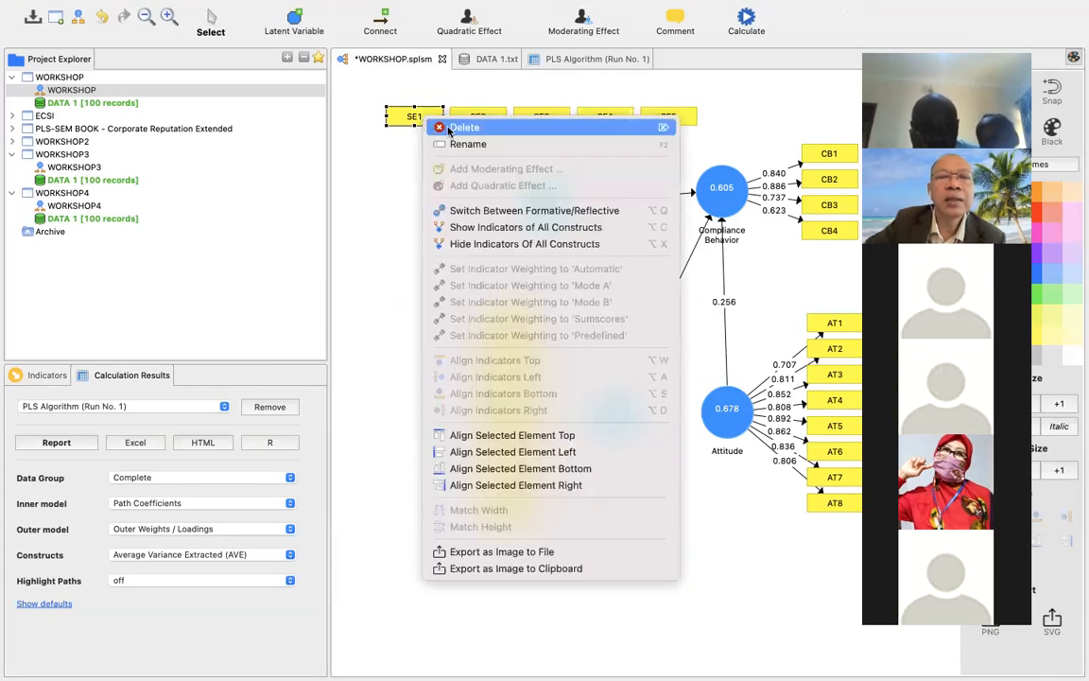
{"action": "left_click", "coordinate": [452, 128]}
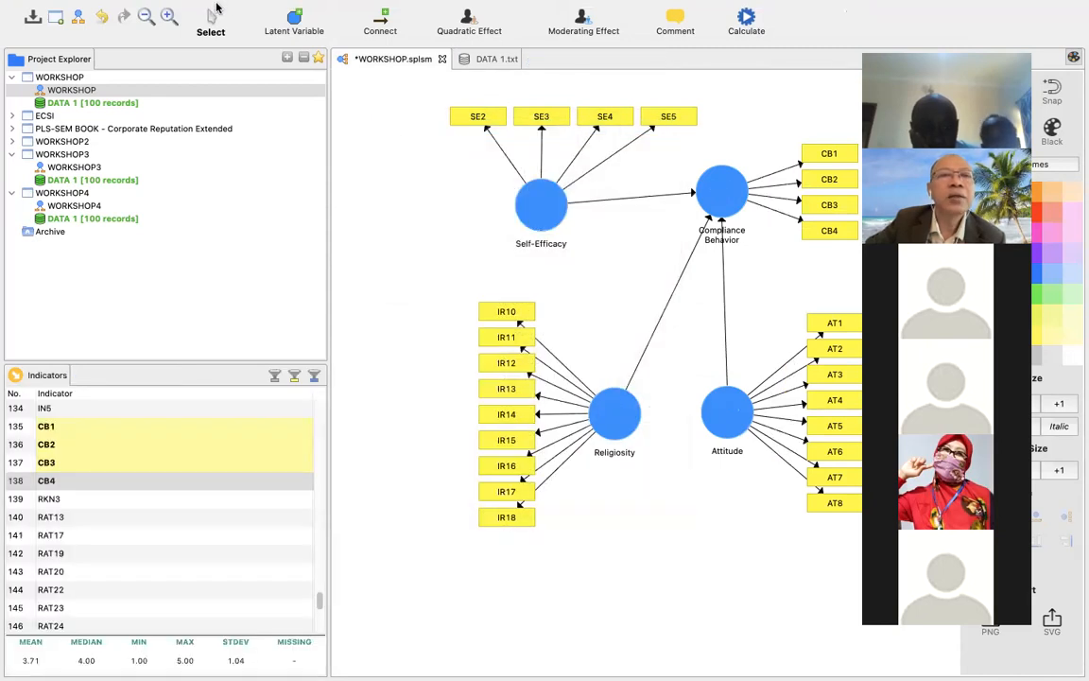
Rerun the PLS Algorithm on the model without SE1 and open the full report.
{"action": "mouse_move", "coordinate": [219, 5]}
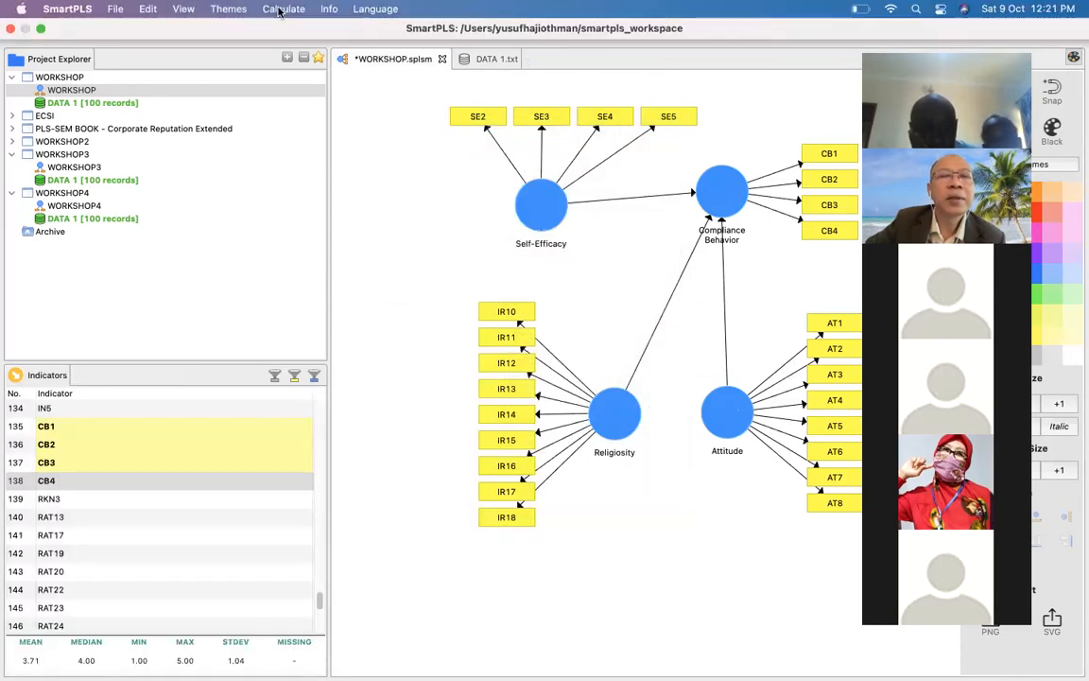
{"action": "left_click", "coordinate": [281, 10]}
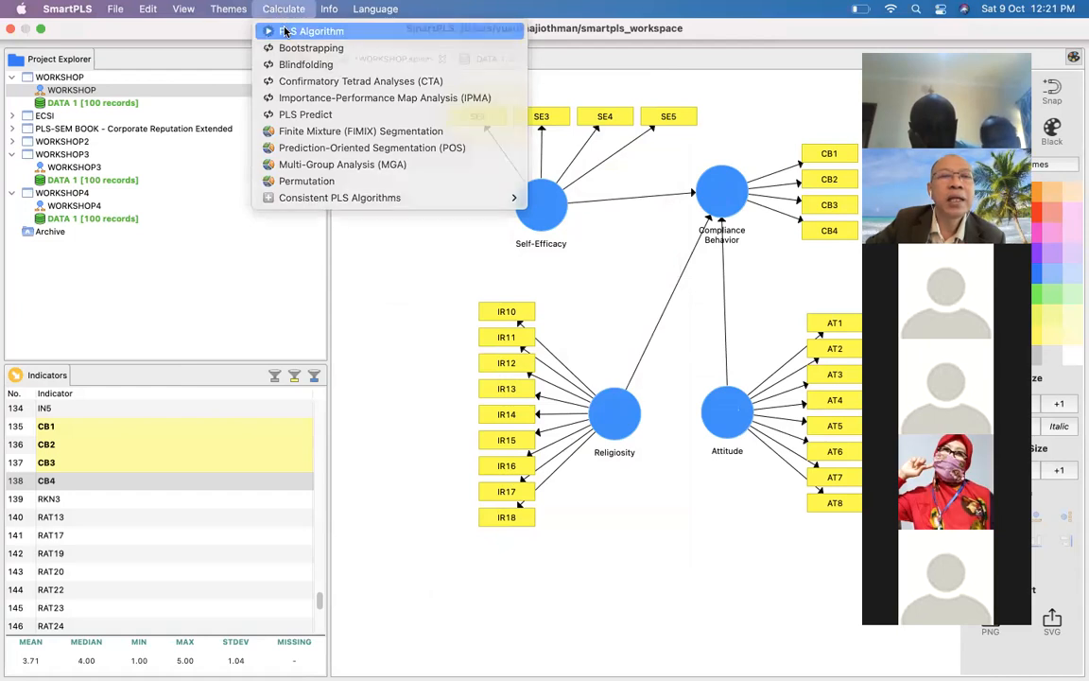
{"action": "left_click", "coordinate": [286, 32]}
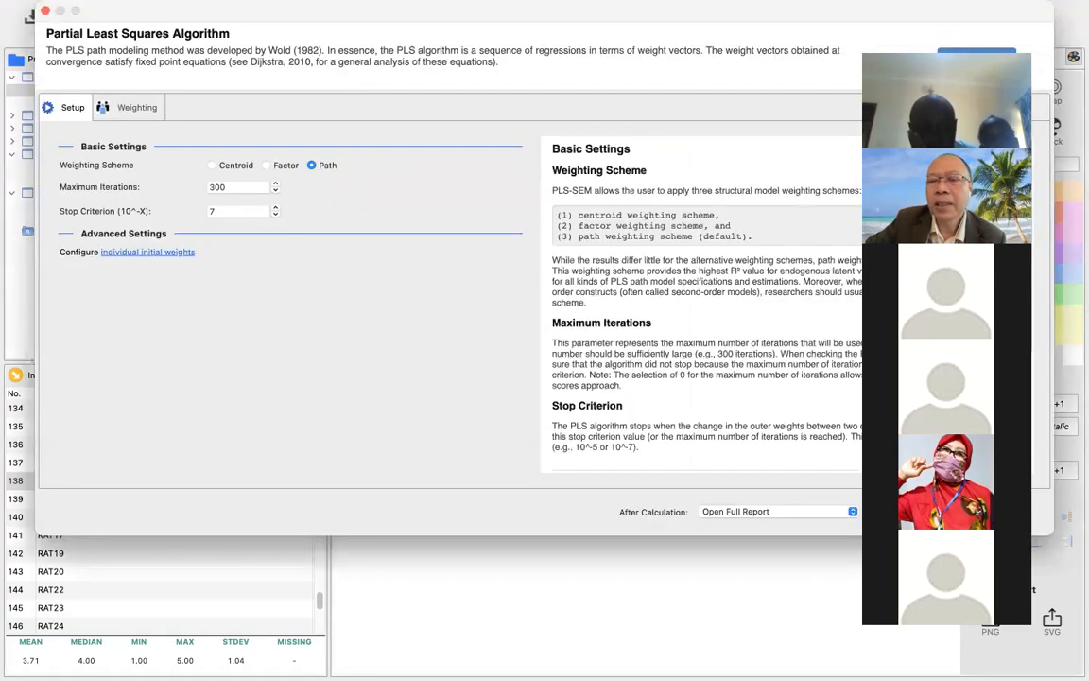
{"action": "left_click", "coordinate": [983, 511]}
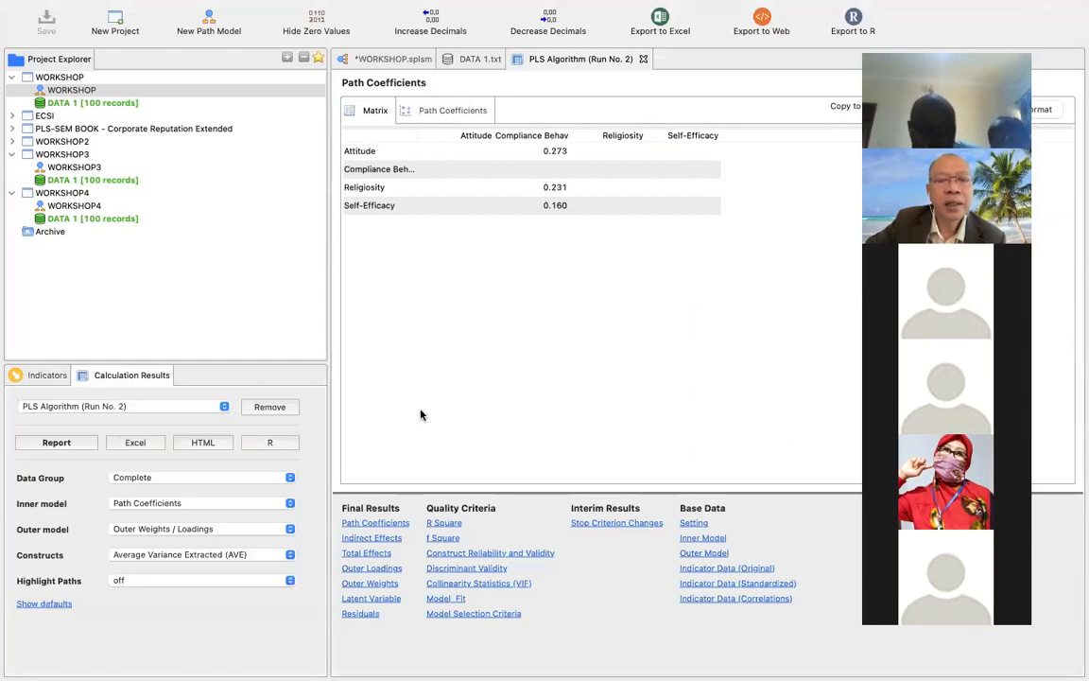
Examine the outer loadings in the second PLS report, down to the remaining Self-Efficacy indicators SE2 to SE5.
{"action": "left_click", "coordinate": [374, 570]}
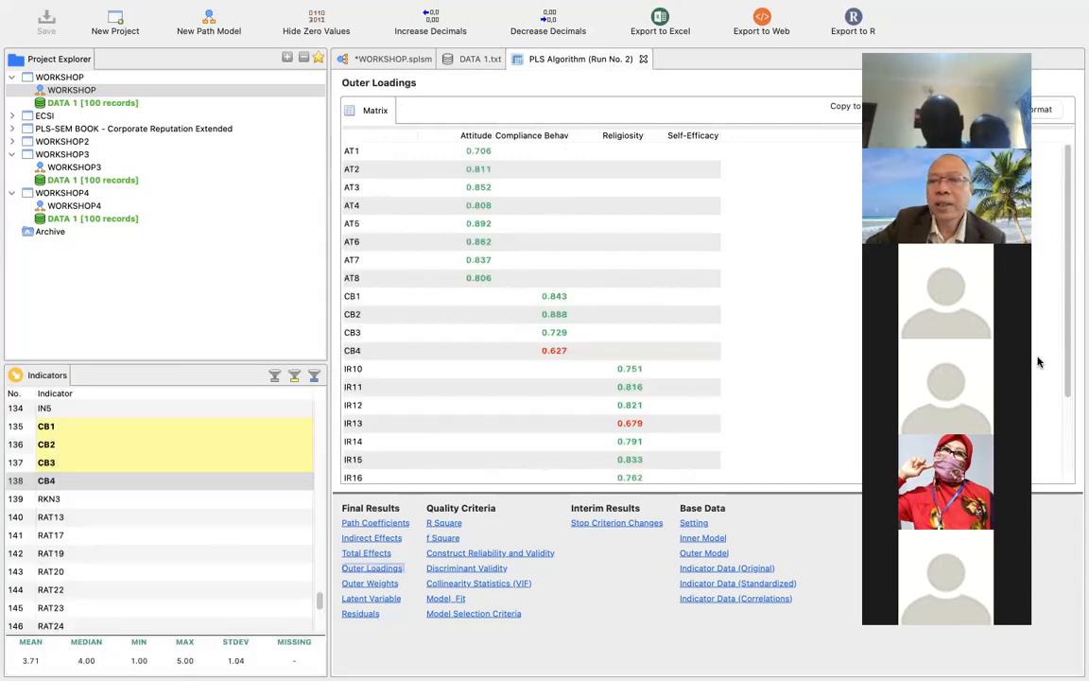
{"action": "scroll", "coordinate": [1069, 351], "scroll_direction": "down", "scroll_amount": 1}
{"action": "left_click_drag", "start_coordinate": [1069, 351], "coordinate": [1066, 427]}
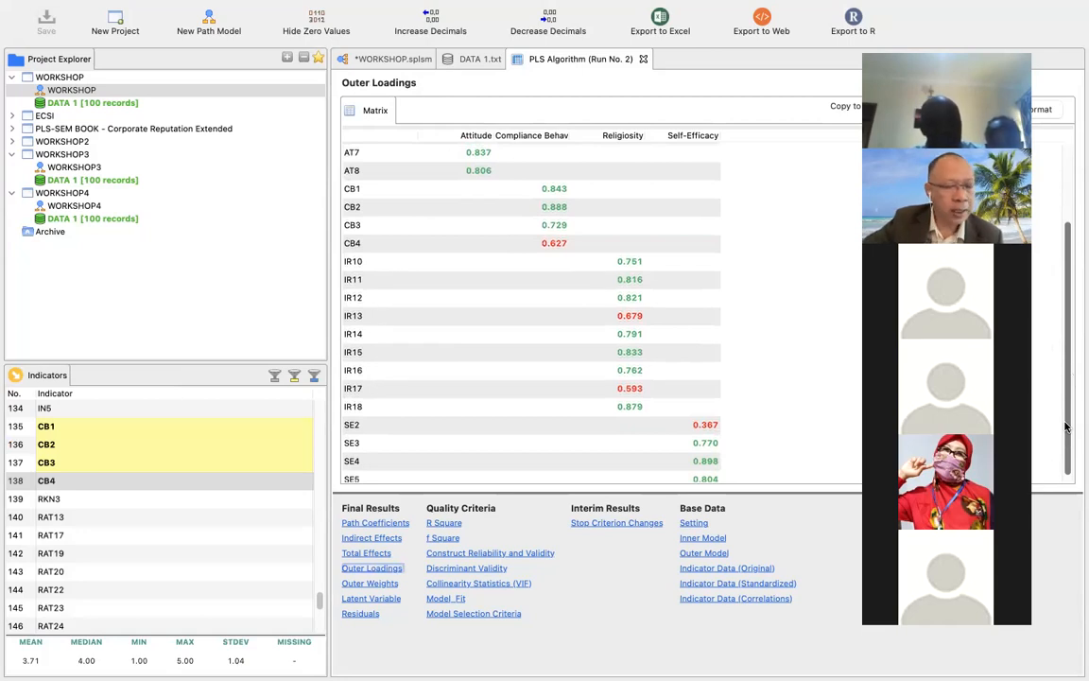
{"action": "left_click_drag", "start_coordinate": [1066, 427], "coordinate": [1066, 435]}
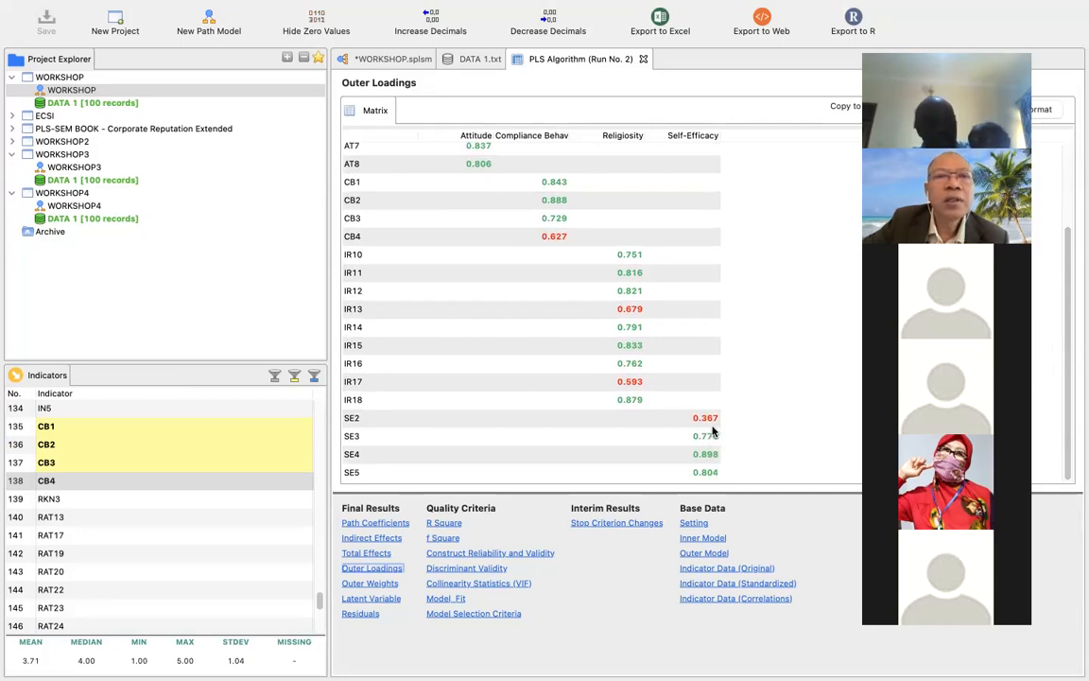
Return to the WORKSHOP path model and delete the SE2 indicator from the Self-Efficacy variable.
{"action": "mouse_move", "coordinate": [383, 7]}
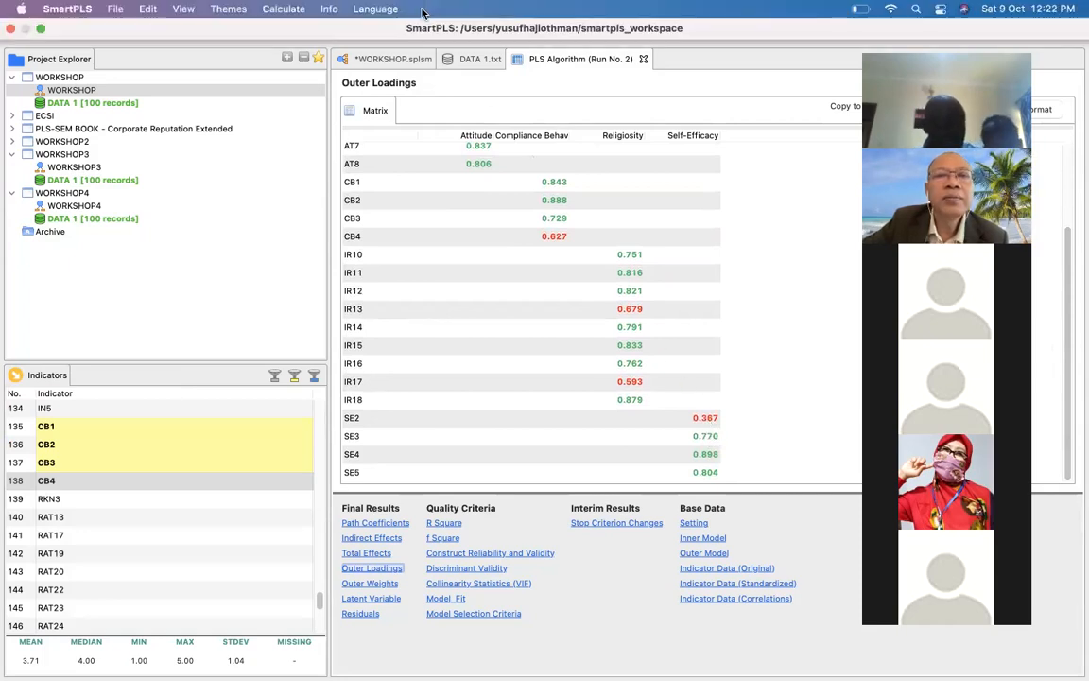
{"action": "left_click", "coordinate": [388, 60]}
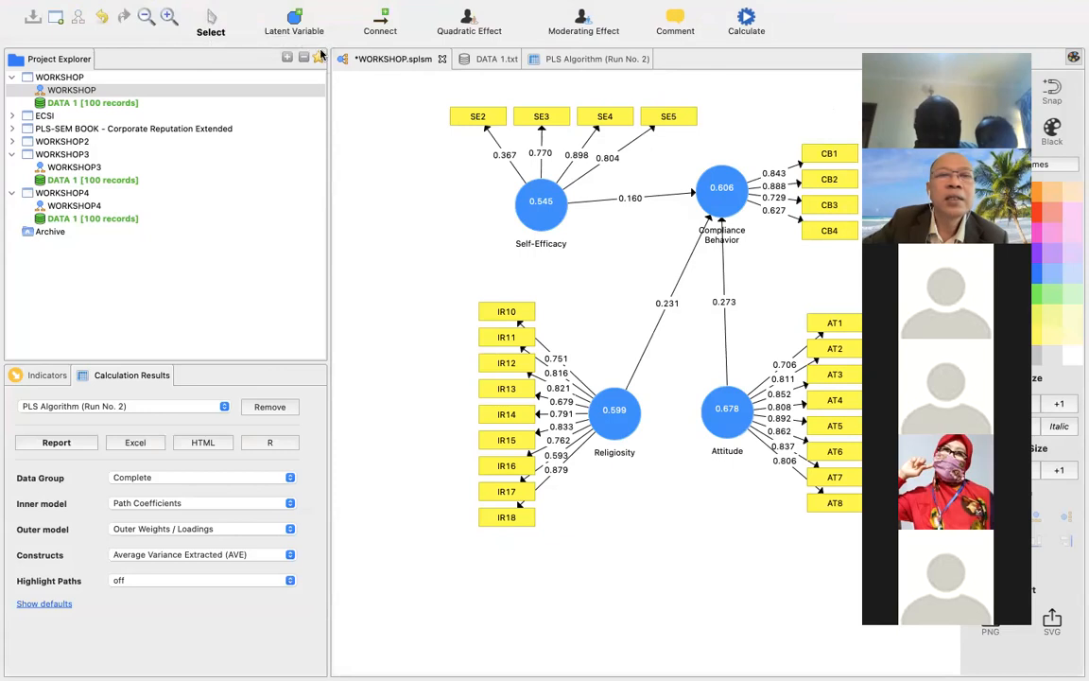
{"action": "left_click", "coordinate": [483, 121]}
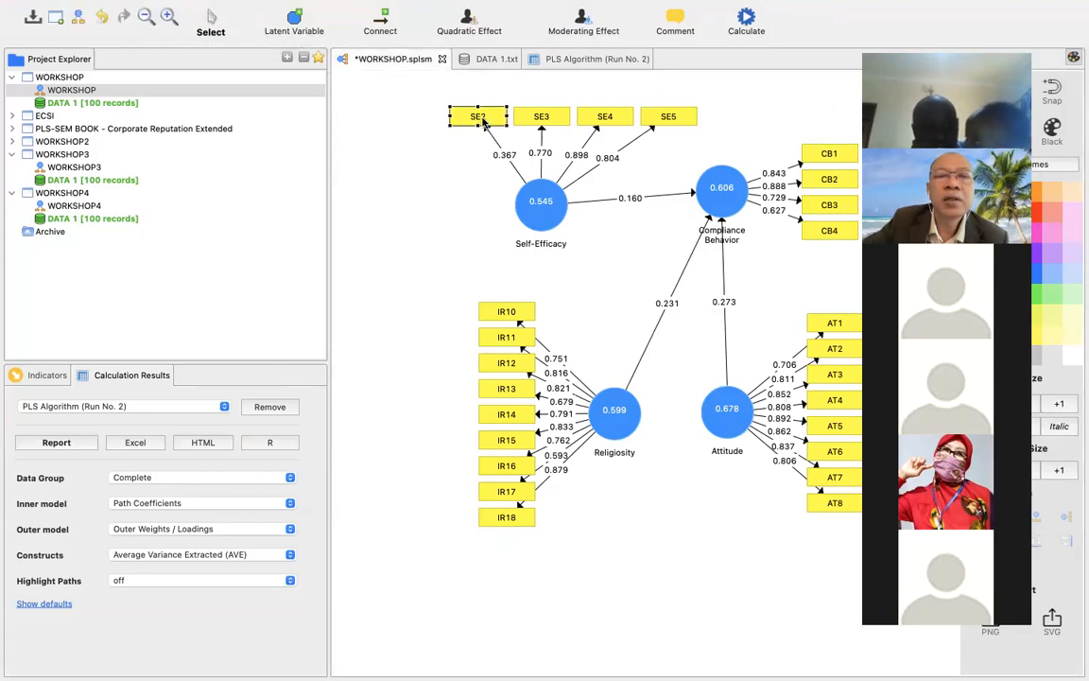
{"action": "right_click", "coordinate": [483, 123]}
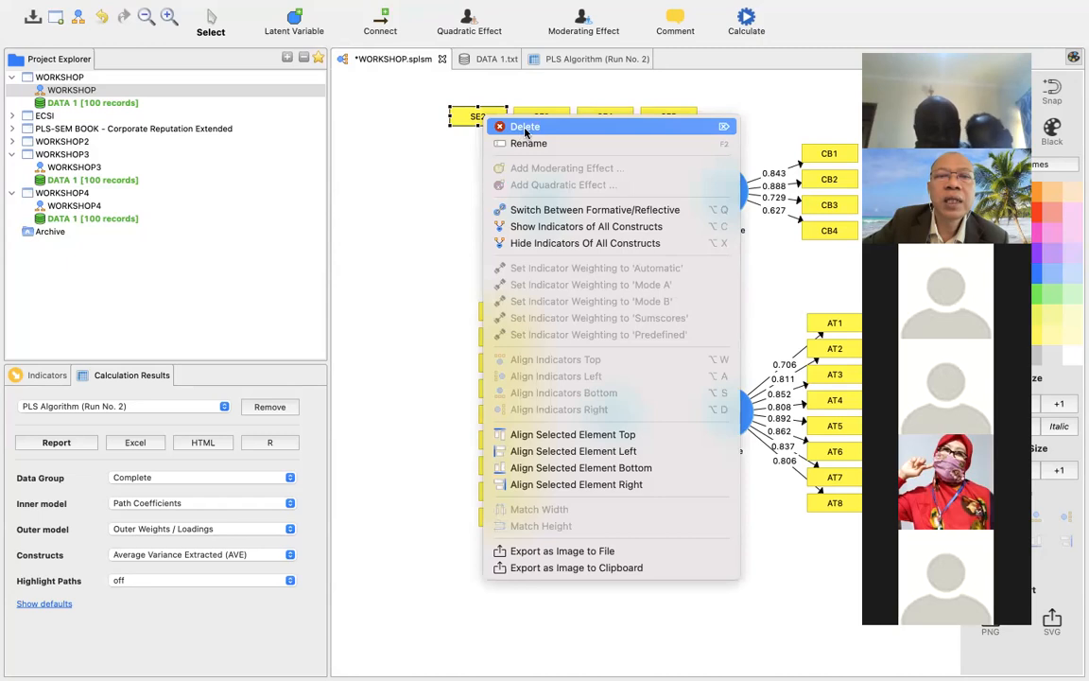
{"action": "left_click", "coordinate": [526, 128]}
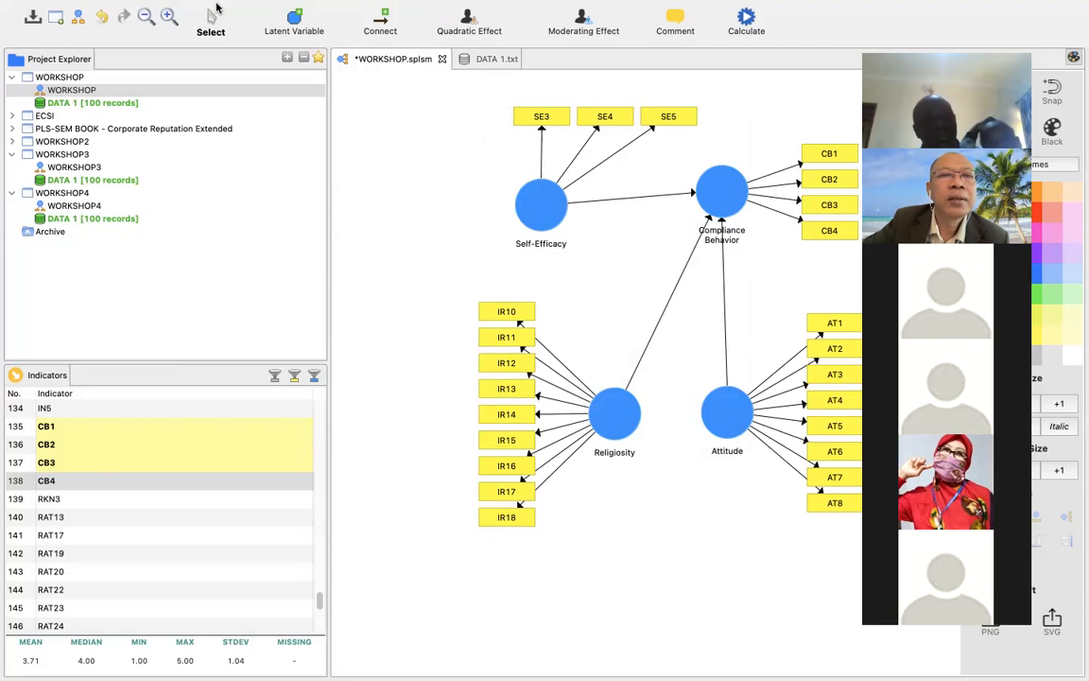
Rerun the PLS Algorithm on the model without SE2 and open the full report.
{"action": "mouse_move", "coordinate": [199, 2]}
{"action": "left_click", "coordinate": [279, 10]}
{"action": "left_click", "coordinate": [301, 31]}
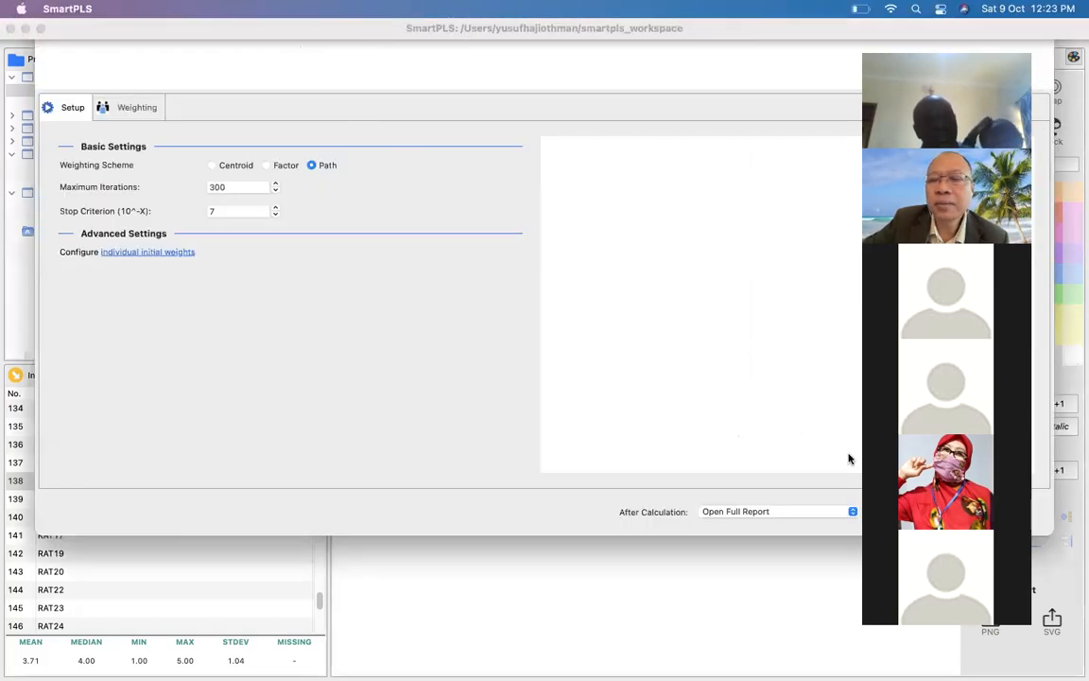
{"action": "left_click", "coordinate": [984, 512]}
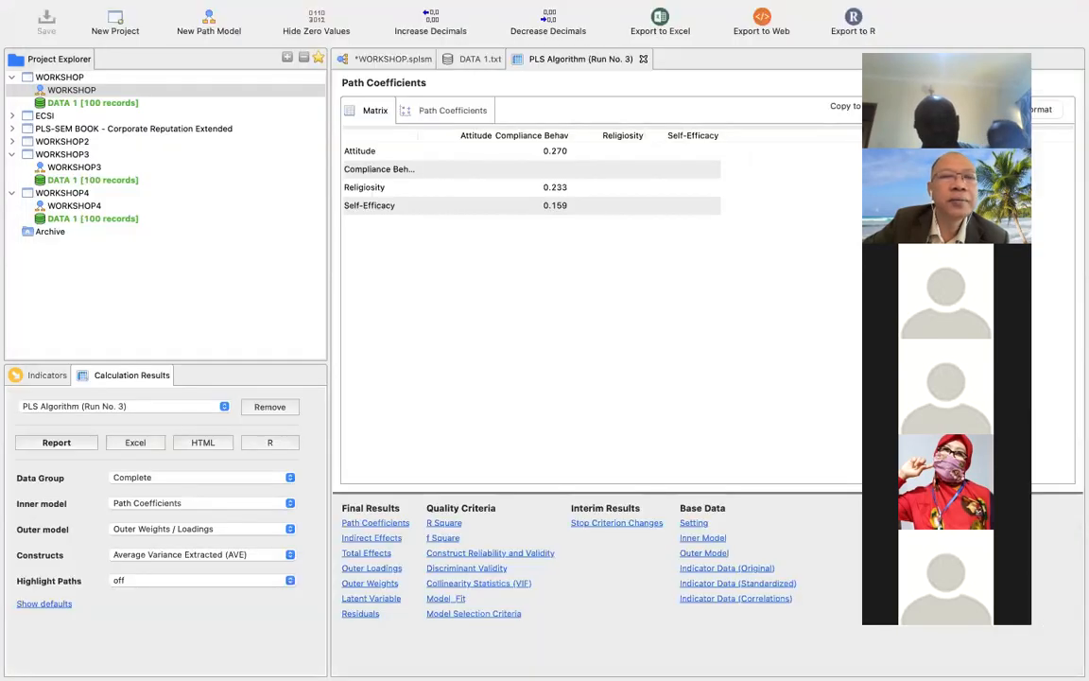
Examine the outer loadings in the third PLS report down to SE3 to SE5, and return to the WORKSHOP path model.
{"action": "left_click", "coordinate": [367, 568]}
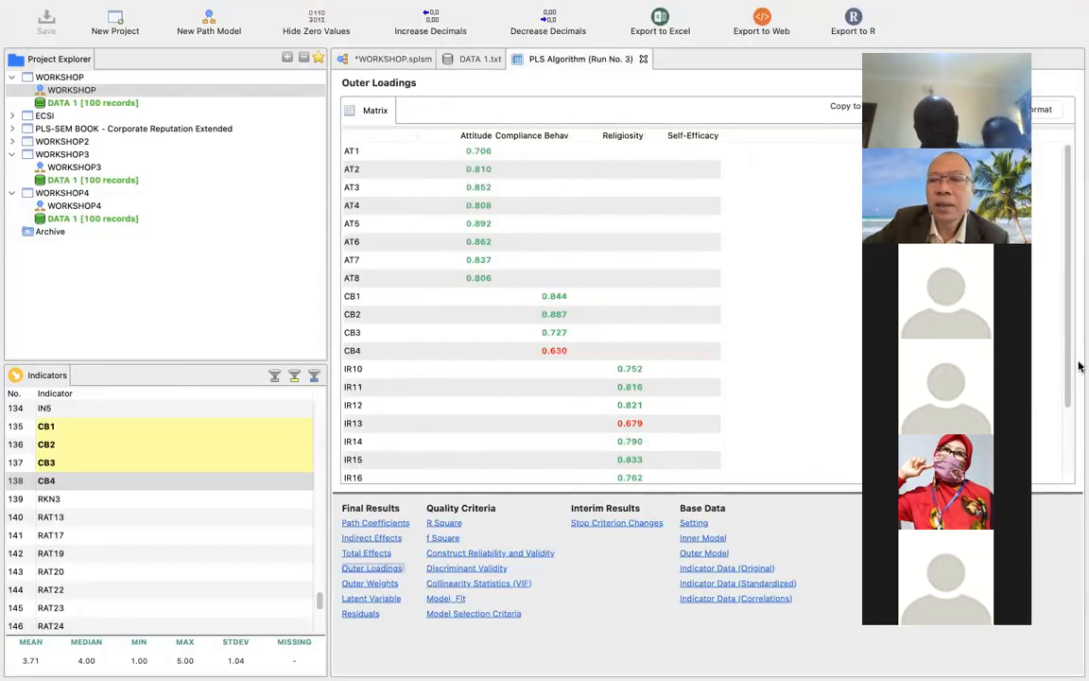
{"action": "left_click_drag", "start_coordinate": [1078, 366], "coordinate": [1080, 448]}
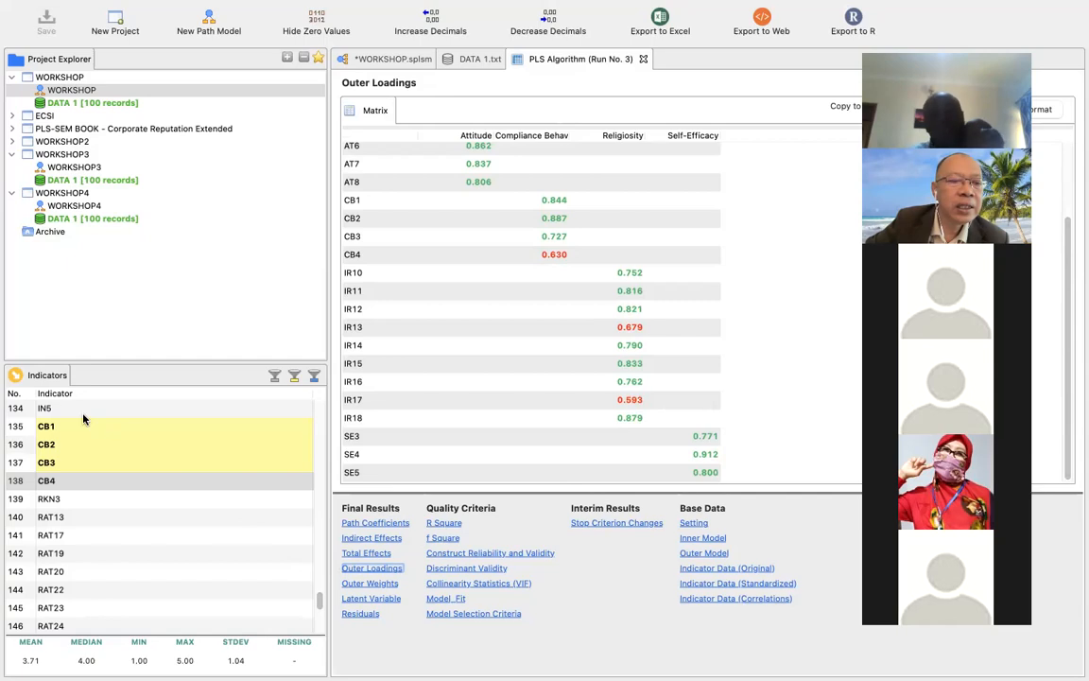
{"action": "left_click", "coordinate": [58, 380]}
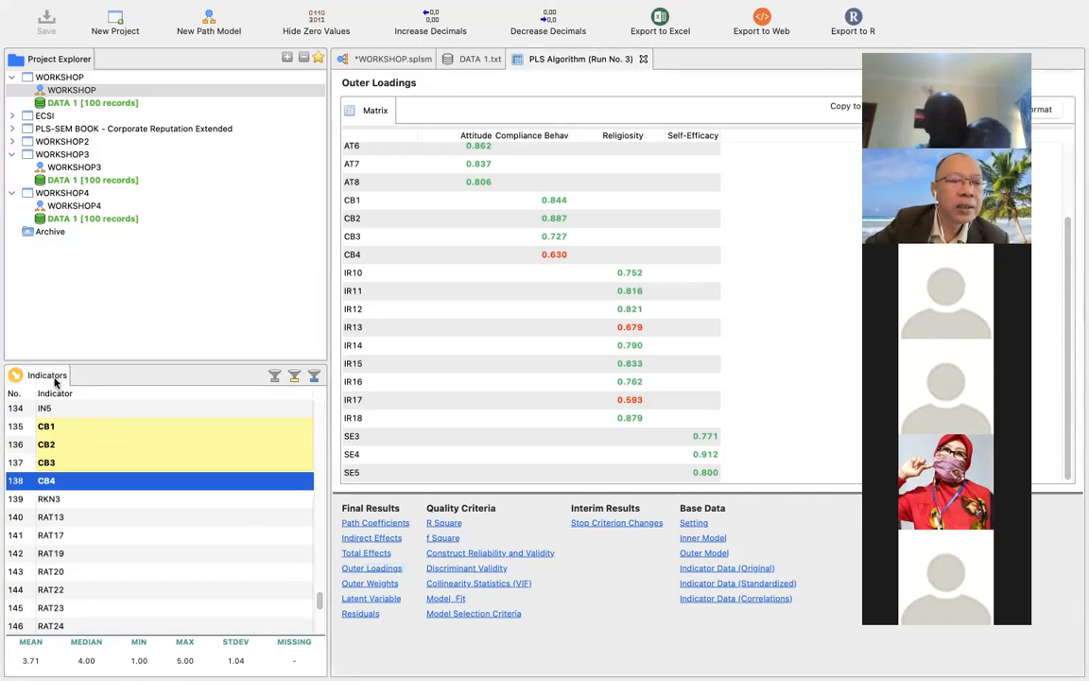
{"action": "mouse_move", "coordinate": [318, 598]}
{"action": "left_mouse_down"}
{"action": "mouse_move", "coordinate": [319, 571]}
{"action": "mouse_move", "coordinate": [318, 605]}
{"action": "left_mouse_up"}
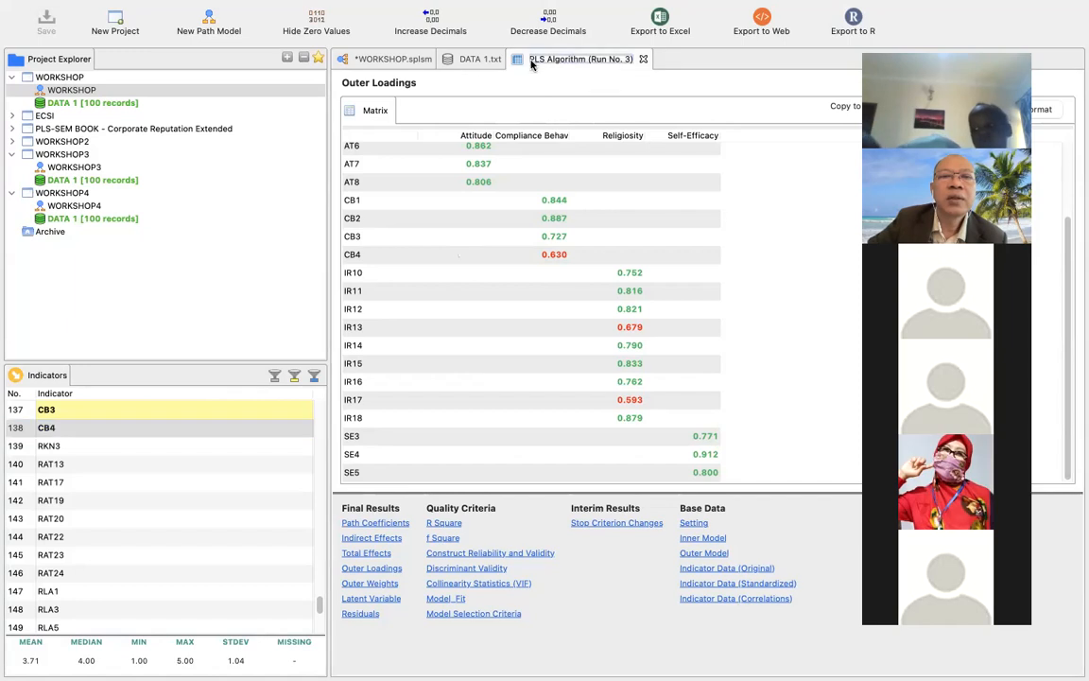
{"action": "left_click", "coordinate": [383, 59]}
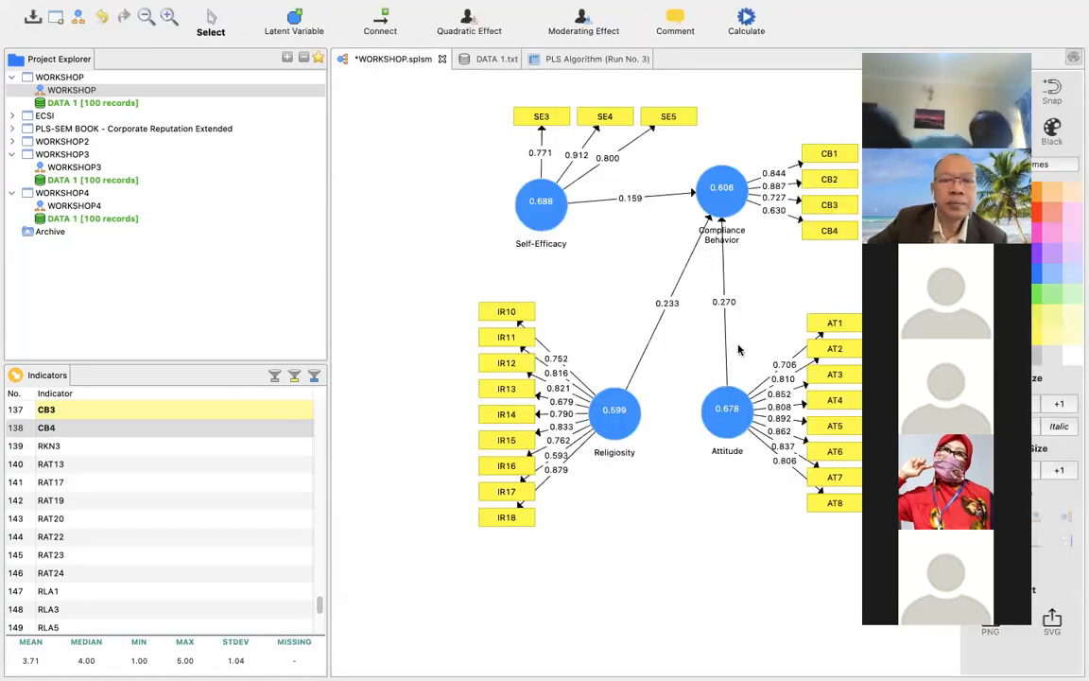
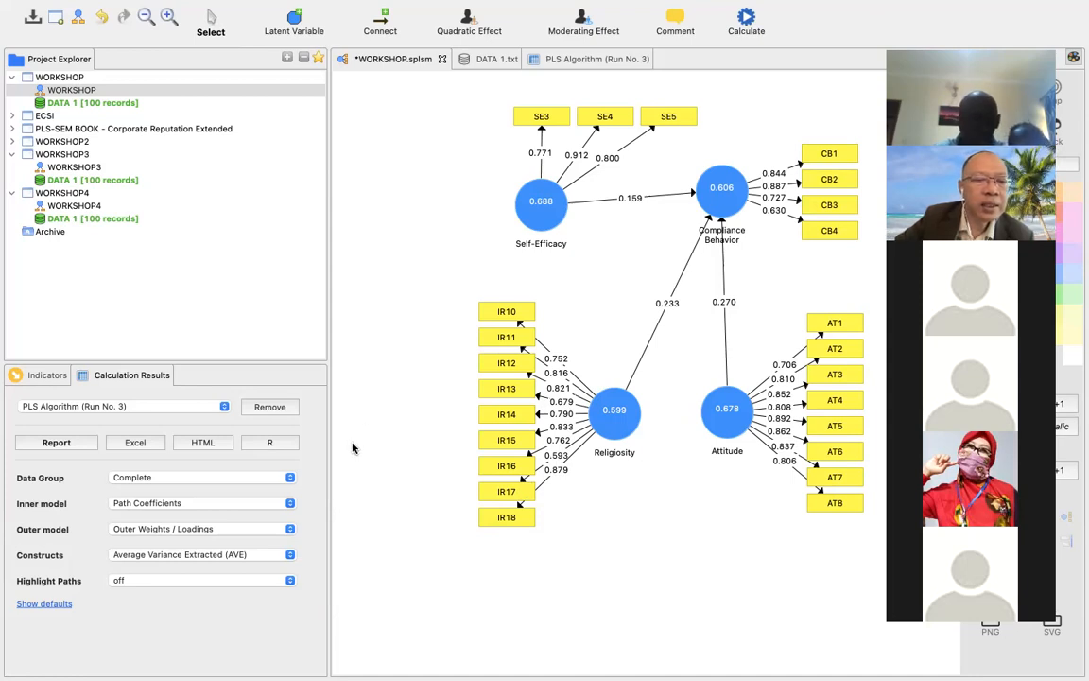
Try highlighting the model's paths using relative values, and turn path highlighting off again.
{"action": "left_click", "coordinate": [278, 557]}
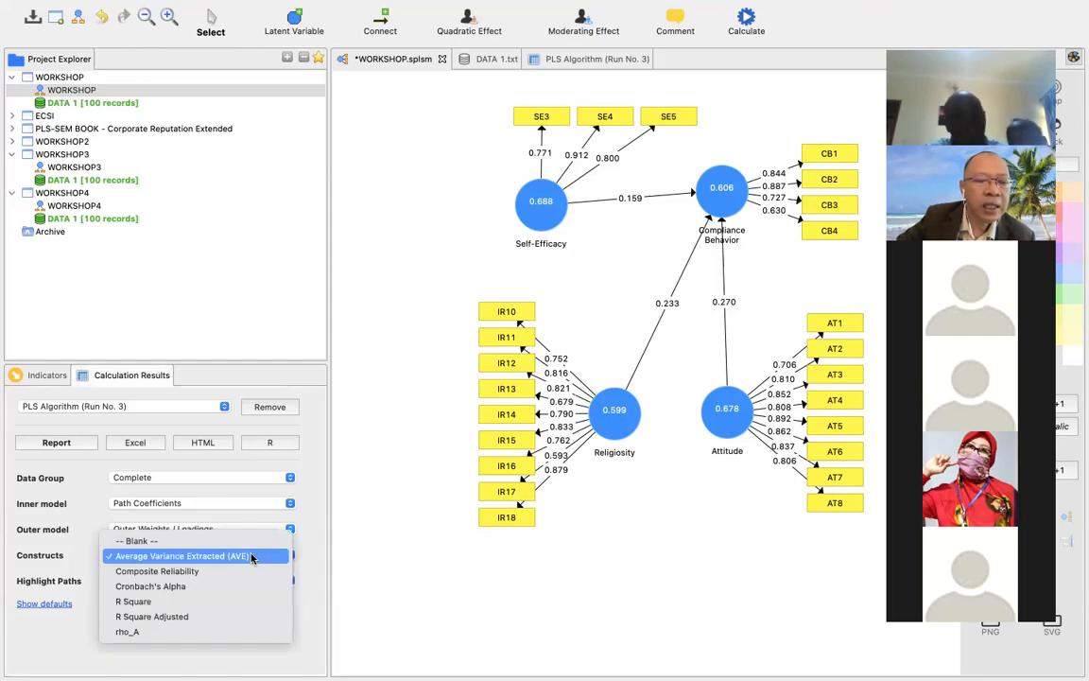
{"action": "left_click", "coordinate": [251, 557]}
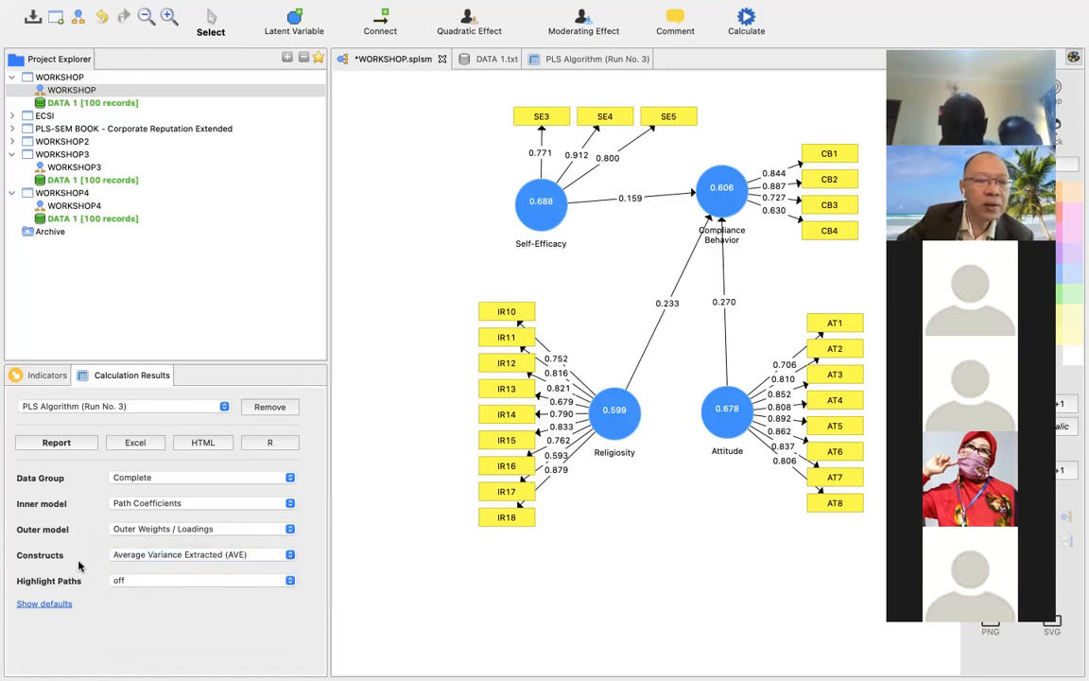
{"action": "left_click", "coordinate": [290, 581]}
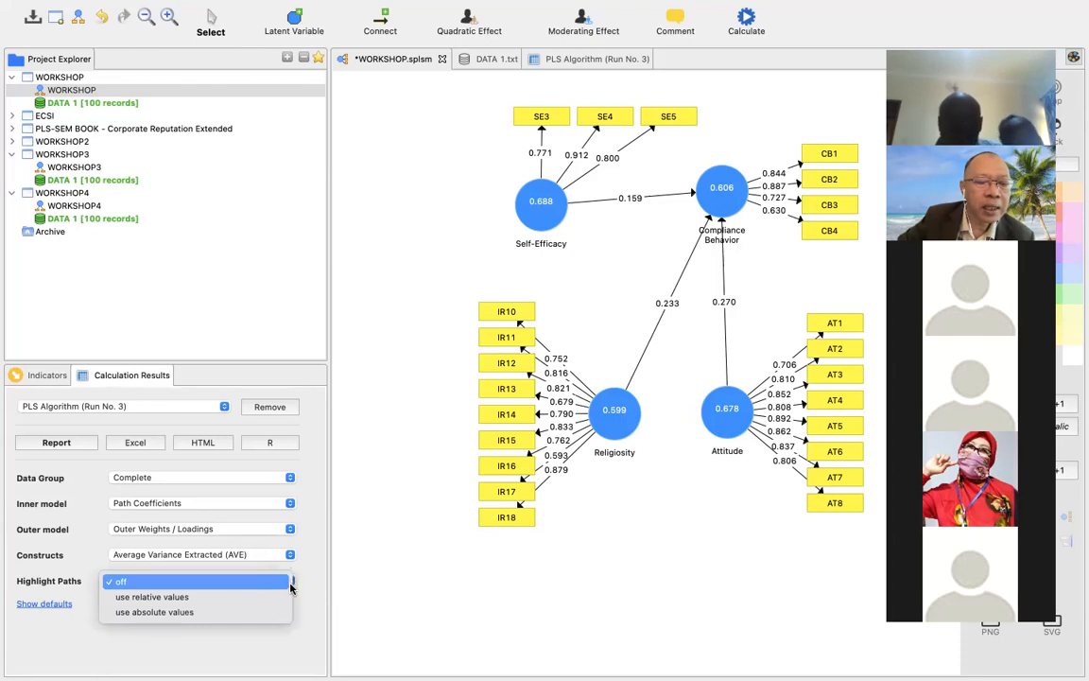
{"action": "left_click", "coordinate": [268, 596]}
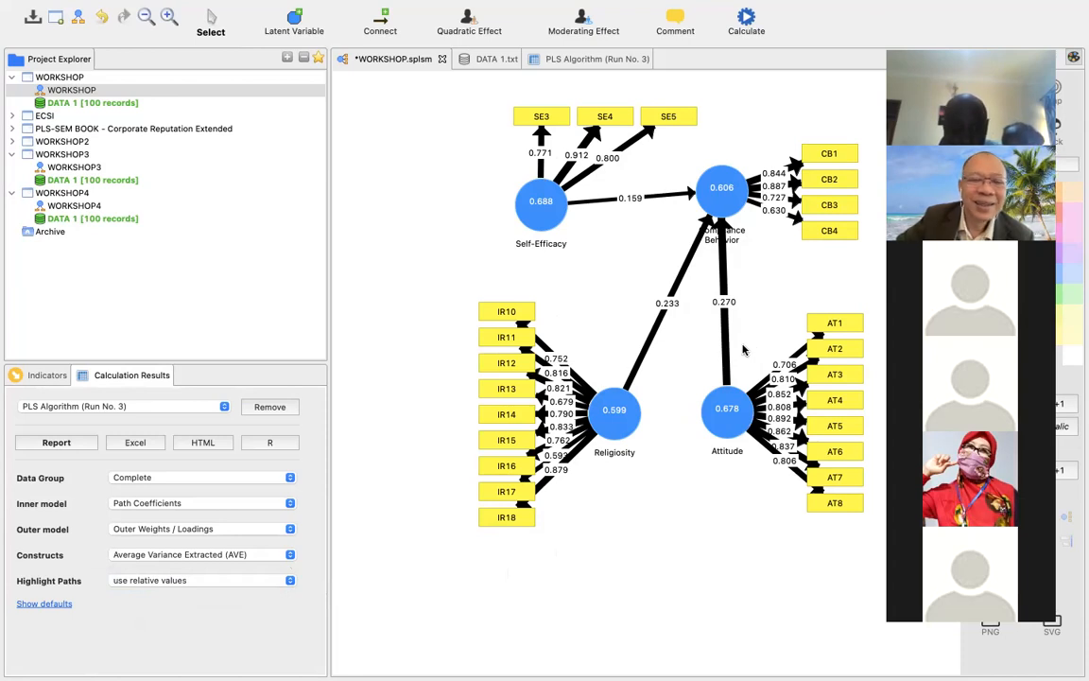
{"action": "left_click", "coordinate": [247, 587]}
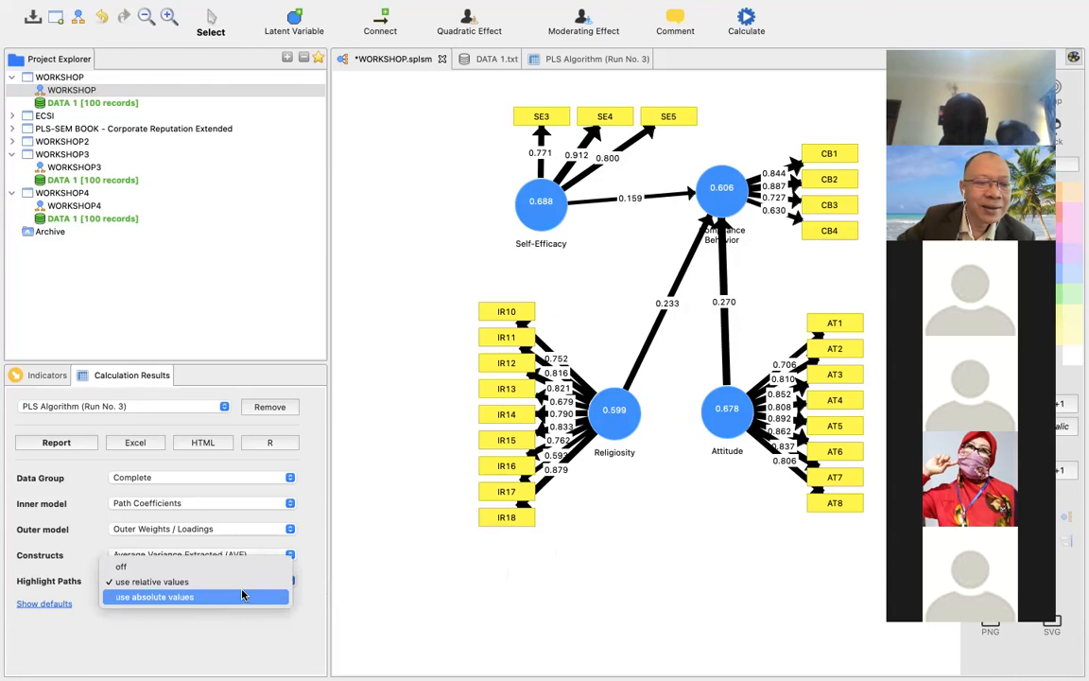
{"action": "left_click", "coordinate": [242, 567]}
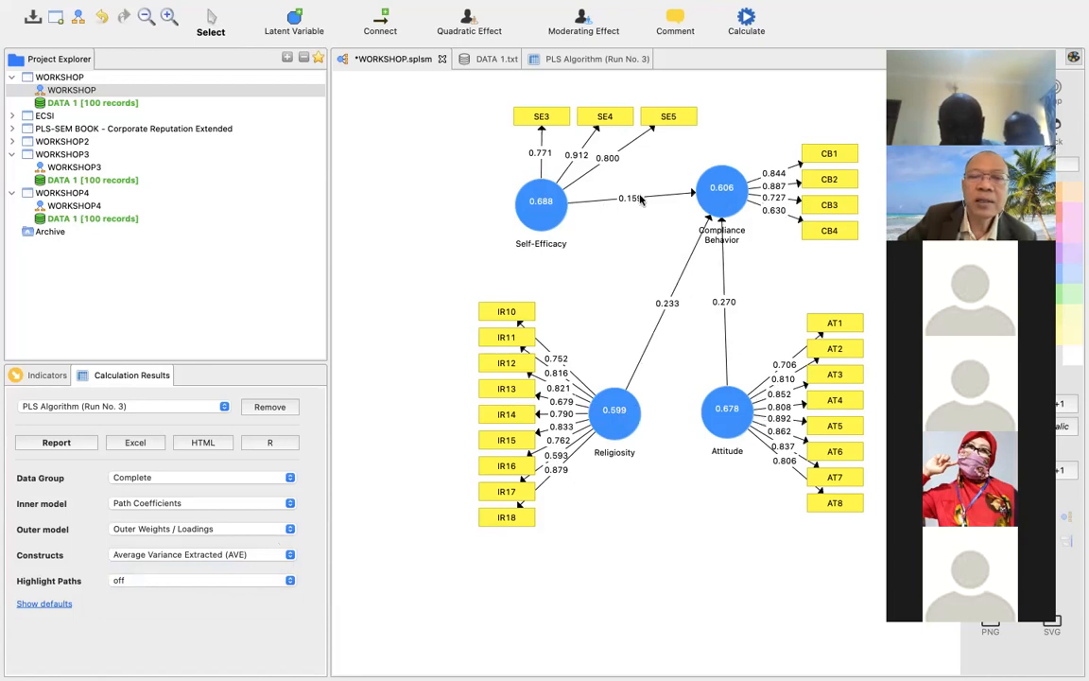
Display Composite Reliability instead of Average Variance Extracted on the constructs in the path model.
{"action": "left_click", "coordinate": [257, 559]}
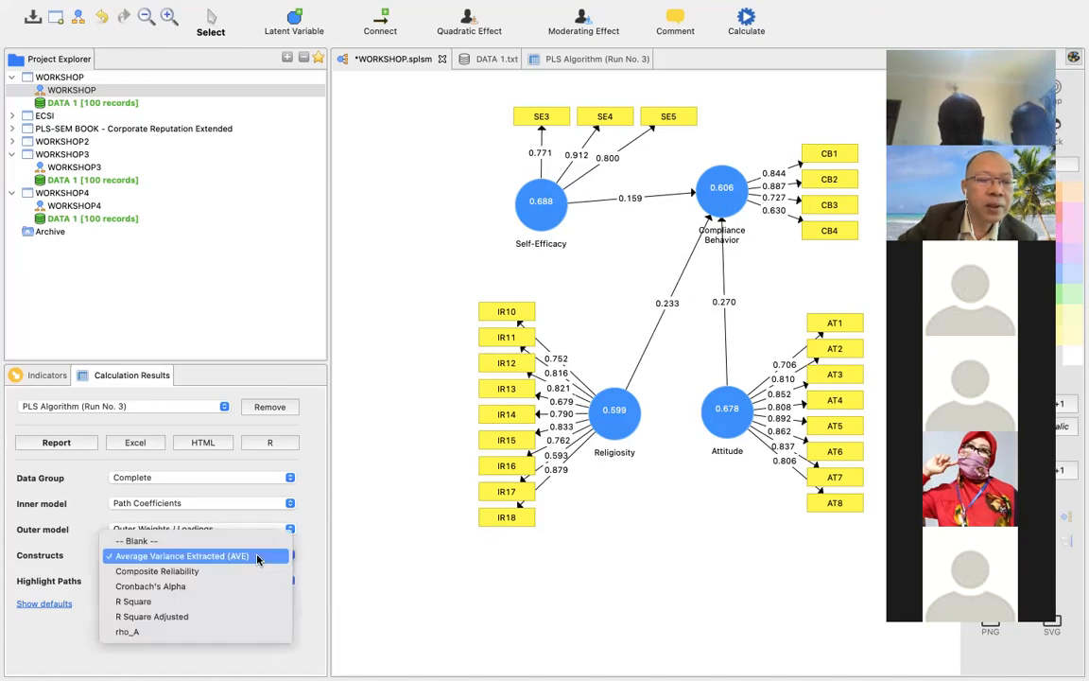
{"action": "left_click", "coordinate": [251, 570]}
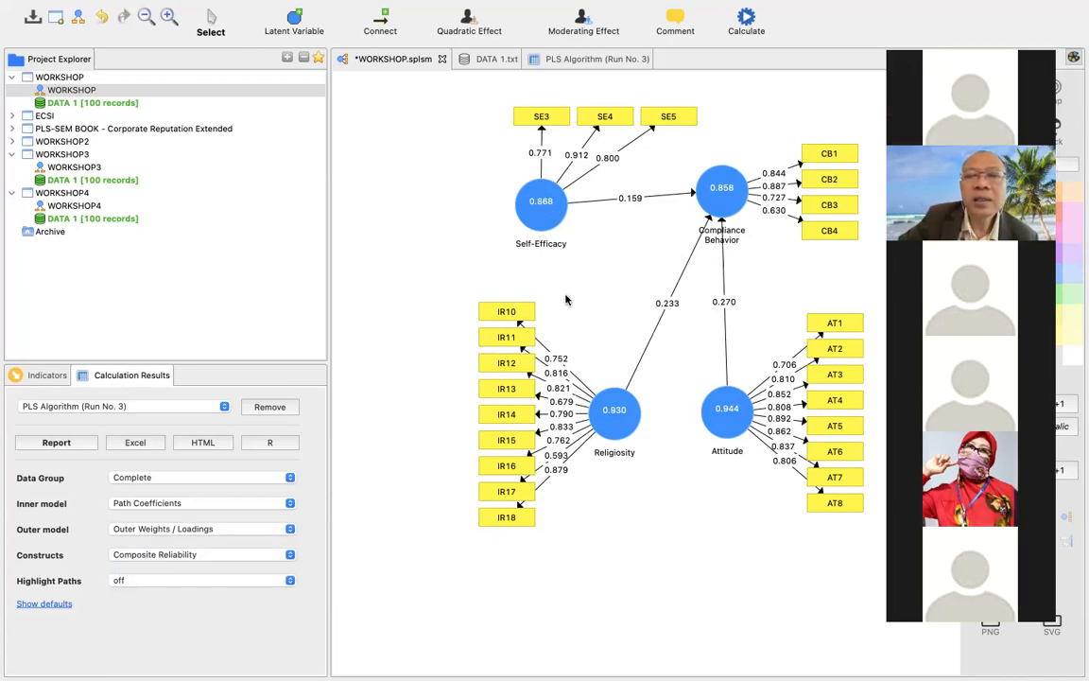
{"action": "mouse_move", "coordinate": [735, 206]}
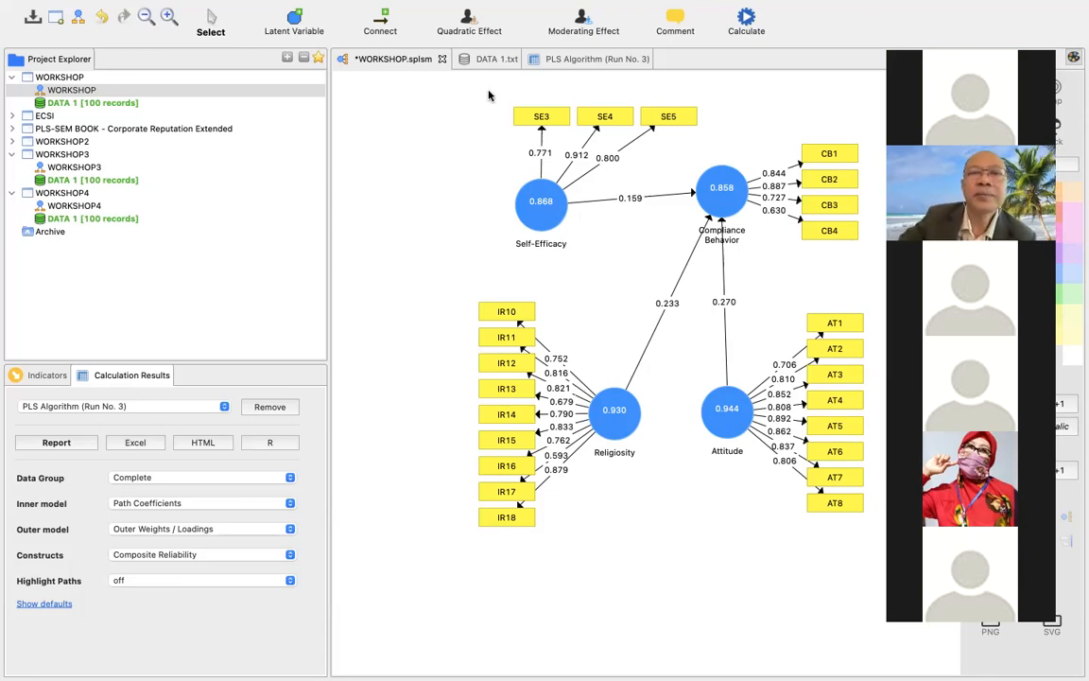
Return to the PLS Algorithm (Run No. 3) report and show its Construct Reliability and Validity results.
{"action": "left_click", "coordinate": [485, 60]}
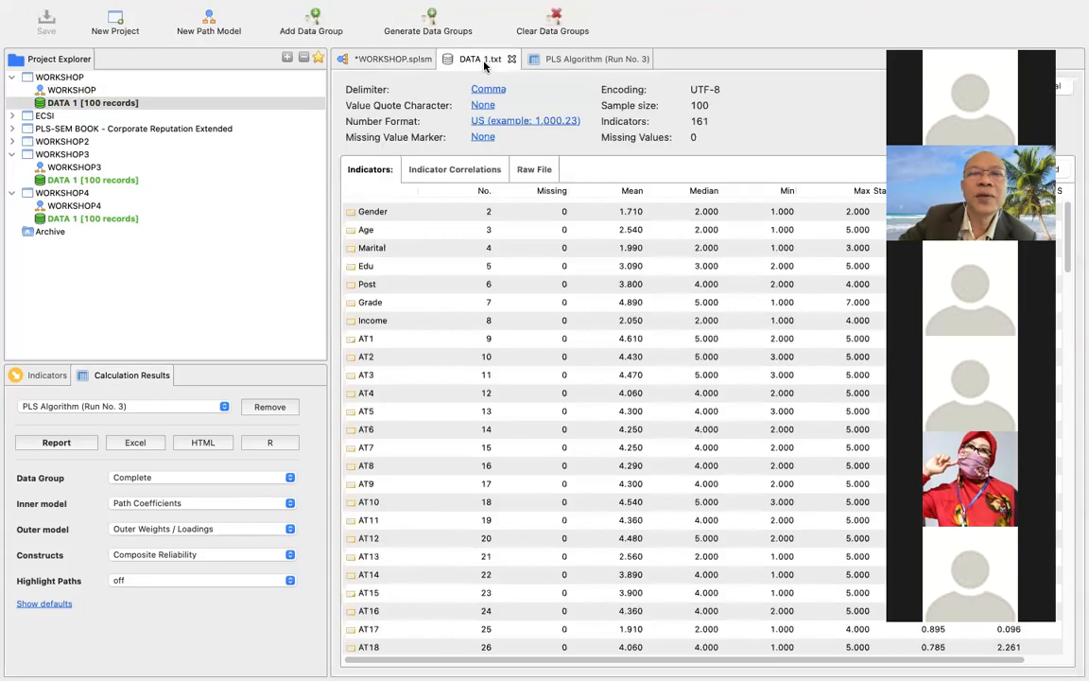
{"action": "left_click", "coordinate": [559, 61]}
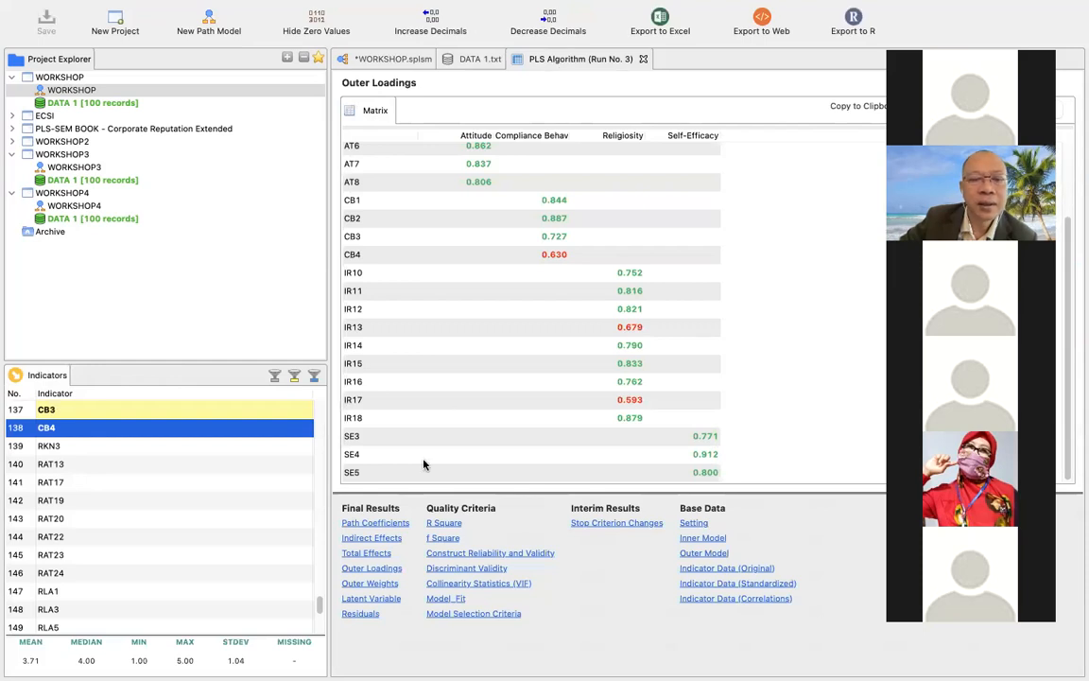
{"action": "left_click", "coordinate": [435, 557]}
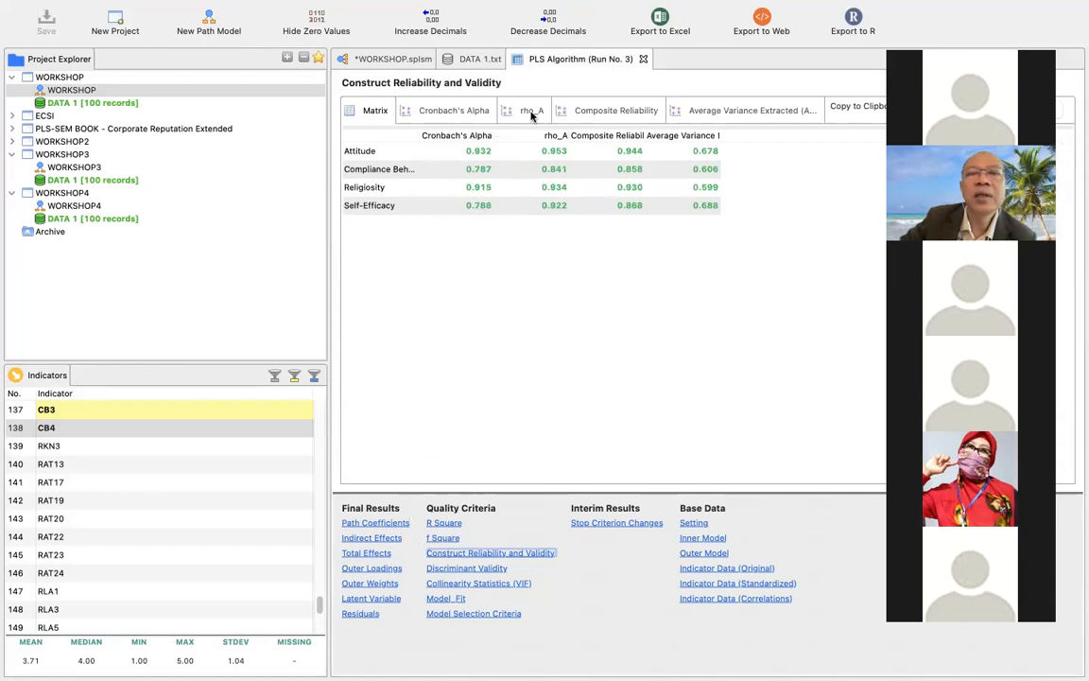
Examine the Composite Reliability, Average Variance Extracted, rho_A and Cronbach's Alpha charts for all four constructs.
{"action": "left_click", "coordinate": [605, 111]}
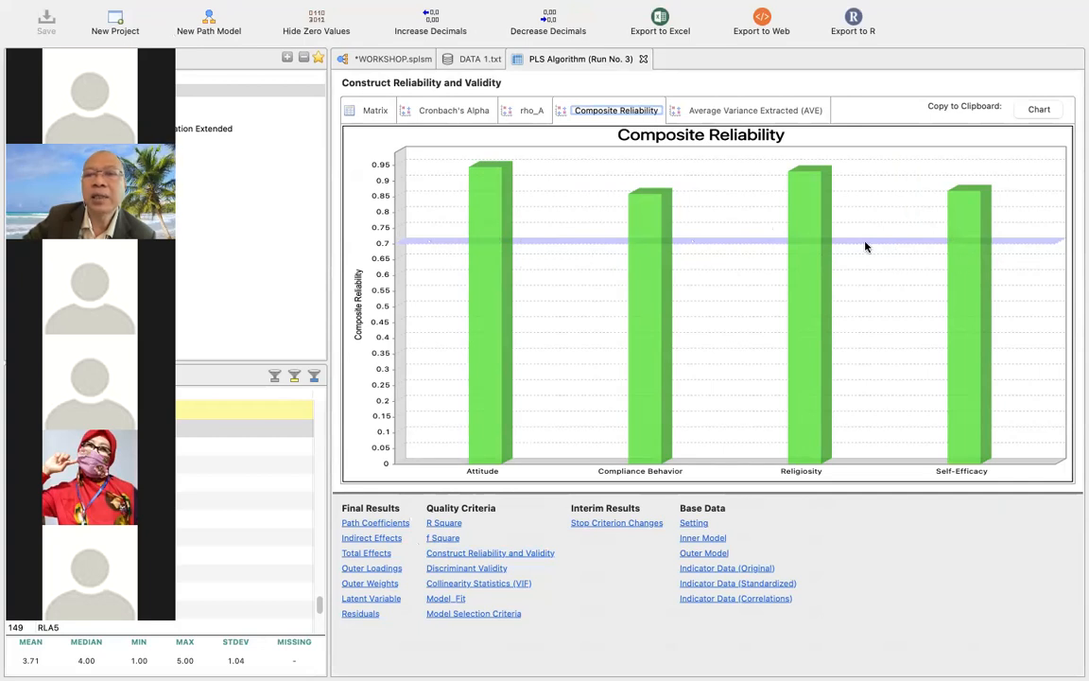
{"action": "left_click", "coordinate": [755, 112]}
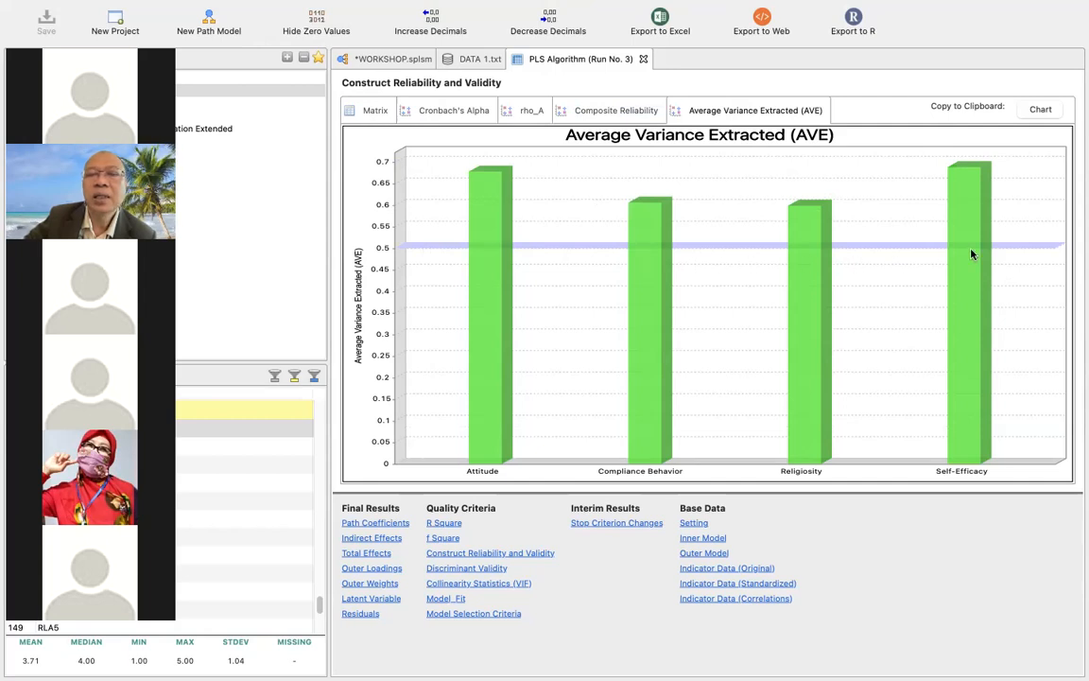
{"action": "mouse_move", "coordinate": [971, 253]}
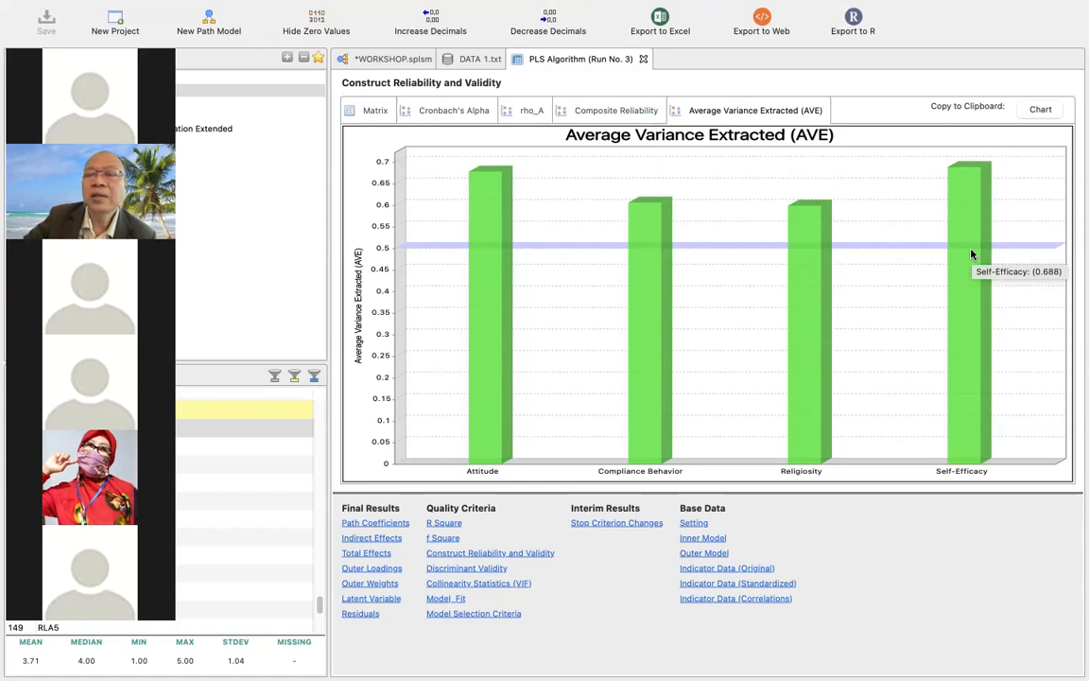
{"action": "left_click", "coordinate": [599, 108]}
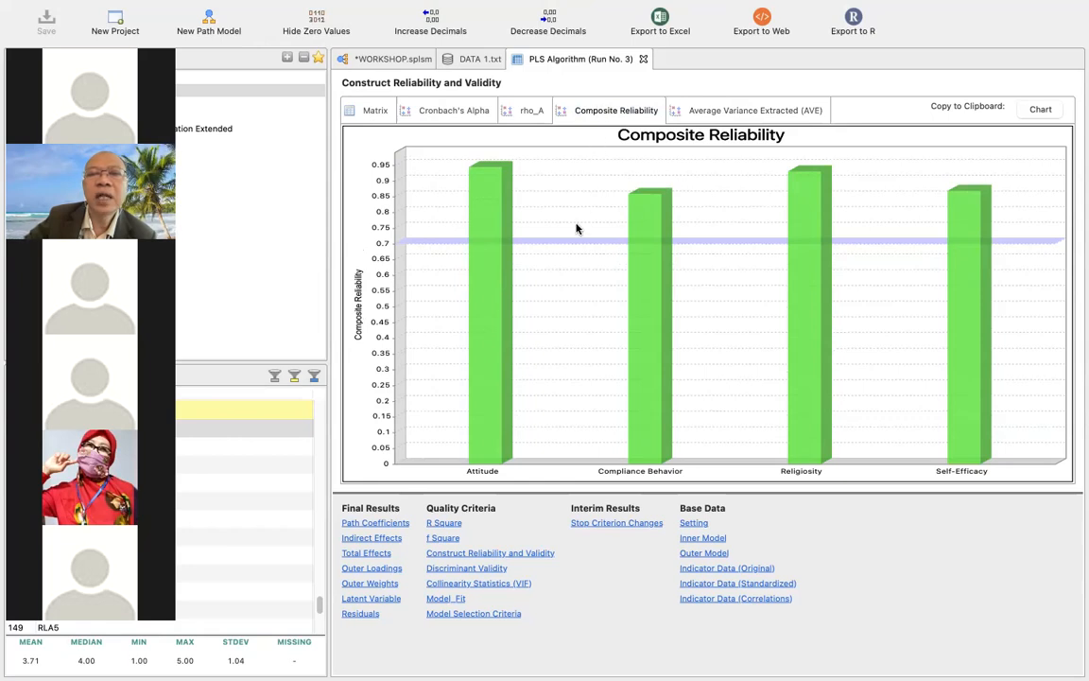
{"action": "left_click", "coordinate": [528, 112]}
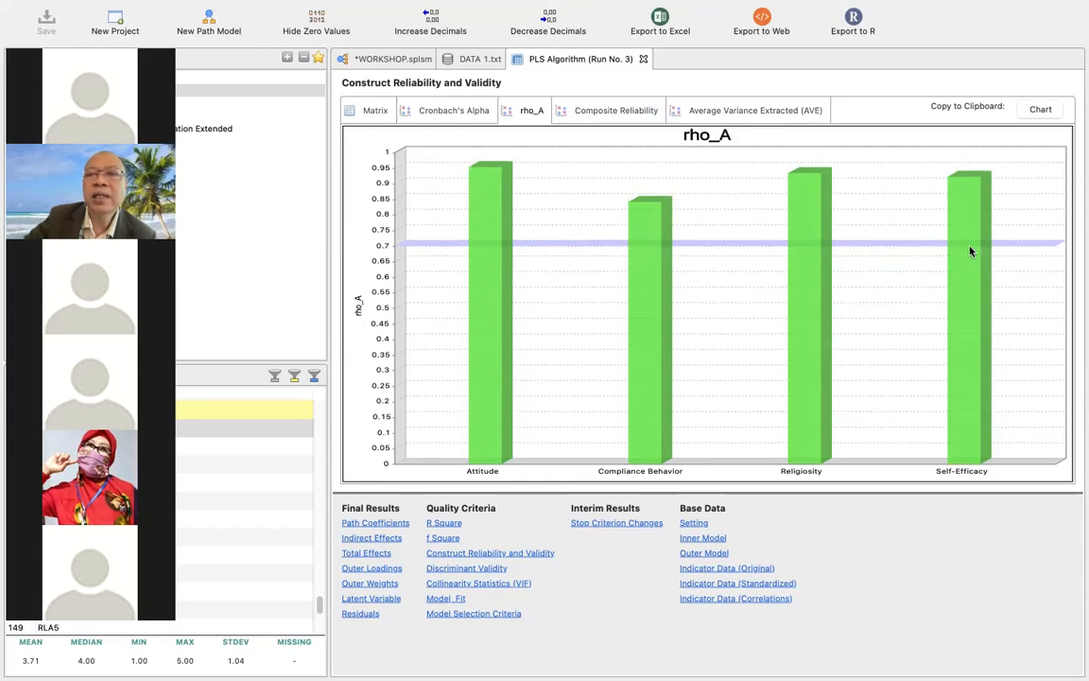
{"action": "left_click", "coordinate": [452, 115]}
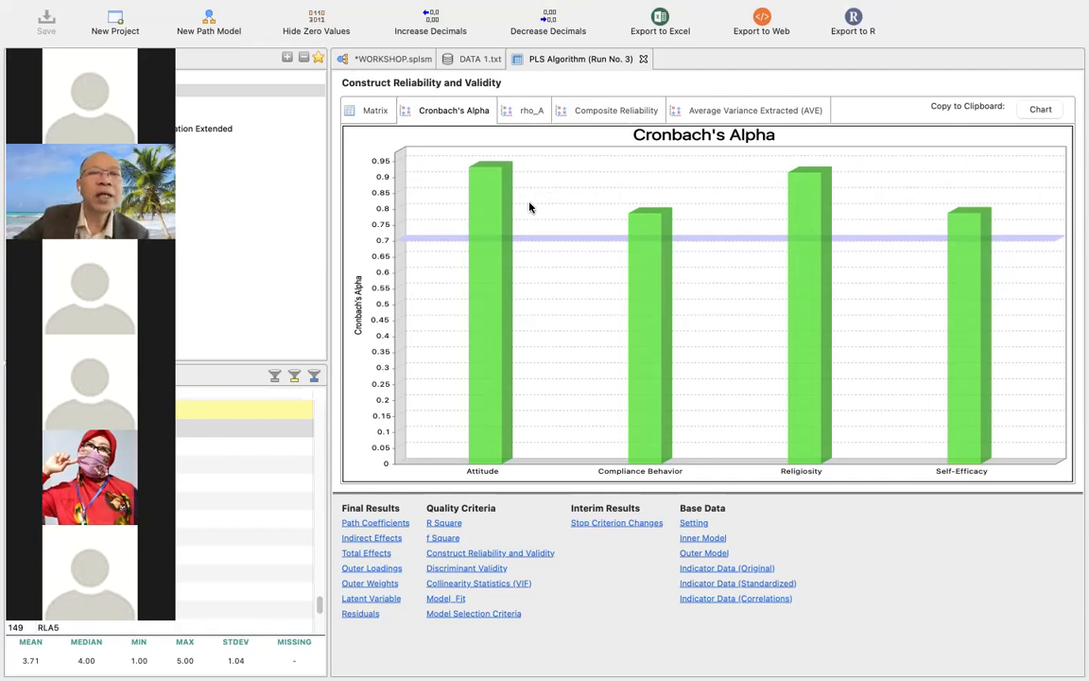
Export the complete PLS report to Excel as WORKSHOP.xlsx in the PLS WORKSHOP folder, replacing the existing file.
{"action": "left_click", "coordinate": [313, 141]}
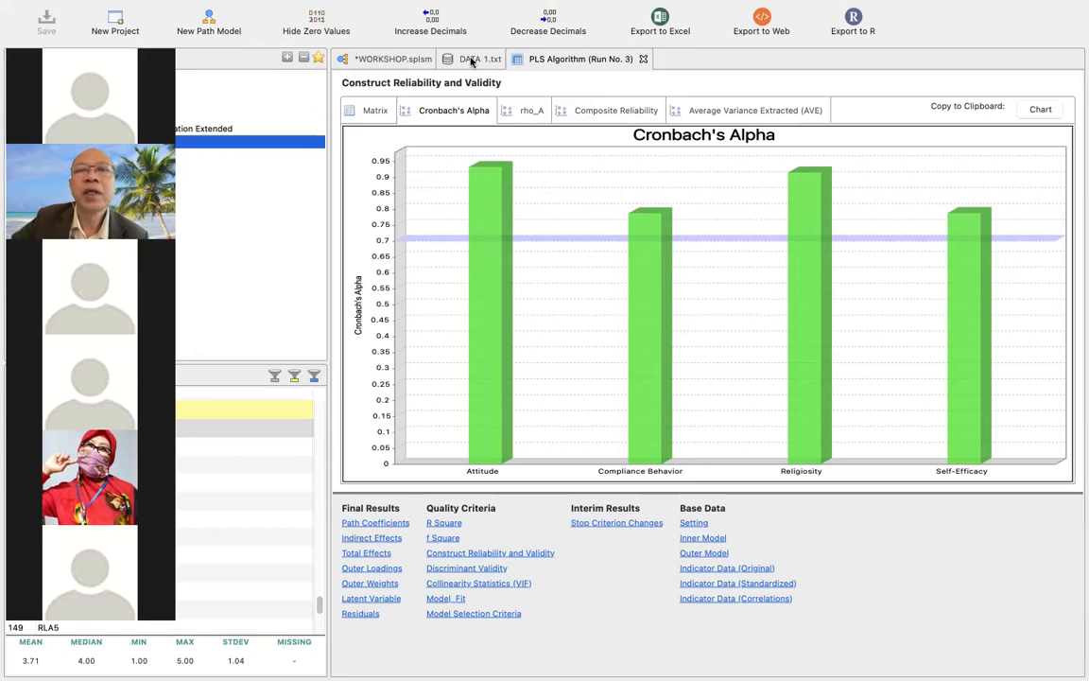
{"action": "left_click", "coordinate": [661, 19]}
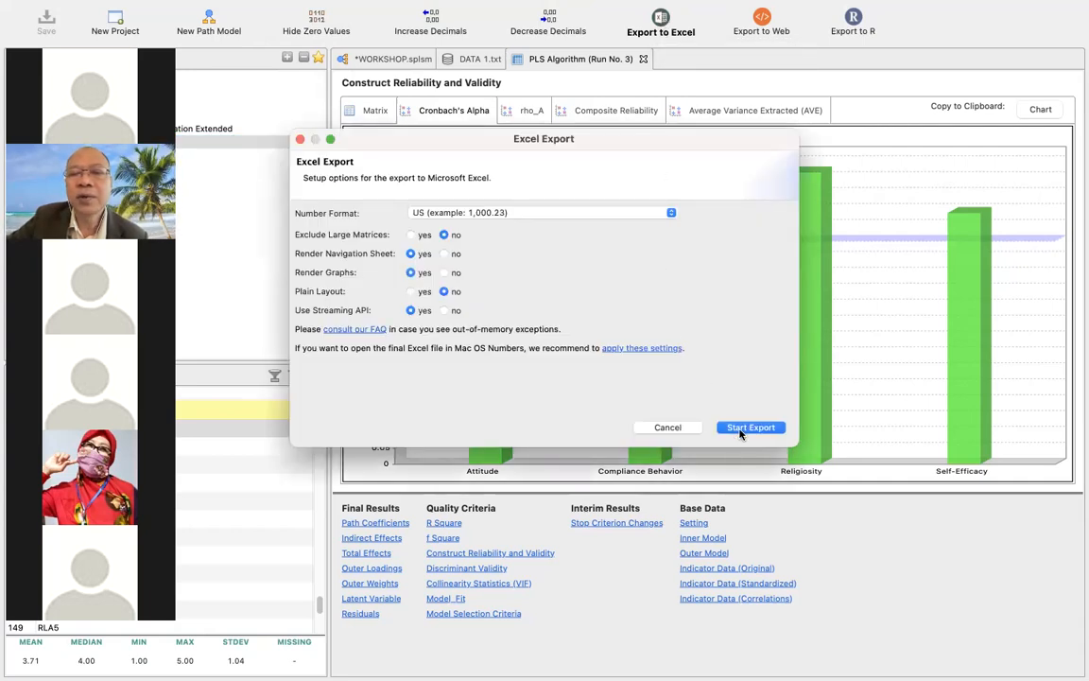
{"action": "left_click", "coordinate": [736, 432]}
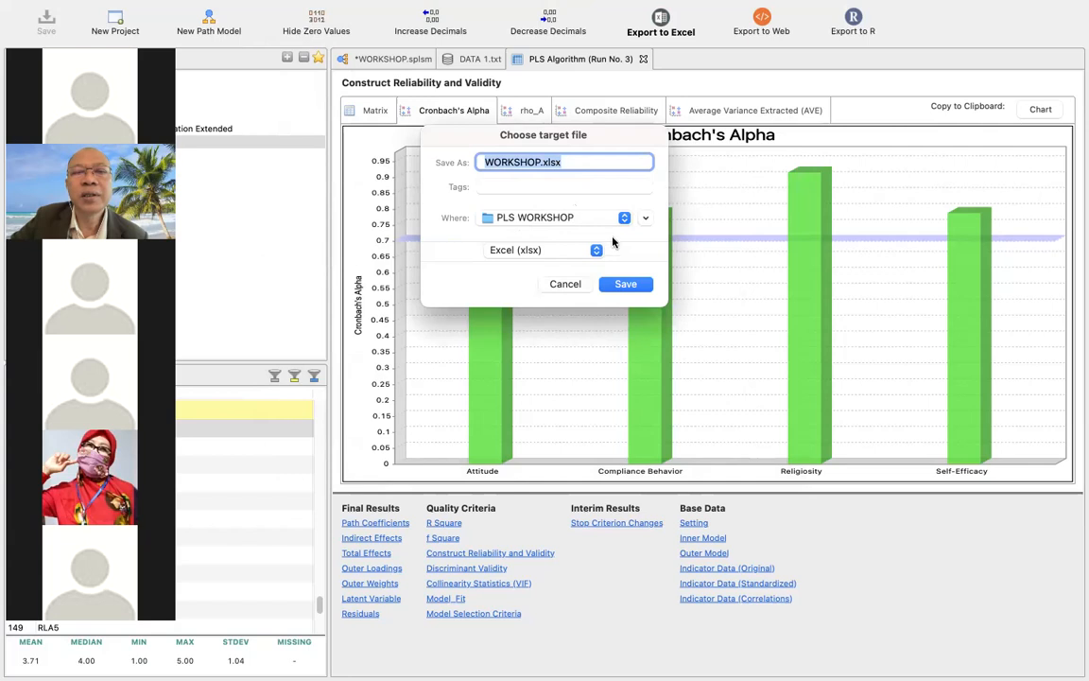
{"action": "left_click", "coordinate": [626, 284]}
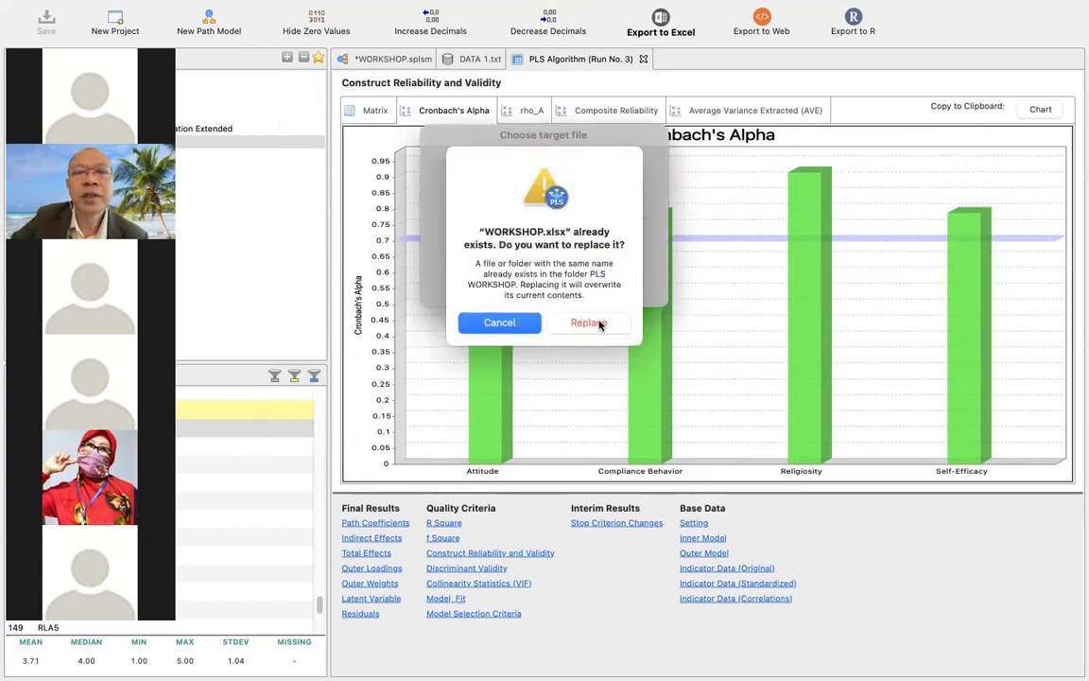
{"action": "left_click", "coordinate": [588, 322]}
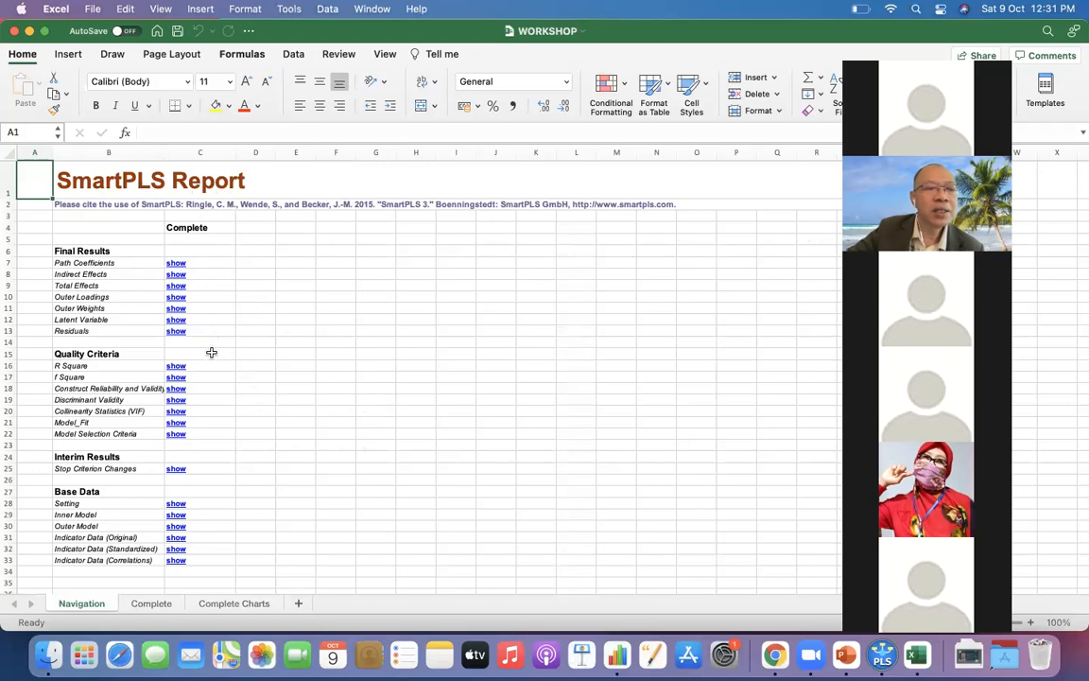
Find the Construct Reliability and Validity table in the exported Excel report.
{"action": "left_click", "coordinate": [176, 389]}
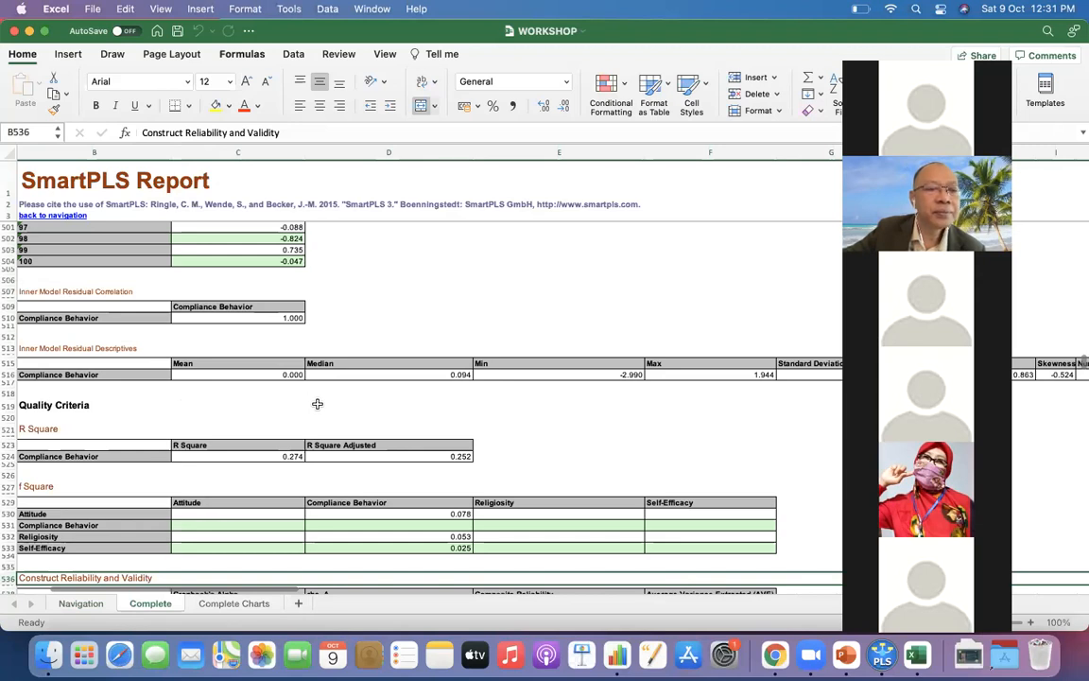
{"action": "scroll", "coordinate": [317, 404], "scroll_direction": "down", "scroll_amount": 2}
{"action": "scroll", "coordinate": [318, 404], "scroll_direction": "down", "scroll_amount": 4}
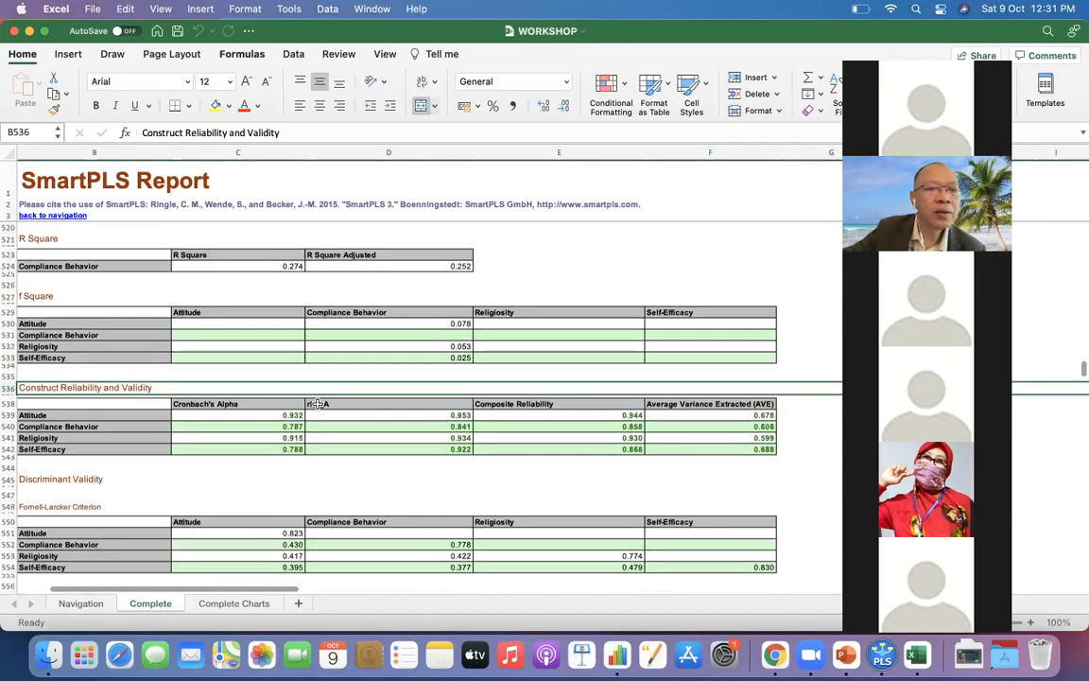
{"action": "scroll", "coordinate": [318, 403], "scroll_direction": "down", "scroll_amount": 1}
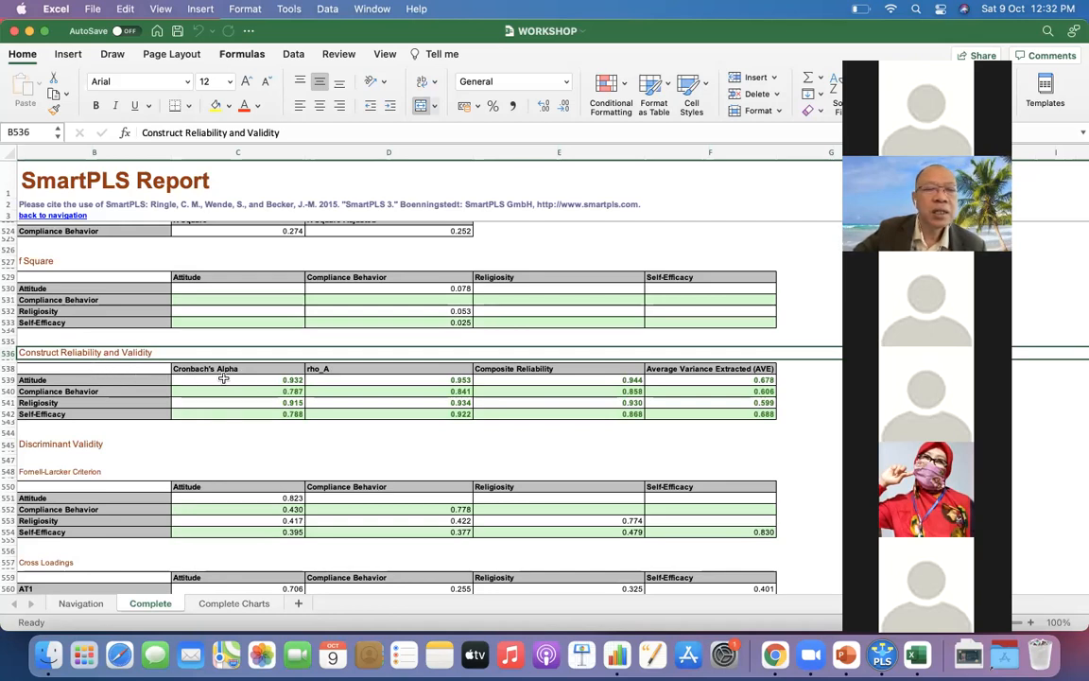
Copy the Construct Reliability and Validity table in B538:F542, and leave the copy selection without pasting.
{"action": "left_click_drag", "start_coordinate": [132, 371], "coordinate": [673, 414]}
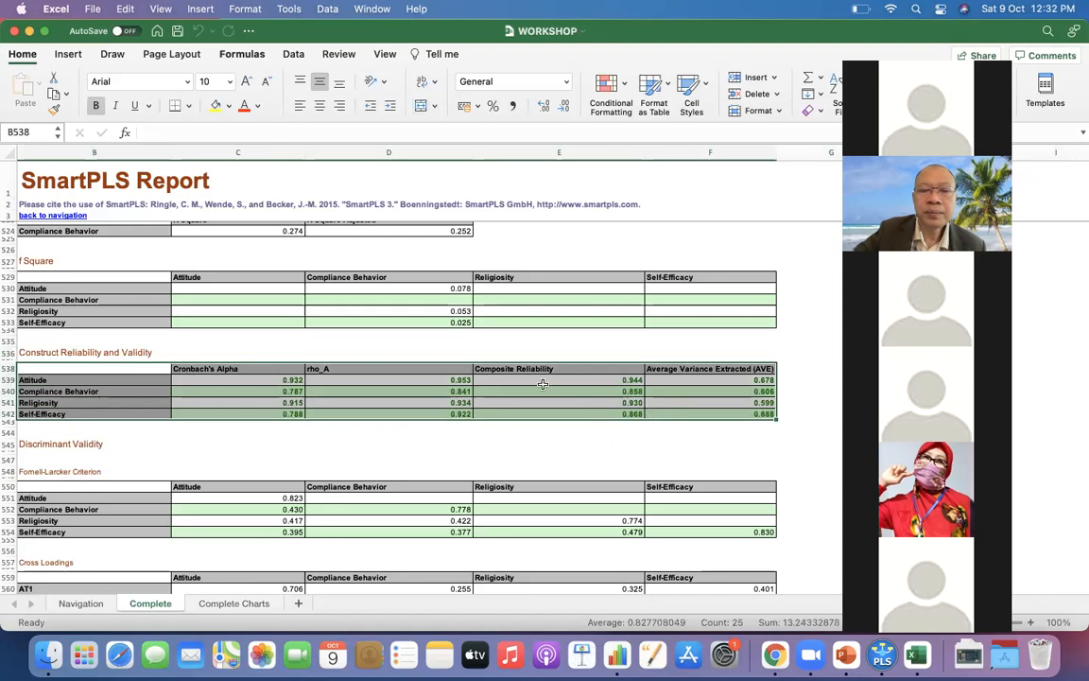
{"action": "right_click", "coordinate": [536, 382]}
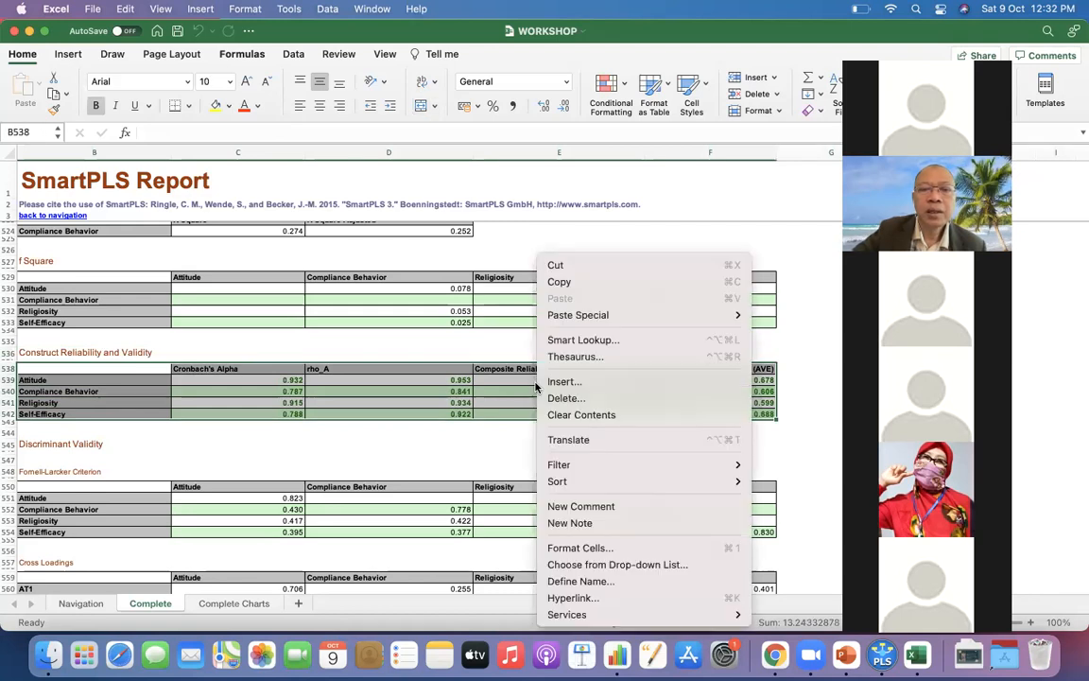
{"action": "left_click", "coordinate": [567, 291]}
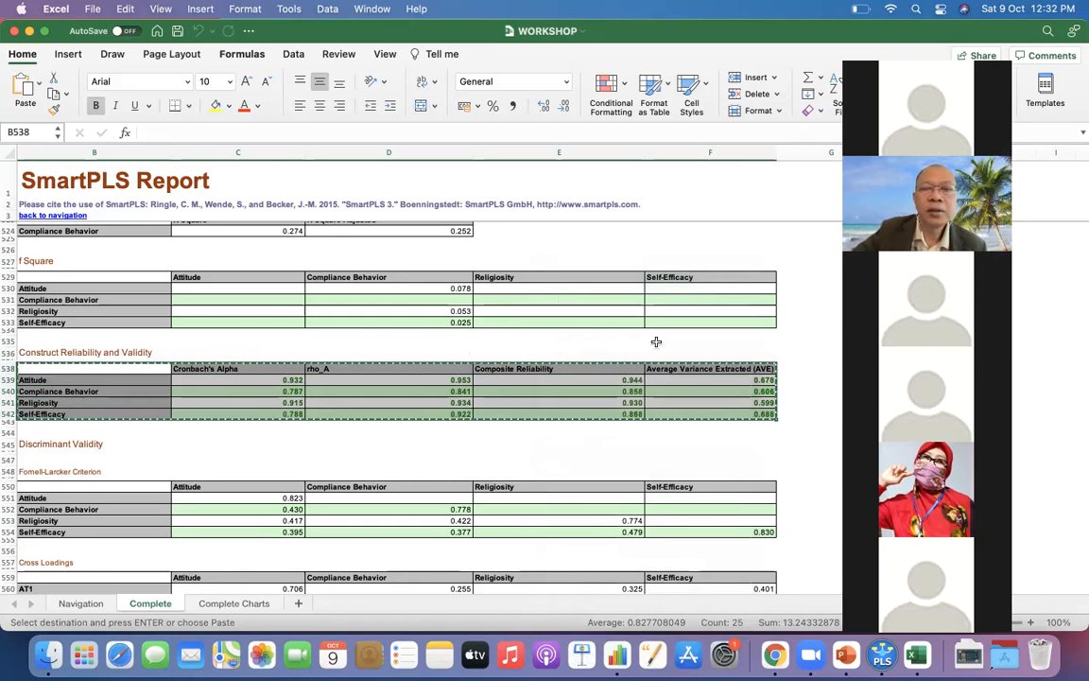
{"action": "left_click", "coordinate": [688, 323]}
{"action": "double_click", "coordinate": [772, 342]}
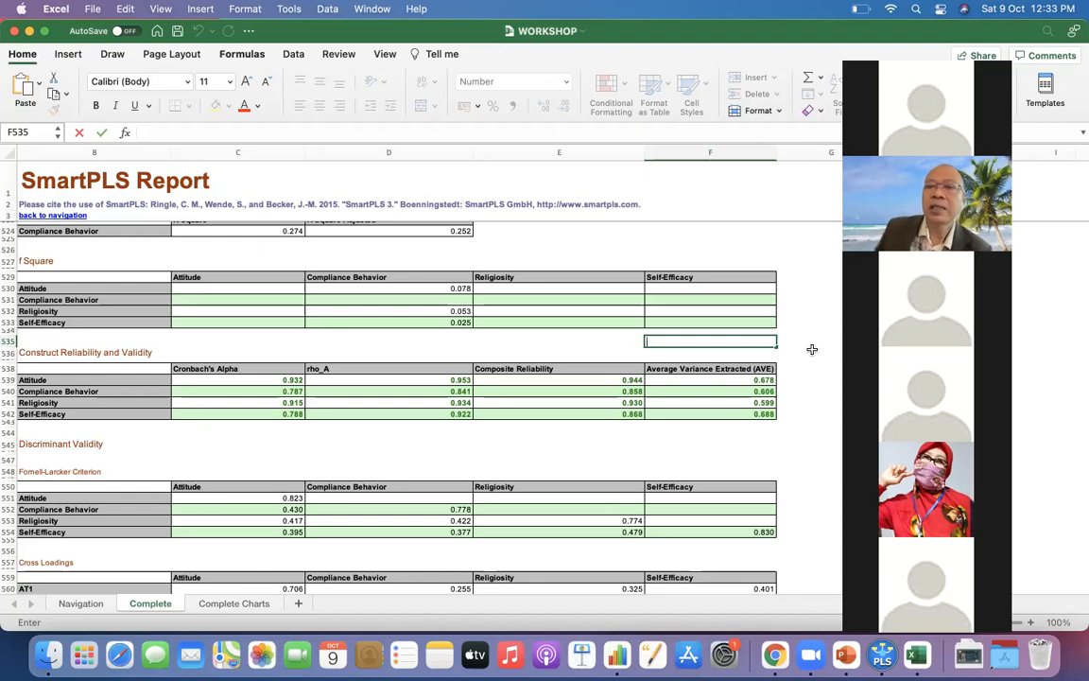
{"action": "left_click", "coordinate": [759, 325]}
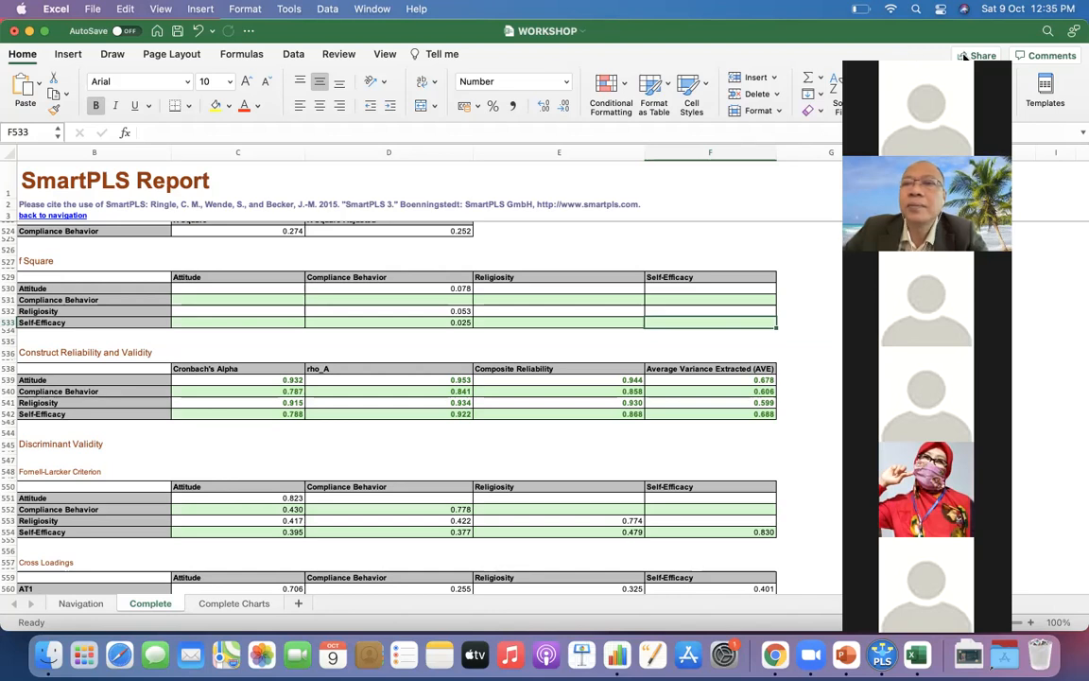
{"action": "left_click_drag", "start_coordinate": [965, 57], "coordinate": [796, 91]}
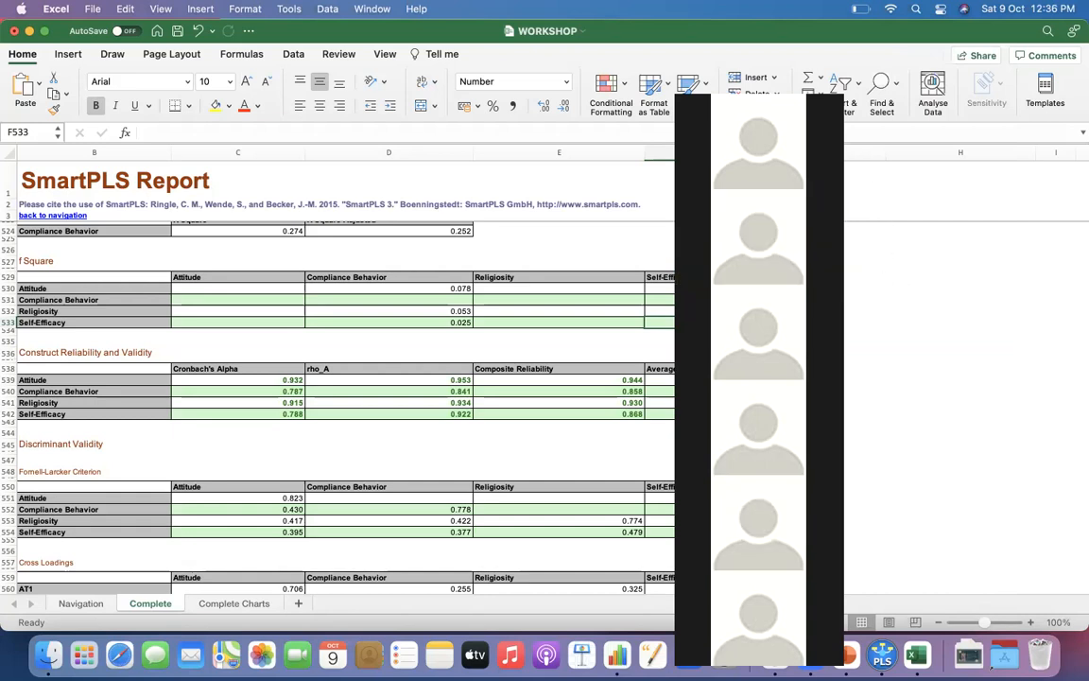
{"action": "left_click", "coordinate": [735, 86]}
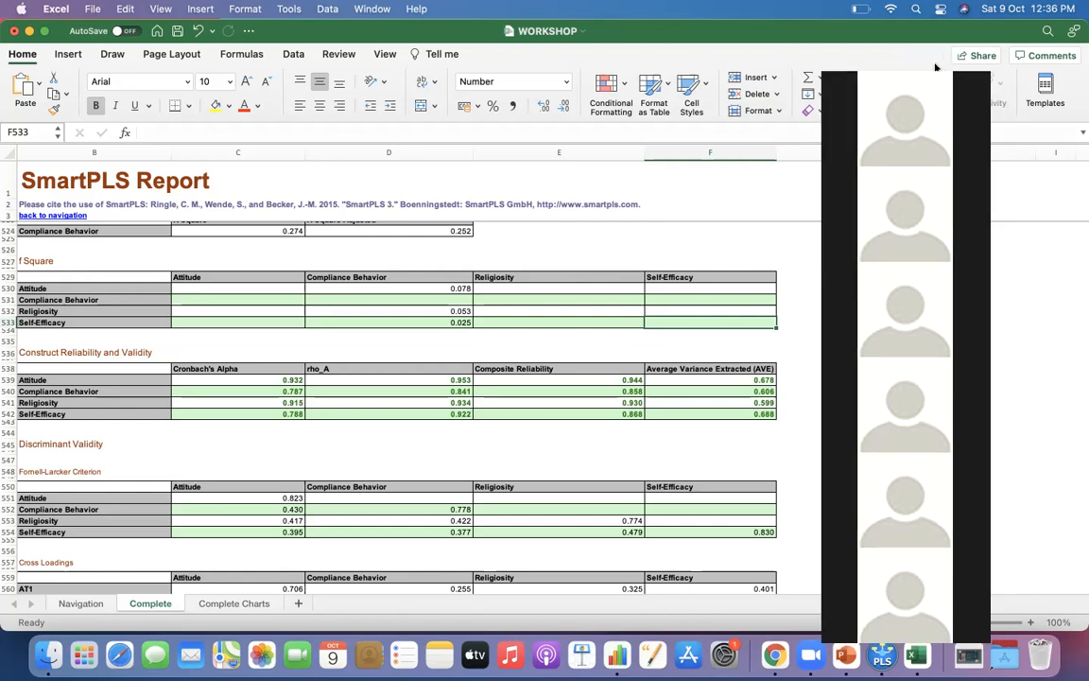
{"action": "left_click_drag", "start_coordinate": [936, 66], "coordinate": [937, 49]}
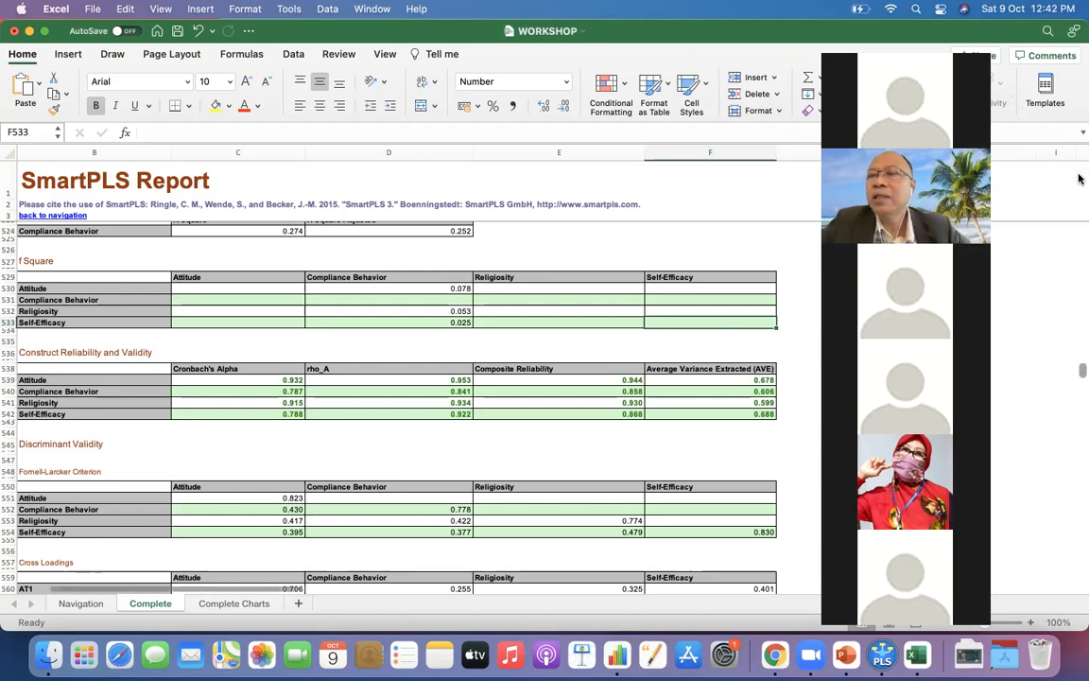
Return to the Final Results section with the Path Coefficients table at the start of the Complete sheet.
{"action": "scroll", "coordinate": [1078, 177], "scroll_direction": "up", "scroll_amount": 15}
{"action": "scroll", "coordinate": [1080, 331], "scroll_direction": "up", "scroll_amount": 5}
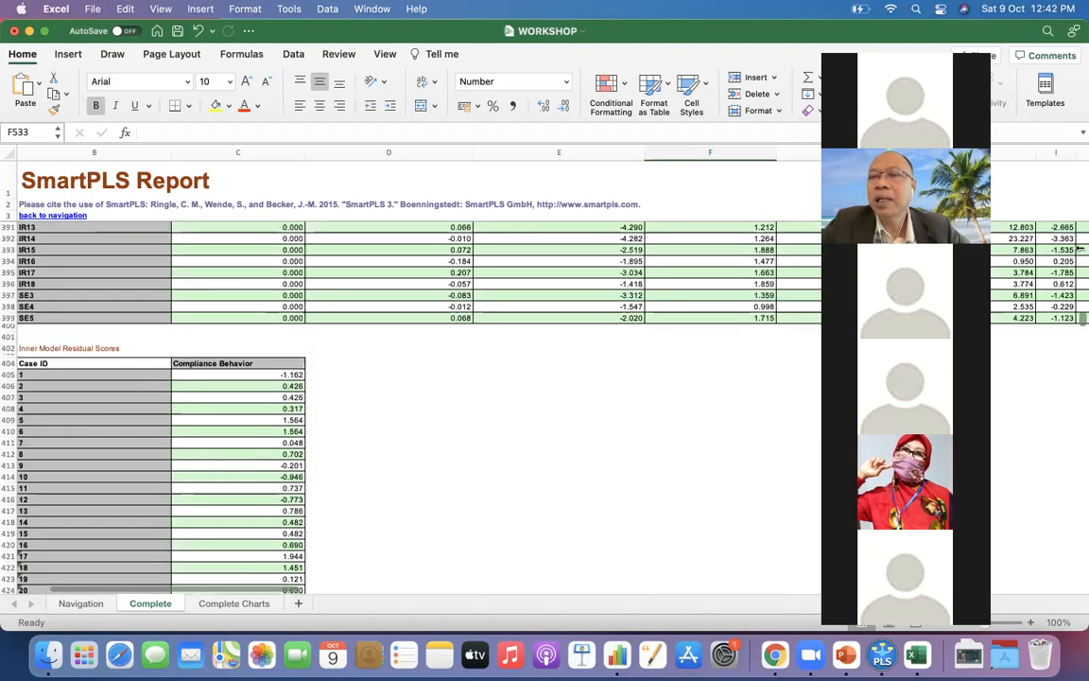
{"action": "left_click_drag", "start_coordinate": [1080, 323], "coordinate": [1080, 189]}
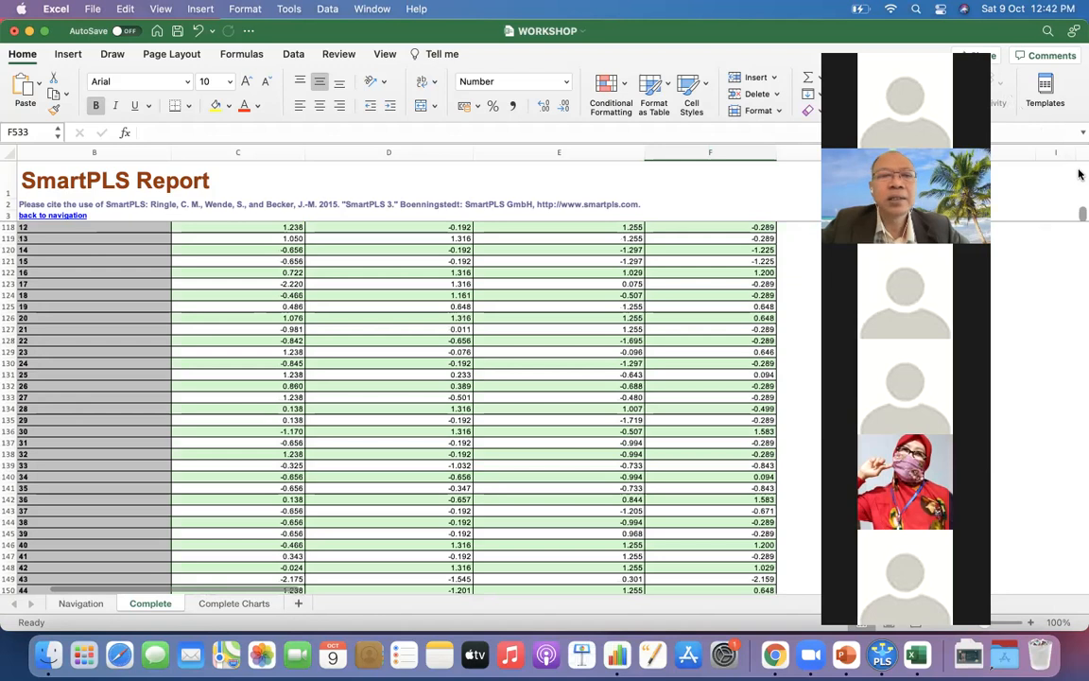
{"action": "left_click", "coordinate": [1080, 174]}
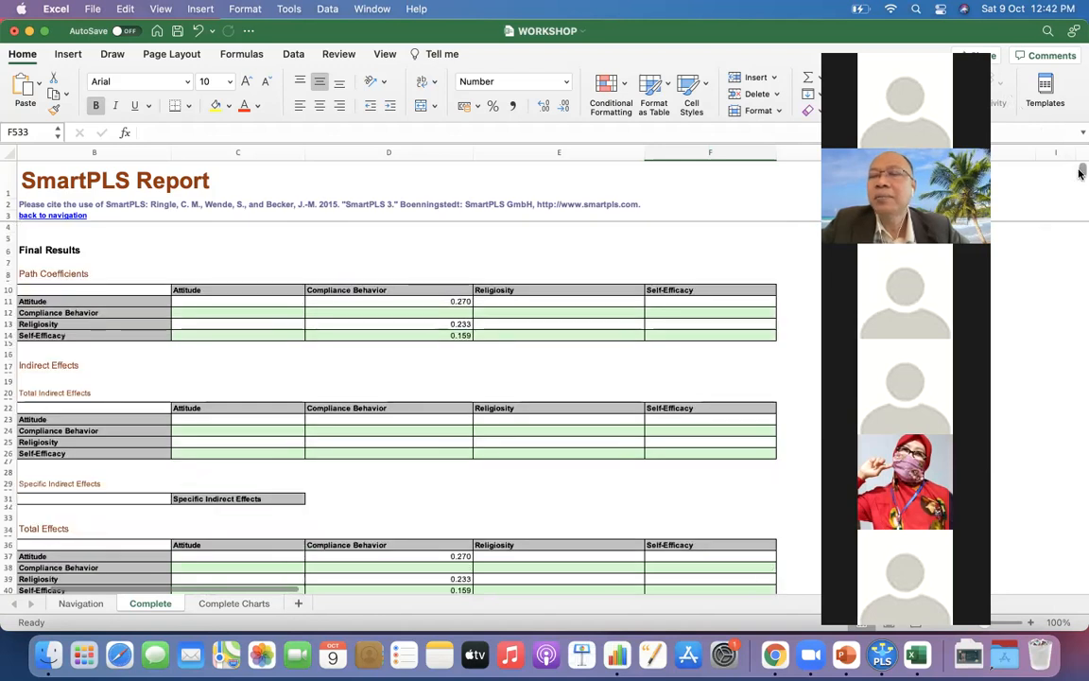
{"action": "left_click_drag", "start_coordinate": [1080, 169], "coordinate": [1080, 169]}
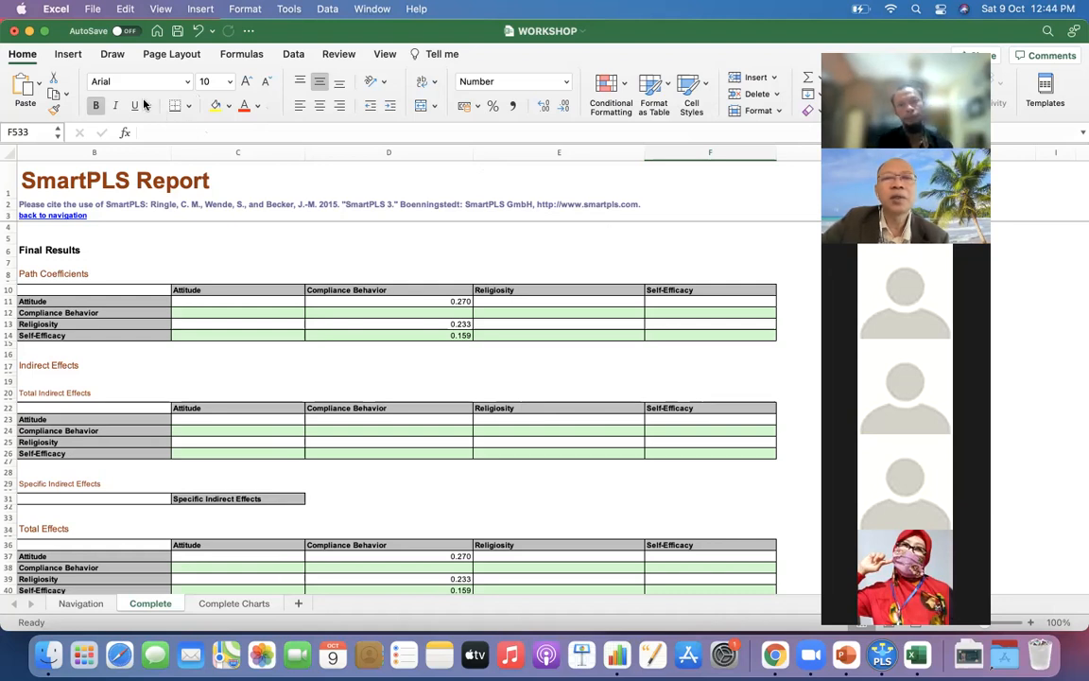
Close the WORKSHOP.xlsx workbook and save its changes.
{"action": "left_click", "coordinate": [15, 32]}
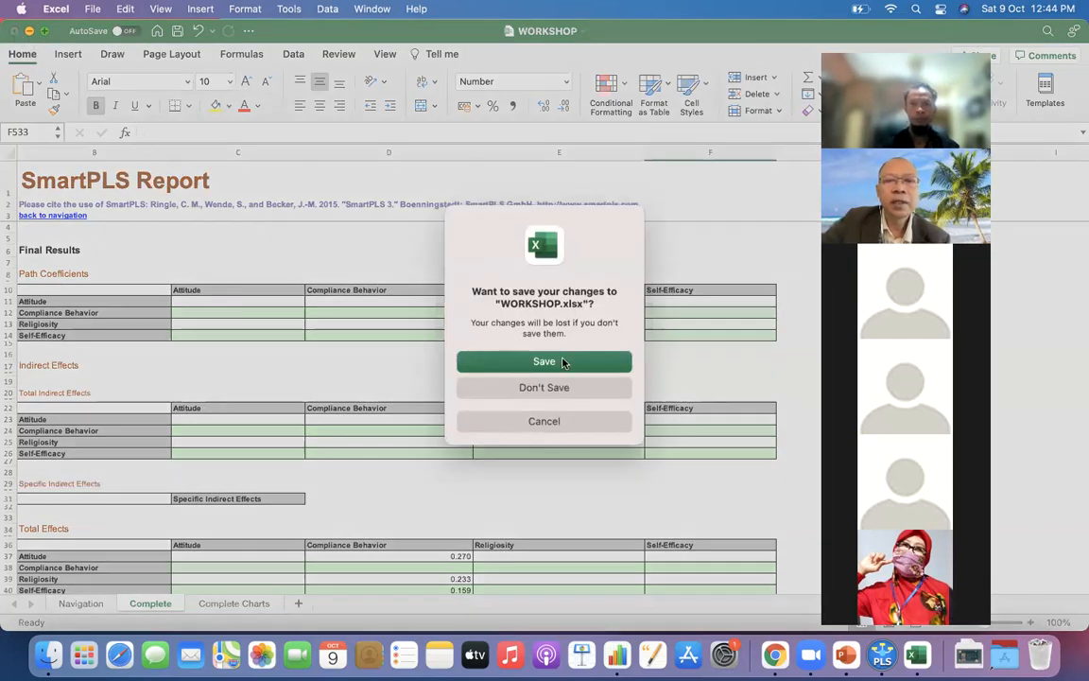
{"action": "left_click", "coordinate": [586, 354]}
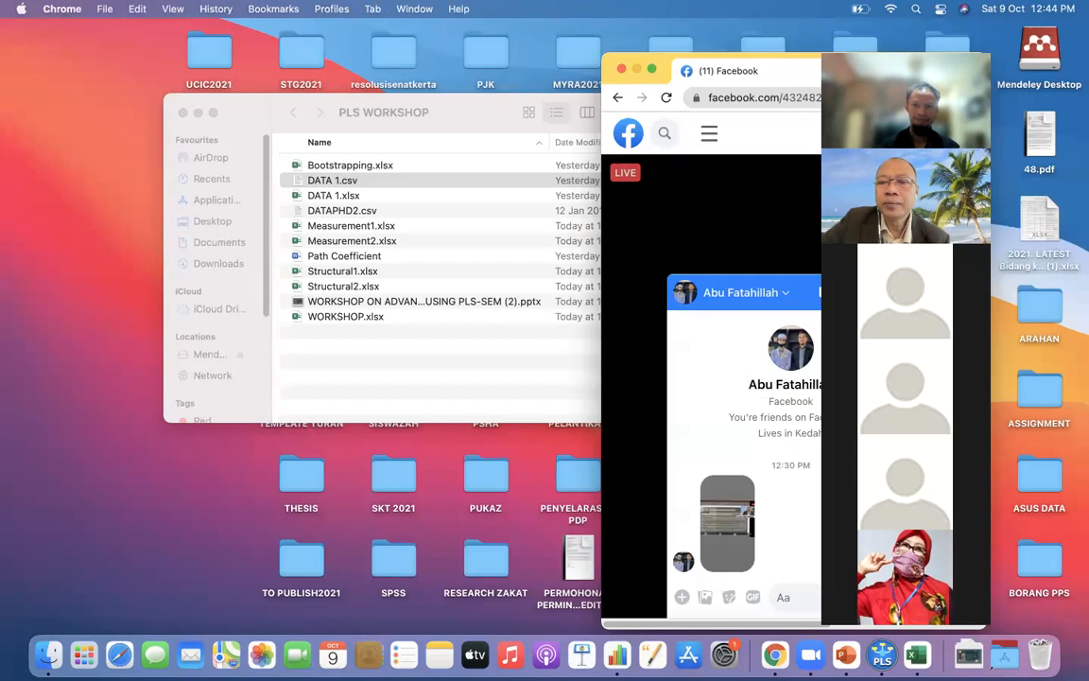
Close the Facebook chat and its browser window, and reposition the meeting's participant video strip on the desktop.
{"action": "left_click", "coordinate": [899, 293]}
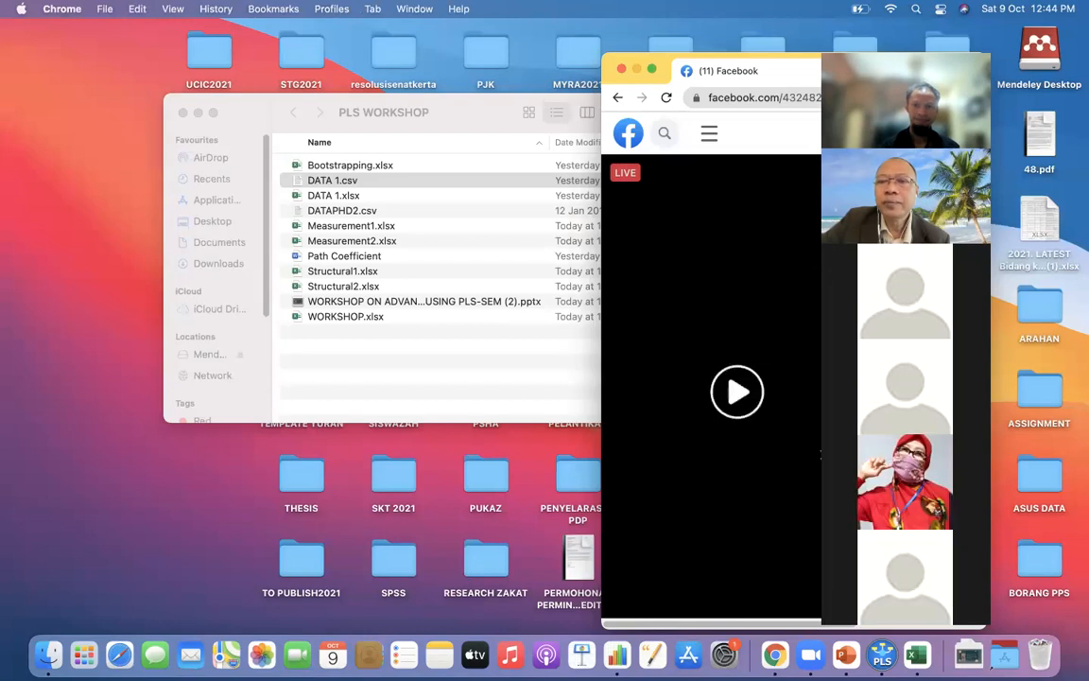
{"action": "left_click", "coordinate": [620, 70]}
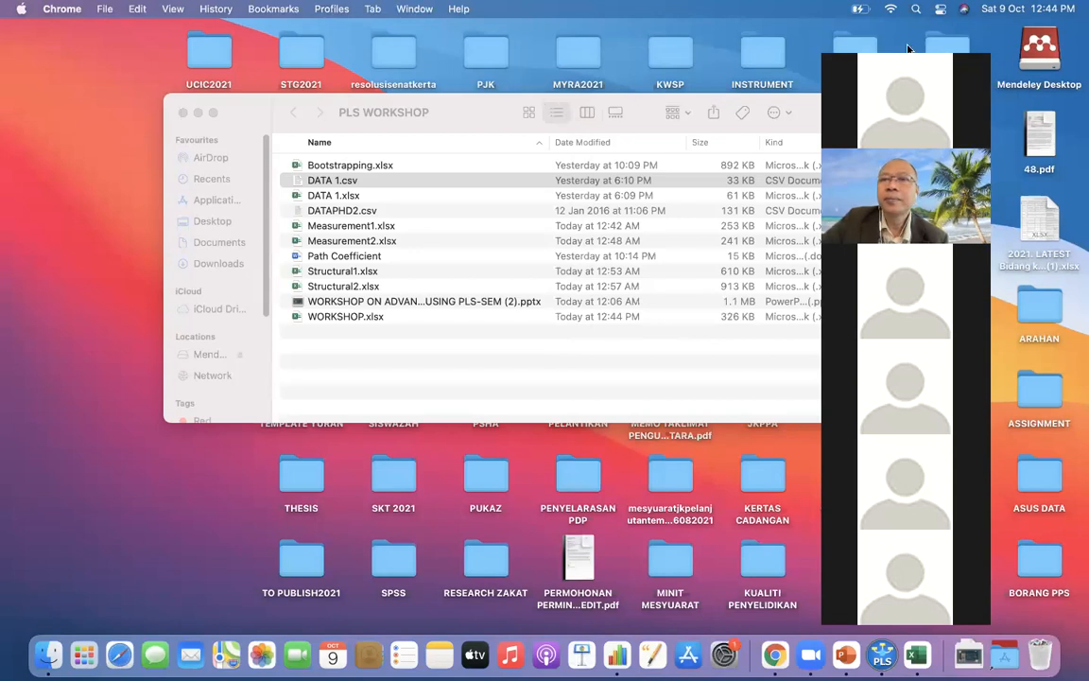
{"action": "left_click_drag", "start_coordinate": [886, 45], "coordinate": [341, 100]}
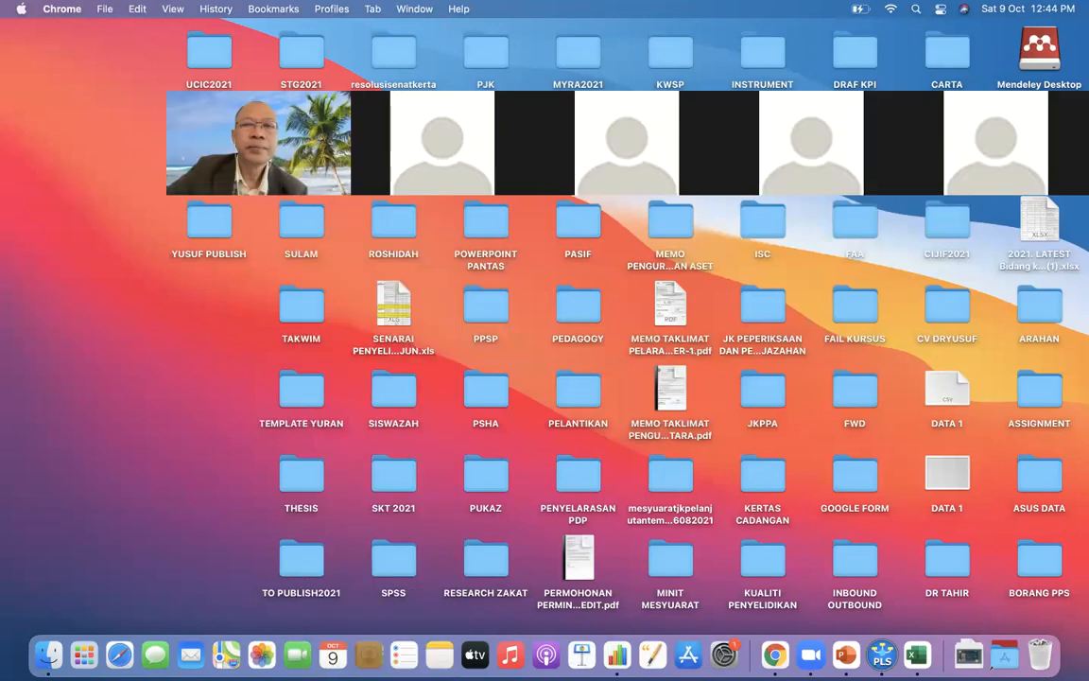